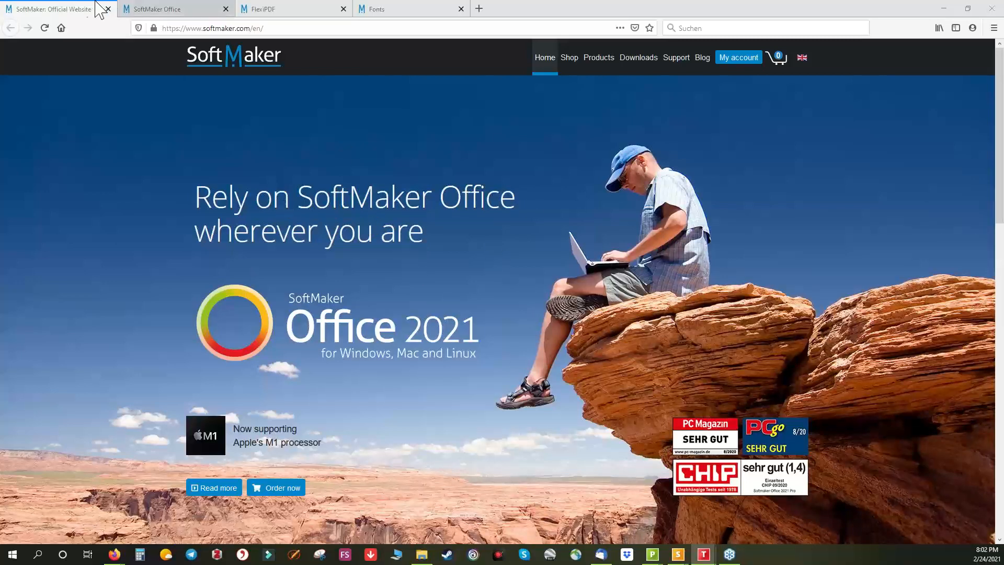
Open the SoftMaker Office page and look through its product overview down to the Microsoft Office compatibility section.
click(155, 10)
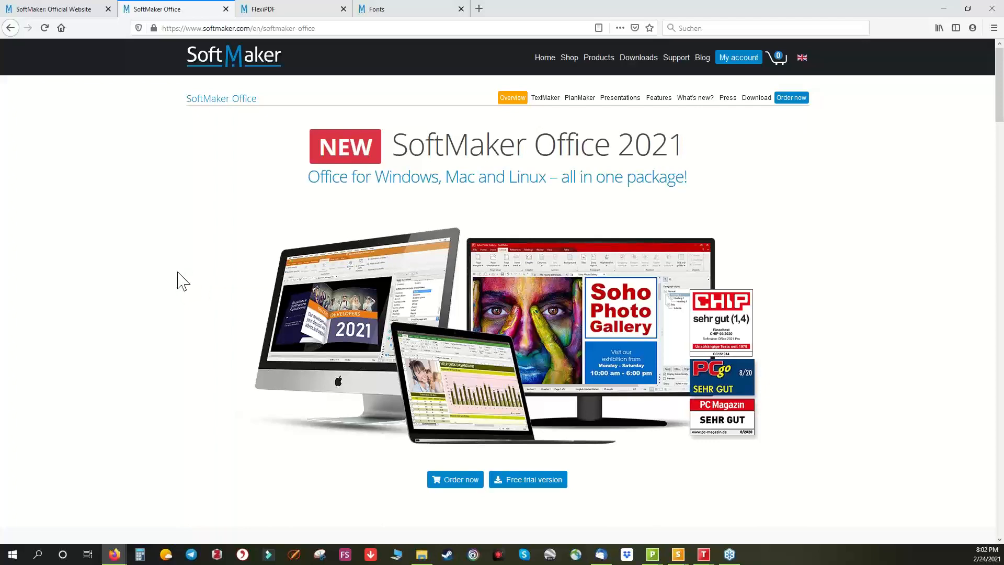
scroll(213, 347, down, 1)
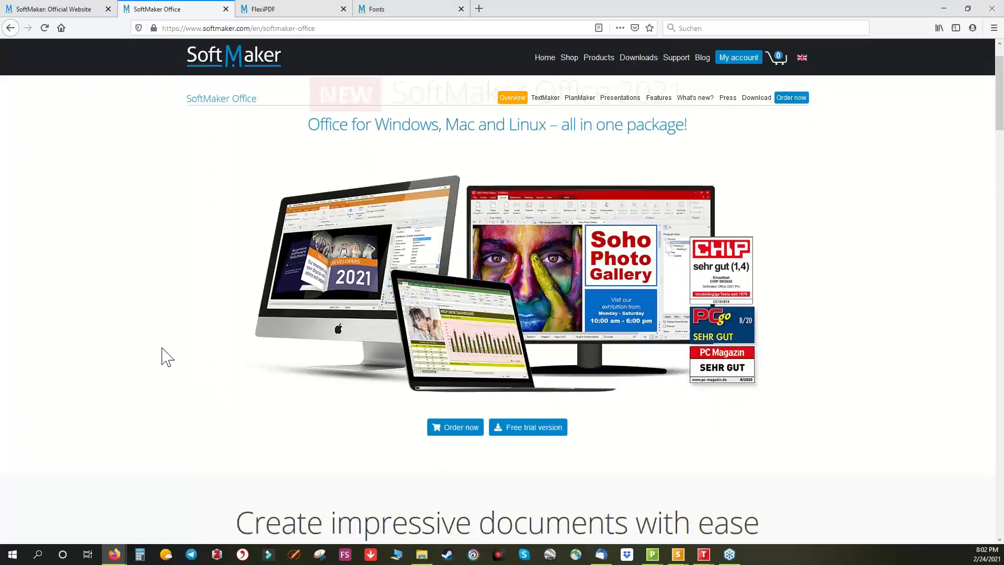
scroll(167, 357, down, 8)
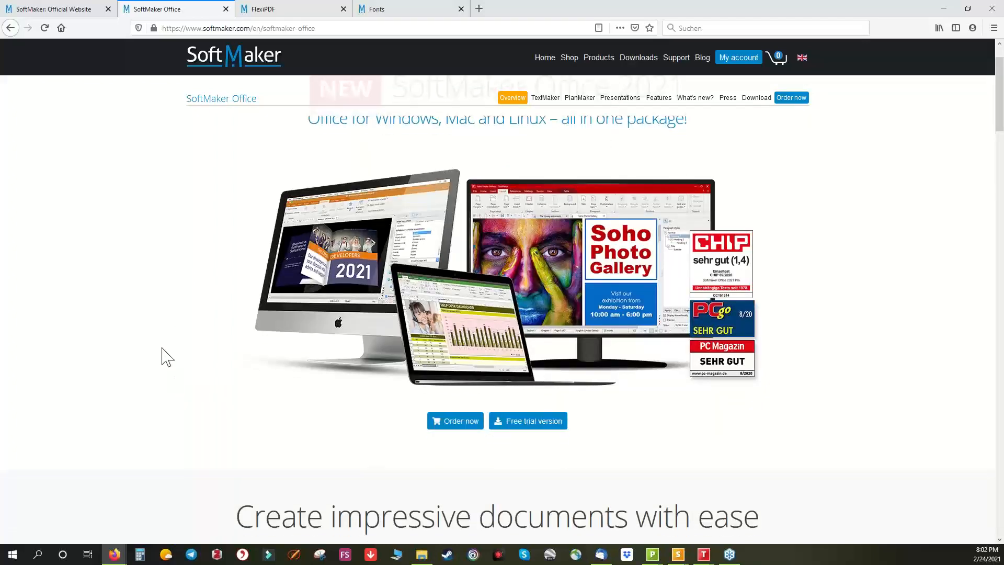
scroll(168, 357, down, 7)
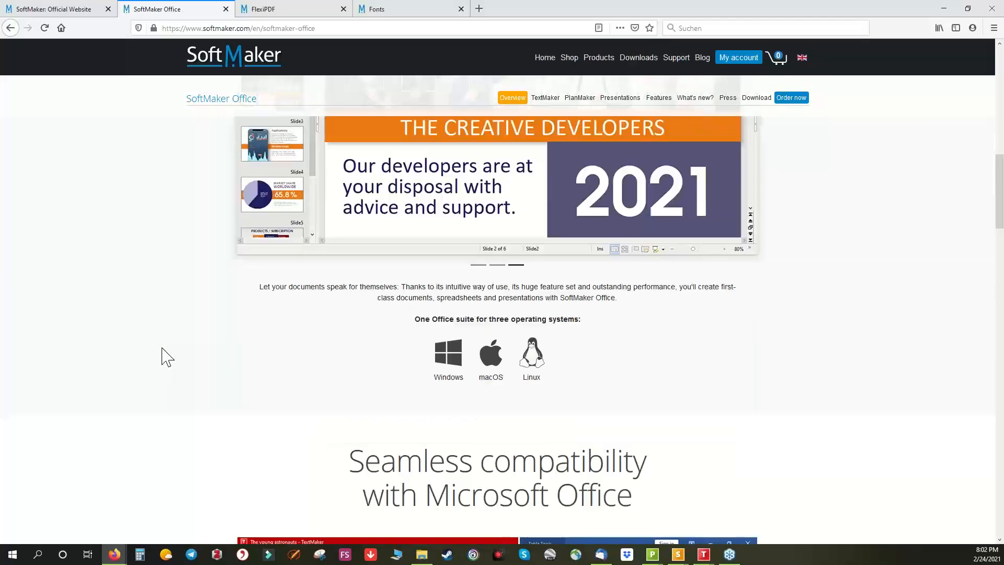
scroll(167, 357, down, 2)
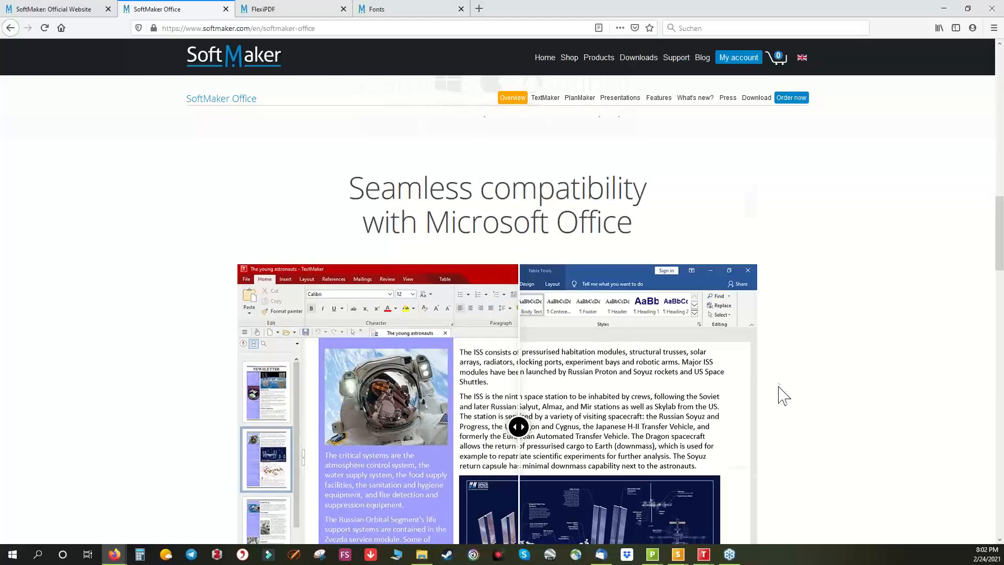
Compare the TextMaker and Microsoft Word renderings of the sample document with the before/after divider on the overview page.
scroll(784, 396, down, 2)
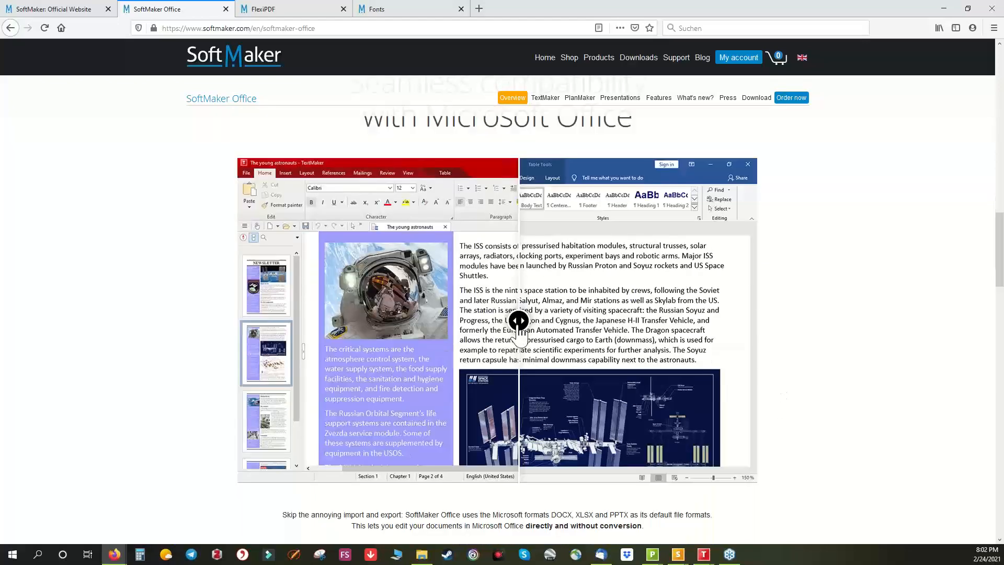
drag(517, 327, 497, 341)
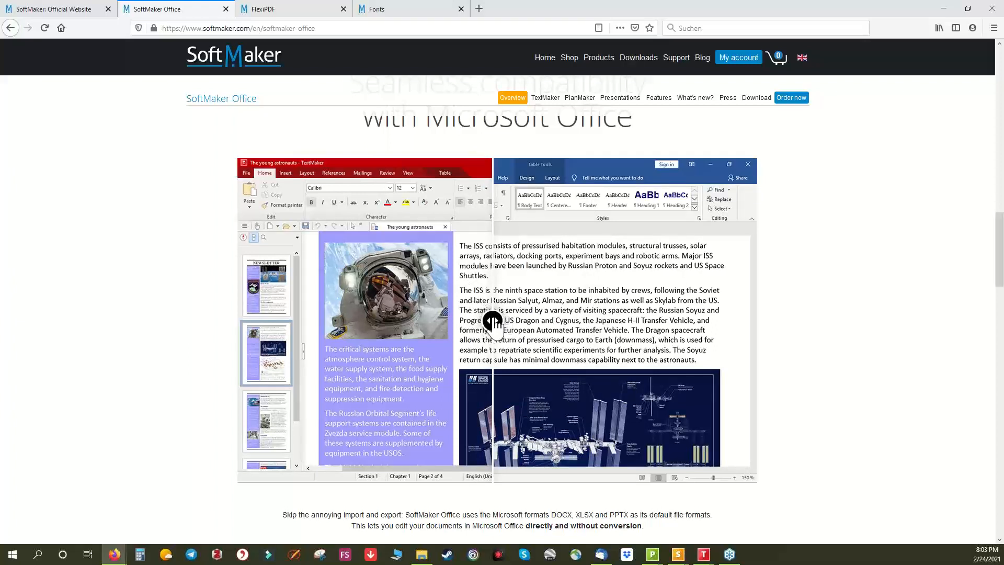
drag(500, 327, 527, 334)
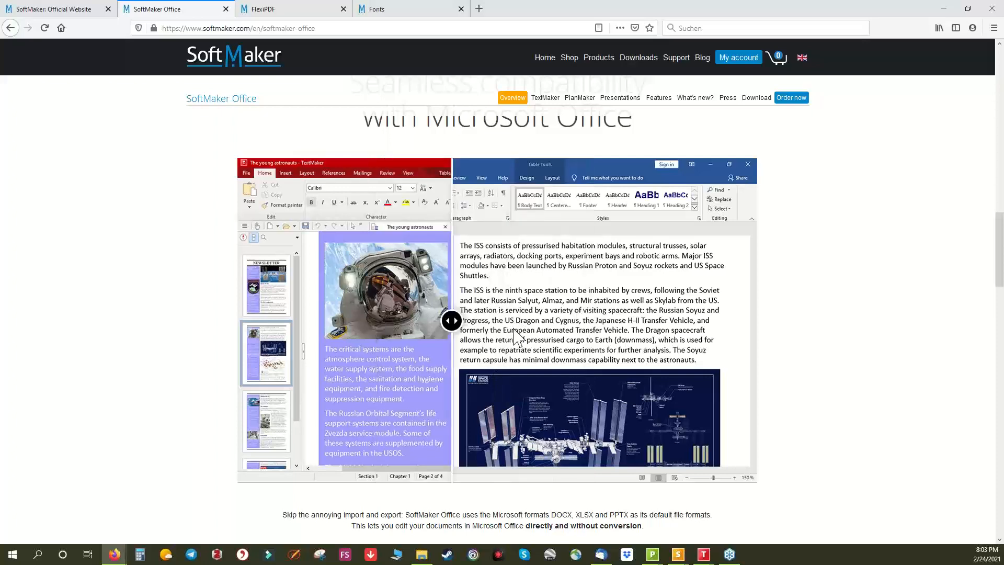
scroll(452, 356, down, 5)
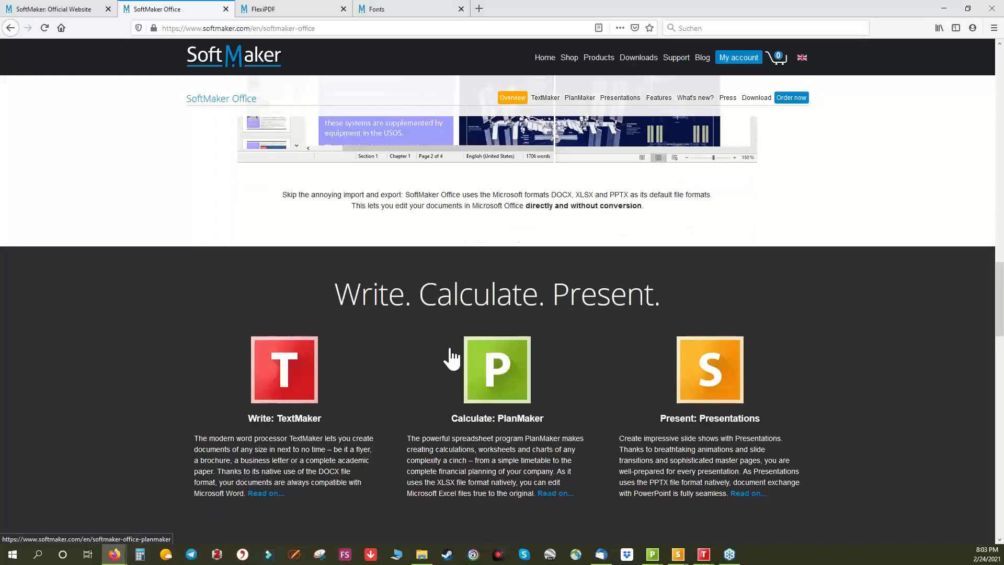
scroll(452, 359, up, 8)
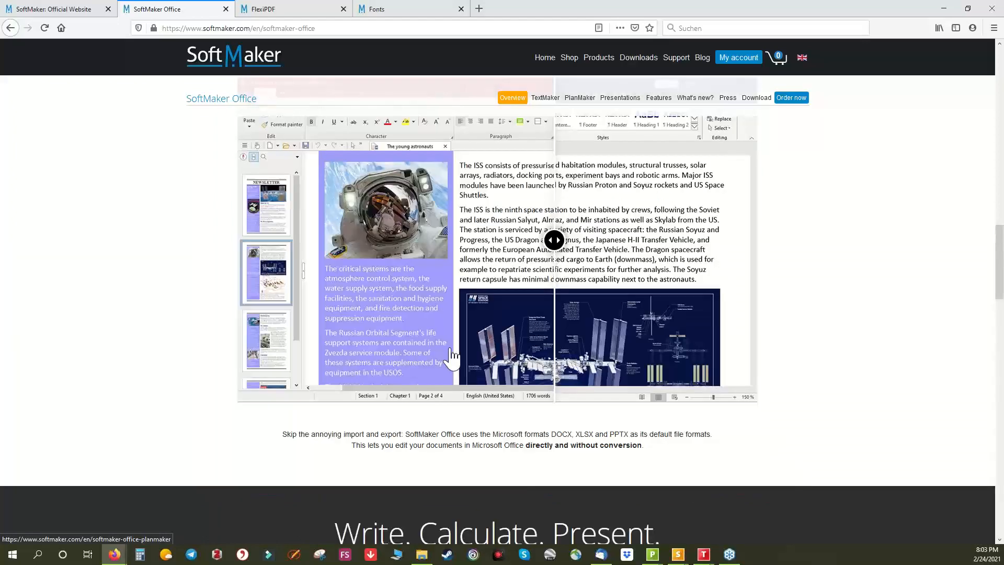
Open the TextMaker product page and review its Word compatibility, uses, language tools and team features.
click(546, 103)
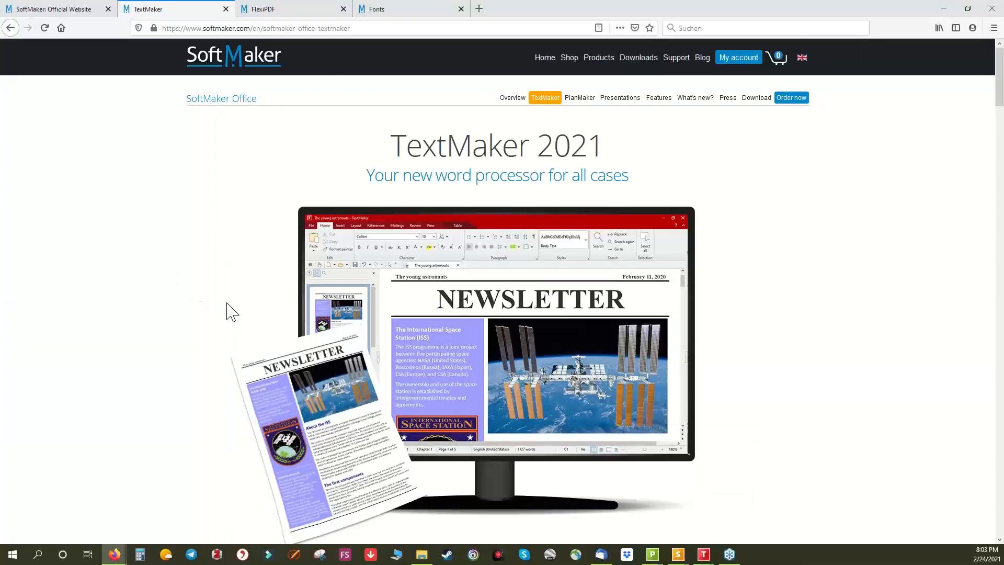
scroll(123, 376, down, 2)
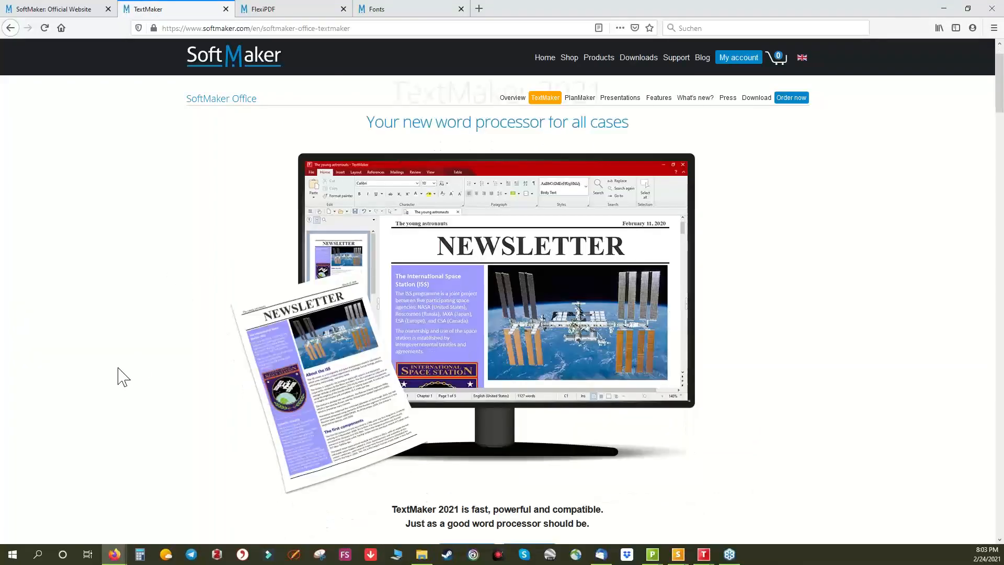
scroll(118, 377, down, 8)
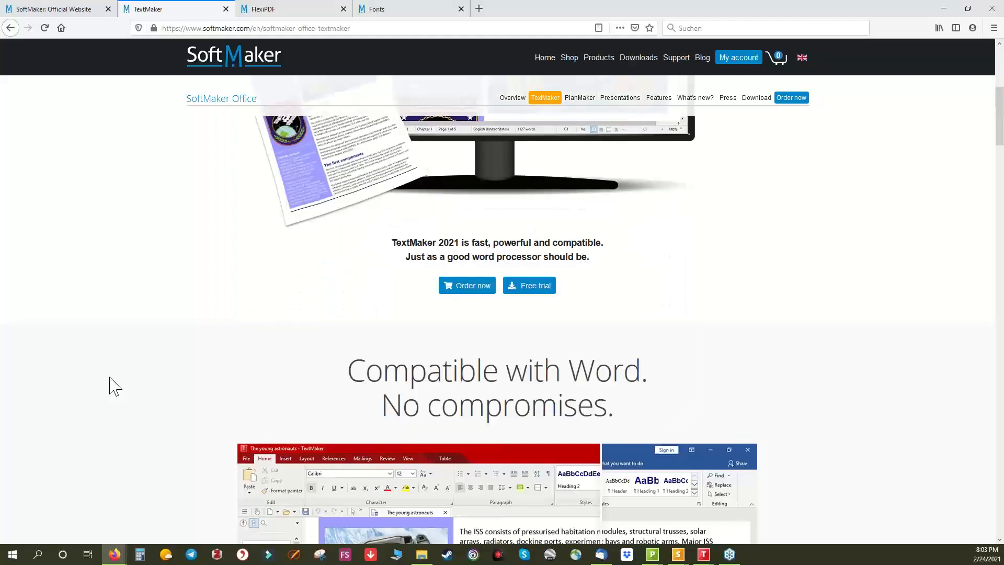
scroll(112, 374, down, 7)
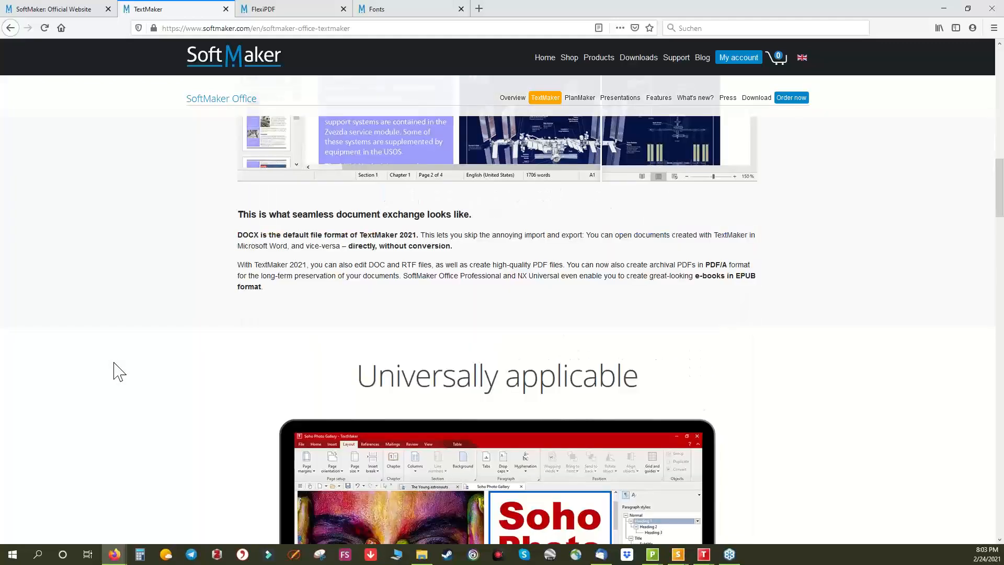
scroll(119, 372, down, 6)
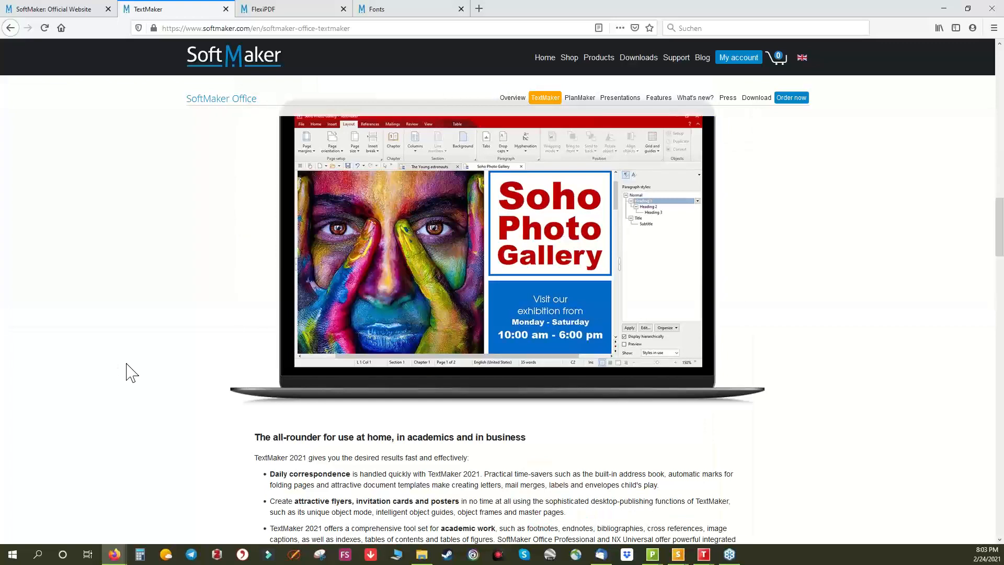
scroll(130, 372, down, 6)
scroll(129, 372, down, 4)
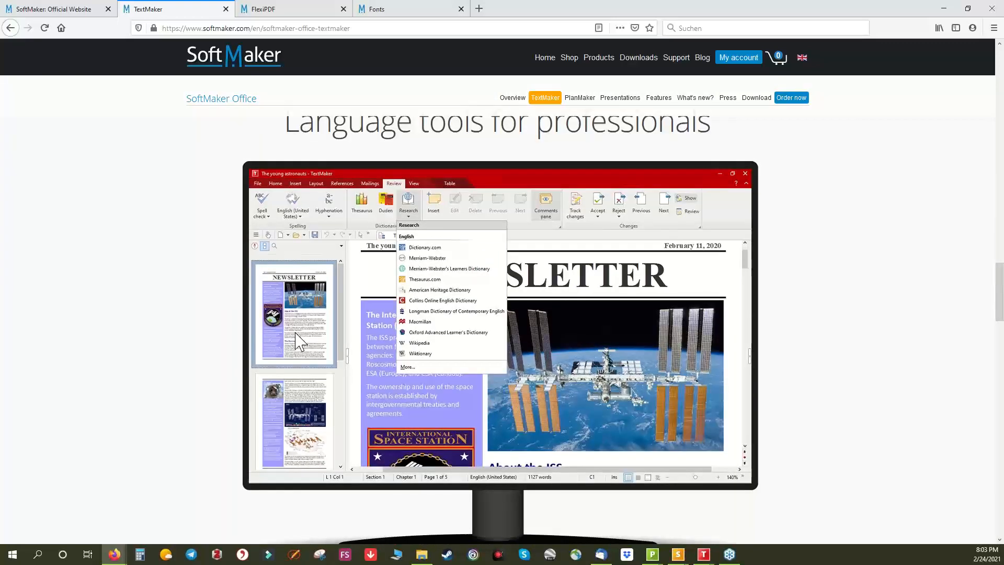
scroll(300, 342, down, 14)
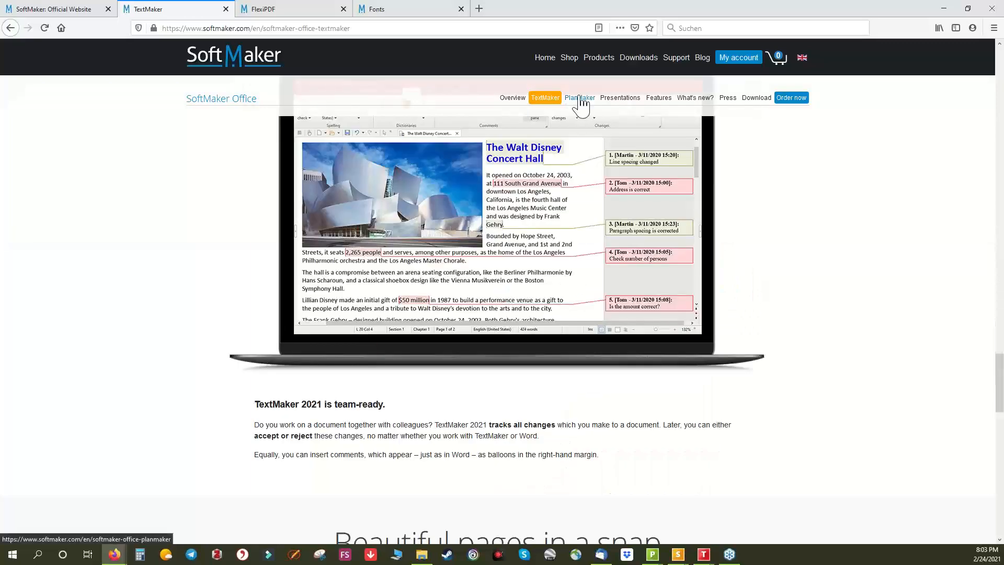
Open the PlanMaker product page and review its Excel compatibility and ease-of-use sections.
click(579, 100)
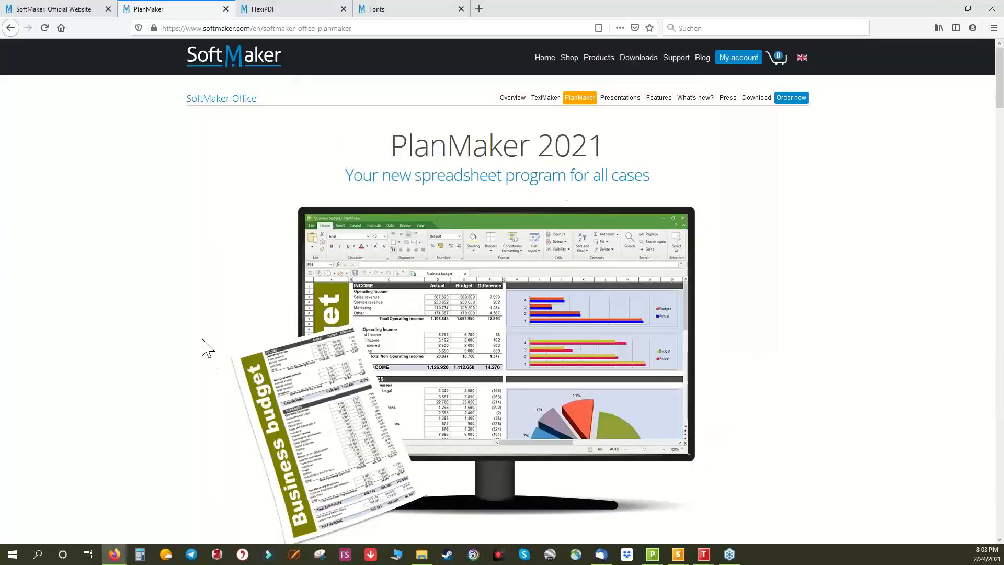
scroll(150, 339, down, 8)
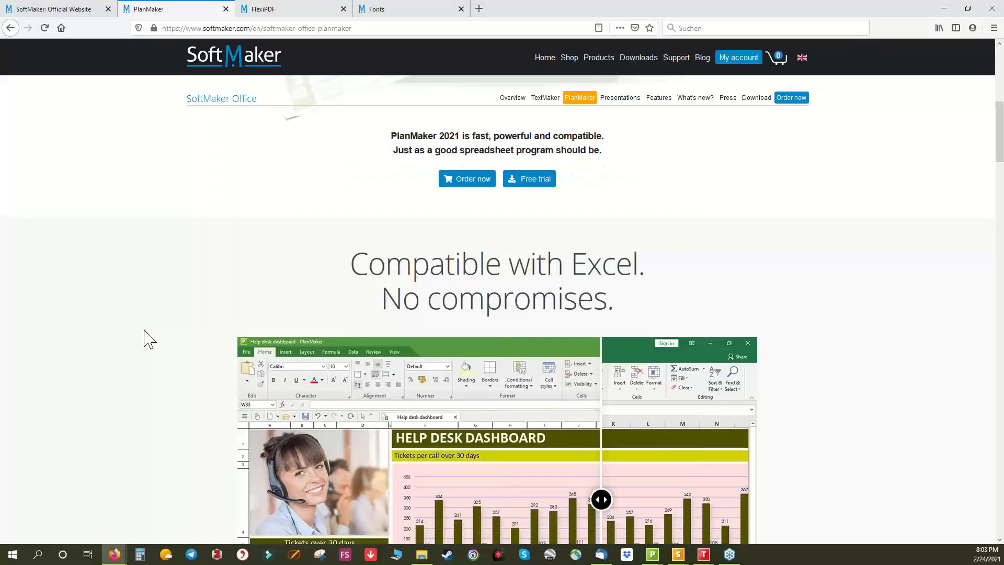
scroll(149, 339, down, 4)
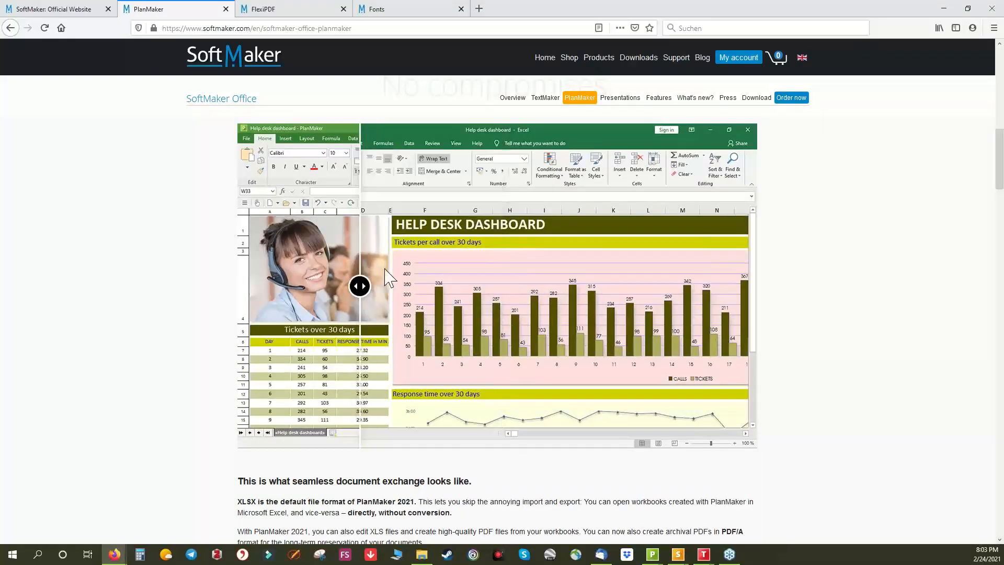
scroll(136, 282, down, 8)
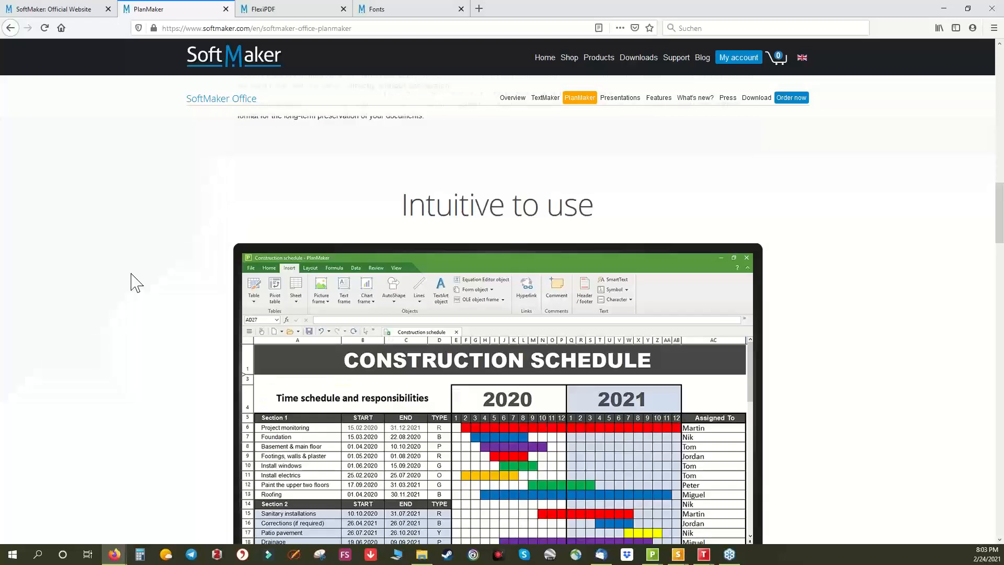
scroll(168, 291, down, 8)
scroll(195, 289, down, 5)
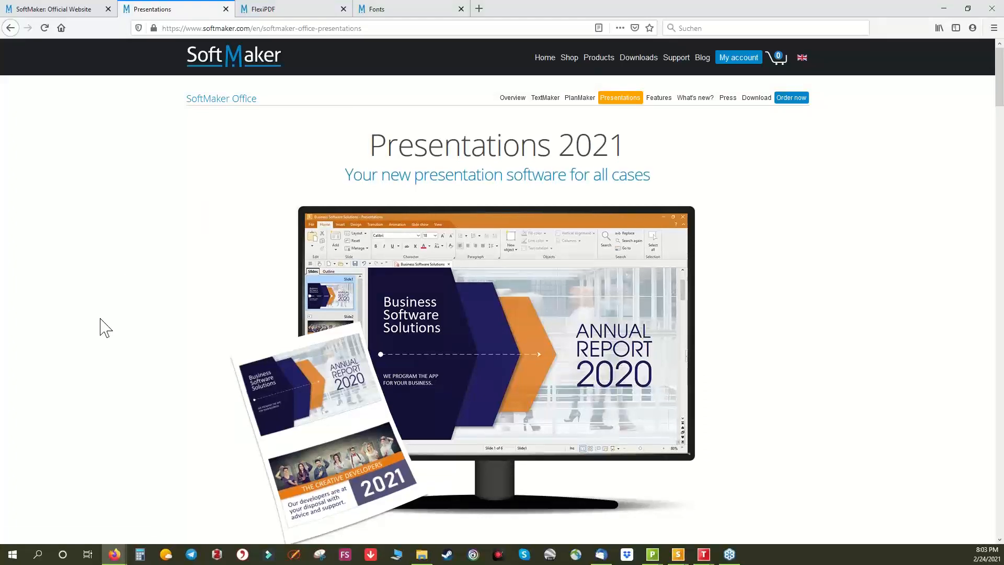
Review the Presentations product page, comparing the sample slide's rendering with PowerPoint using the before/after divider.
scroll(99, 327, down, 10)
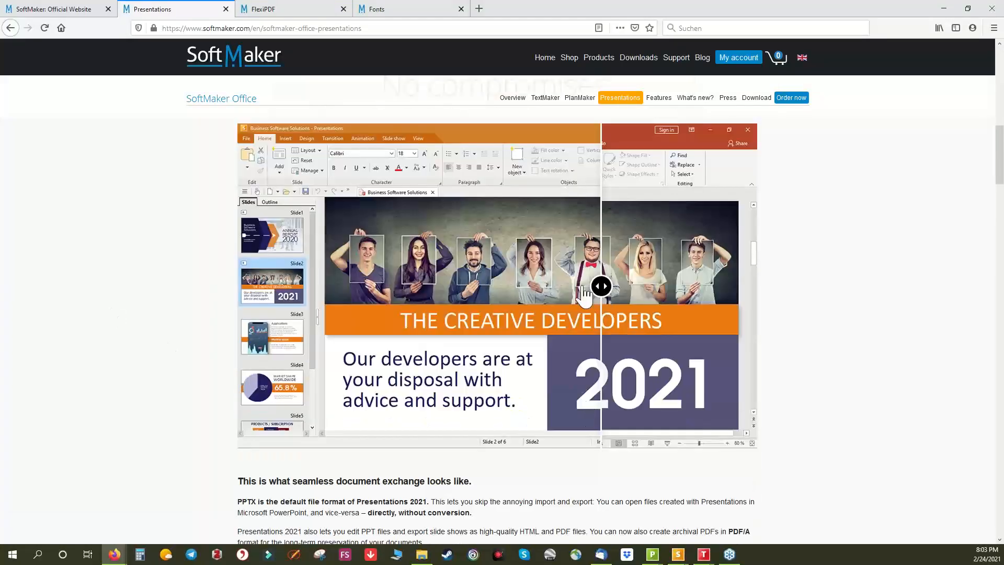
drag(512, 288, 339, 289)
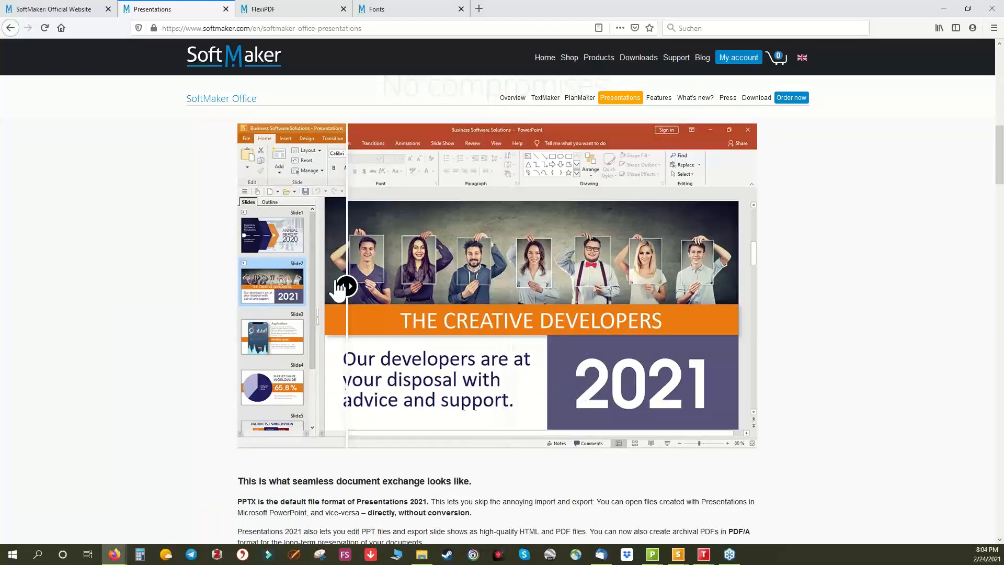
scroll(162, 294, down, 8)
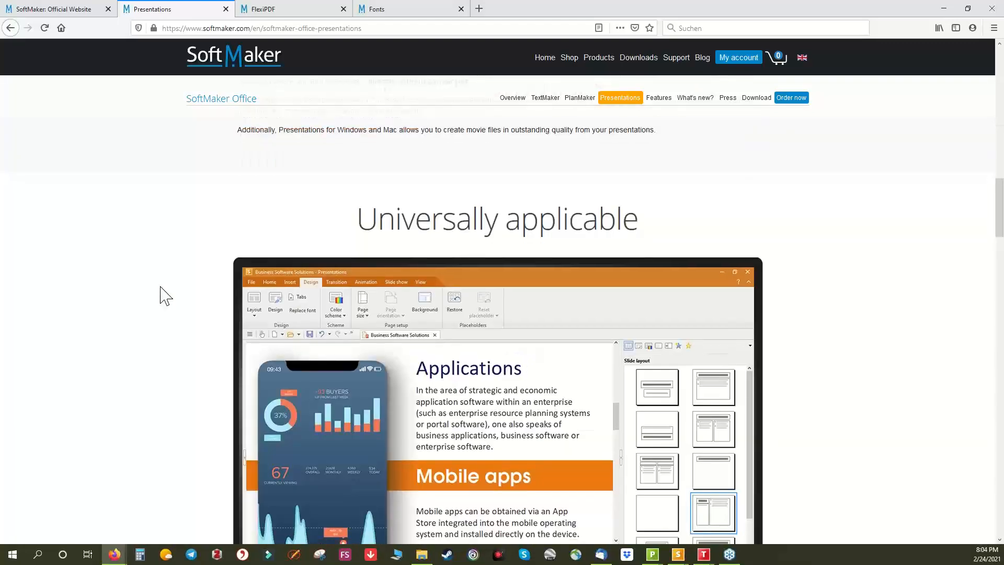
scroll(167, 296, down, 10)
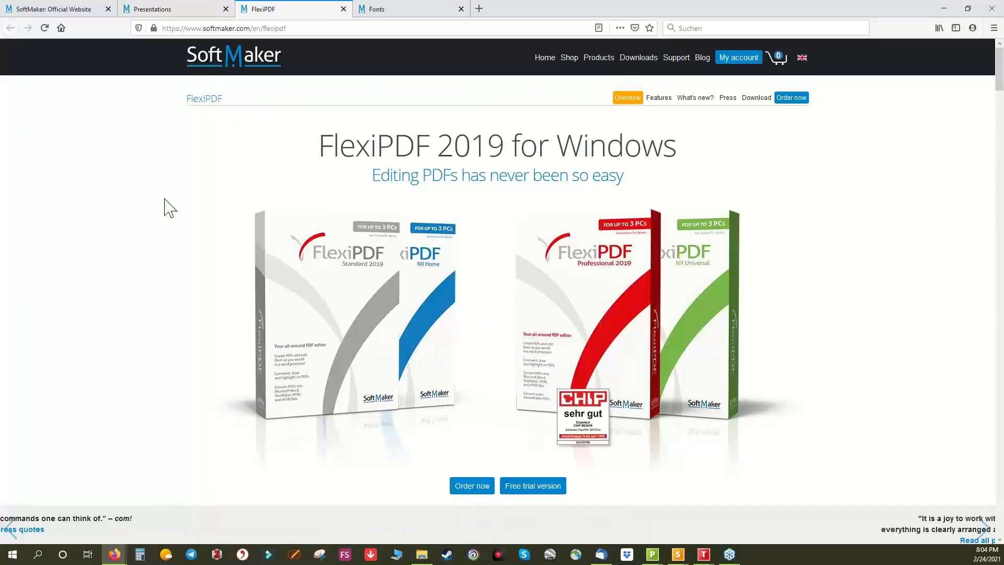
Review the FlexiPDF page's text editing, page arranging, commenting and graphics sections, and switch to the Fonts page.
scroll(132, 254, down, 8)
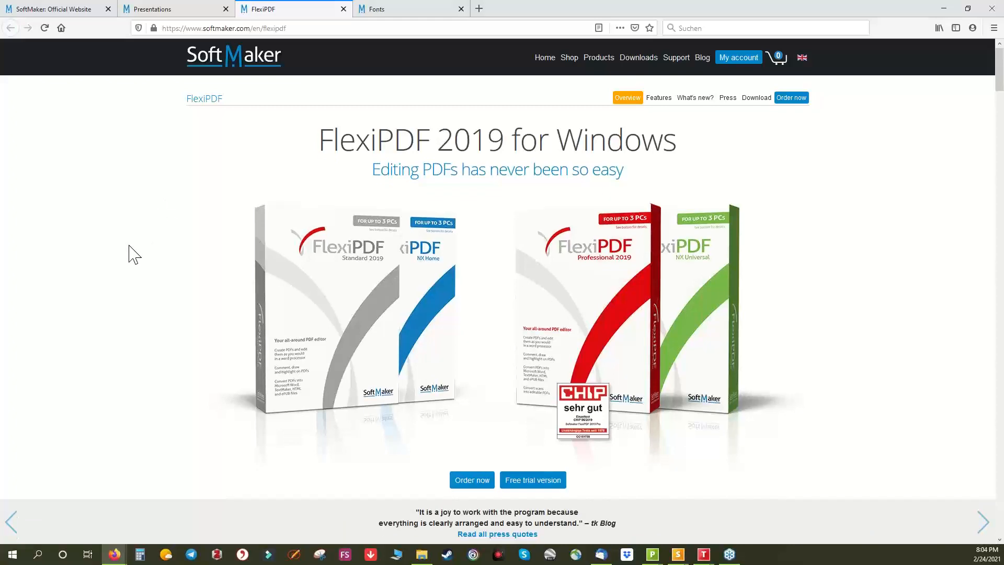
scroll(183, 277, down, 6)
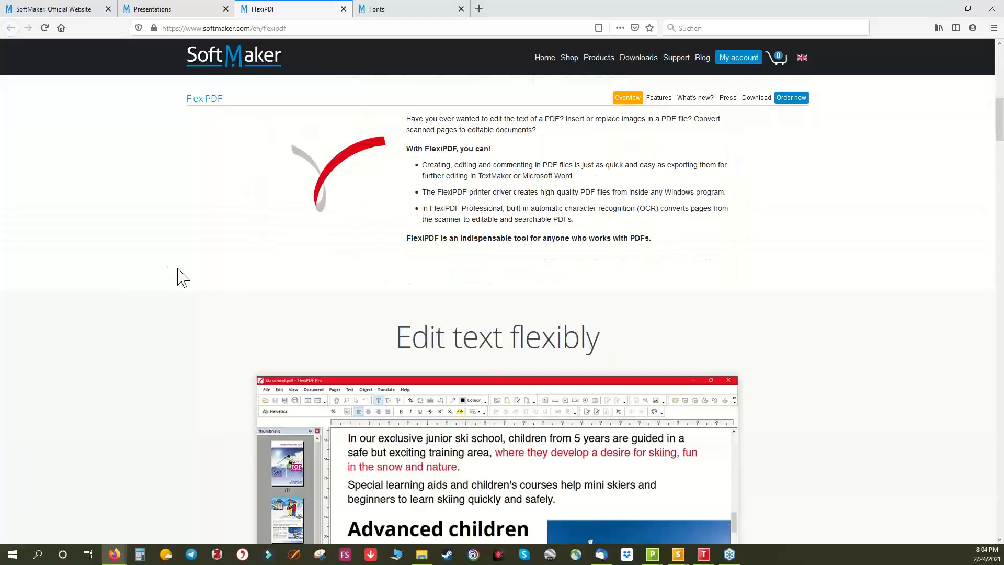
scroll(166, 283, down, 7)
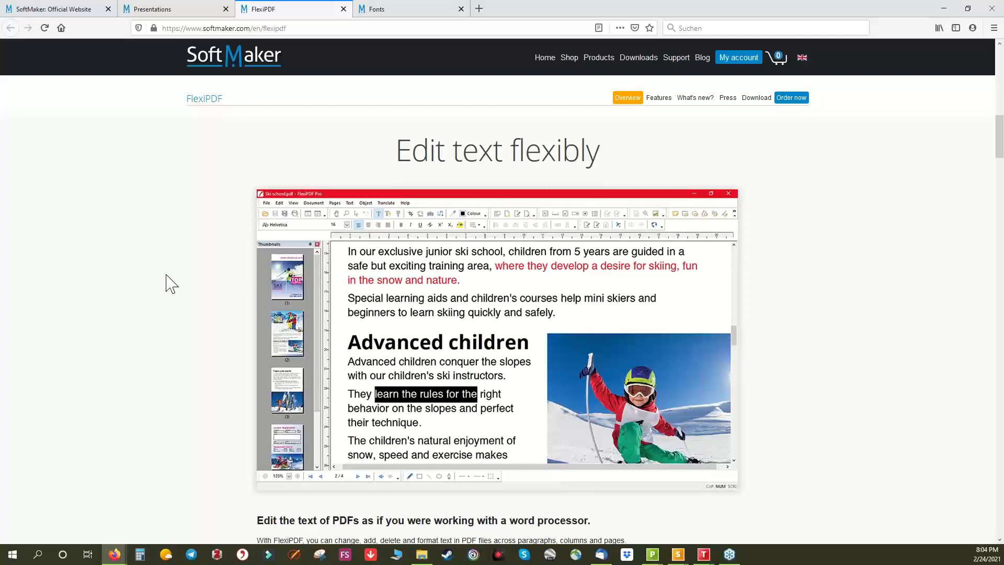
scroll(165, 287, down, 3)
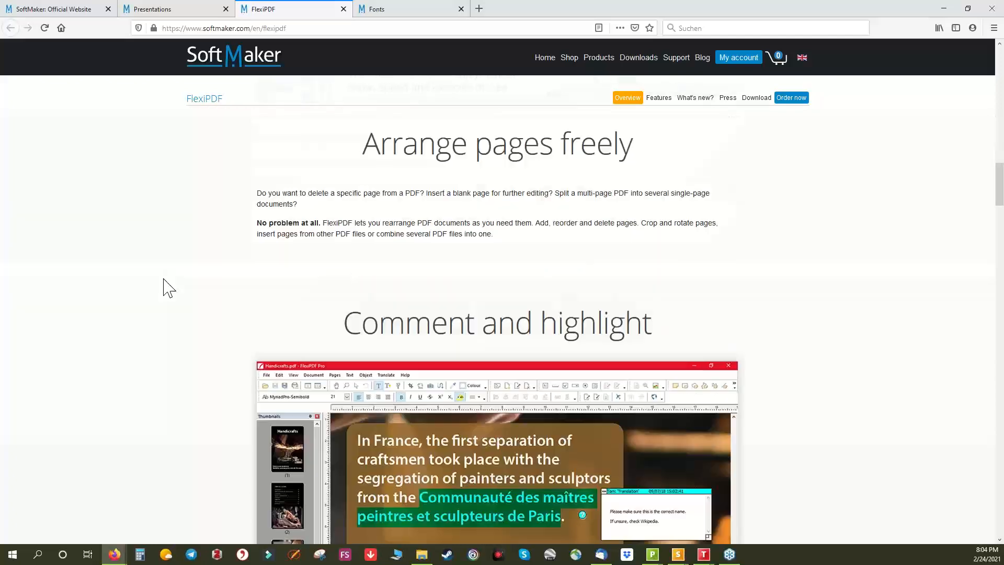
scroll(165, 287, down, 3)
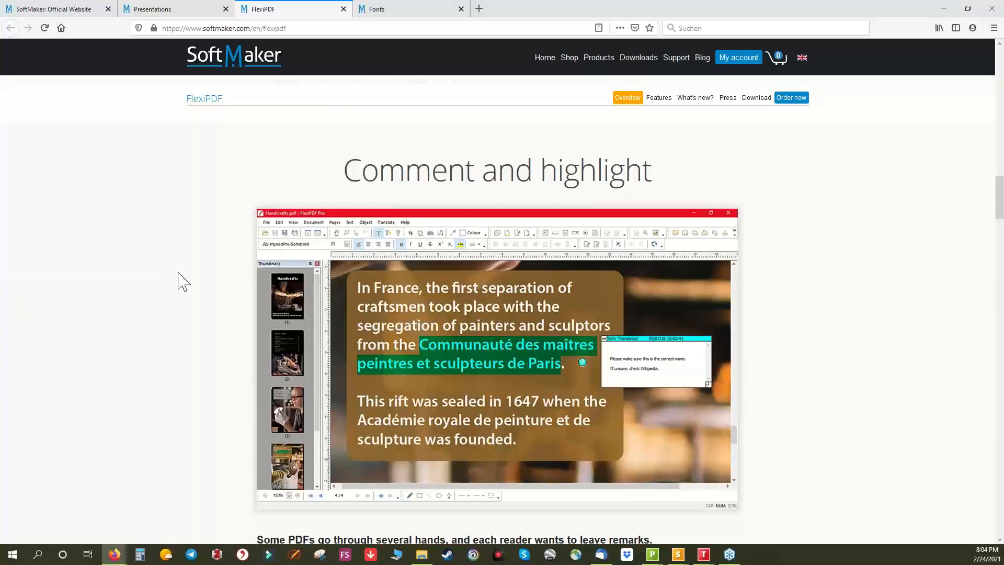
scroll(150, 288, down, 10)
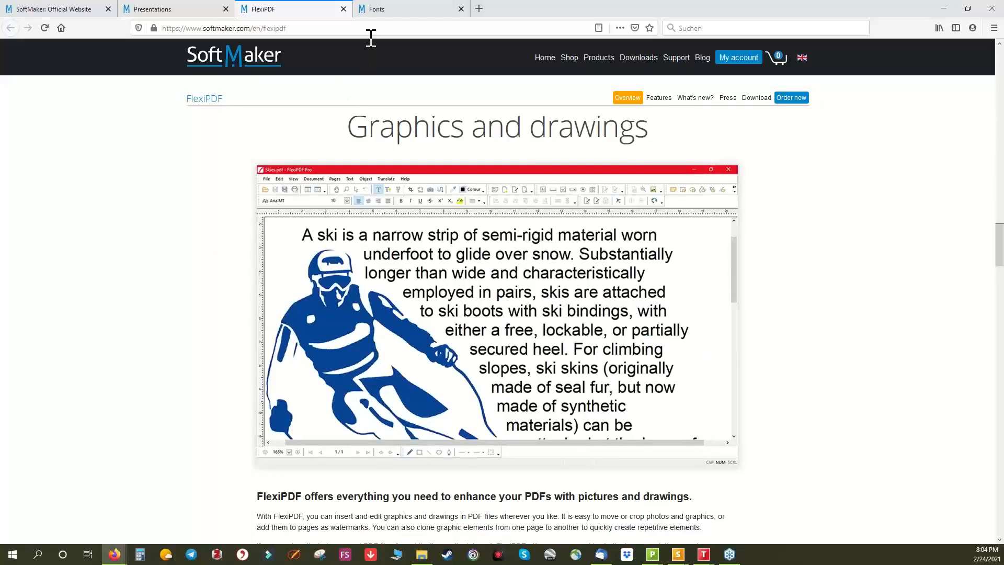
click(391, 10)
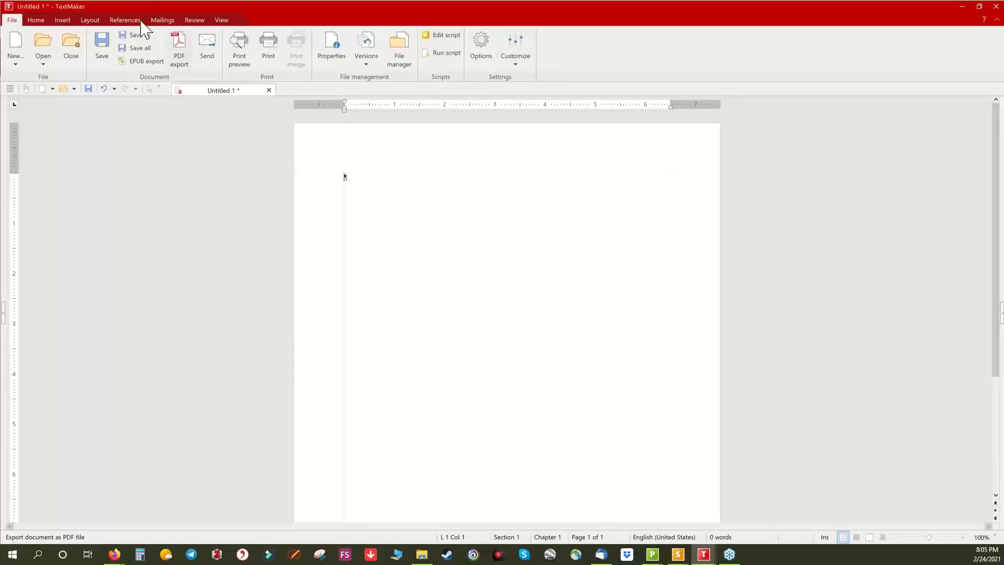
Tour TextMaker's Home, Insert, Layout, References and Mailings command sets, and return to the File commands.
click(35, 20)
click(66, 21)
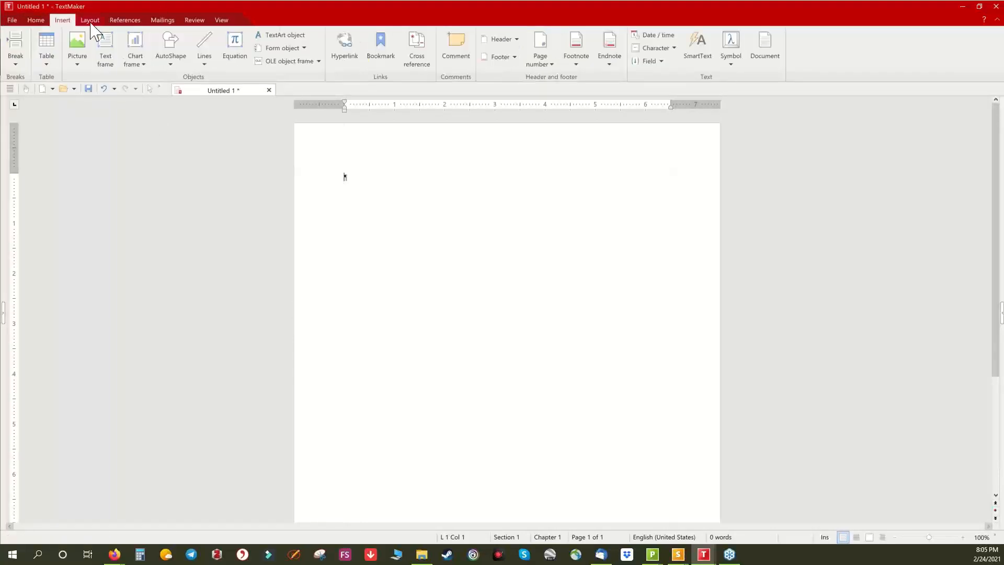
click(92, 21)
click(130, 21)
click(160, 20)
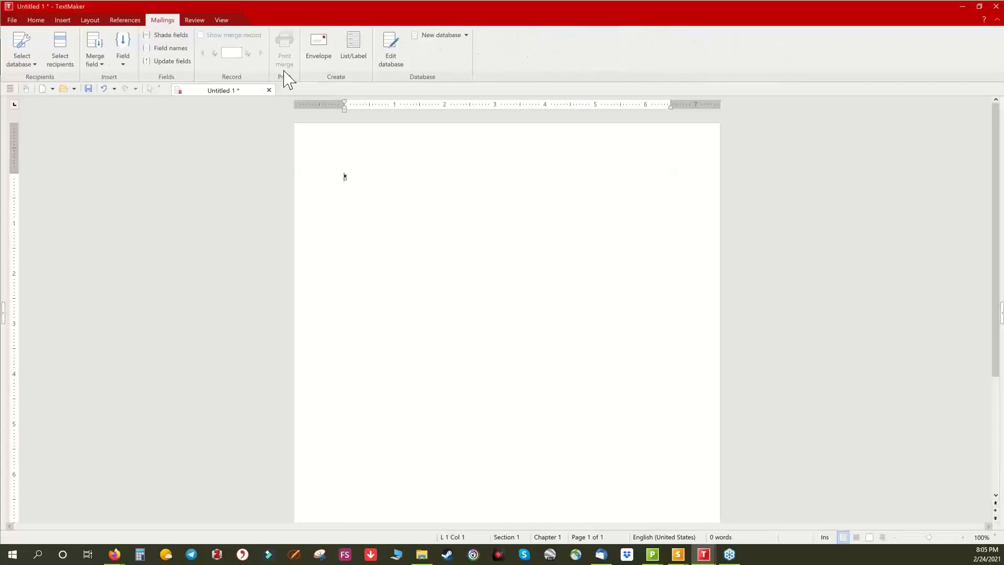
click(12, 21)
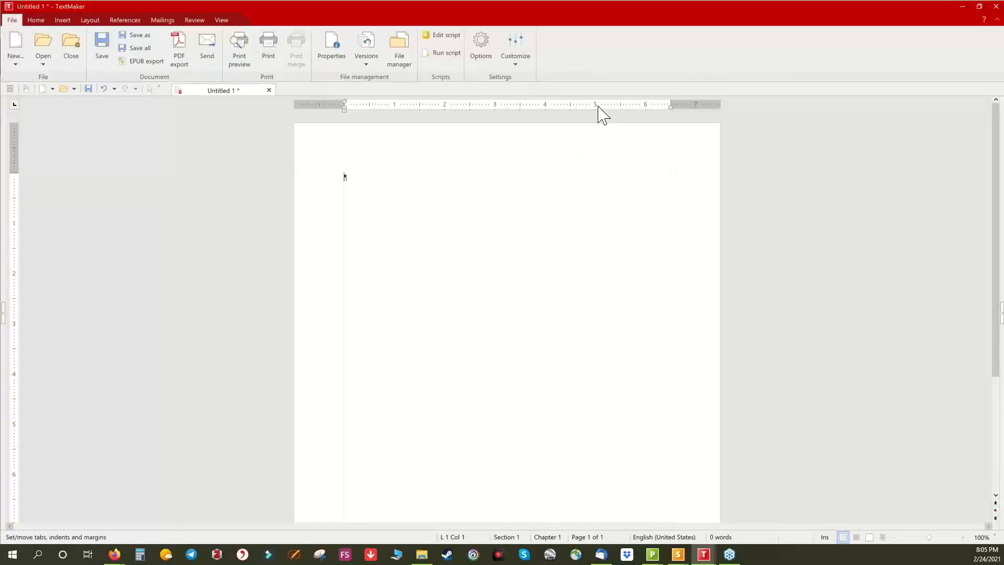
Review the ribbon and classic menu designs in the user interface settings, and close them without applying a change.
right_click(583, 55)
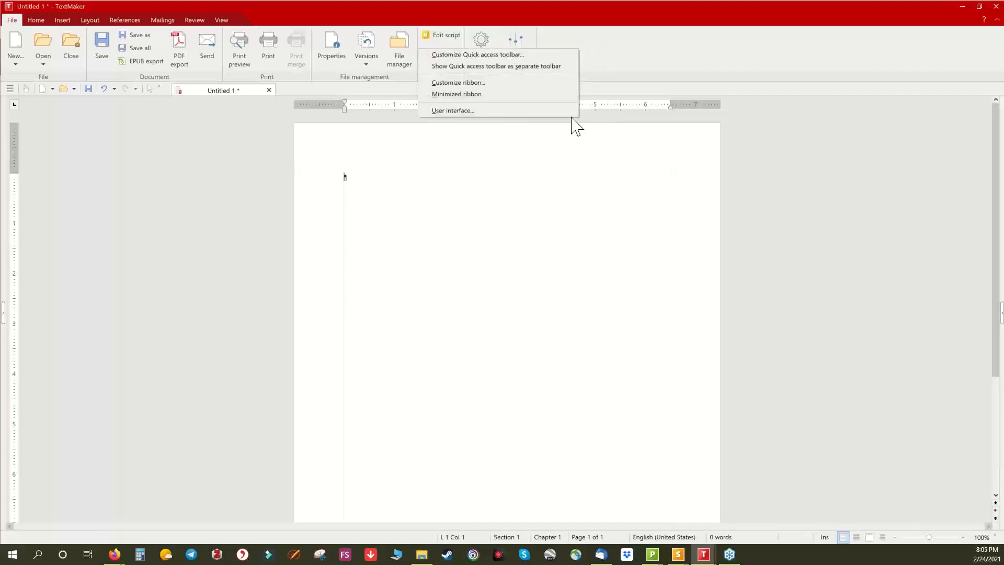
click(520, 111)
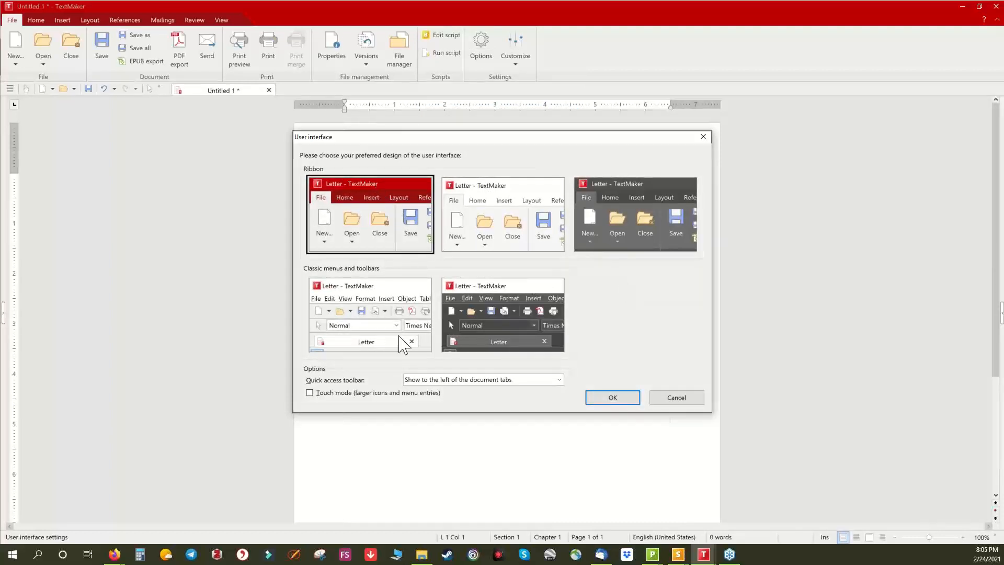
click(680, 404)
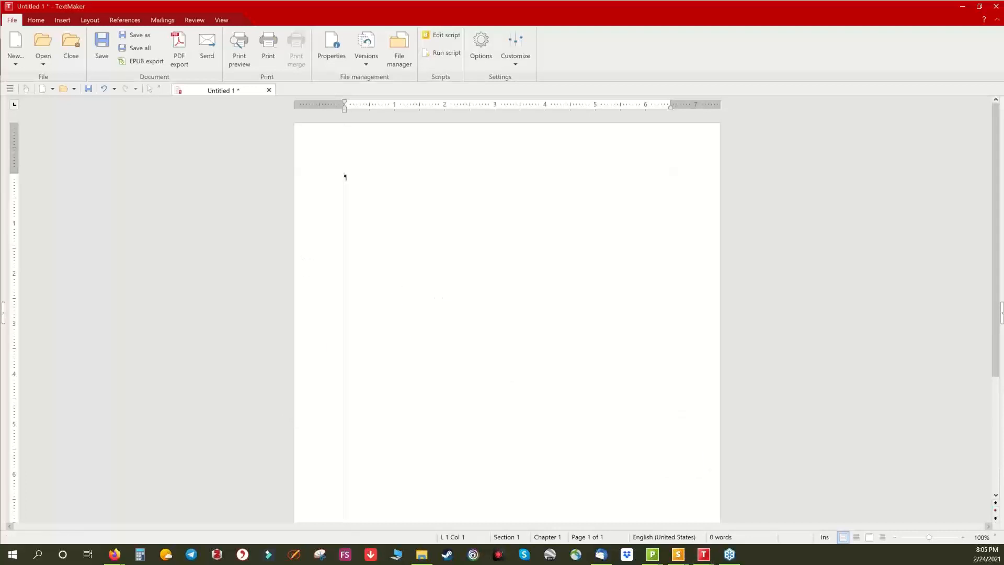
Switch to PlanMaker and browse its English (US) spreadsheet templates without creating a document.
key(alt+Tab)
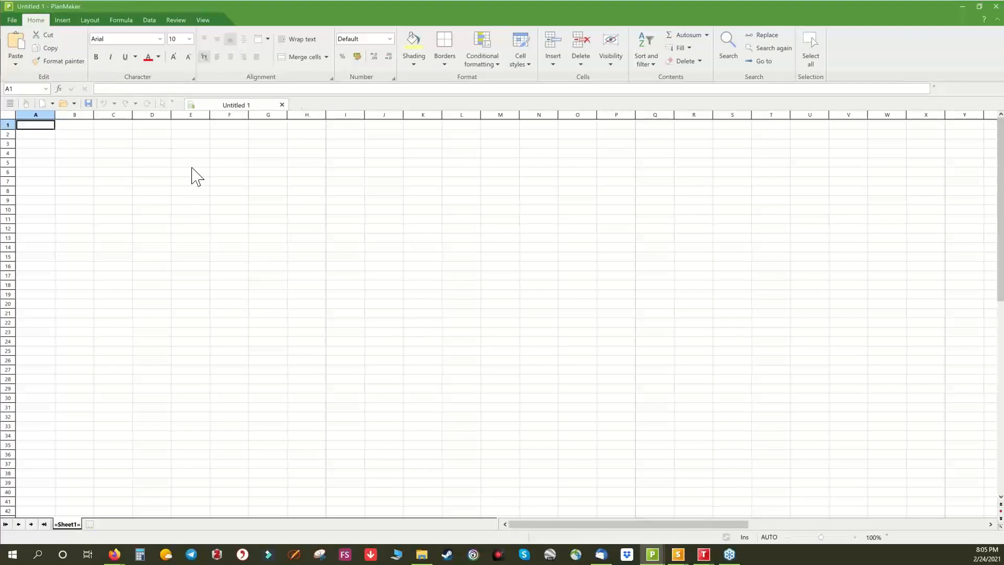
click(122, 19)
click(10, 20)
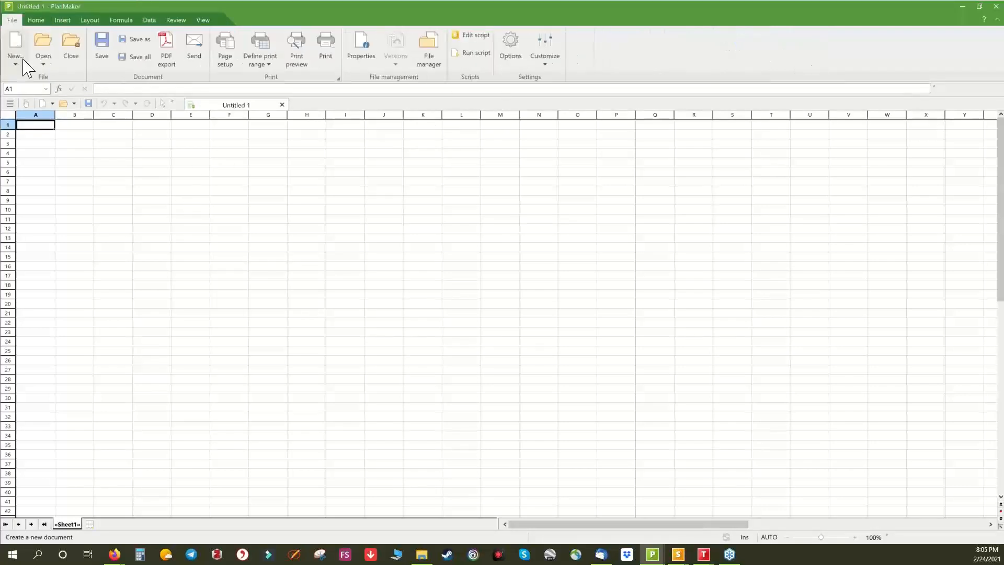
click(12, 67)
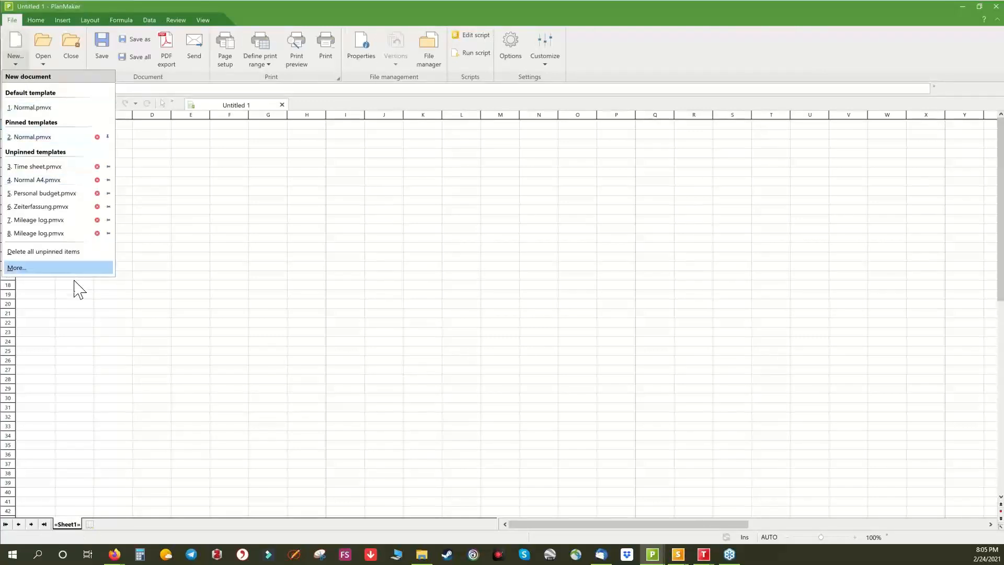
click(17, 268)
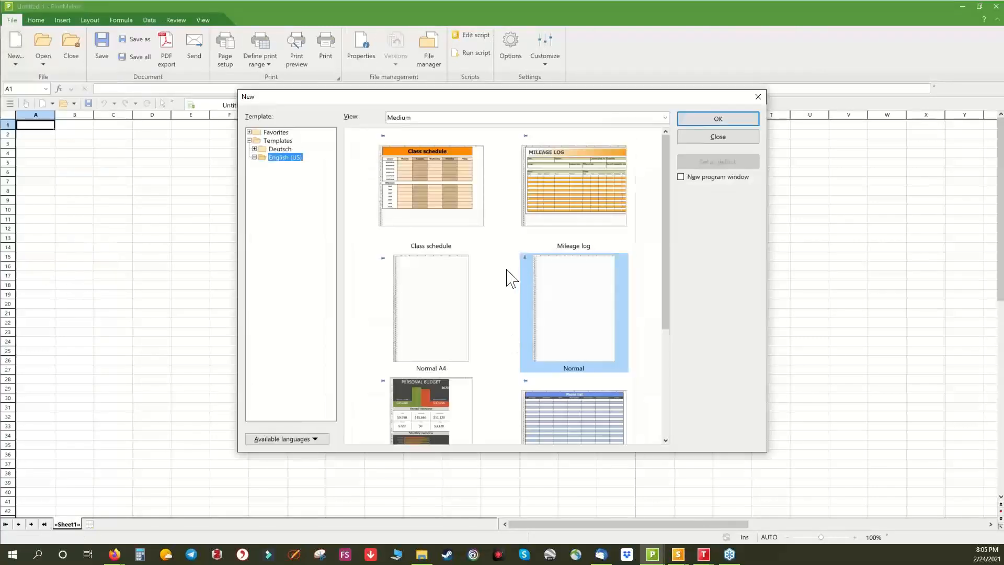
scroll(511, 278, down, 2)
scroll(515, 287, down, 2)
scroll(526, 297, up, 4)
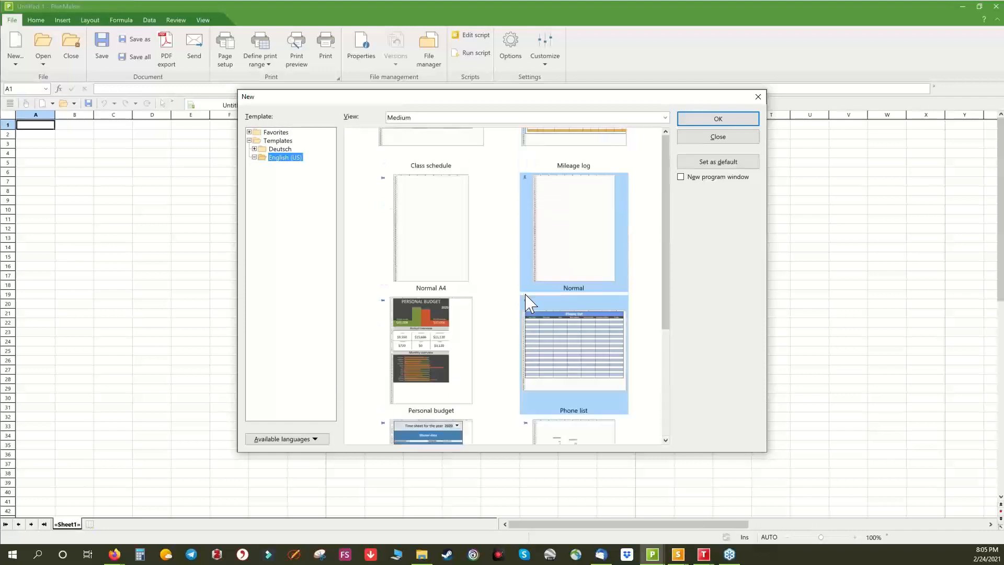
click(717, 137)
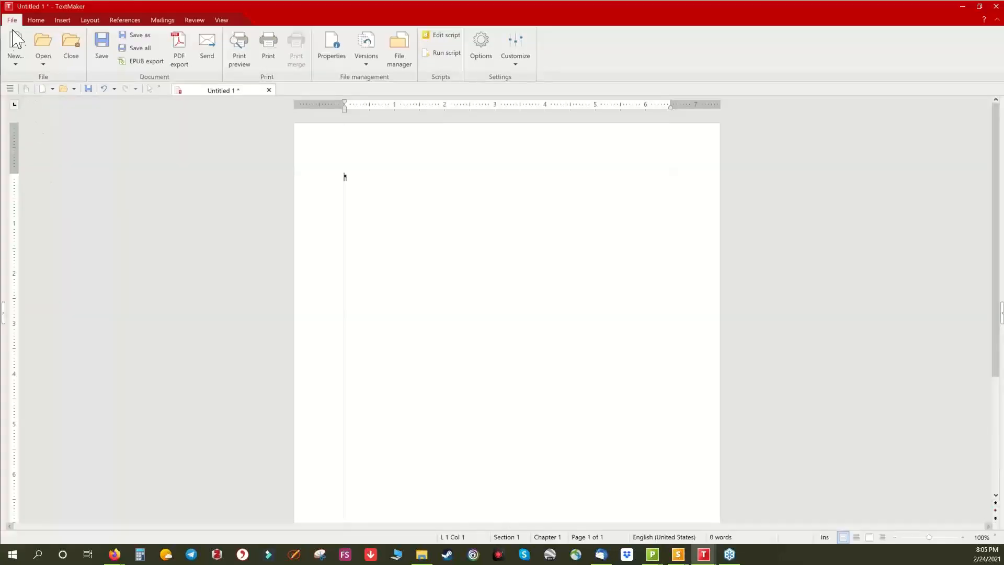
Switch to TextMaker and browse its English (US) business letter templates without creating a document.
click(16, 64)
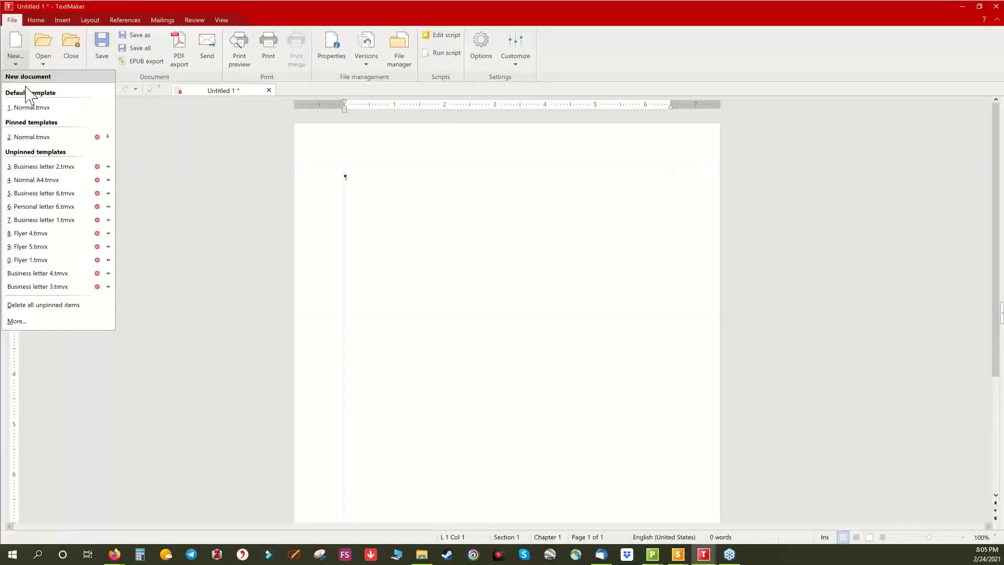
click(40, 321)
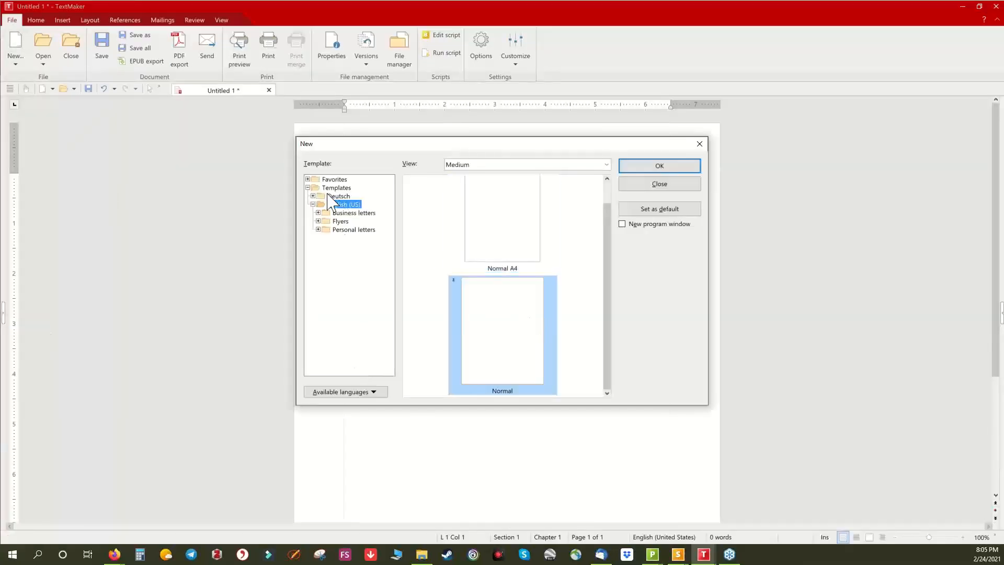
click(345, 213)
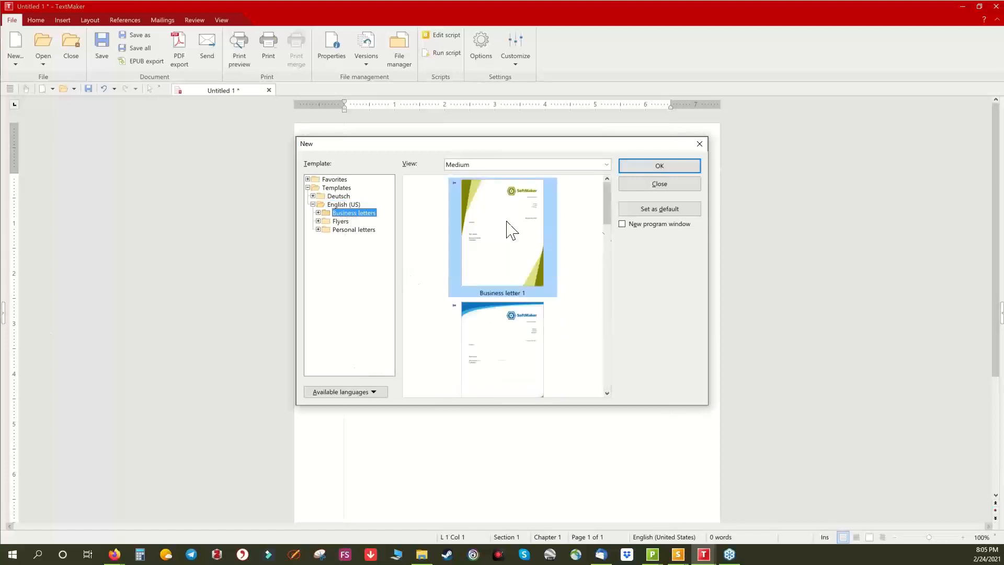
scroll(573, 346, down, 3)
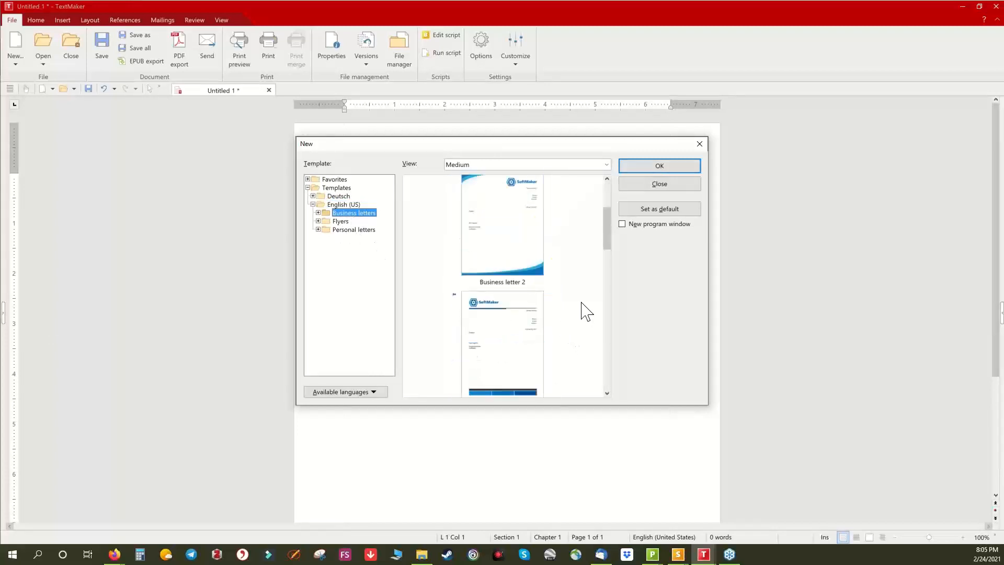
click(664, 190)
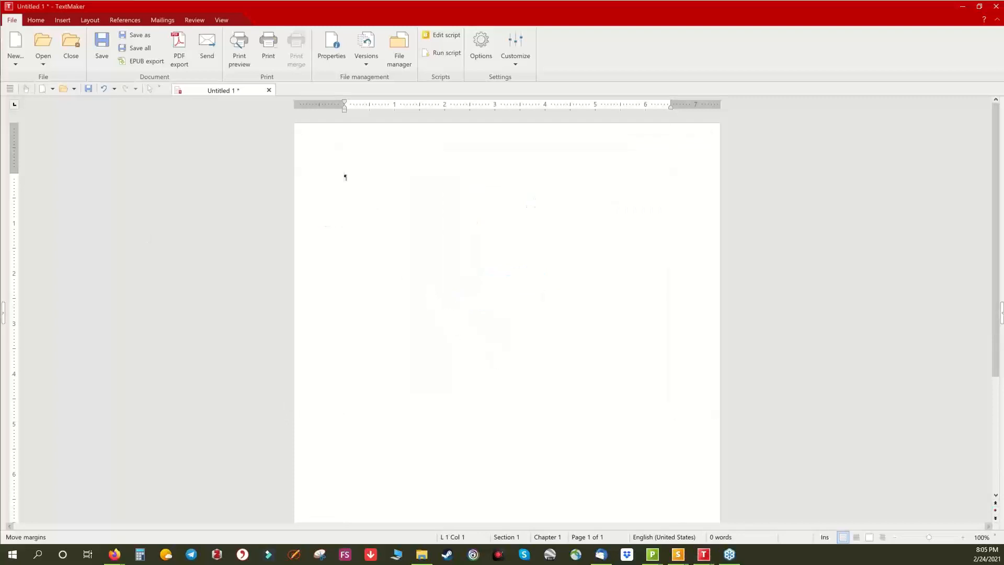
Switch to Presentations and create a new presentation from the Dark skies template.
key(alt+Tab)
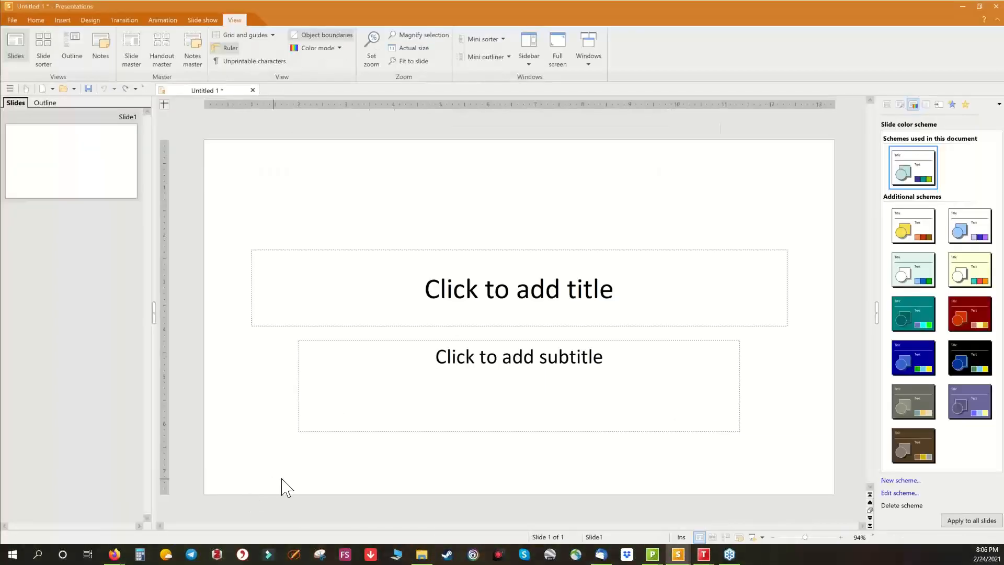
click(12, 19)
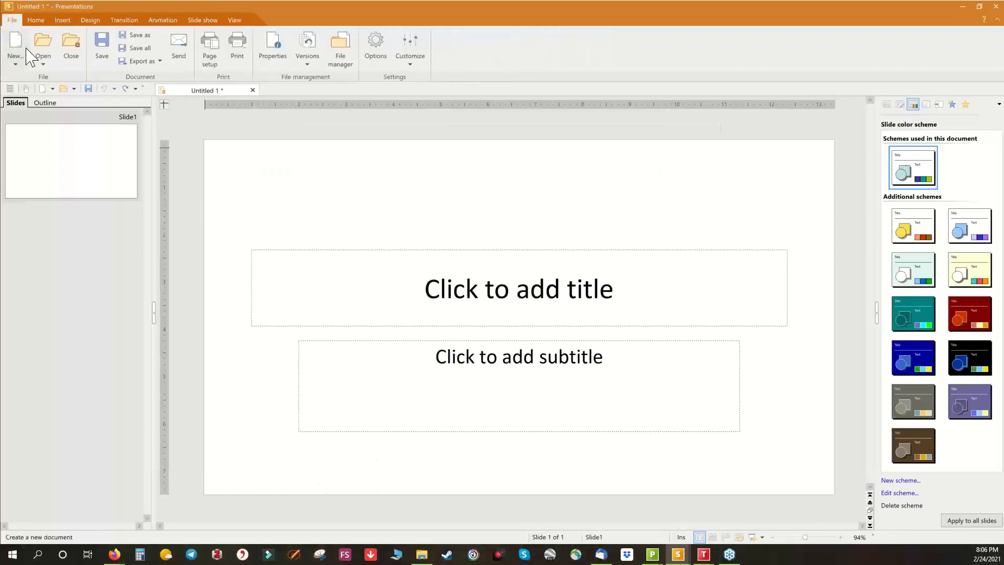
click(16, 63)
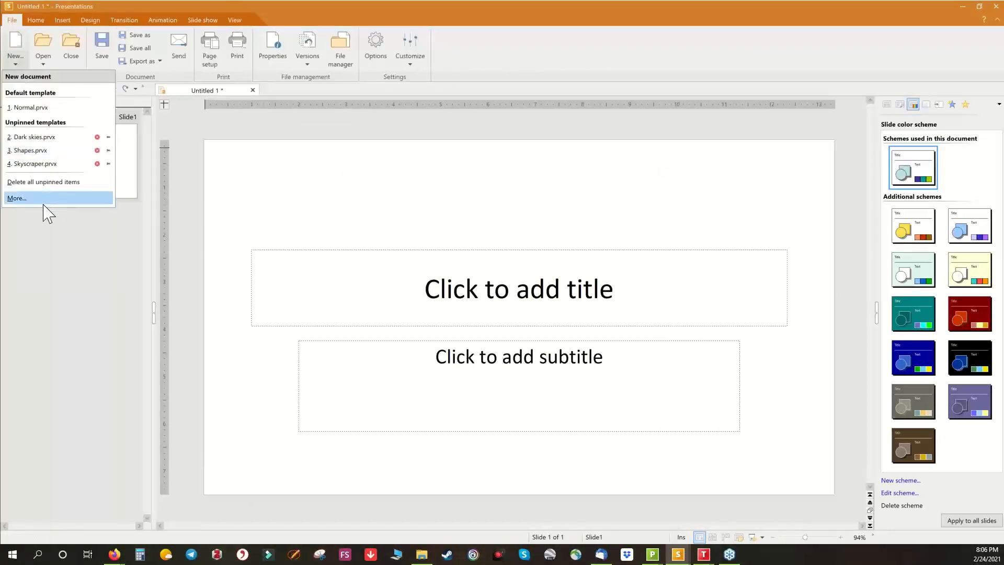
click(45, 203)
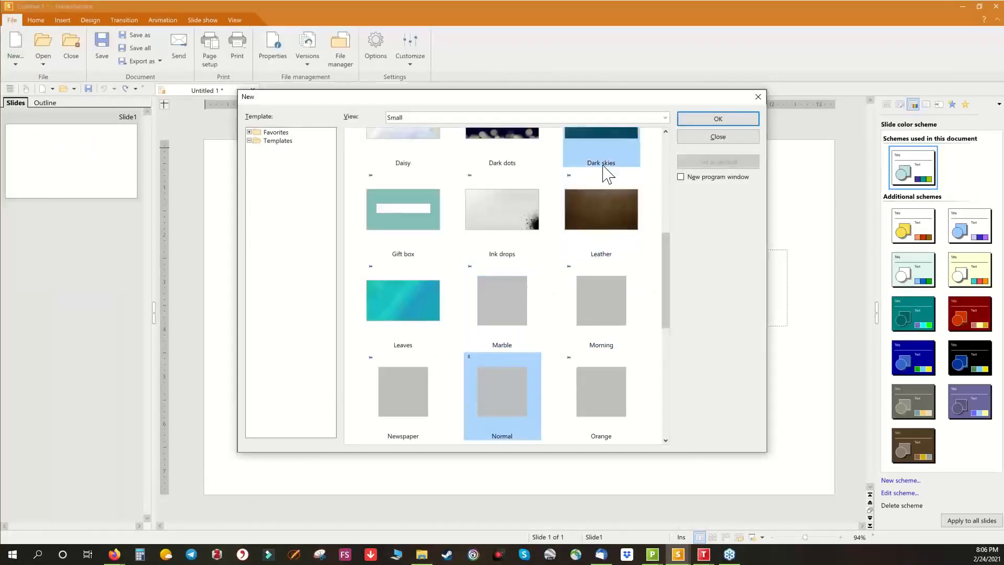
click(598, 155)
click(717, 120)
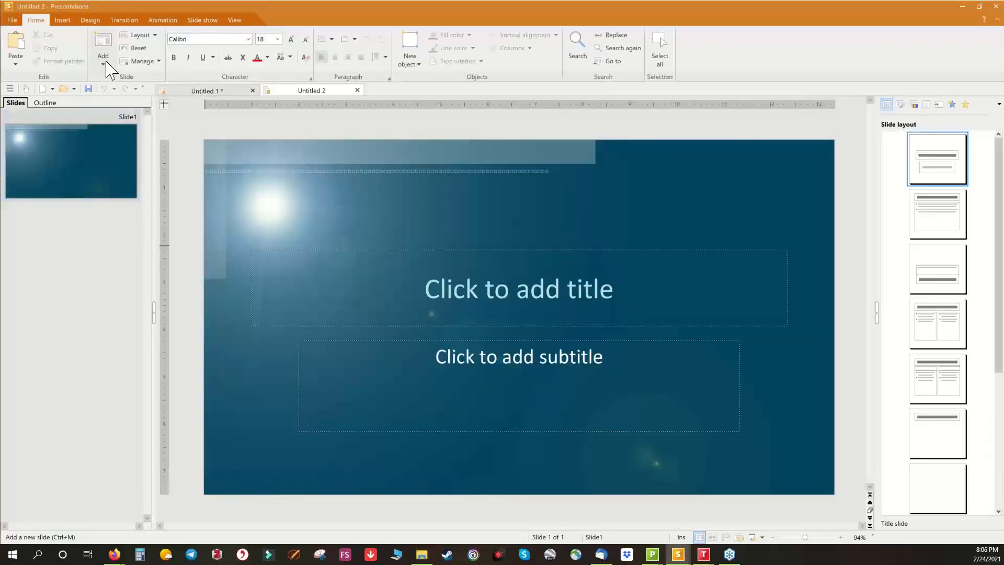
Add a second title slide to the Dark skies presentation and close that presentation, discarding it.
click(106, 62)
click(120, 115)
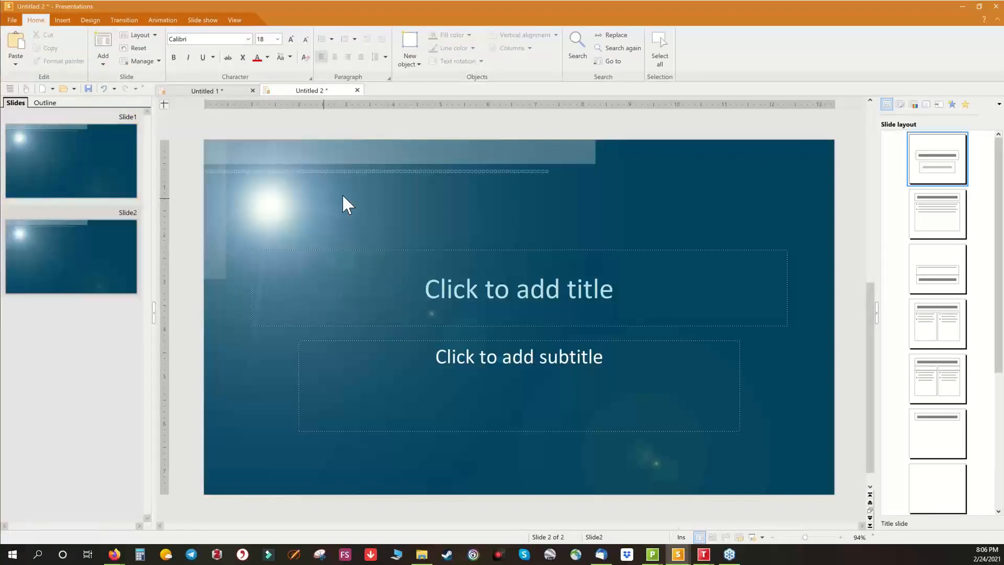
click(357, 90)
click(516, 291)
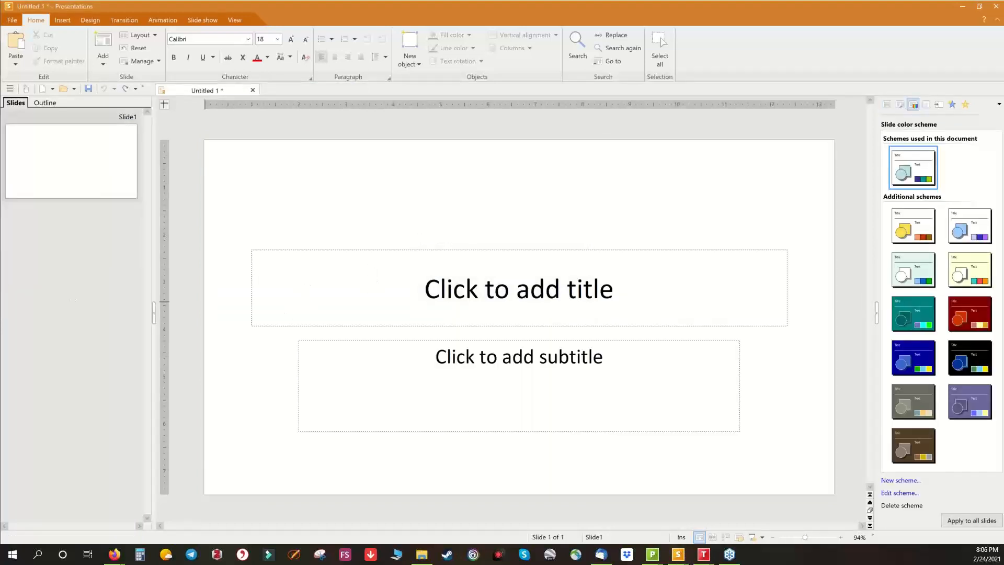
Switch to TextMaker and draw a snipped-corner rectangle about 5.2 by 0.9 in along the page's upper edge.
key(alt+Tab)
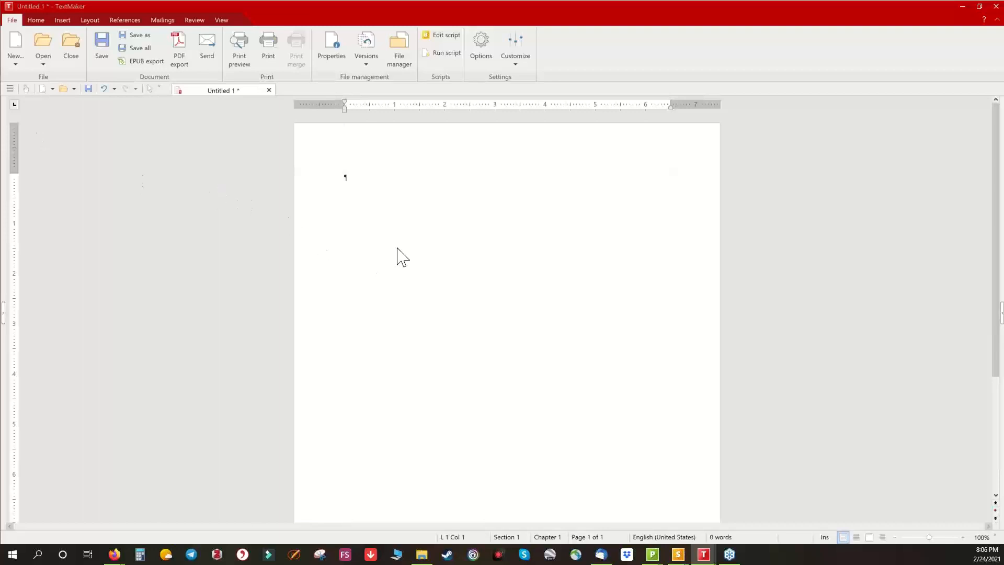
ctrl+scroll(416, 249, down, 4)
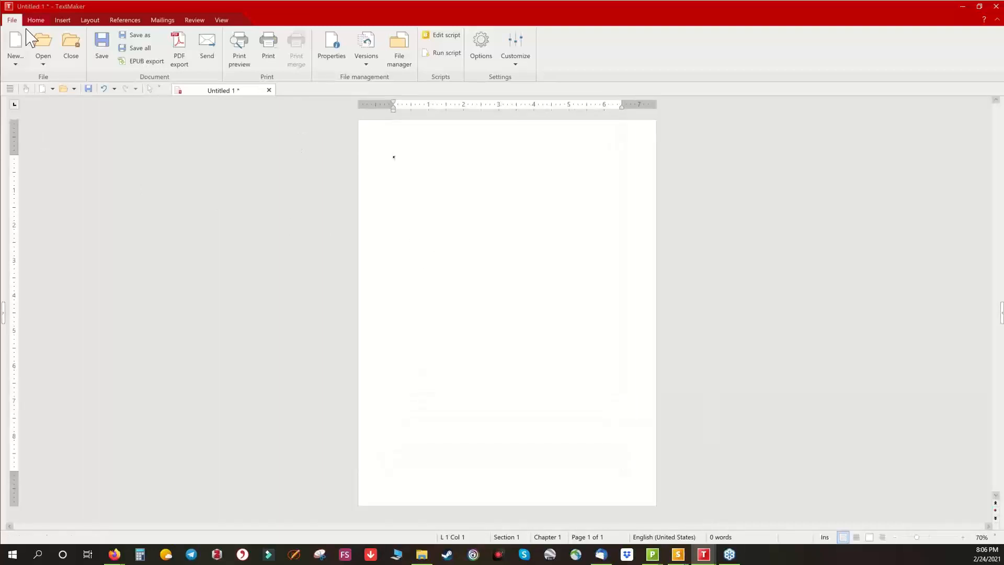
click(62, 23)
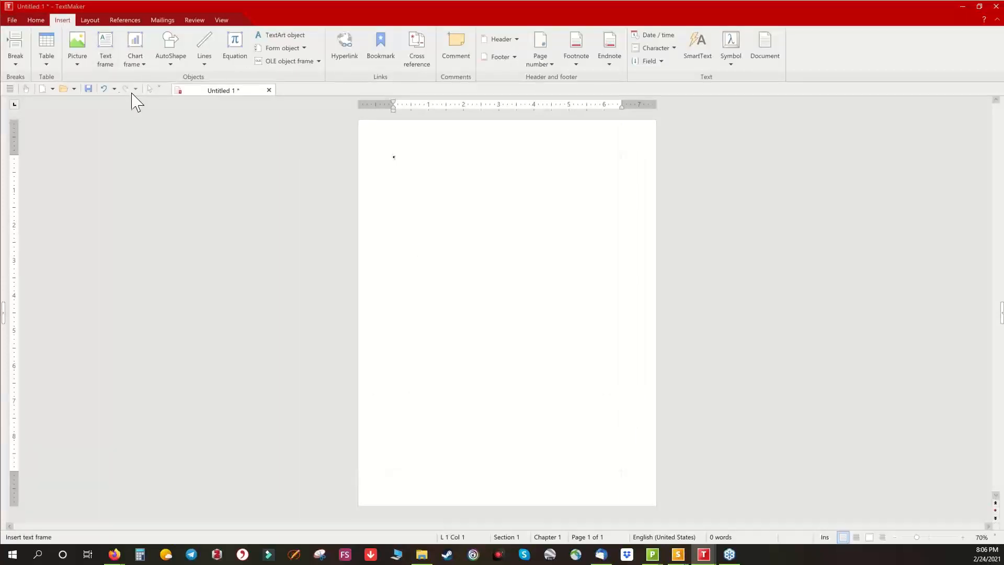
click(168, 61)
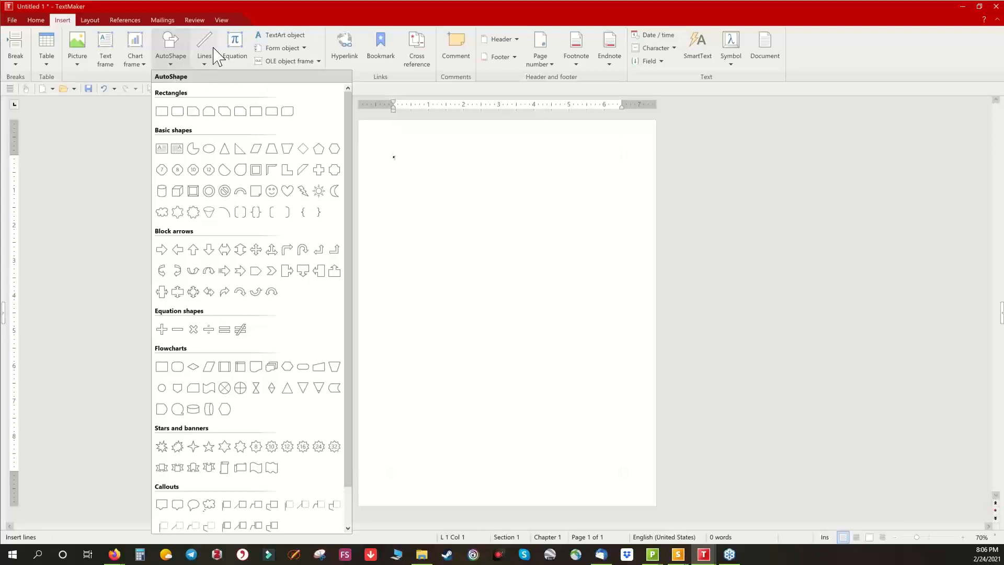
click(198, 111)
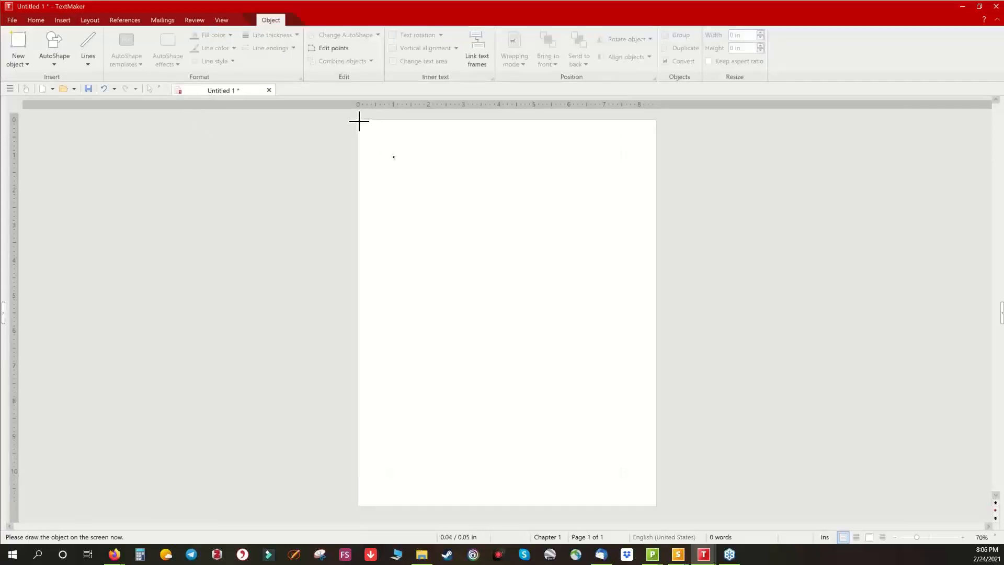
drag(359, 121, 538, 150)
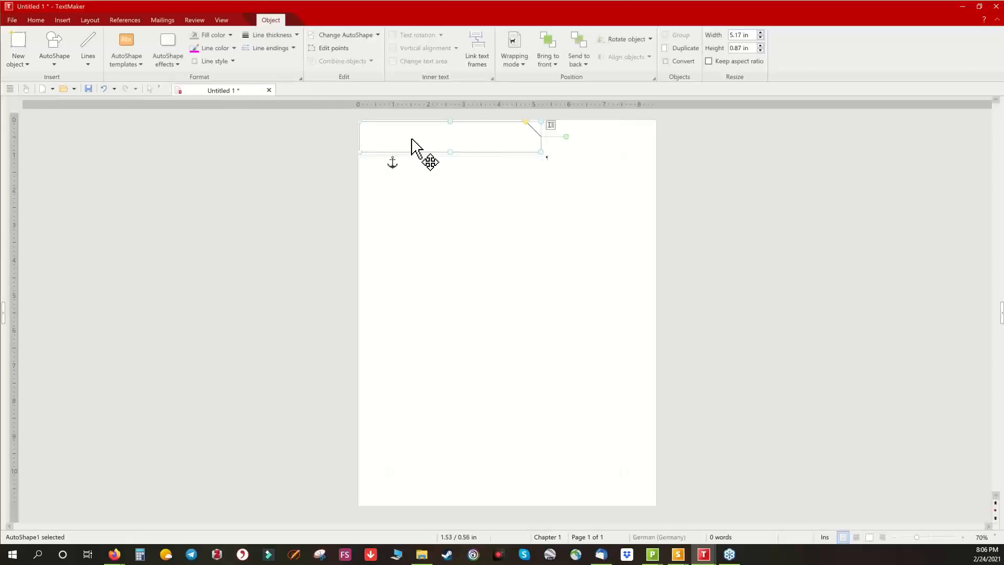
Set the snipped-corner rectangle's width to 5.1 in in its object properties.
right_click(404, 145)
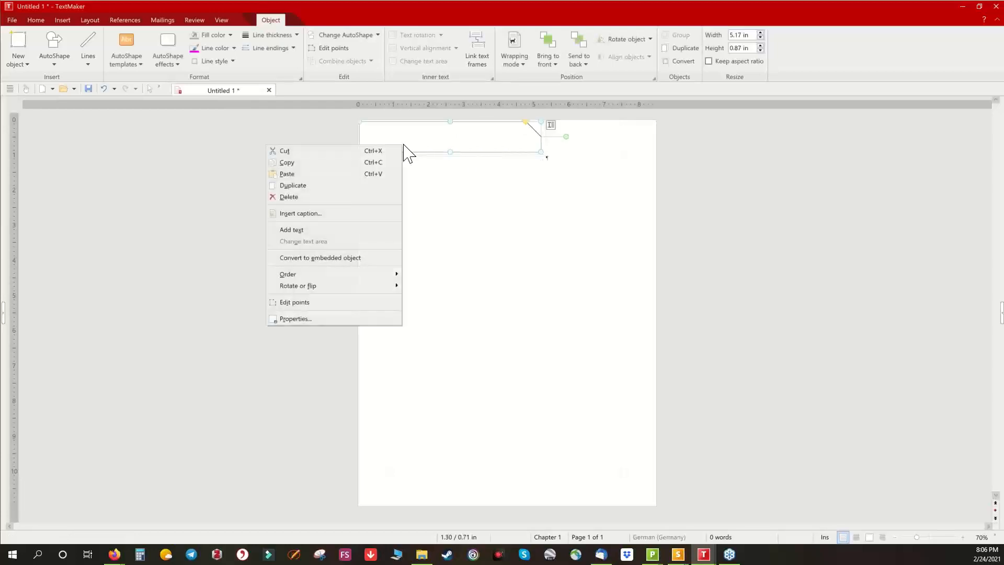
click(357, 320)
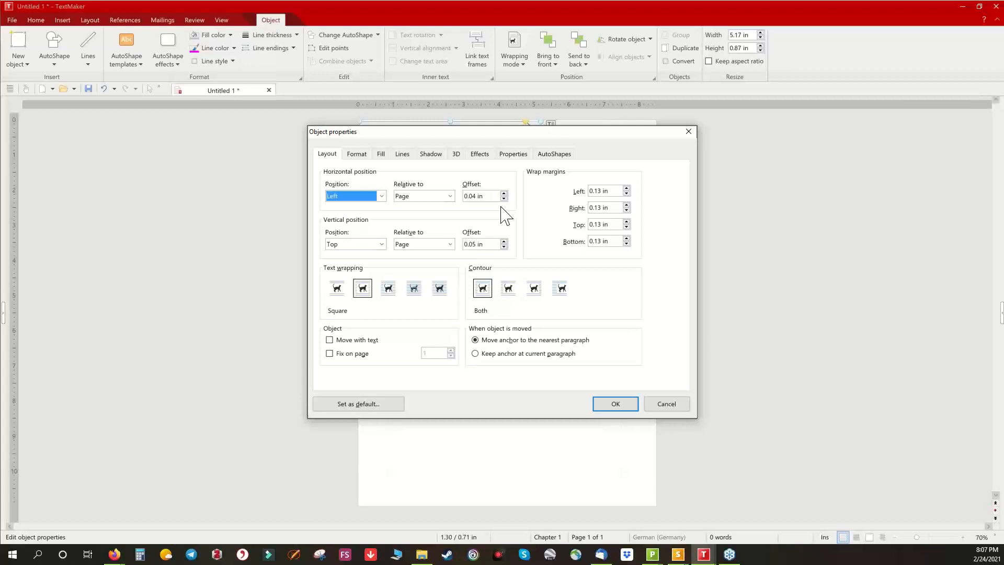
click(356, 154)
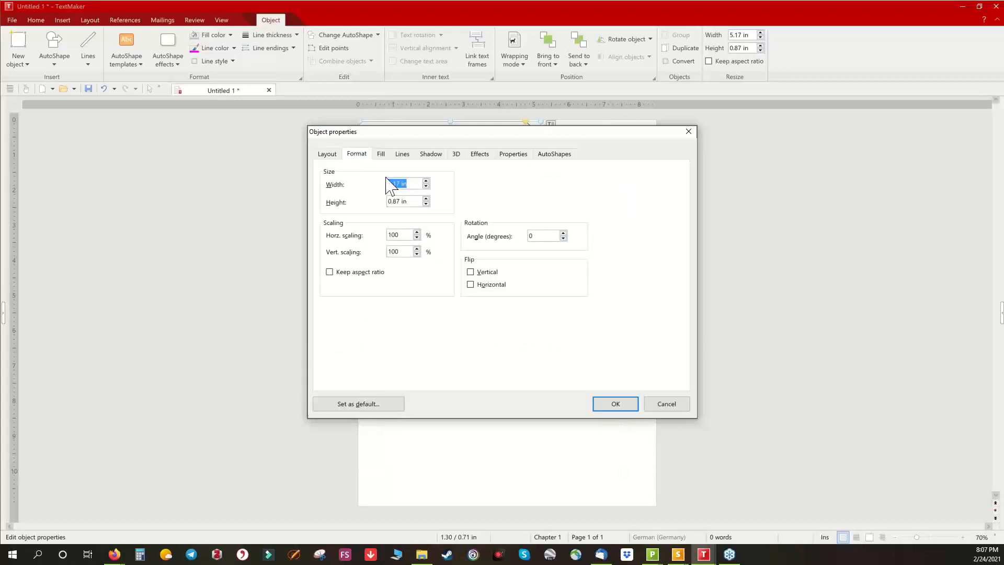
click(427, 187)
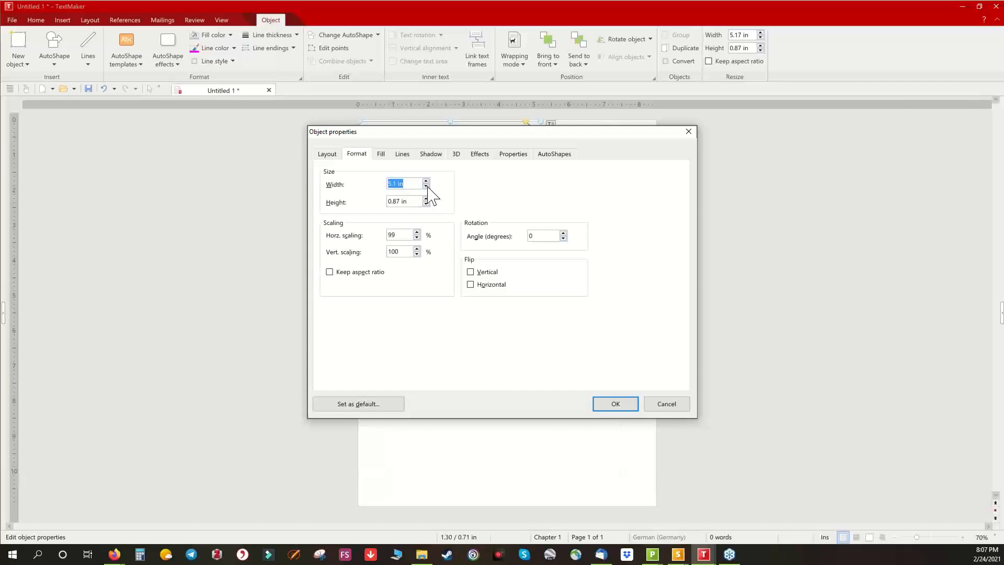
click(398, 202)
Define a custom solid fill color for the rectangle with hue 143, saturation 223, red 9, green 109 and blue 247.
click(381, 154)
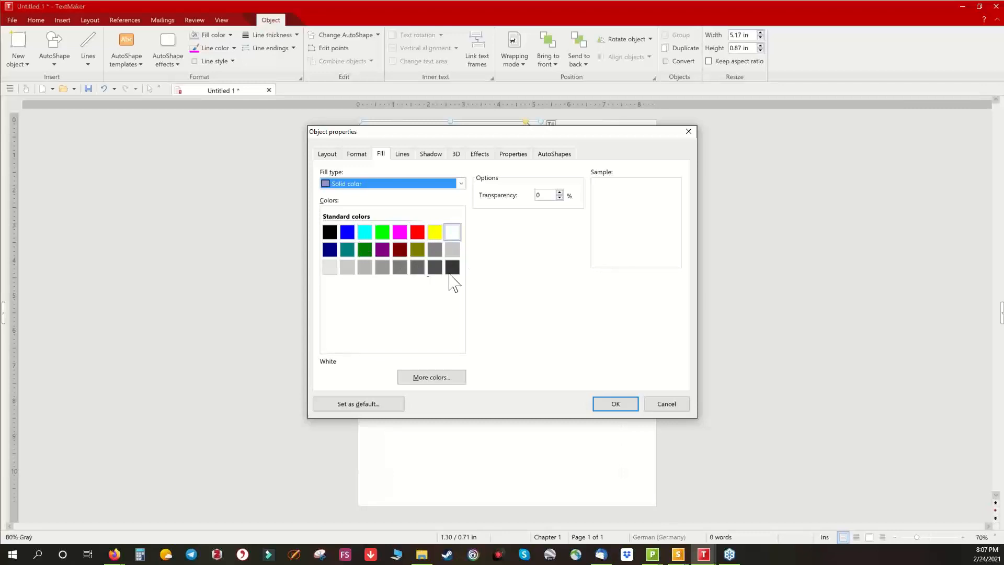
click(443, 377)
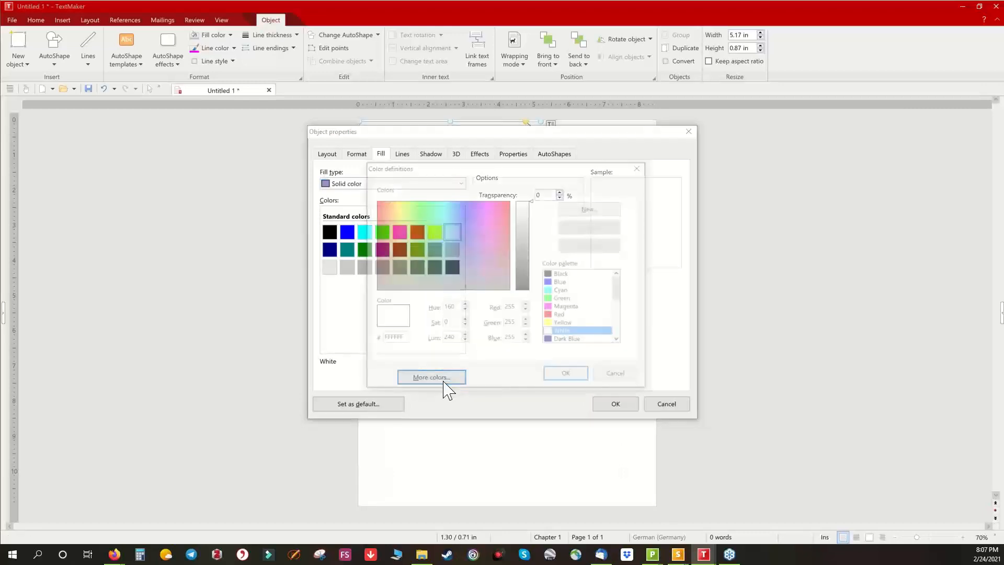
click(466, 264)
click(499, 226)
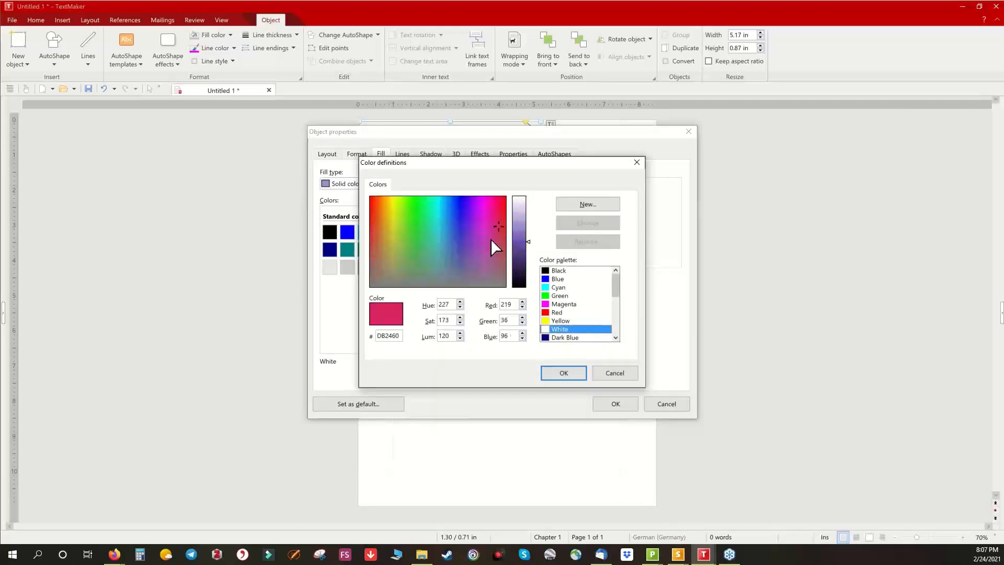
click(464, 232)
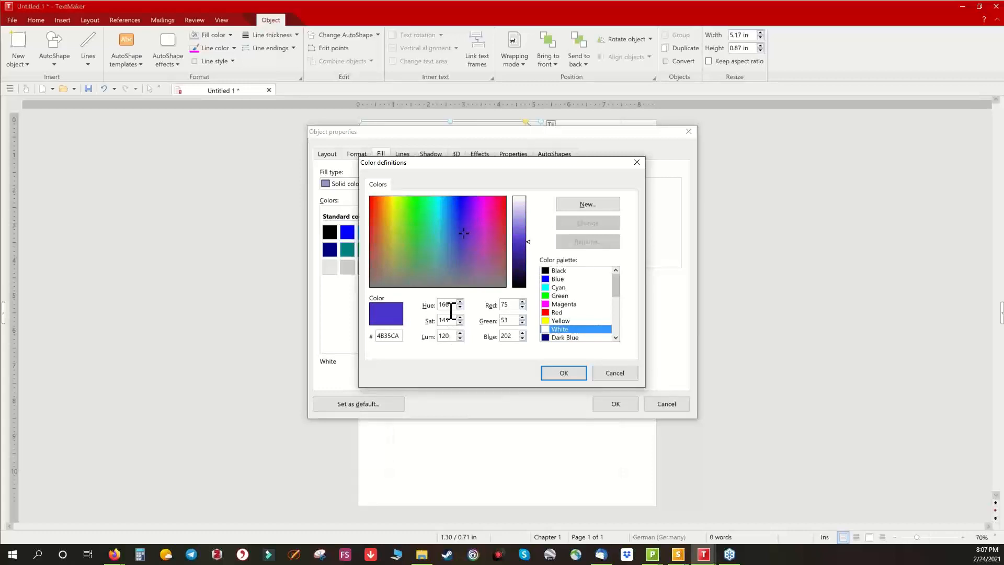
drag(449, 303, 434, 302)
text(143)
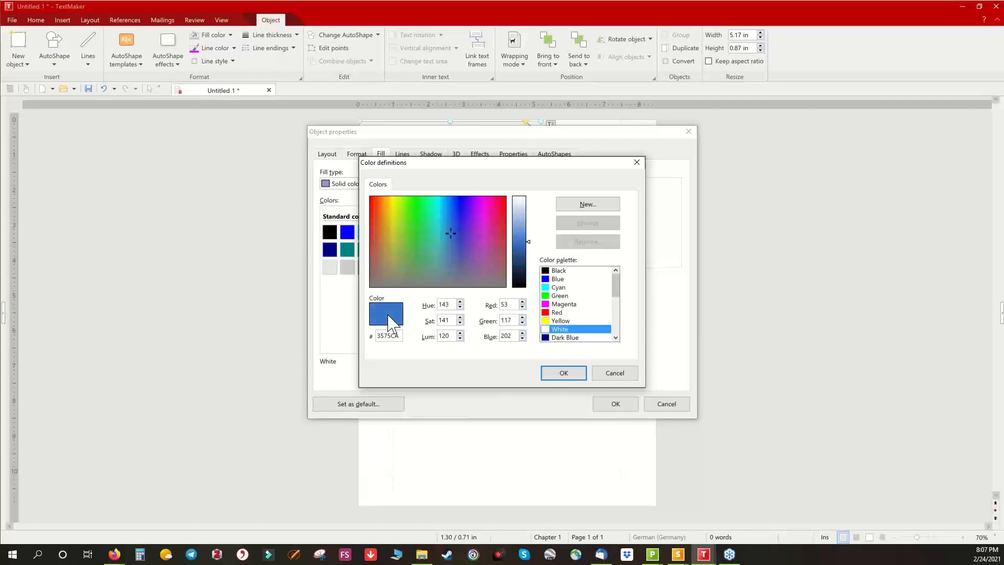
text(223)
key(Tab)
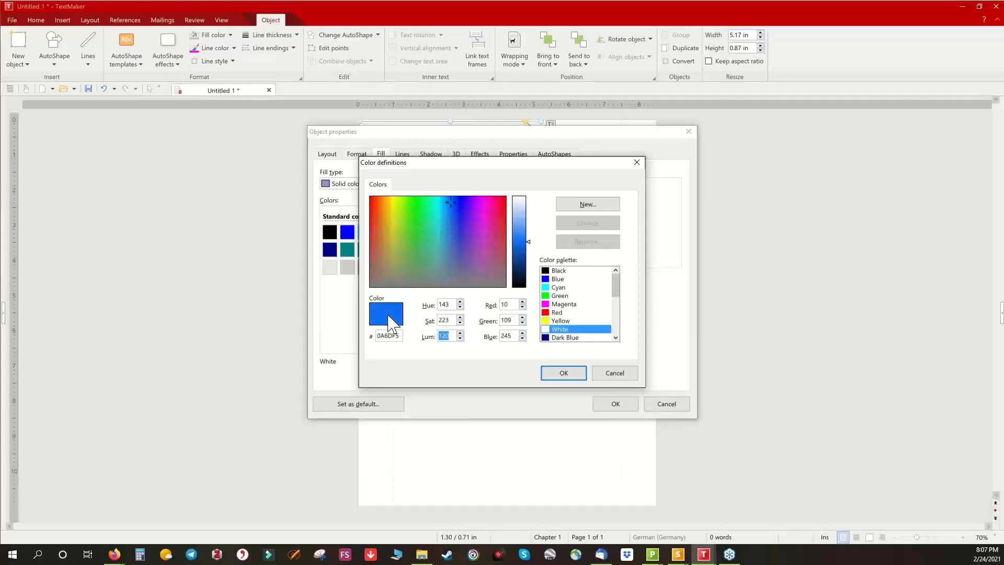
text(0109)
key(Tab)
text(247)
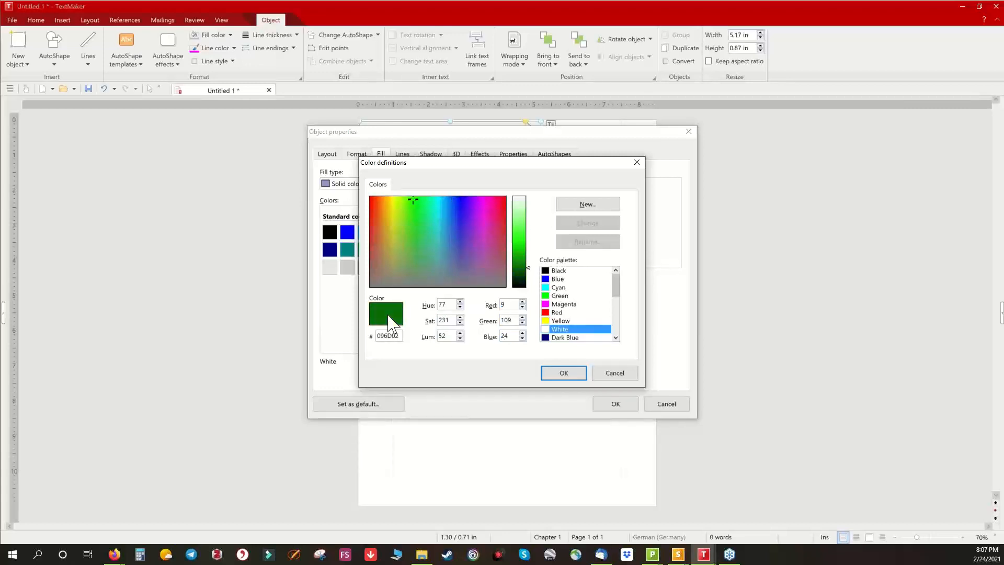
Add the custom blue to the color palette under the name SoftMaker LightBlue.
click(570, 375)
click(477, 293)
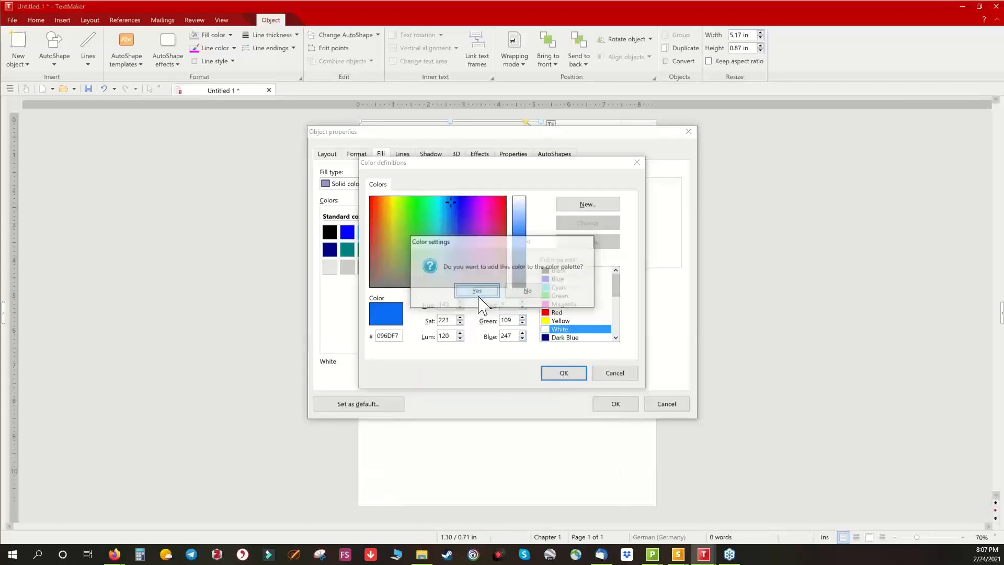
text(SoftMaker LightBlue)
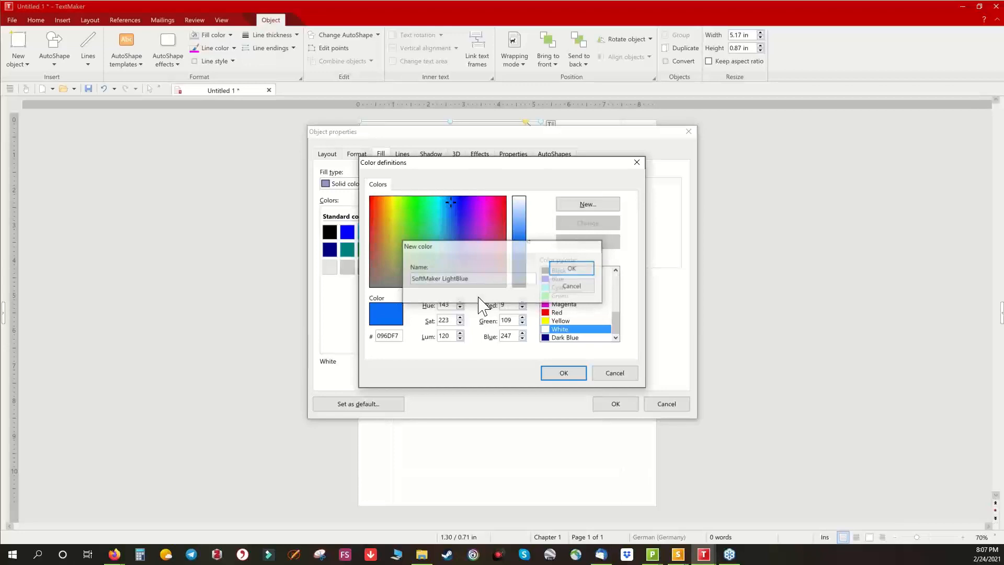
click(572, 268)
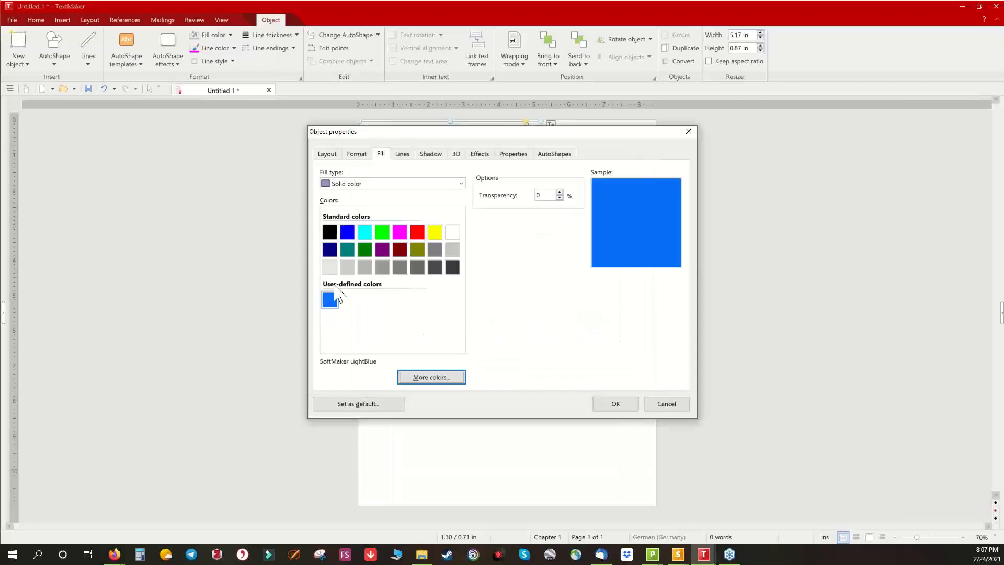
Set the rectangle's outline to No line and apply the object properties.
click(408, 157)
click(377, 200)
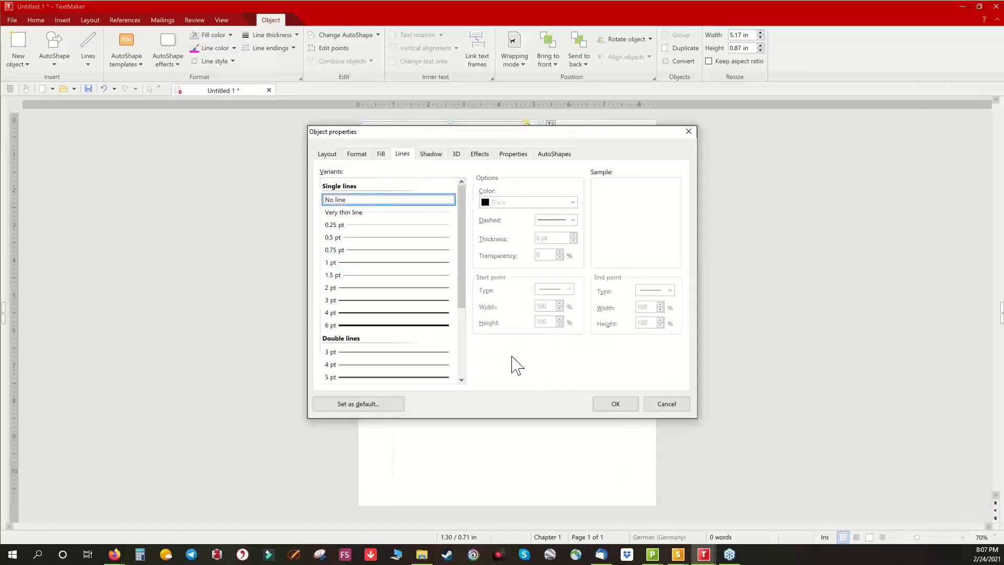
click(613, 409)
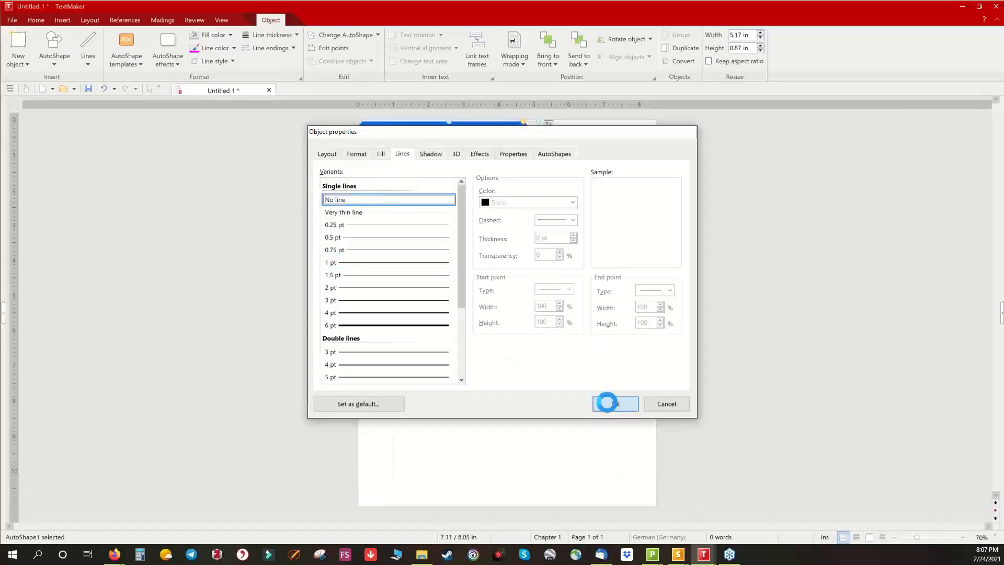
click(519, 240)
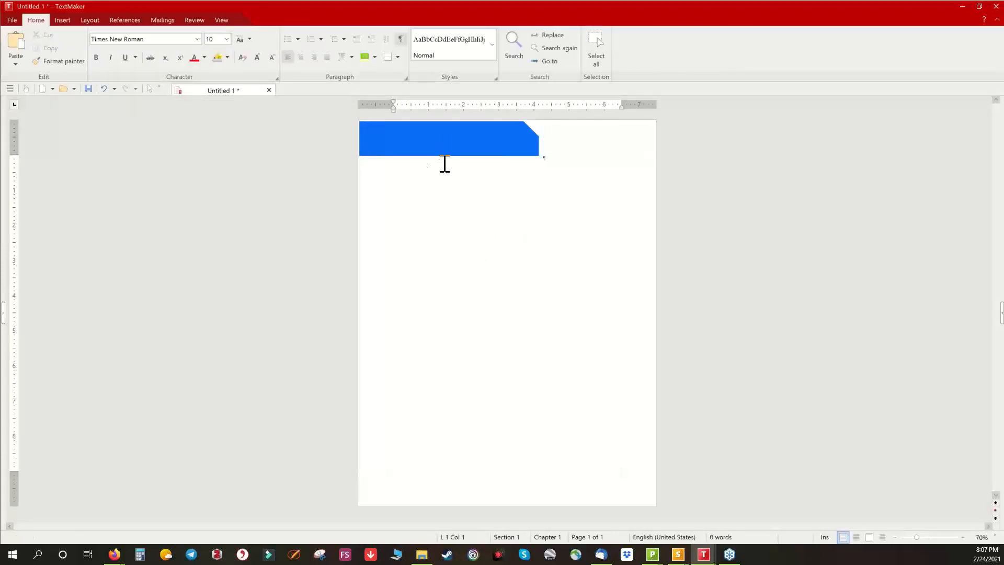
Copy the blue header rectangle and paste a duplicate onto the page.
click(404, 145)
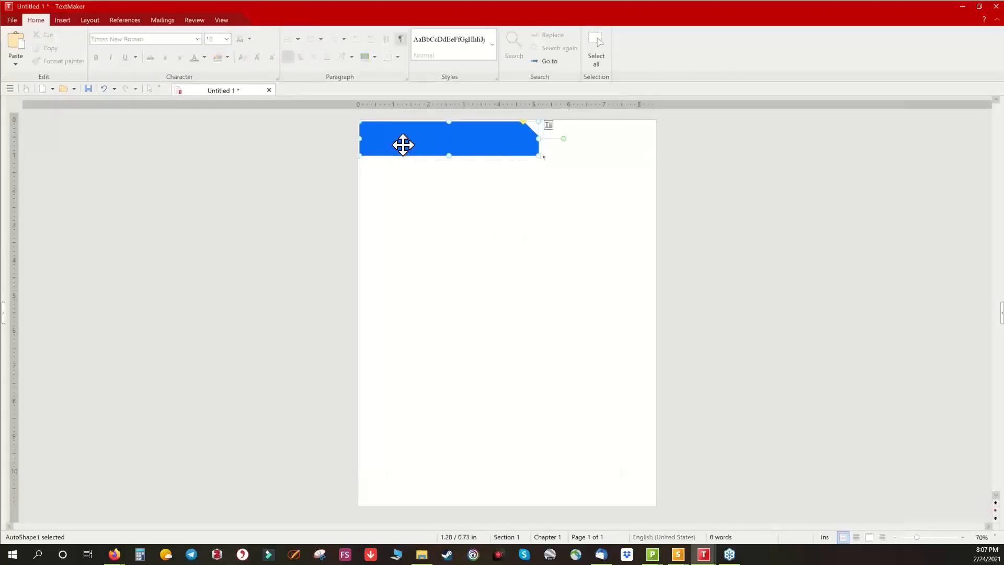
right_click(403, 146)
click(308, 164)
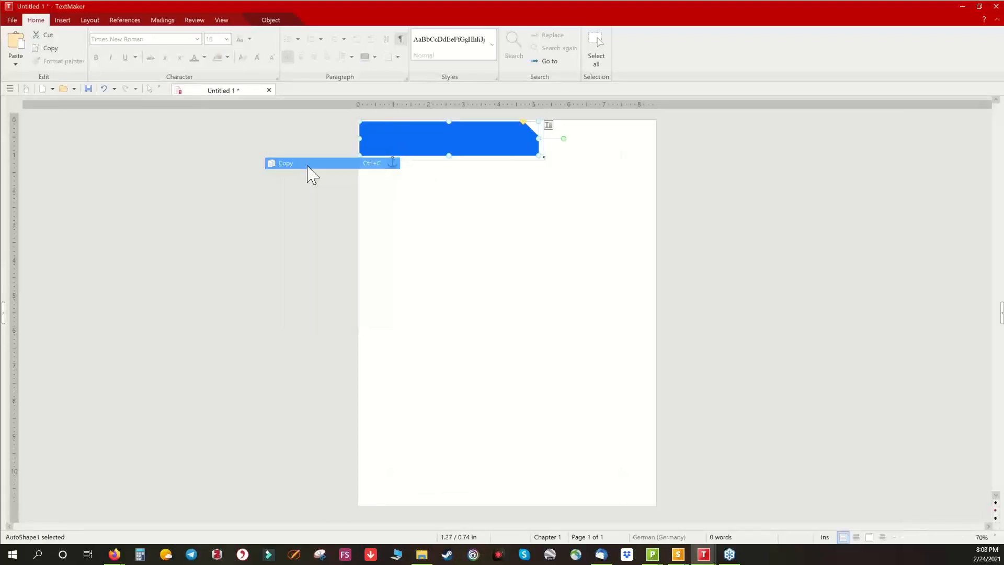
right_click(344, 276)
click(397, 324)
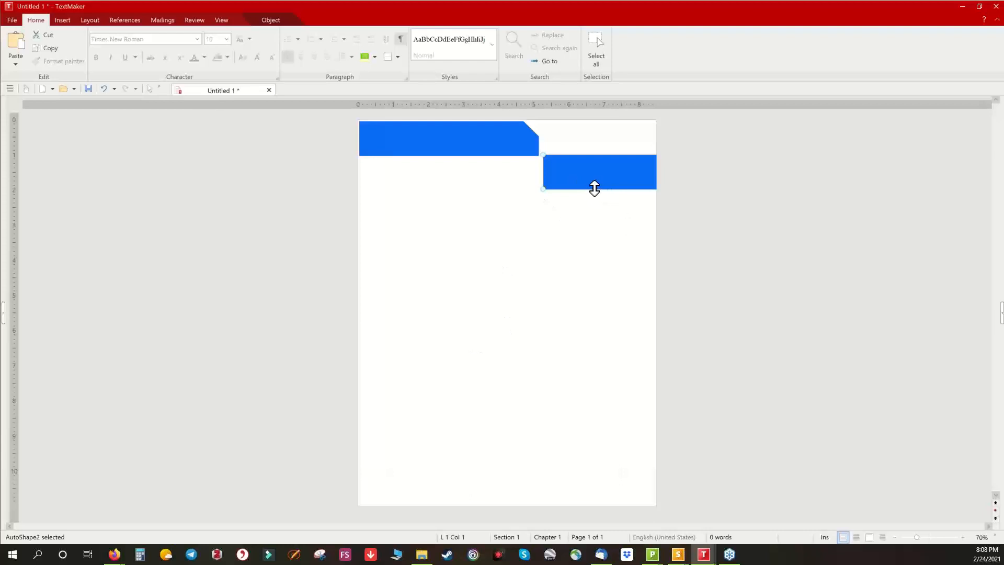
Delete the pasted duplicate of the header rectangle.
click(592, 187)
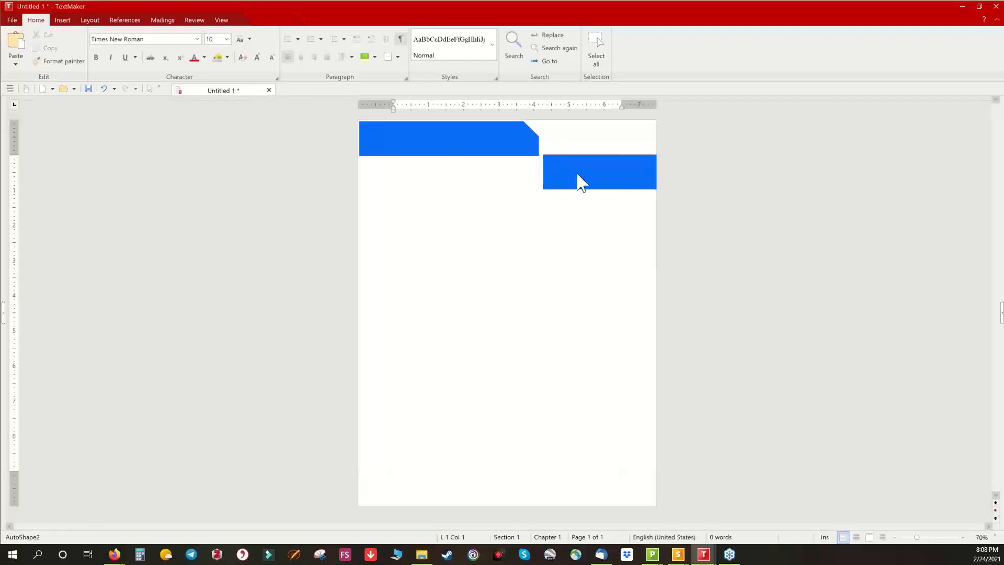
drag(587, 189, 554, 187)
key(Delete)
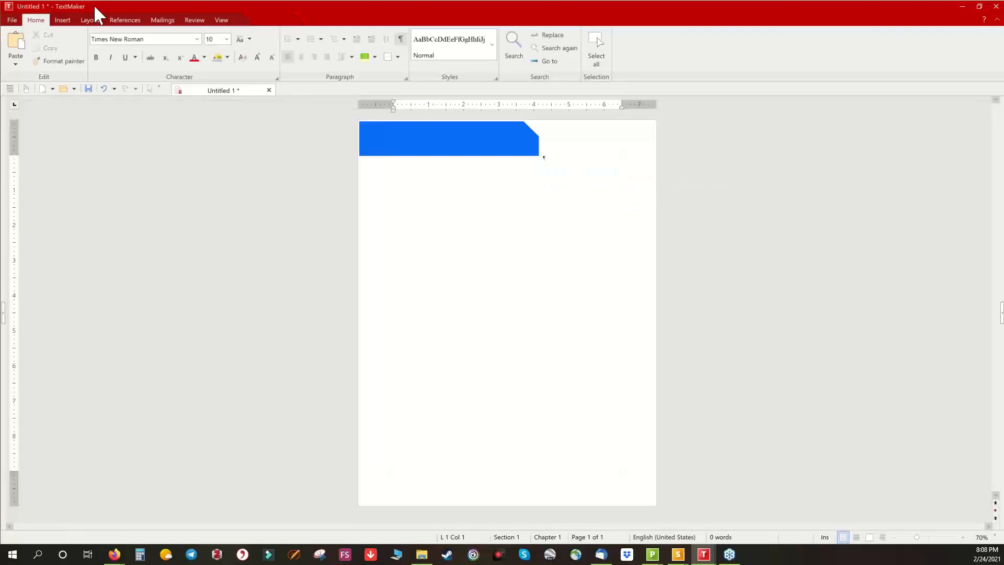
Draw a second snipped-corner rectangle about 3.6 by 0.9 in mid-page and rotate it 180 degrees.
click(62, 19)
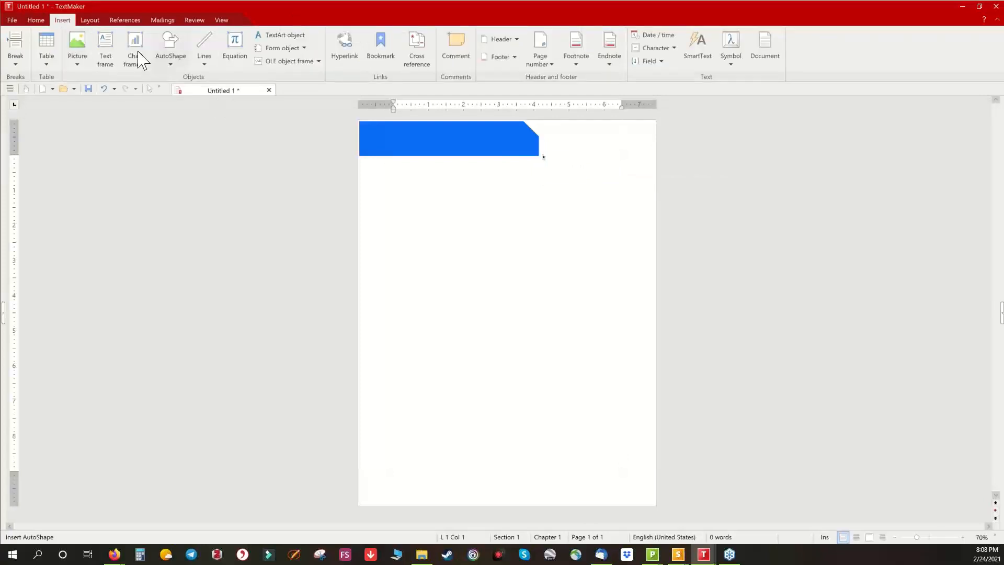
click(171, 63)
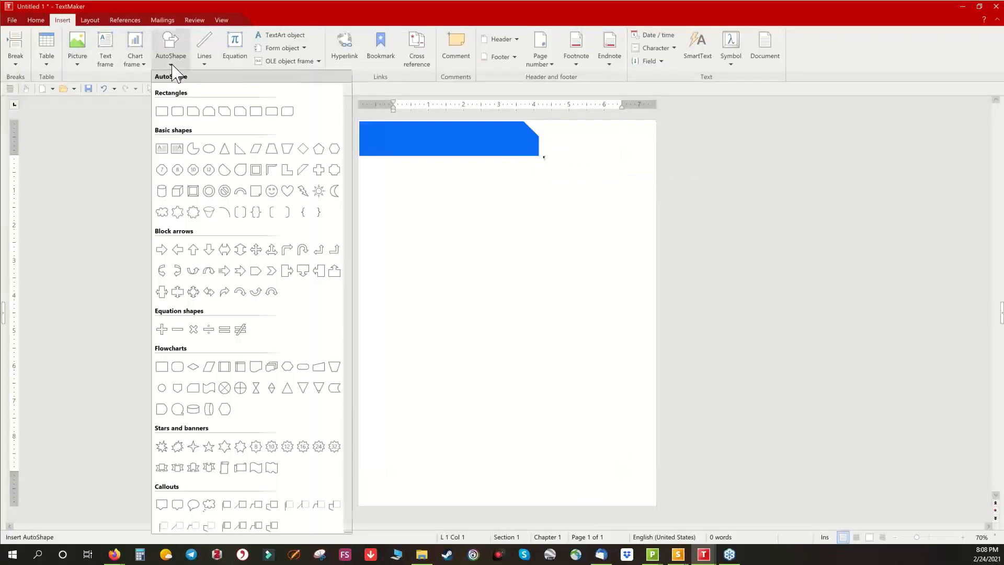
click(193, 111)
drag(462, 303, 590, 334)
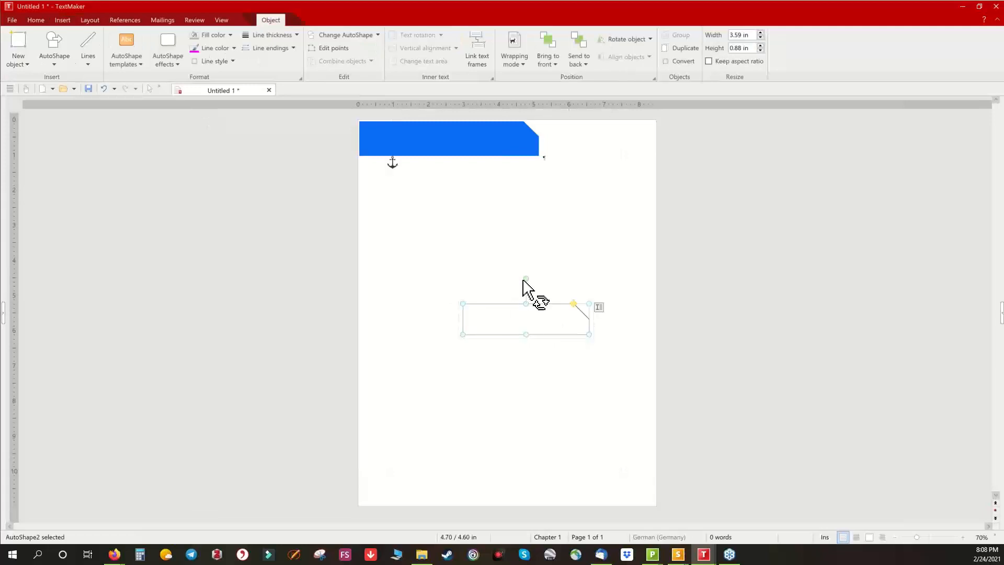
drag(525, 280, 524, 415)
Give the second rectangle no outline and a SoftMaker LightBlue fill.
right_click(489, 309)
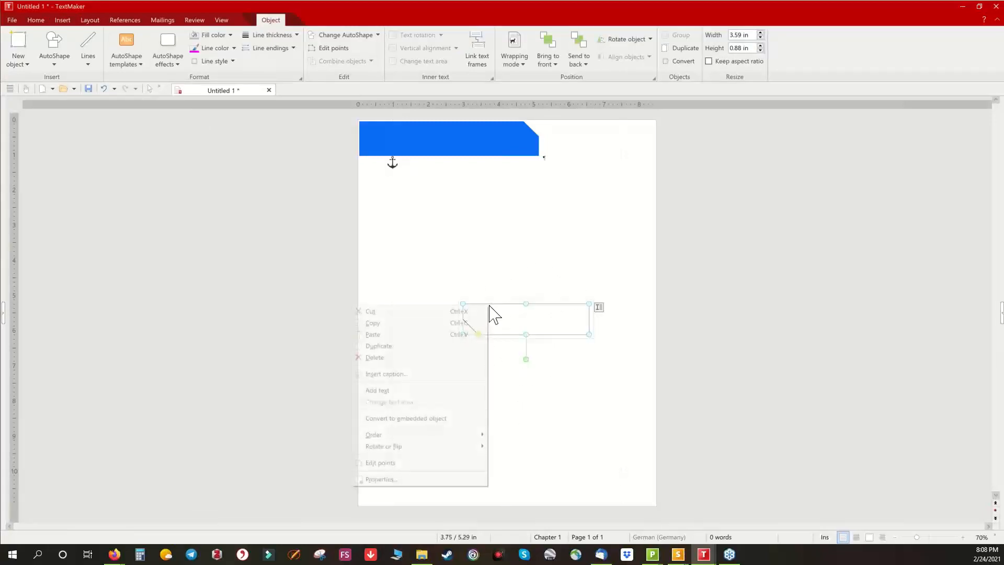
click(418, 479)
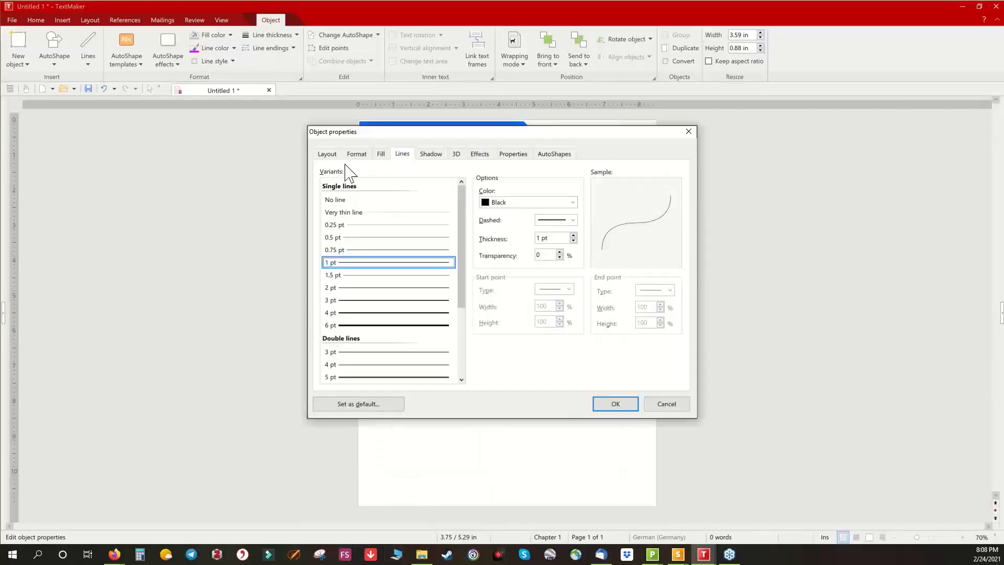
click(350, 199)
click(381, 154)
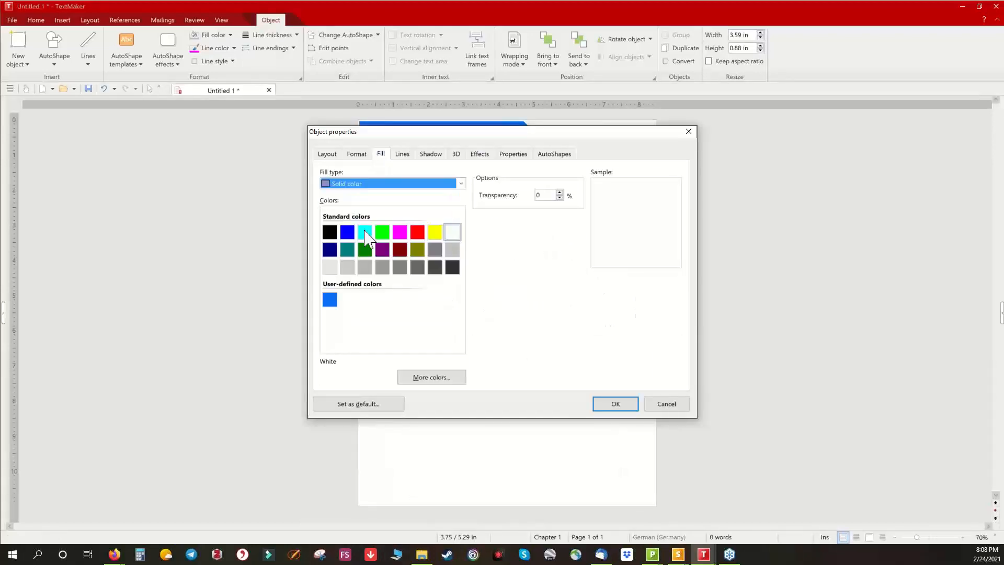
click(330, 299)
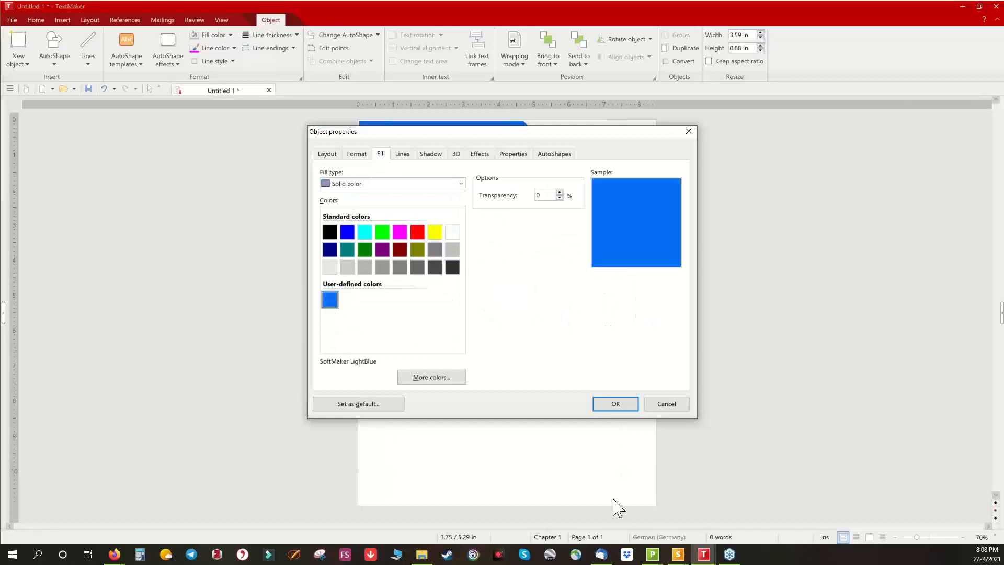
click(609, 404)
Move the second rectangle down near the page's lower edge and set its size to 5.16 by 0.31 in.
drag(502, 320, 525, 449)
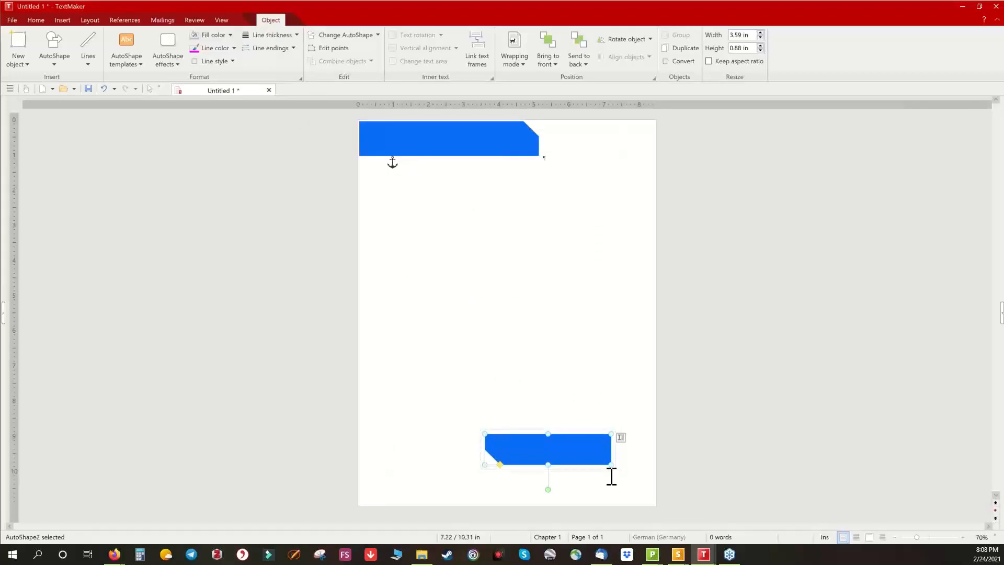
right_click(495, 457)
click(489, 448)
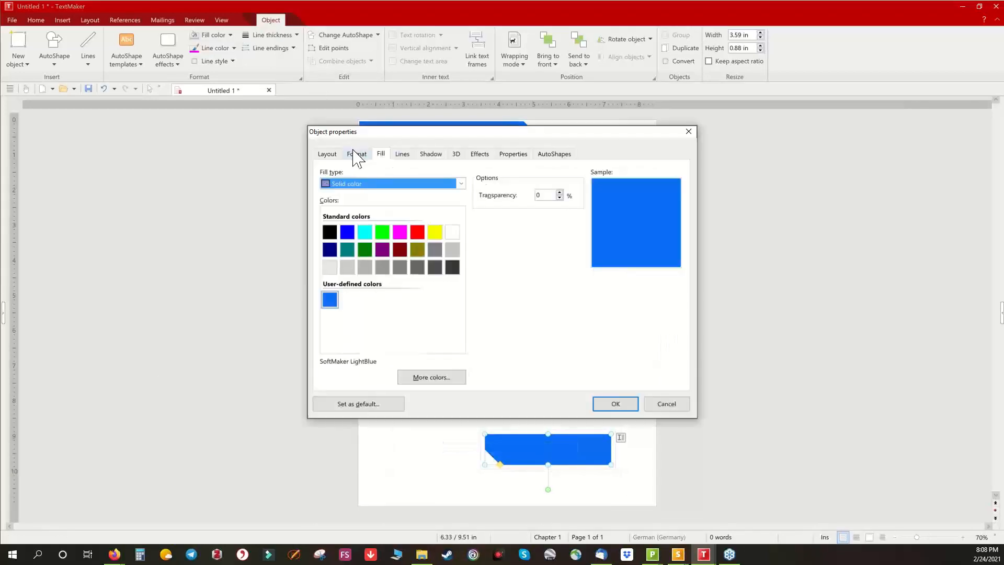
click(356, 154)
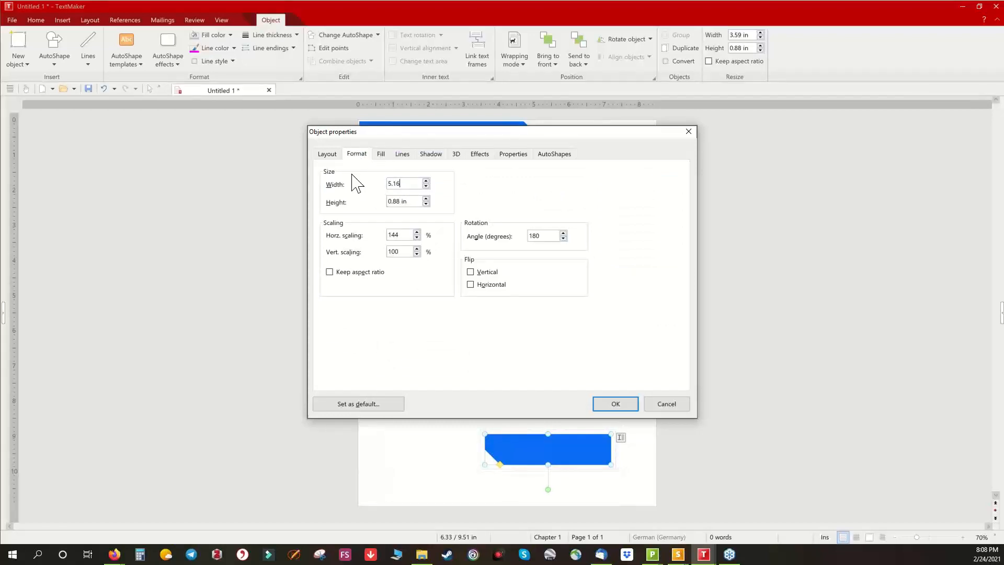
text(0.31)
key(Return)
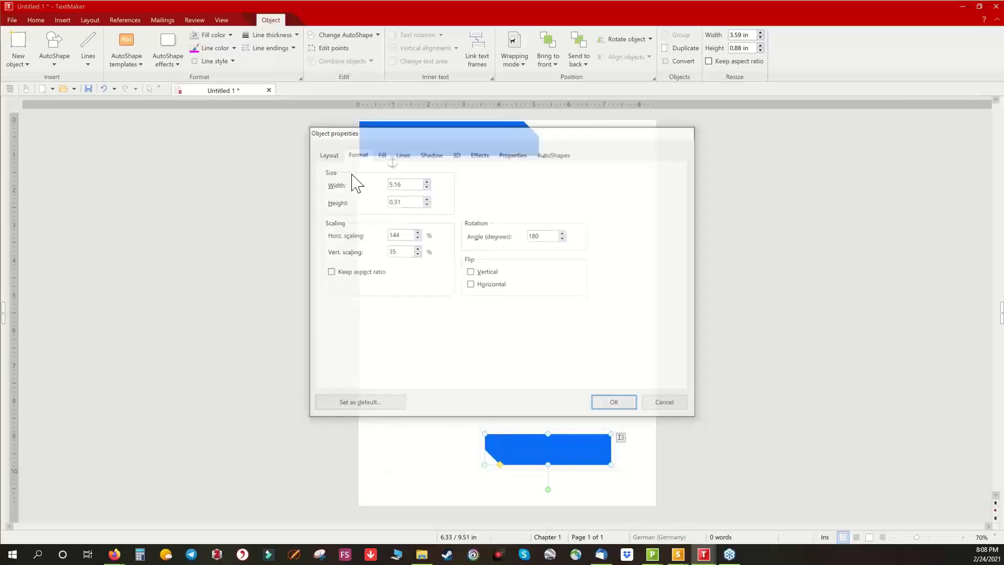
Place the narrow blue strip against the page's lower-right corner and deselect it.
drag(613, 439, 607, 496)
click(468, 410)
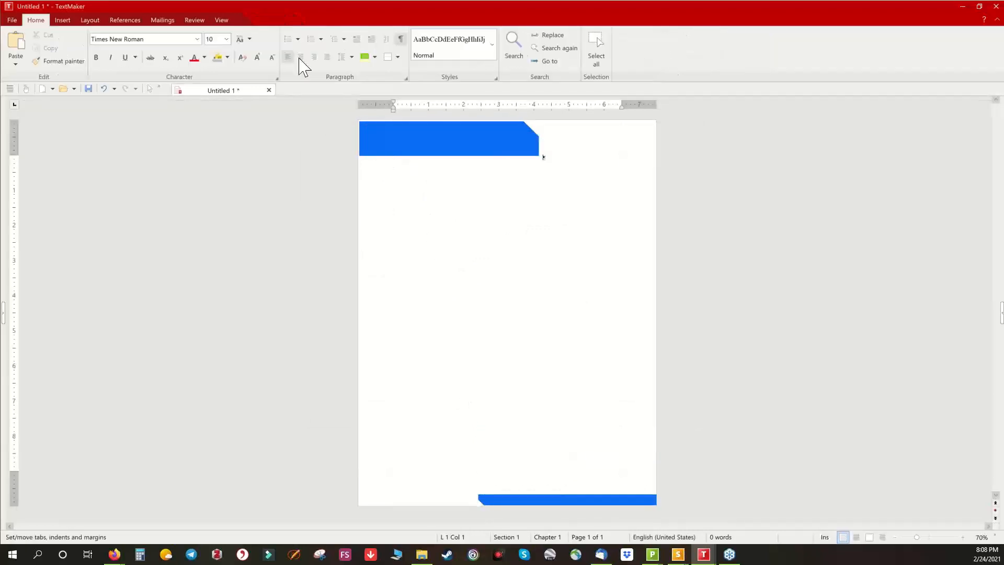
click(63, 21)
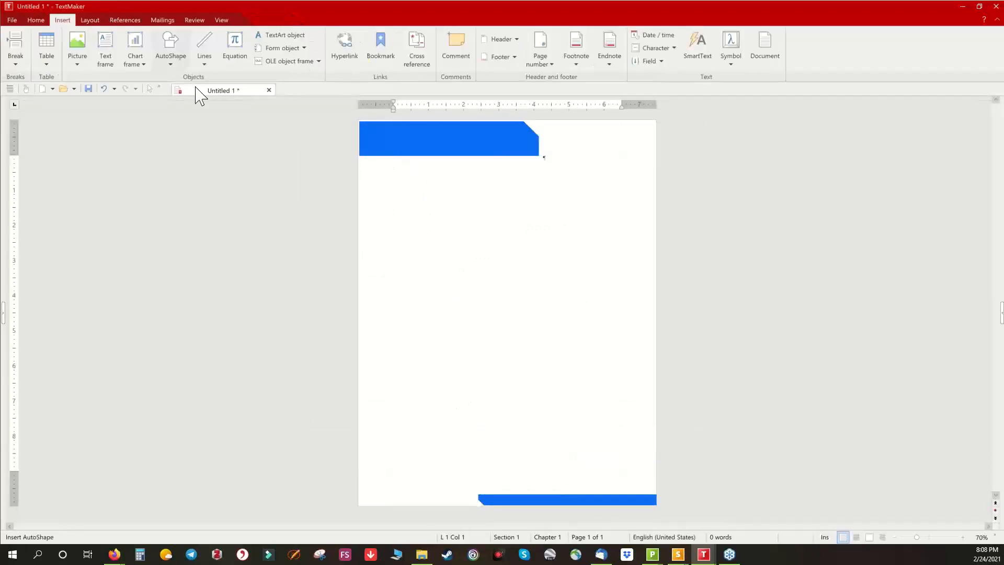
Draw a narrow upright rectangle with two shaped upper corners, about 0.39 by 4.06 in, on the empty page area below the header.
click(174, 62)
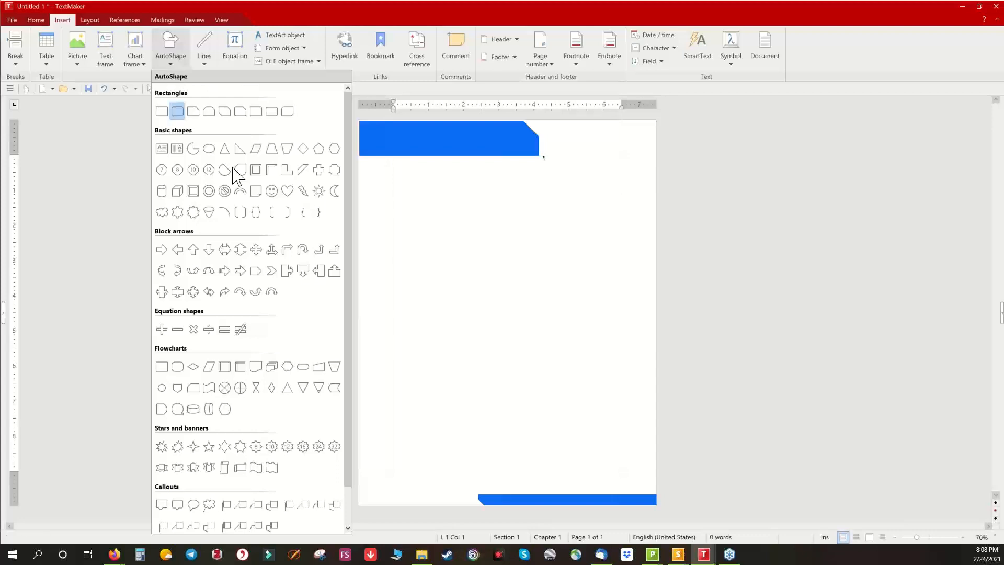
click(240, 111)
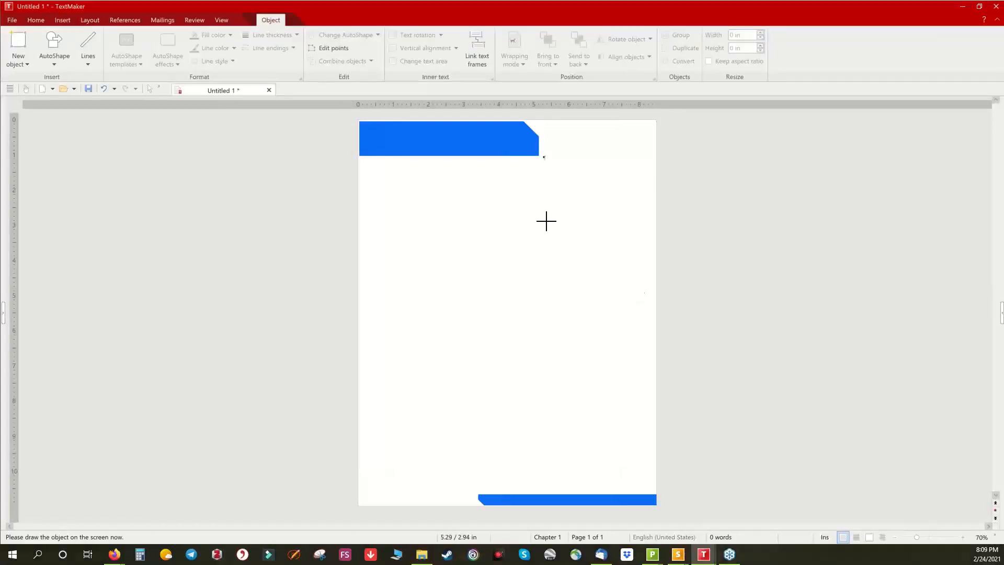
drag(546, 220, 561, 362)
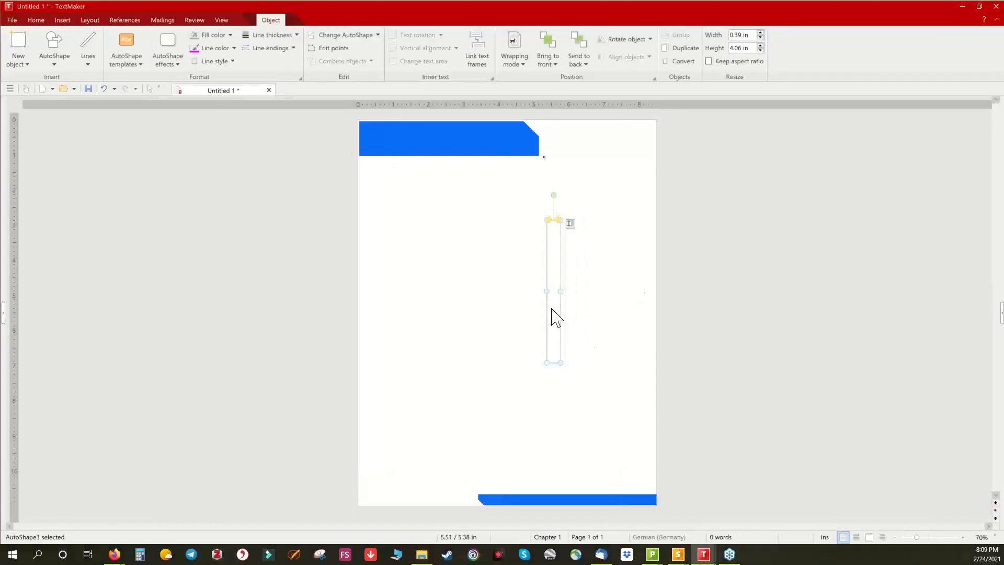
Set the upright rectangle's size to 0.31 in wide and 4.92 in high.
right_click(555, 314)
click(460, 482)
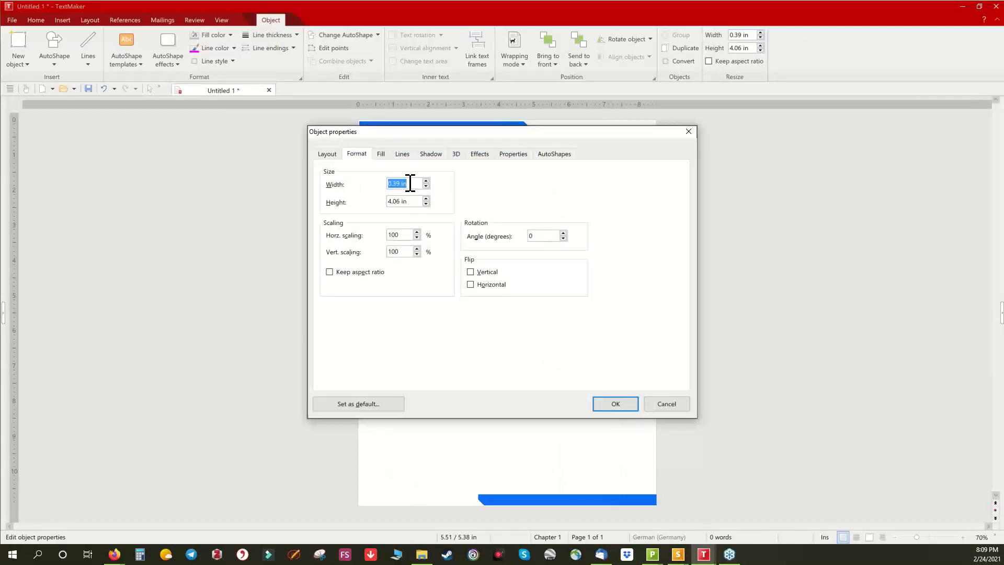
click(396, 182)
key(Tab)
click(327, 153)
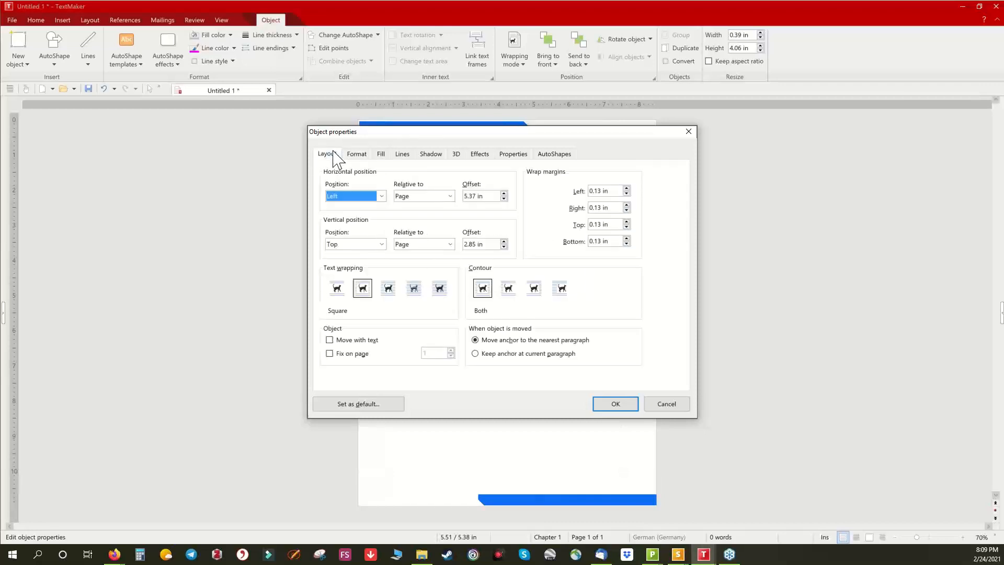
Give the upright rectangle a SoftMaker LightBlue fill and no outline.
click(381, 154)
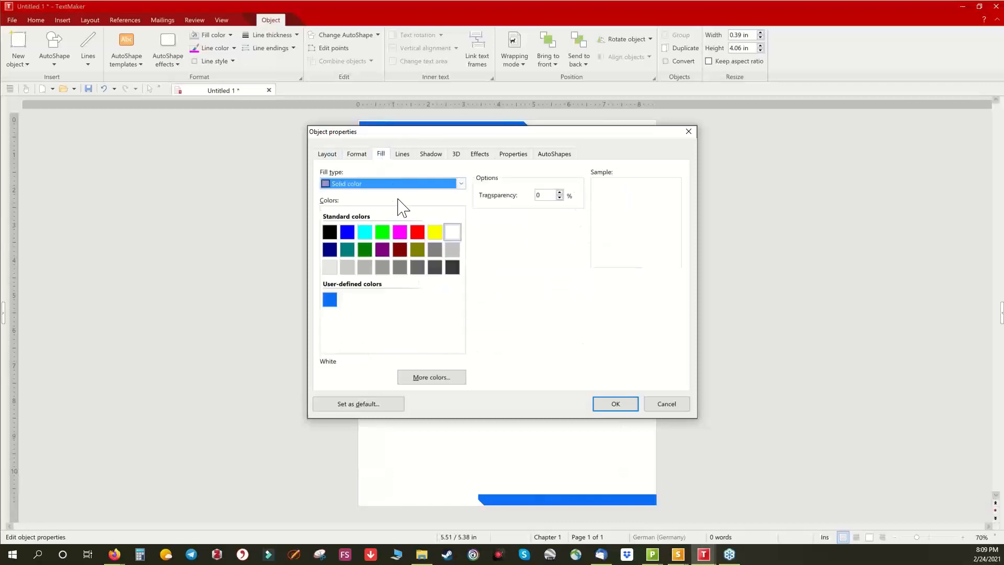
click(329, 299)
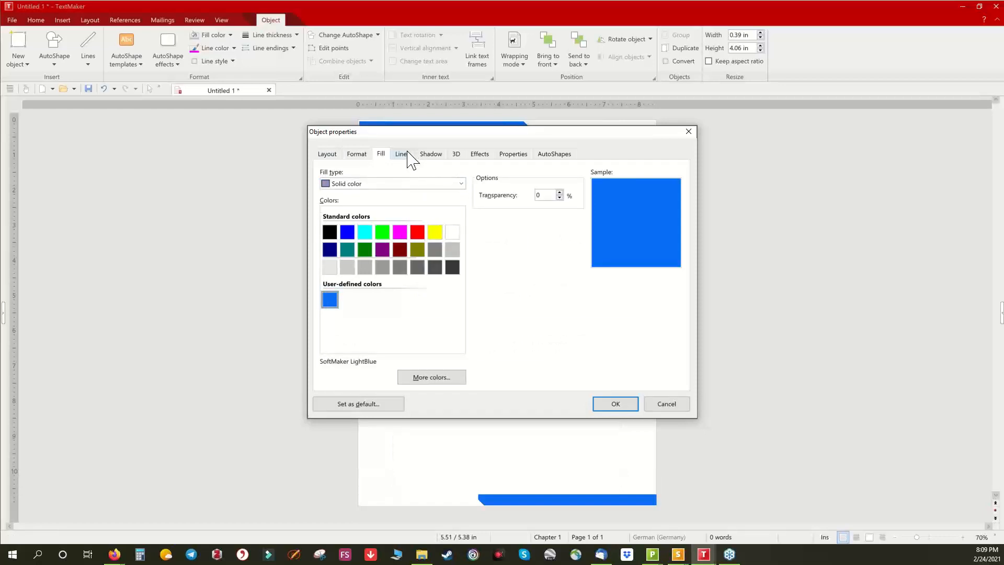
click(402, 155)
click(355, 197)
click(617, 405)
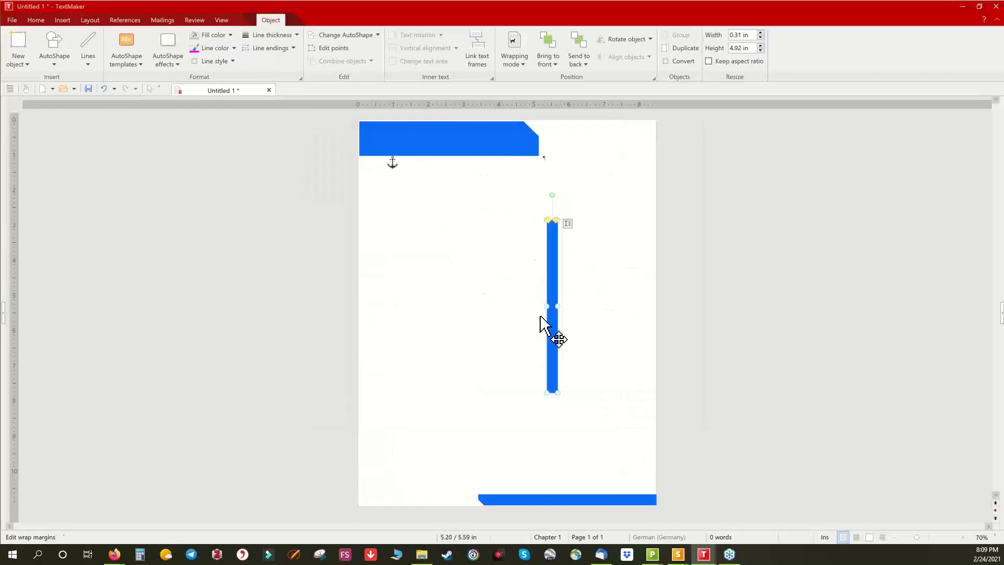
Place the upright blue strip against the page's right edge, between header and footer shapes, and deselect it.
drag(556, 280, 654, 260)
click(425, 305)
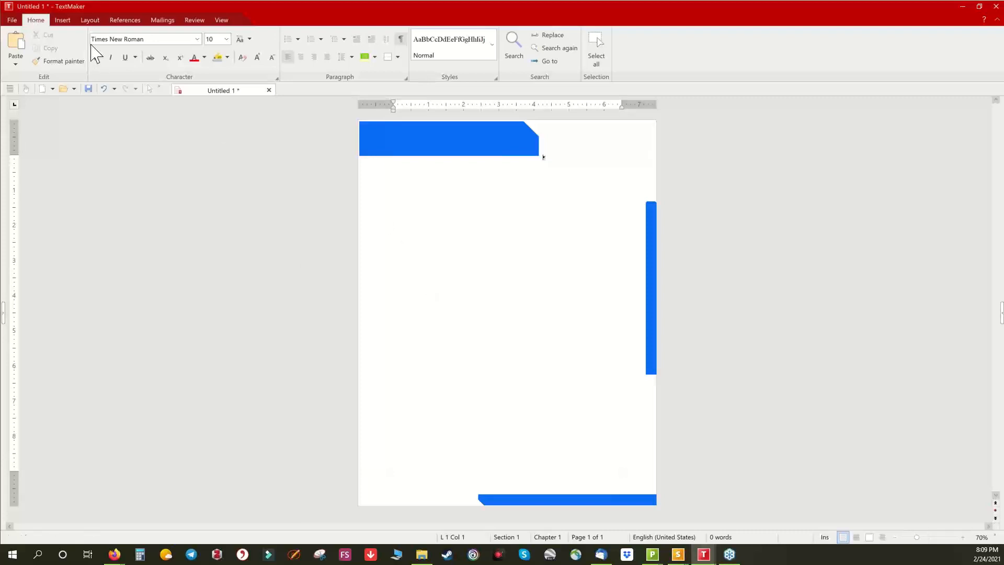
Insert the LOGO picture from the WEBINAR folder and position it in the page's upper-right corner beside the blue header shape.
click(62, 20)
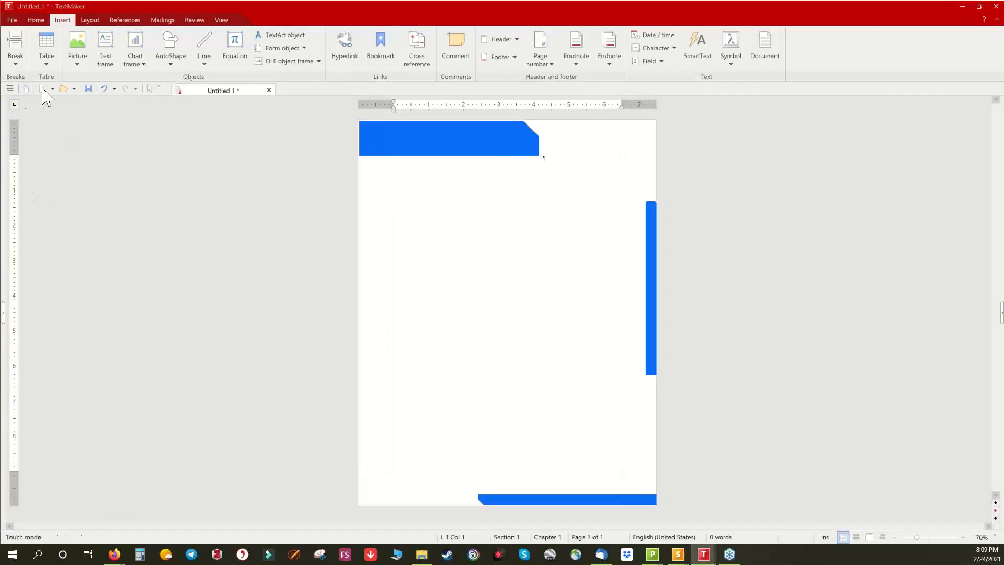
click(78, 65)
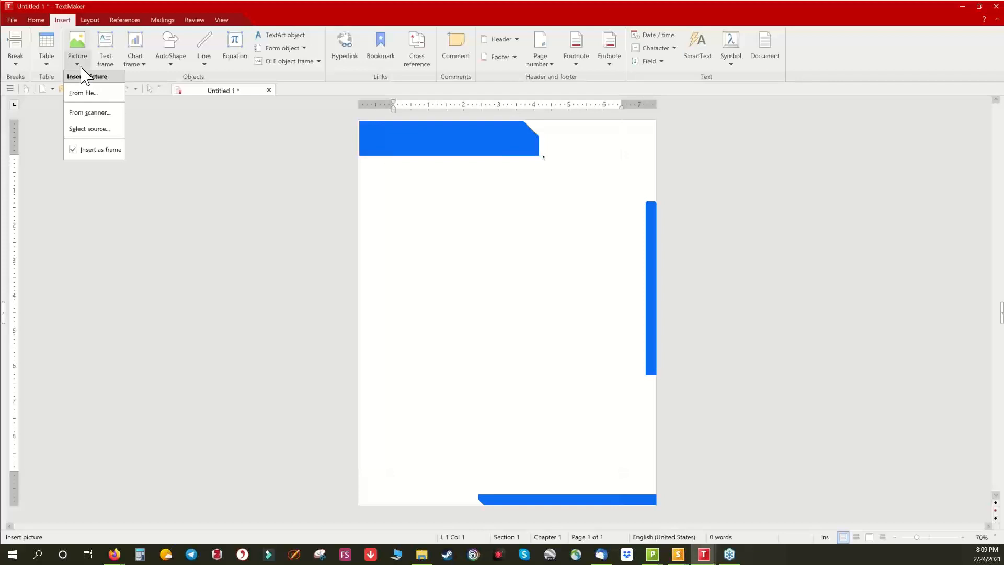
click(92, 96)
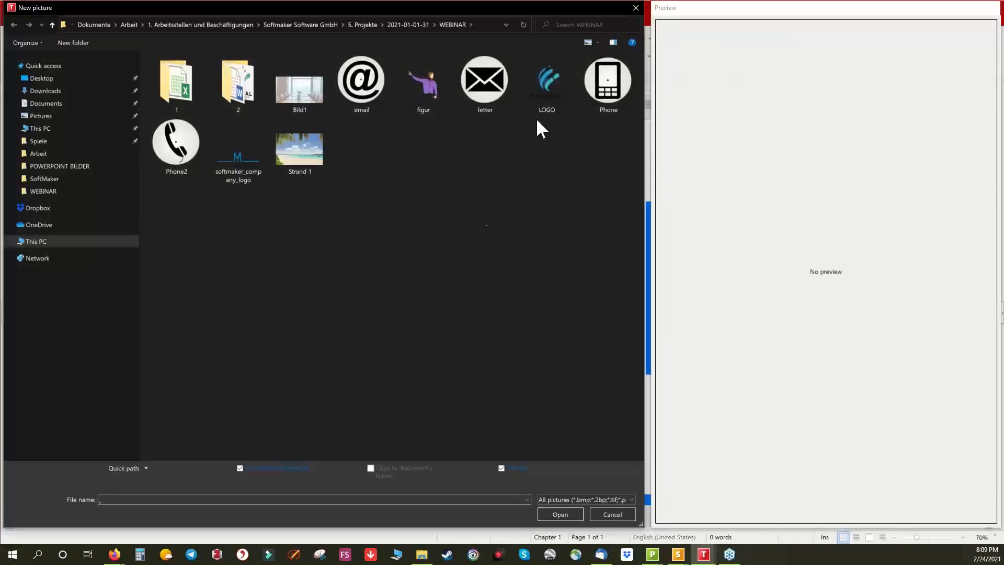
click(538, 99)
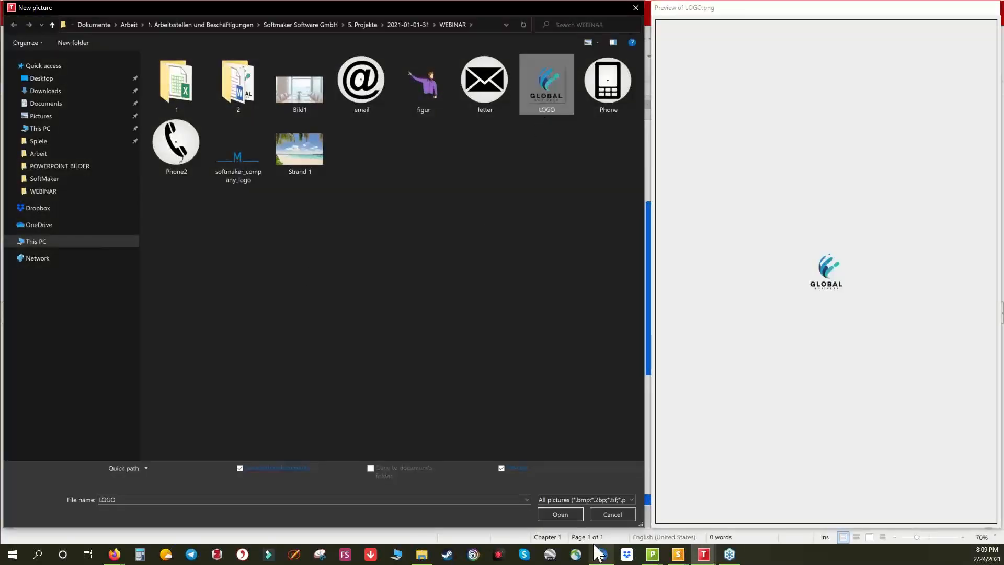
click(560, 515)
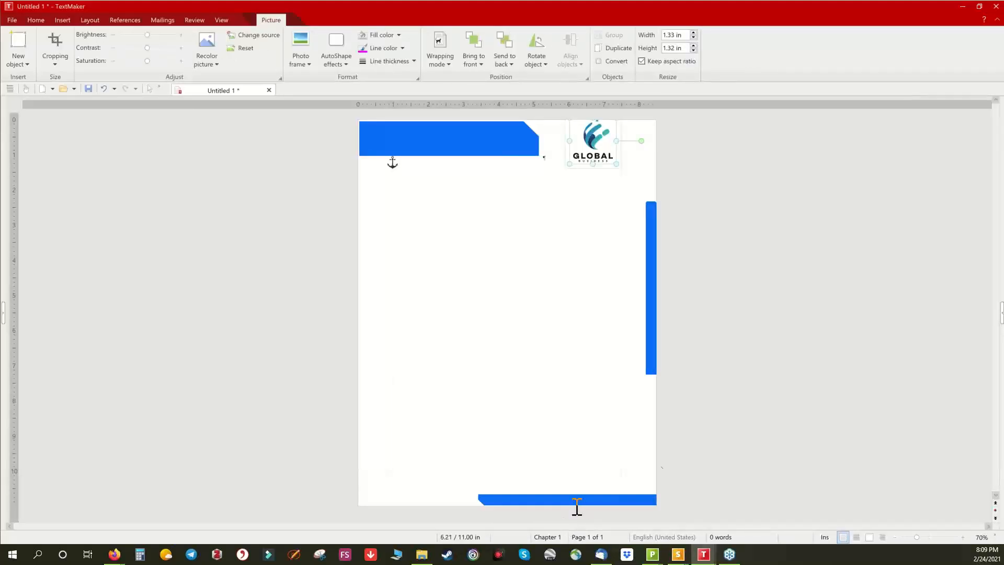
mouse_move(596, 152)
mouse_down()
mouse_move(605, 157)
mouse_move(596, 153)
mouse_up()
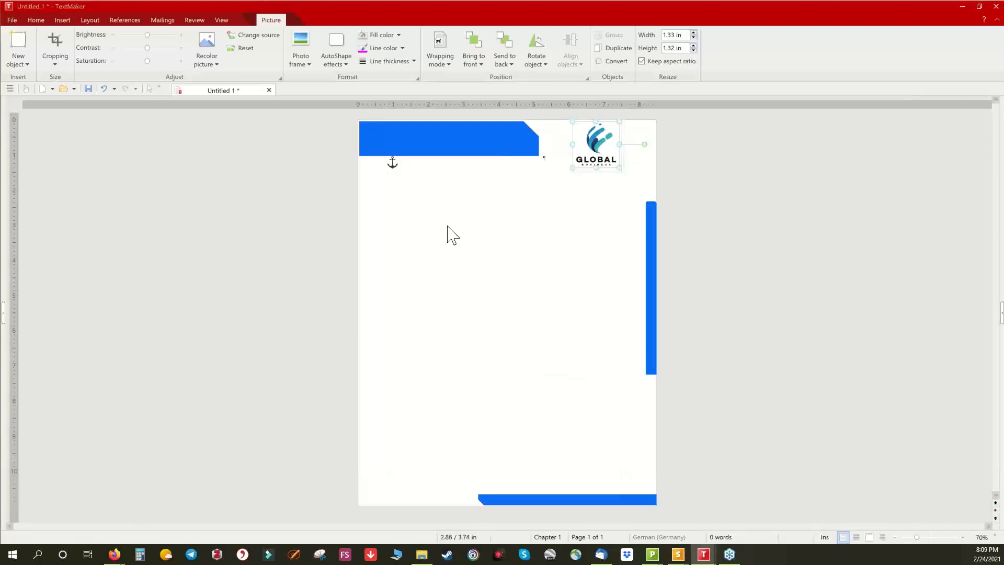
Add blank lines below the header shape and insert the current date in the 02.24.2021 format on line 11.
click(424, 195)
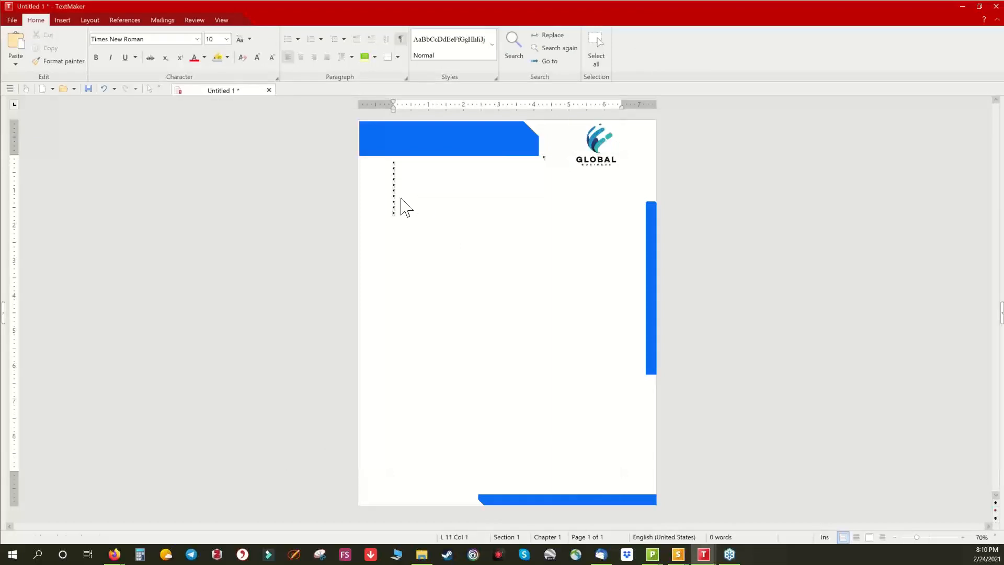
click(62, 20)
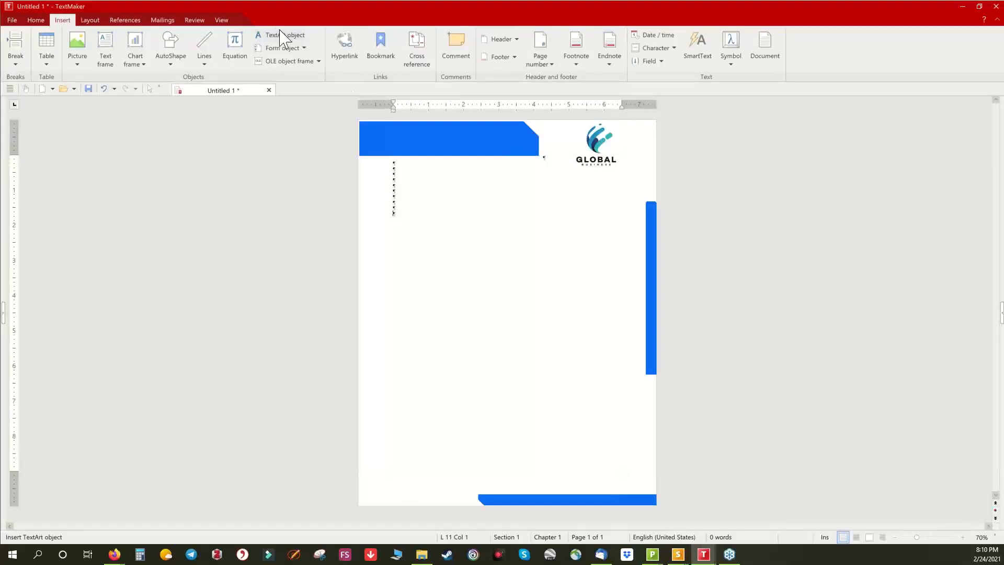
click(648, 35)
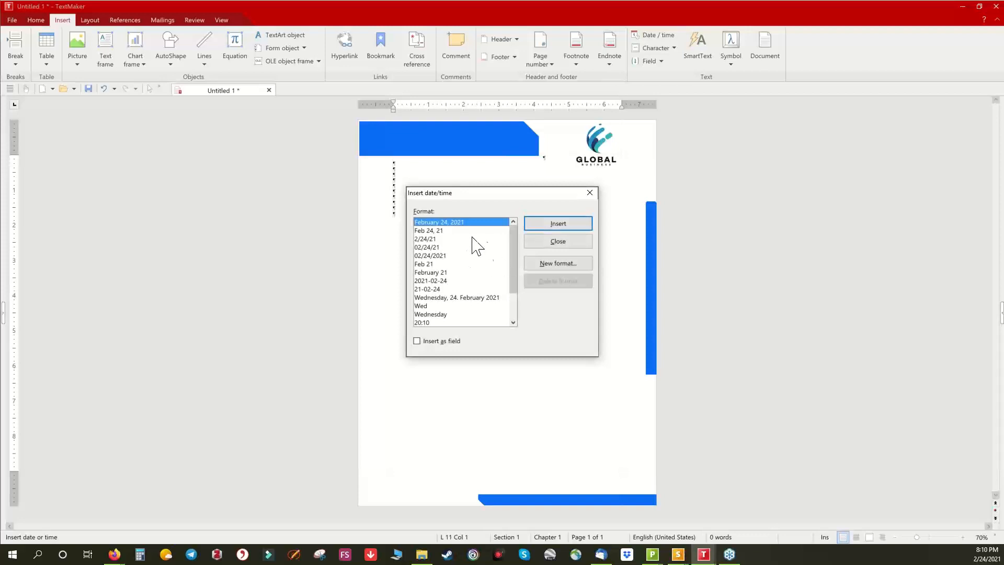
scroll(518, 265, down, 2)
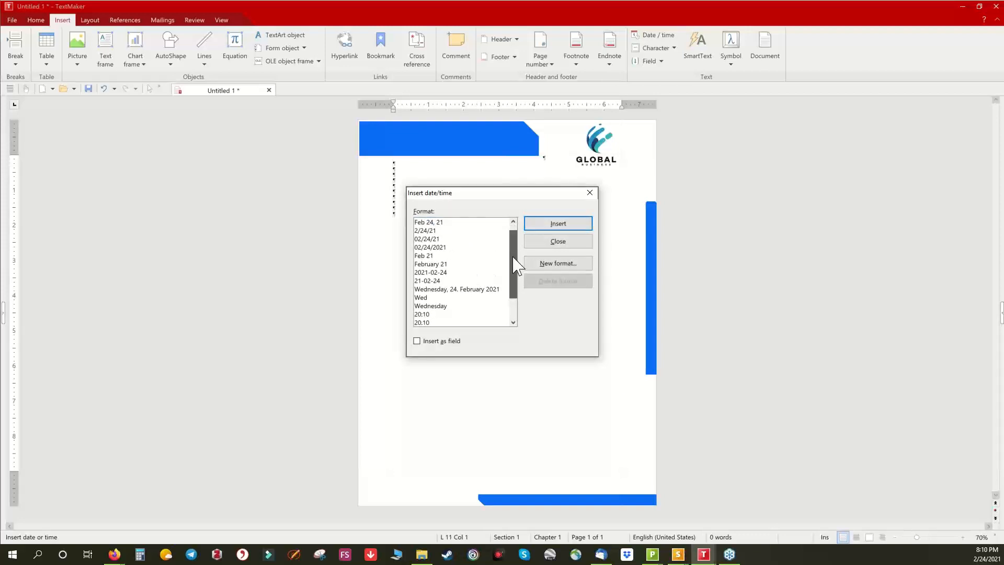
click(429, 322)
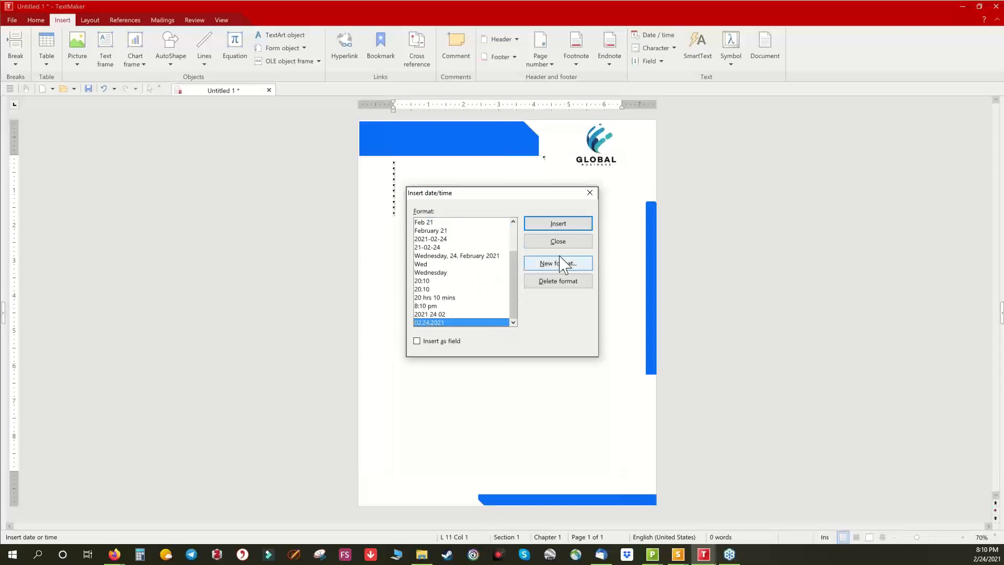
click(556, 225)
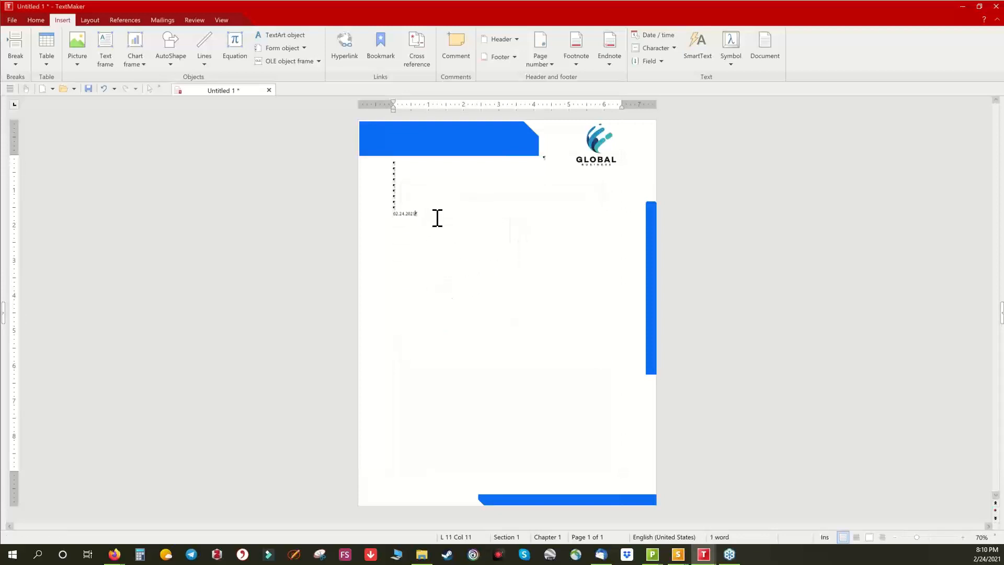
Right-align the date line.
drag(437, 218, 386, 202)
scroll(532, 276, up, 5)
scroll(532, 276, up, 3)
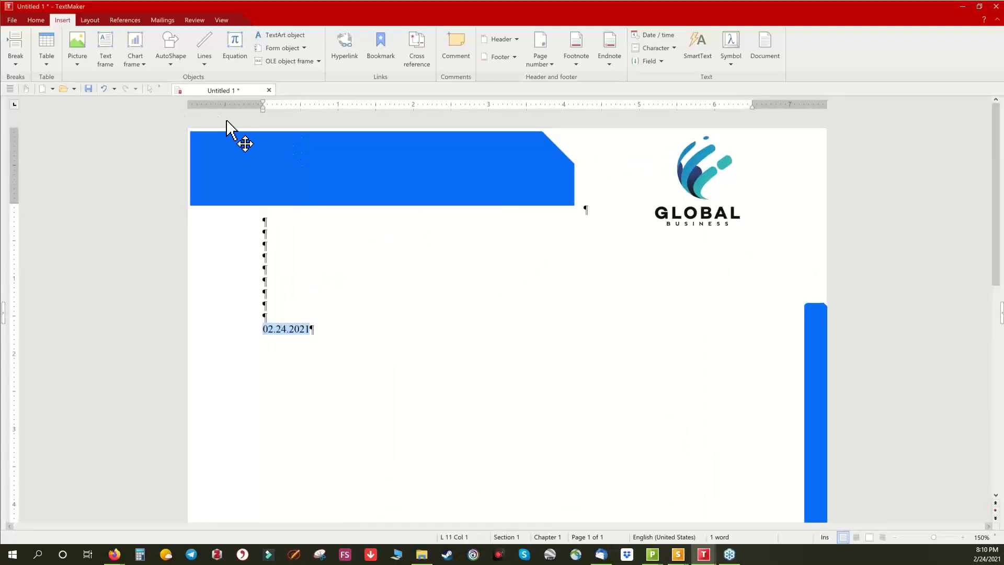
scroll(94, 31, up, 1)
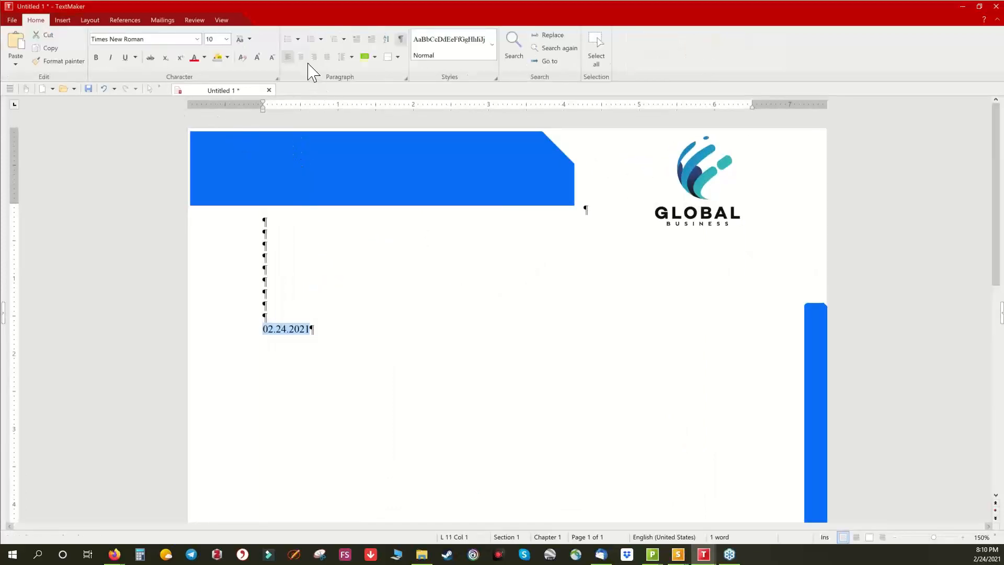
click(315, 57)
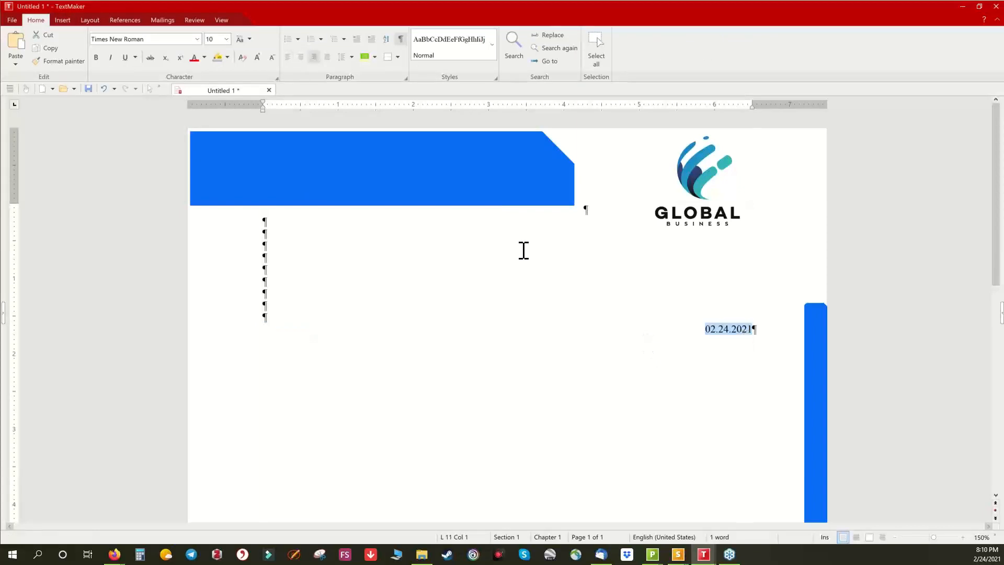
Set the date paragraph's right indent to 1 in and make the date bold.
click(406, 79)
drag(404, 222, 392, 220)
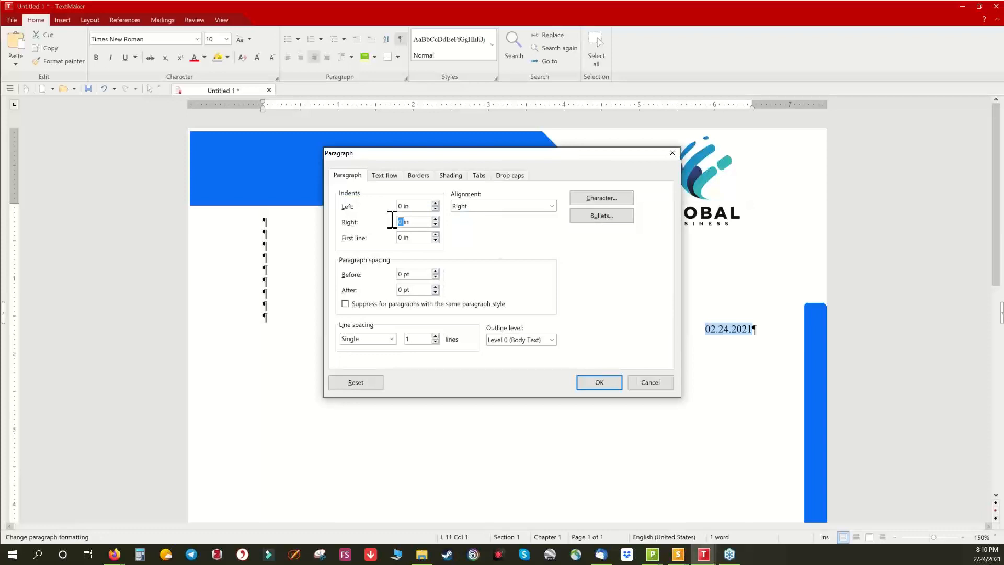
text(1)
click(599, 385)
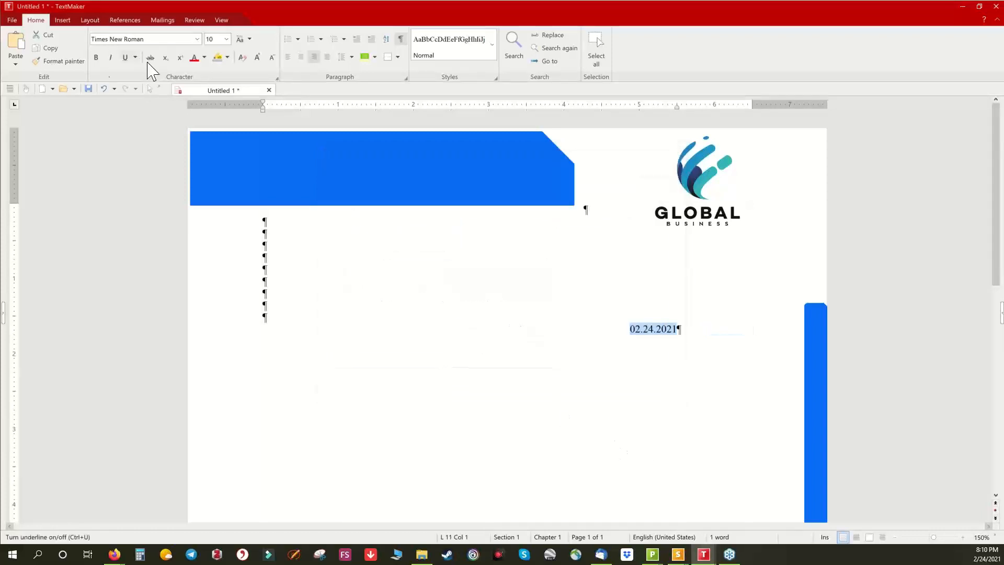
click(96, 59)
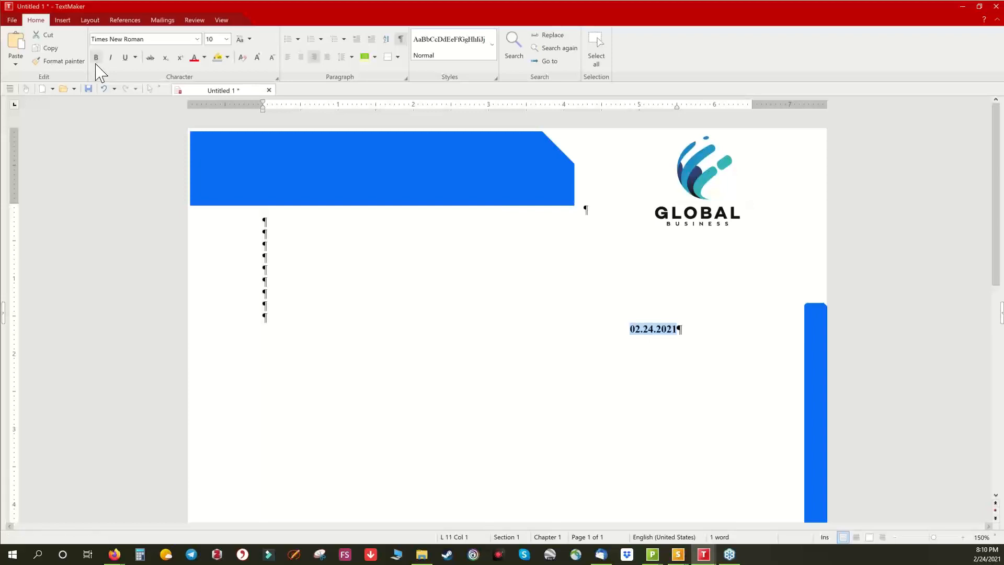
Add a left-aligned line "Subject: Business letter" below the date, followed by two blank lines.
click(500, 390)
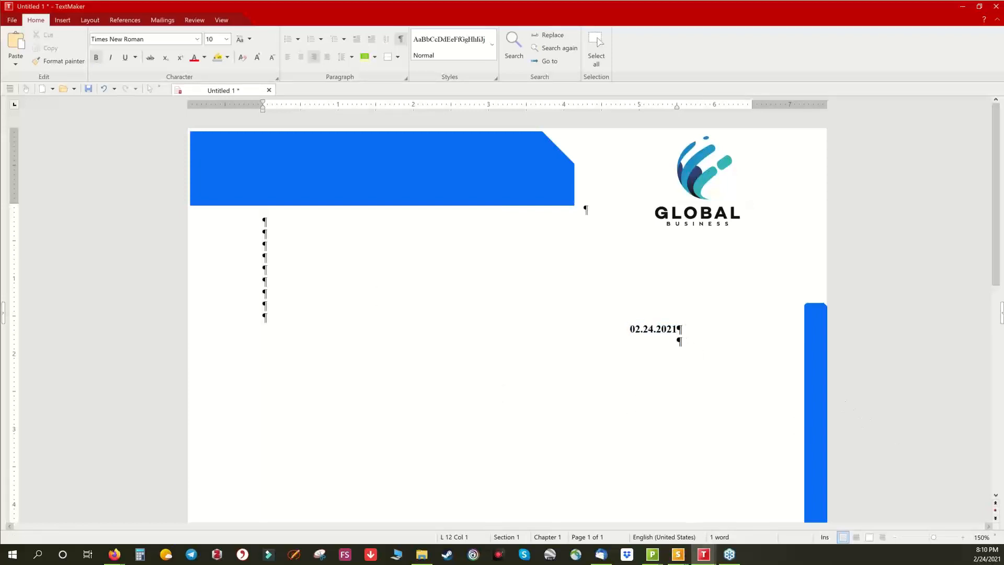
click(287, 57)
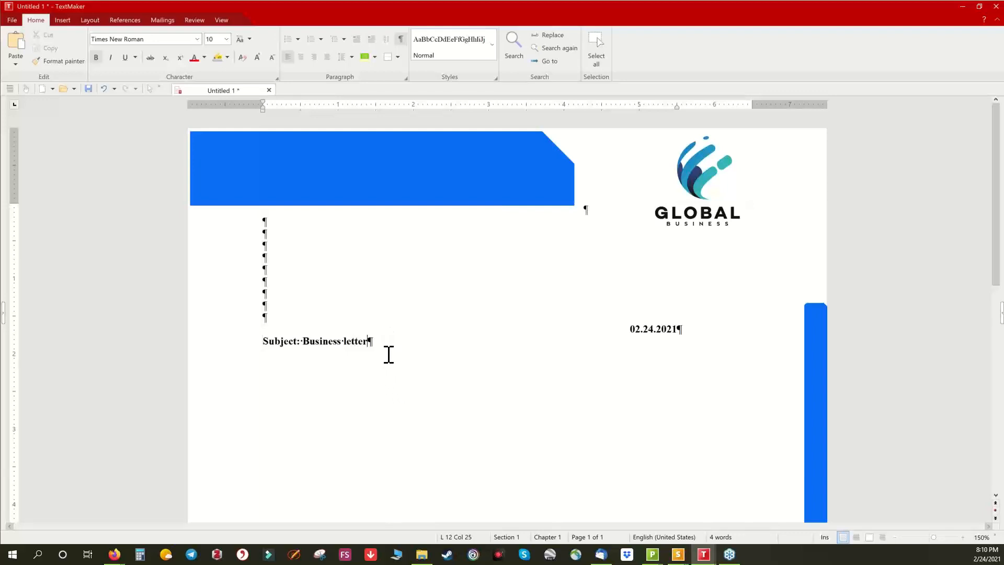
drag(389, 354, 252, 335)
key(Return)
scroll(356, 332, down, 5)
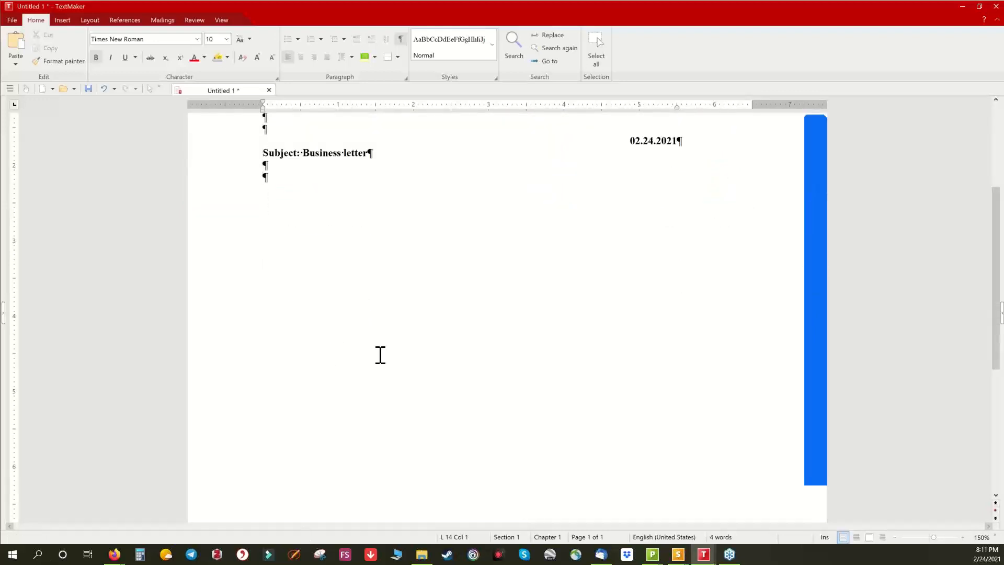
Insert one more blank line among the empty paragraphs between the header shape and the date.
scroll(389, 341, up, 5)
click(274, 243)
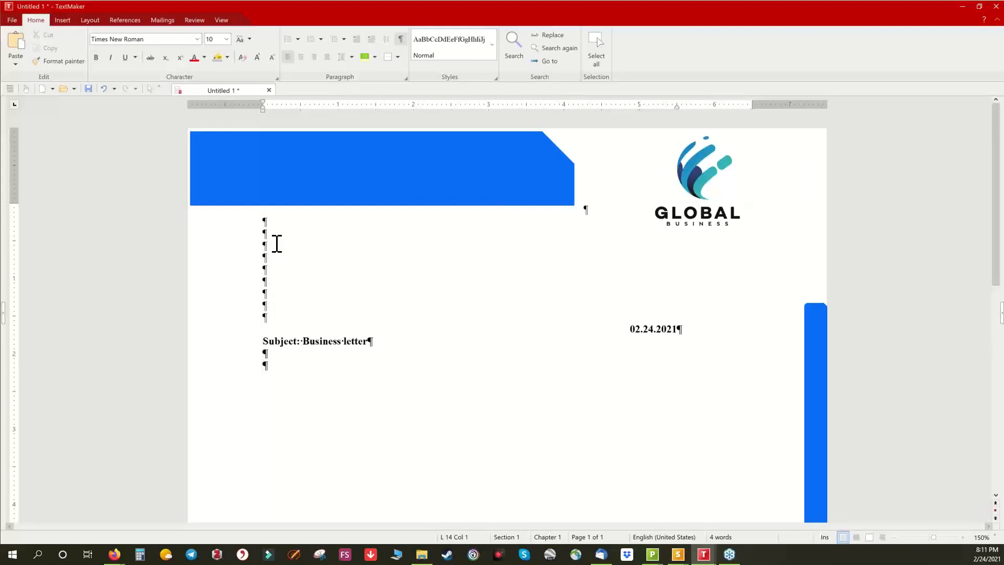
key(Return)
click(62, 21)
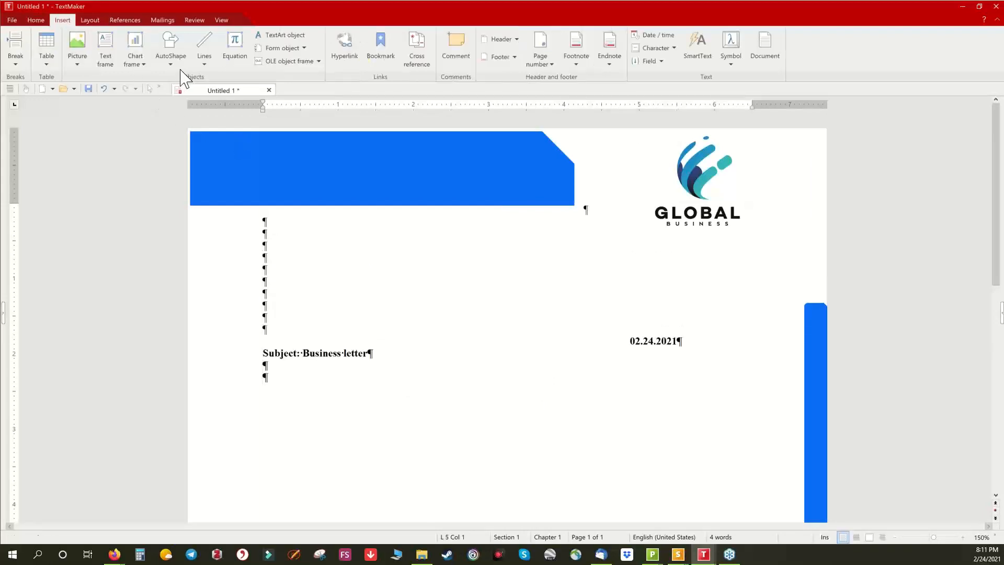
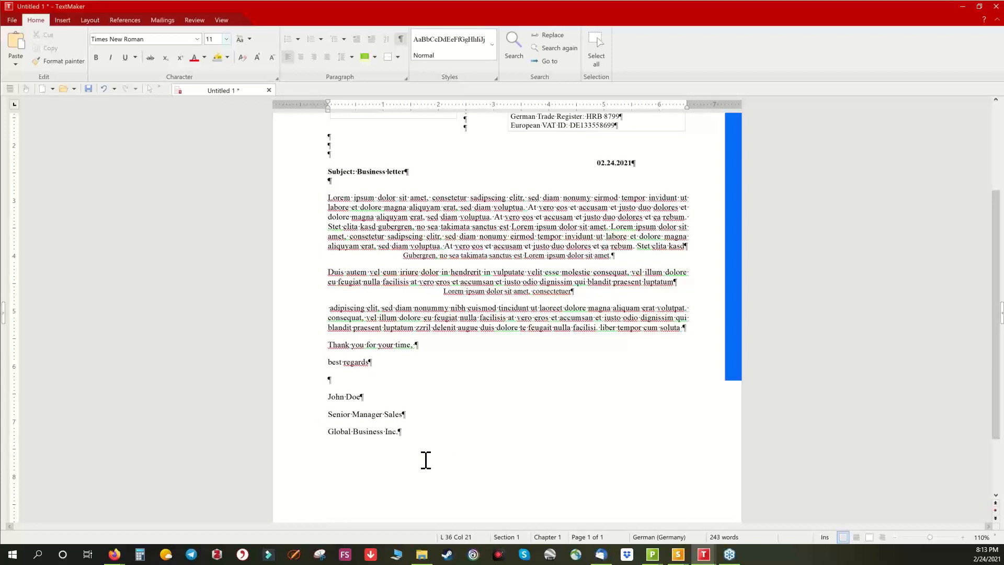
Set the font size of the signature's "Senior Manager Sales" and "Global Business Inc." lines to 7.
drag(411, 431, 327, 416)
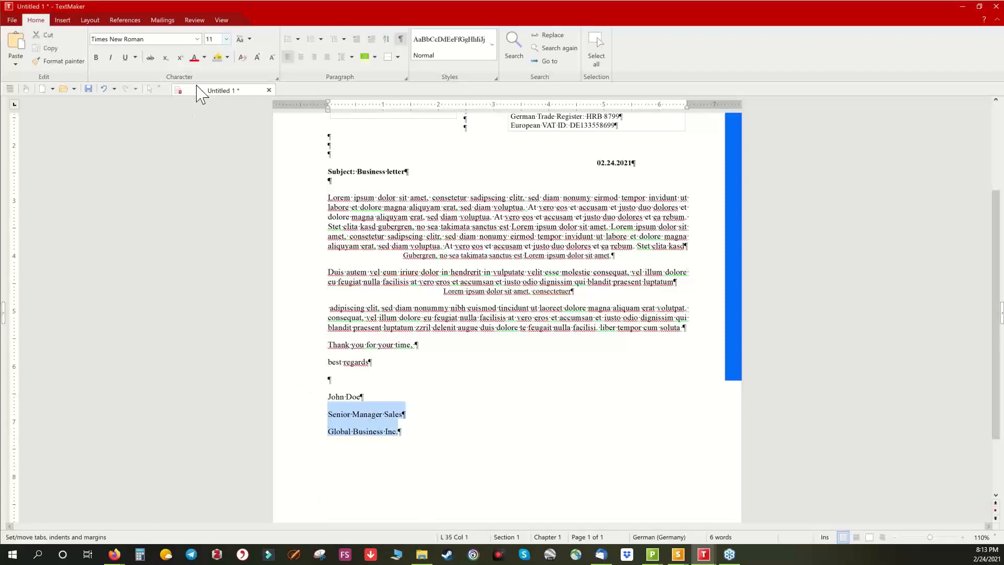
click(215, 37)
key(Return)
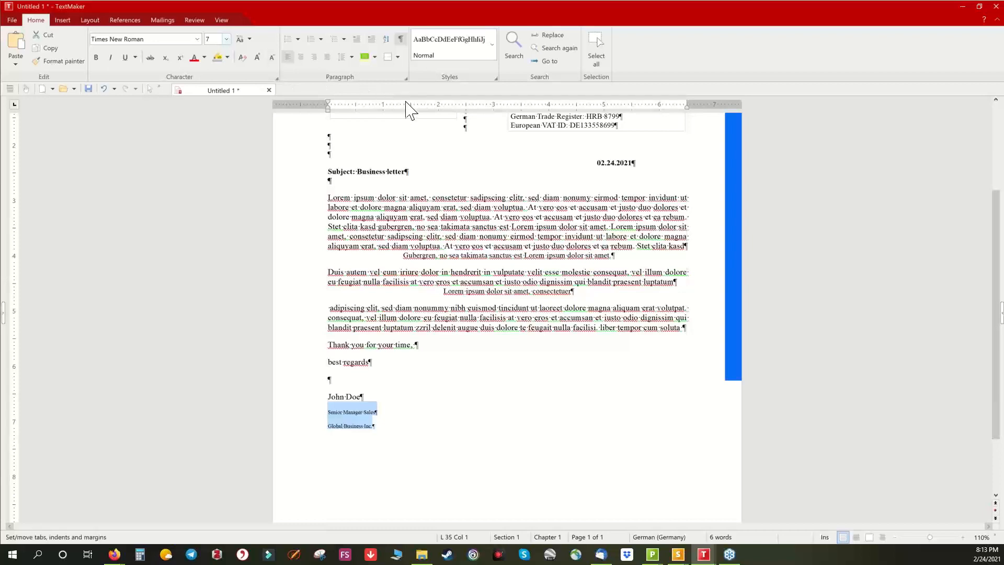
Set the paragraph spacing before the signature's "Senior Manager Sales" and "Global Business Inc." lines to 3 pt.
click(406, 79)
click(425, 273)
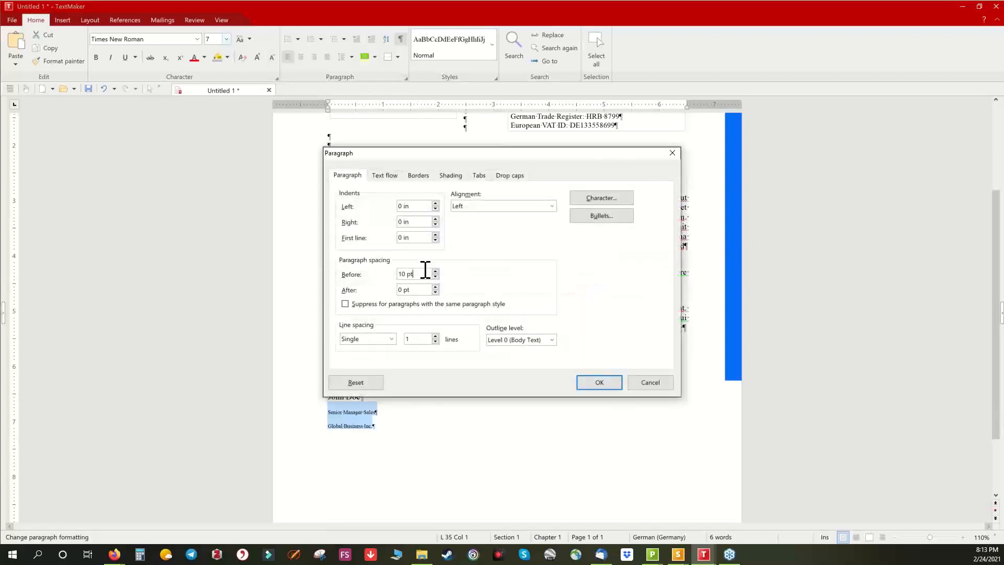
drag(426, 272, 374, 262)
text(3)
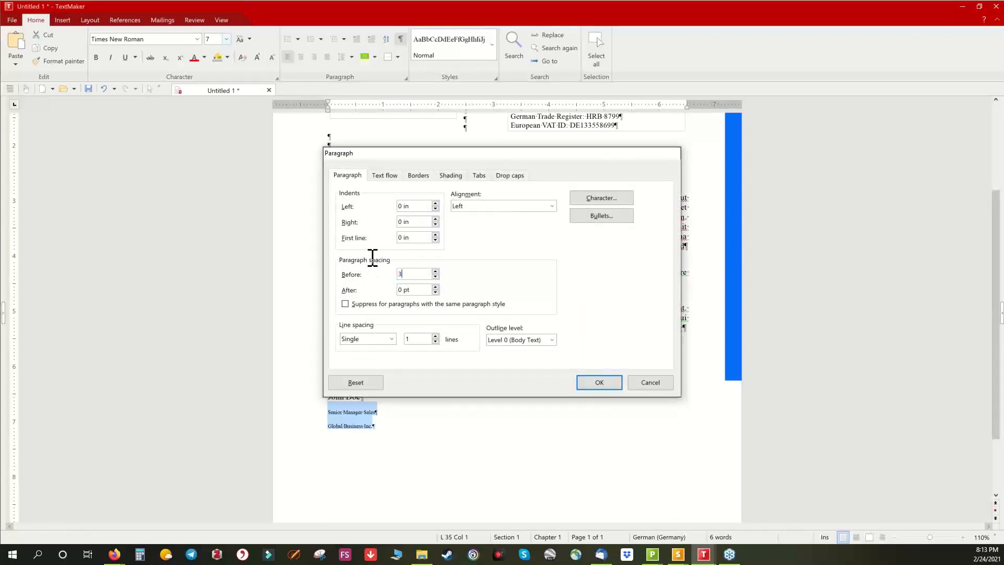
key(Return)
Make the signature's name line bold and set its paragraph spacing after to 6 pt.
drag(396, 399, 320, 393)
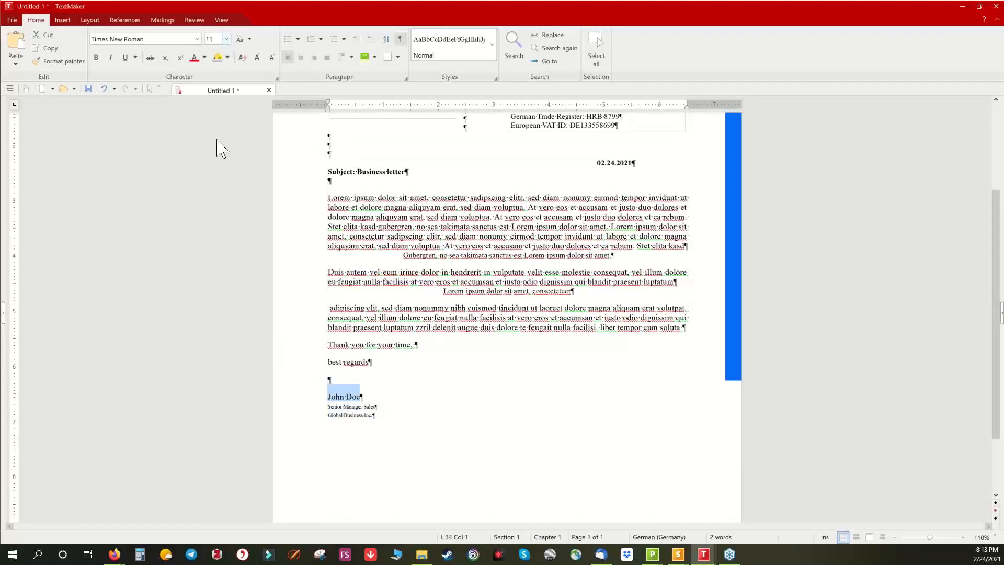
click(97, 58)
click(407, 78)
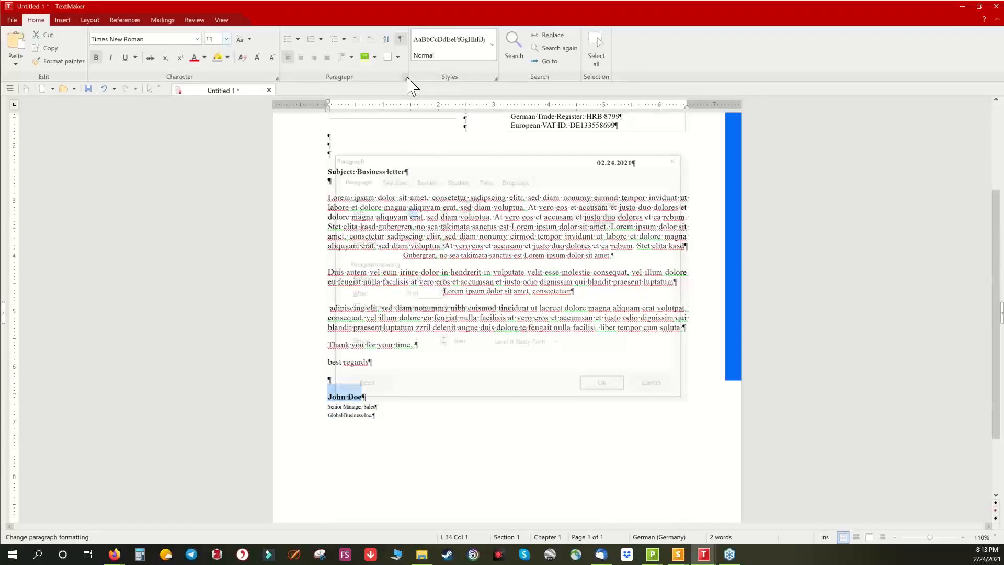
click(414, 289)
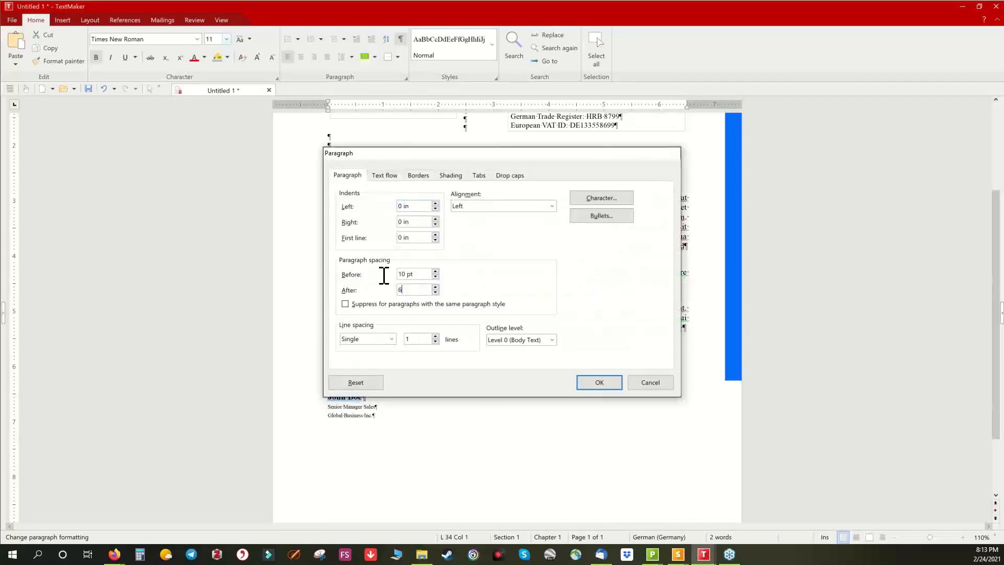
key(Return)
Insert one more blank line between "best regards" and the signature's name line.
click(365, 374)
key(Return)
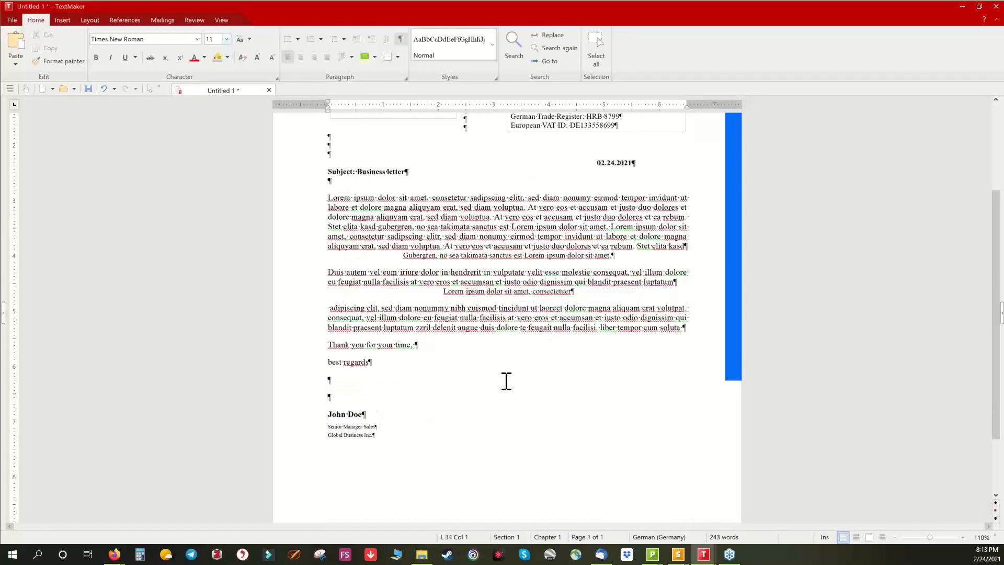
scroll(506, 381, up, 1)
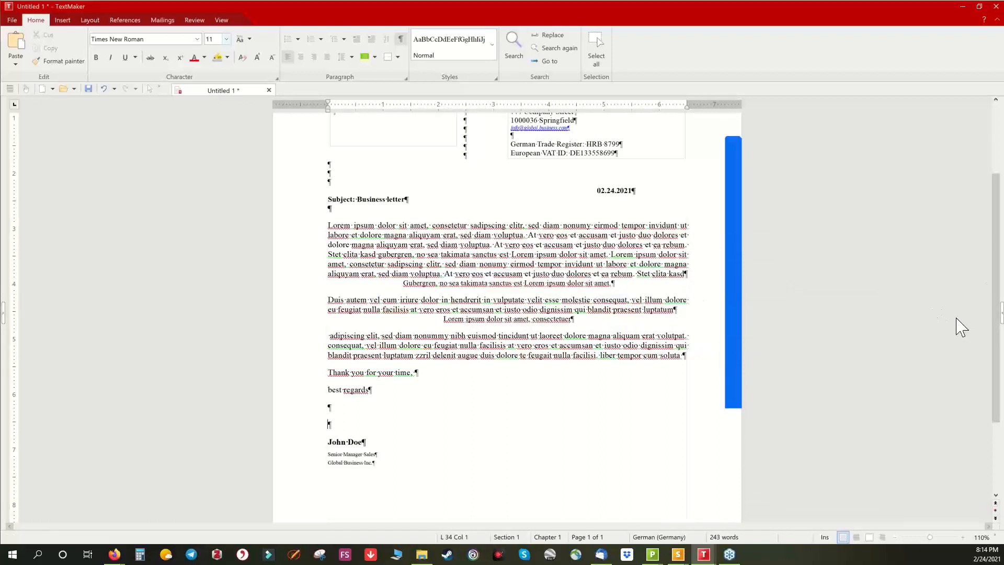
Apply the Quote paragraph style to the "Duis autem vel eum" paragraph and the centered line below it.
click(1002, 312)
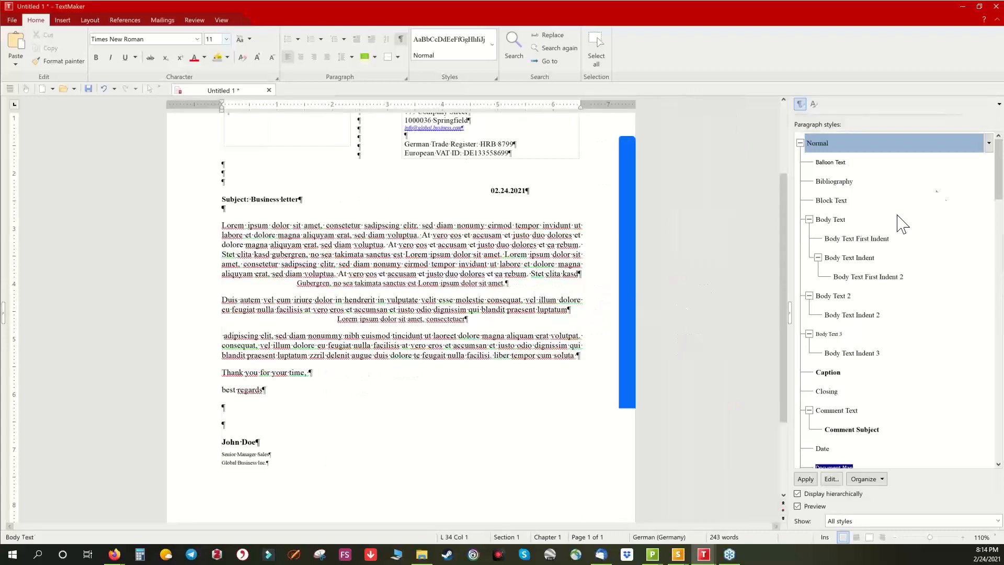
scroll(900, 218, down, 3)
scroll(902, 224, down, 5)
scroll(874, 240, up, 3)
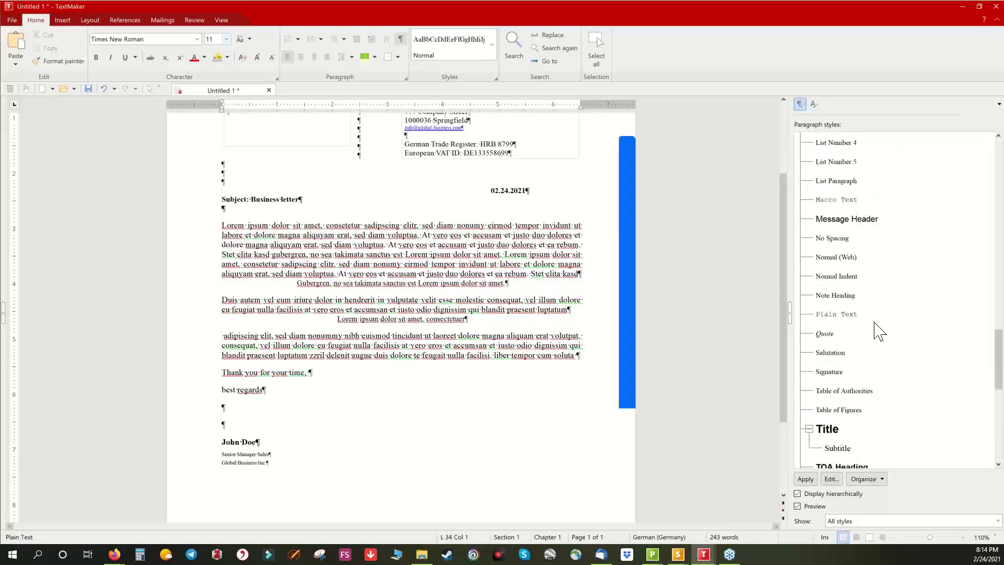
scroll(879, 331, up, 10)
click(447, 316)
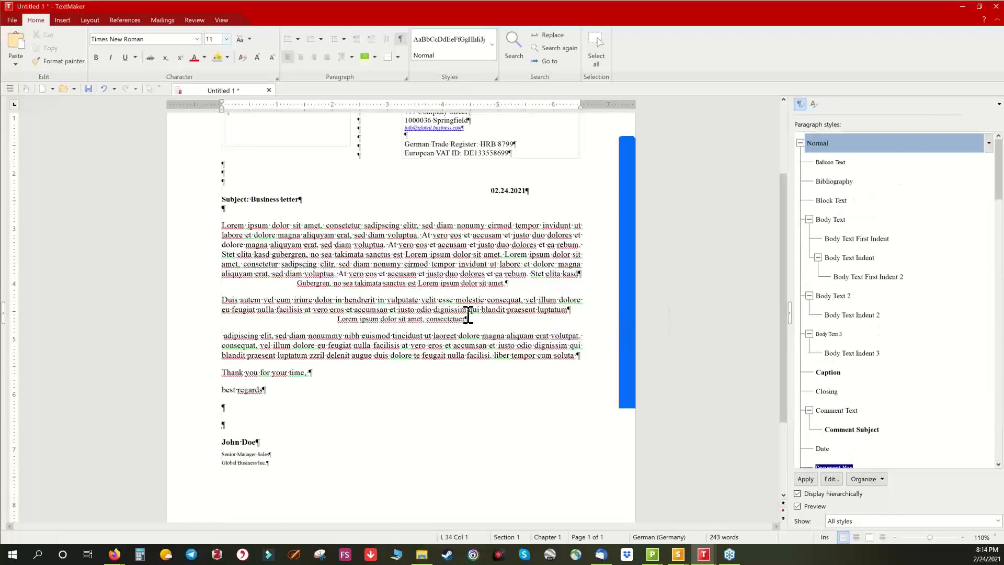
shift+click(194, 309)
shift+click(198, 300)
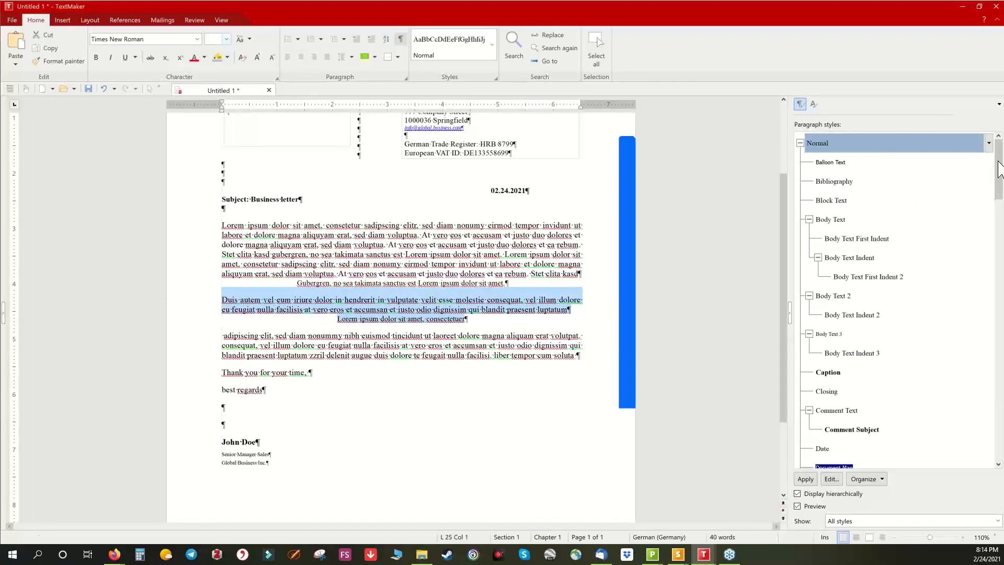
drag(996, 170, 992, 409)
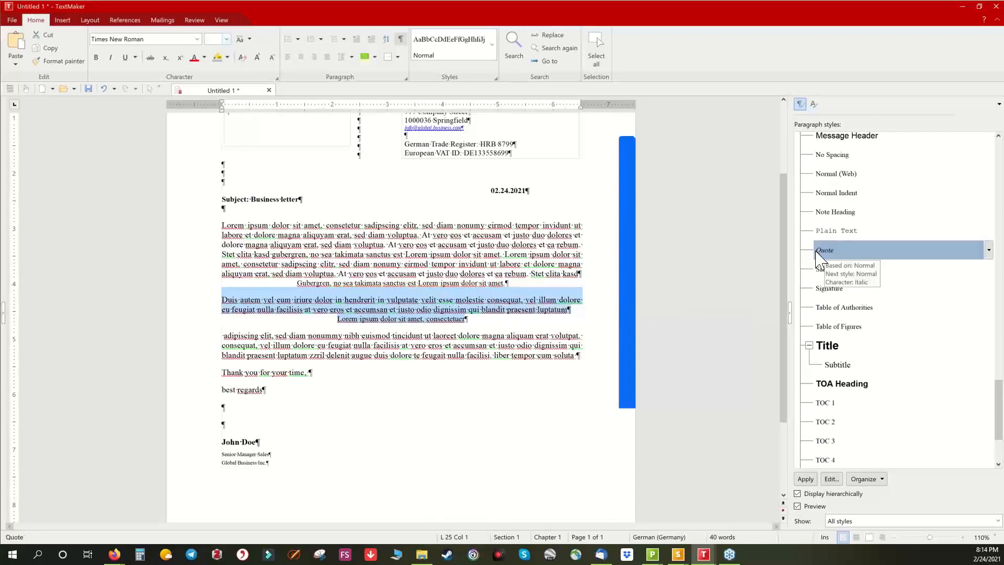
click(810, 479)
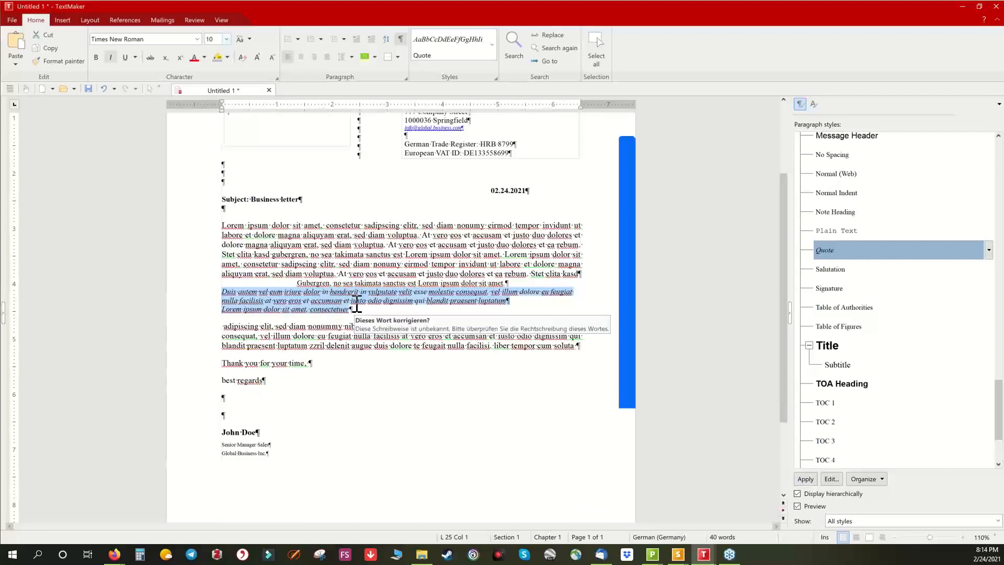
Edit the Quote paragraph style so that its alignment is Centered.
click(832, 479)
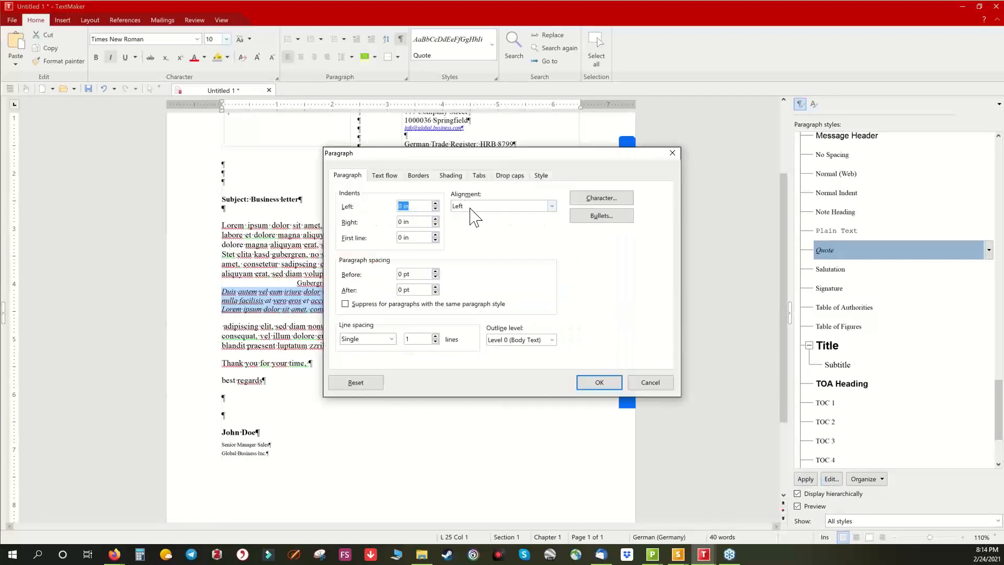
click(553, 206)
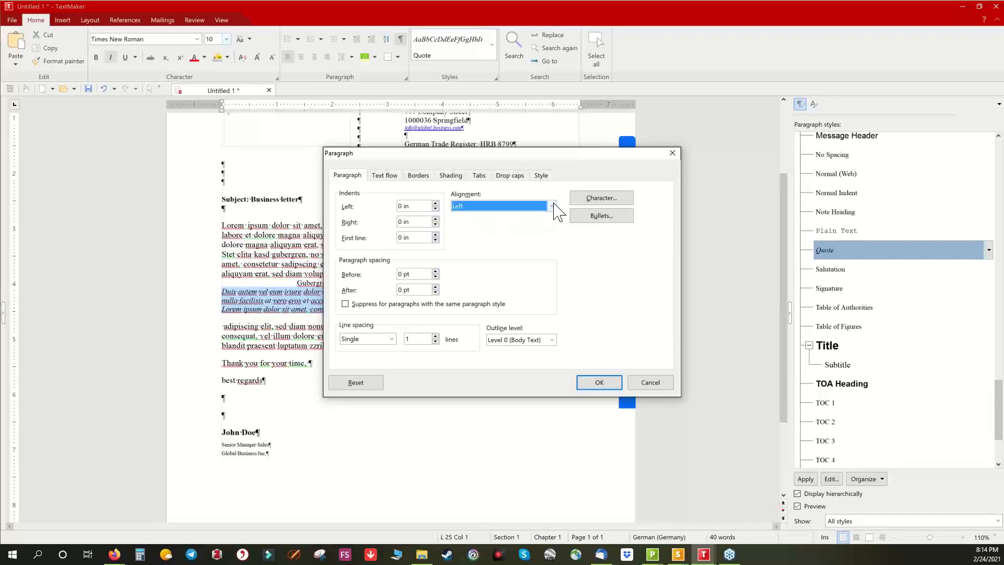
click(554, 205)
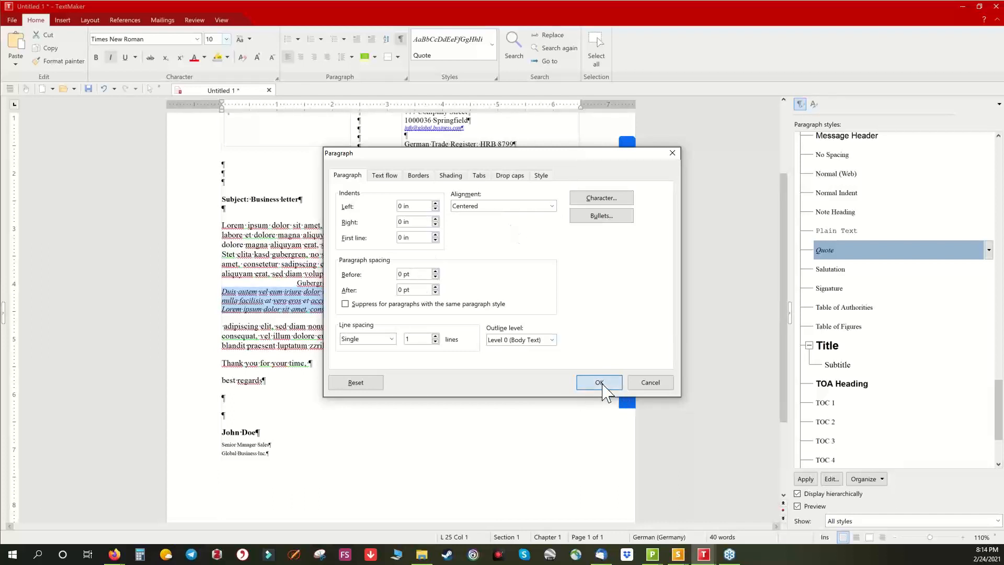
click(600, 383)
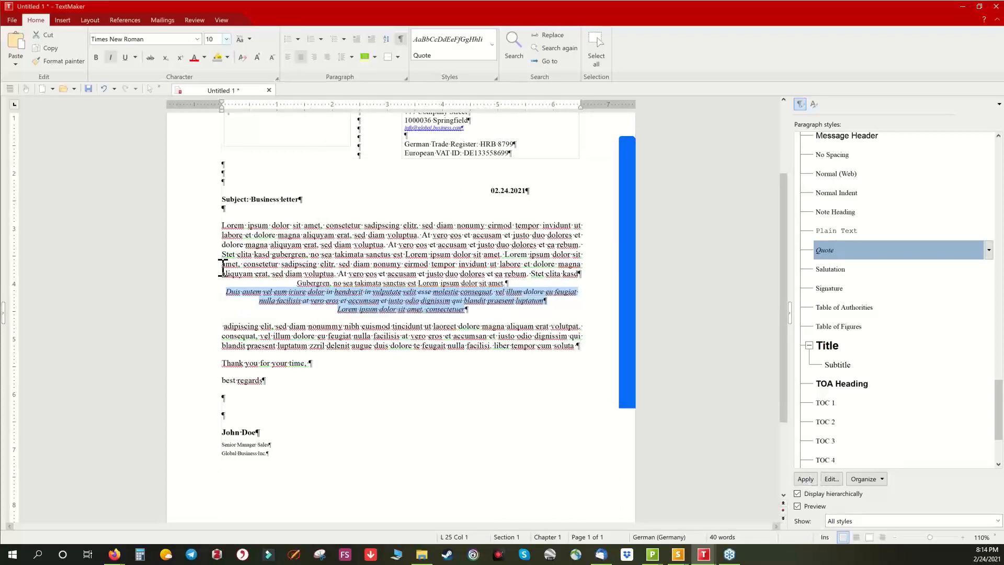
Insert a blank line in the Normal style above the quoted paragraph and hide the paragraph styles list.
click(517, 282)
key(Return)
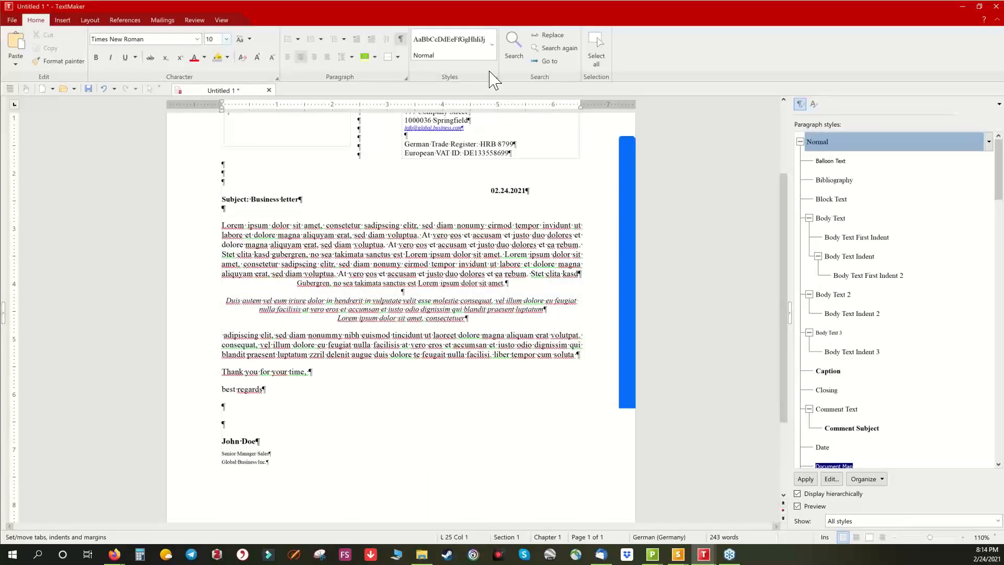
click(492, 45)
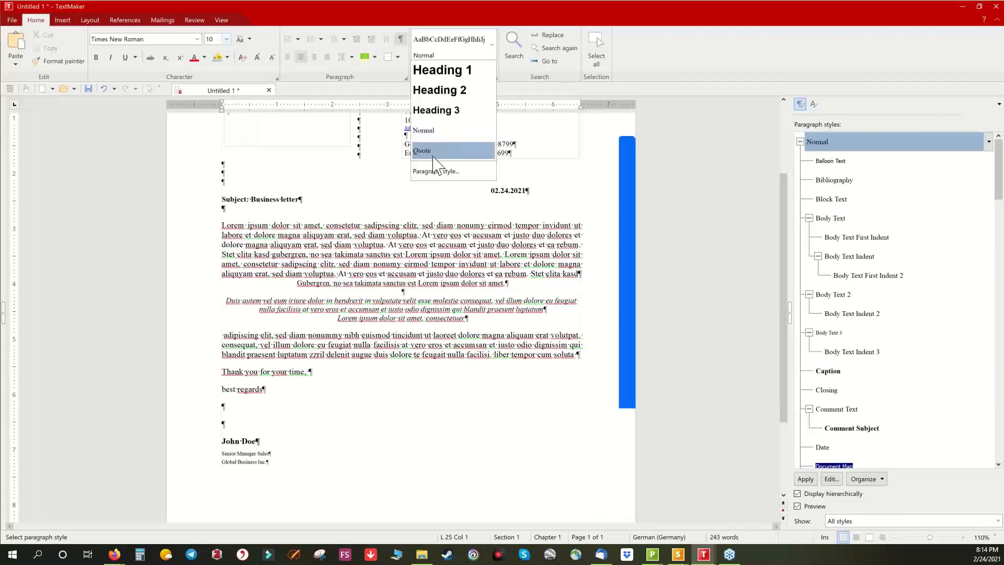
click(454, 133)
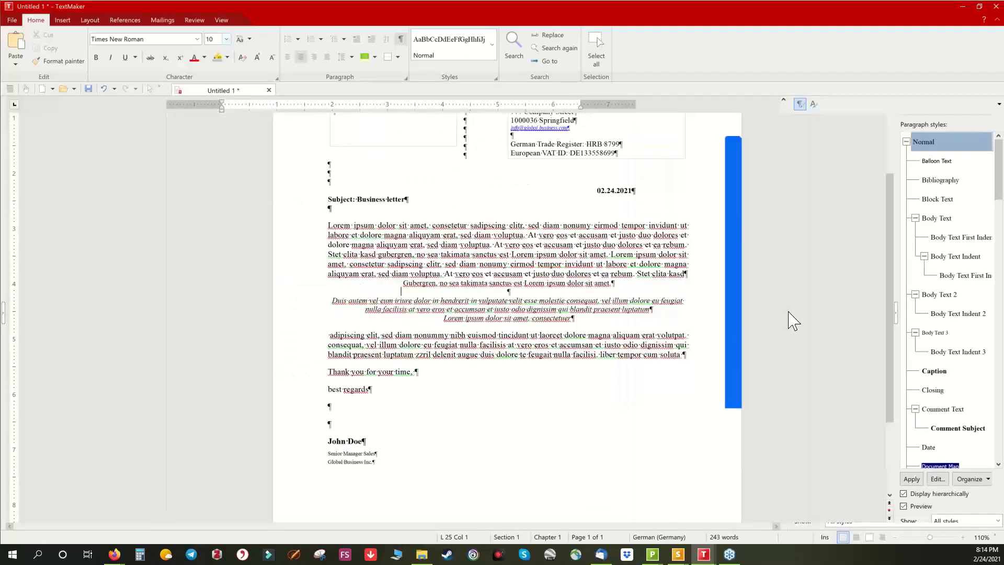
click(789, 320)
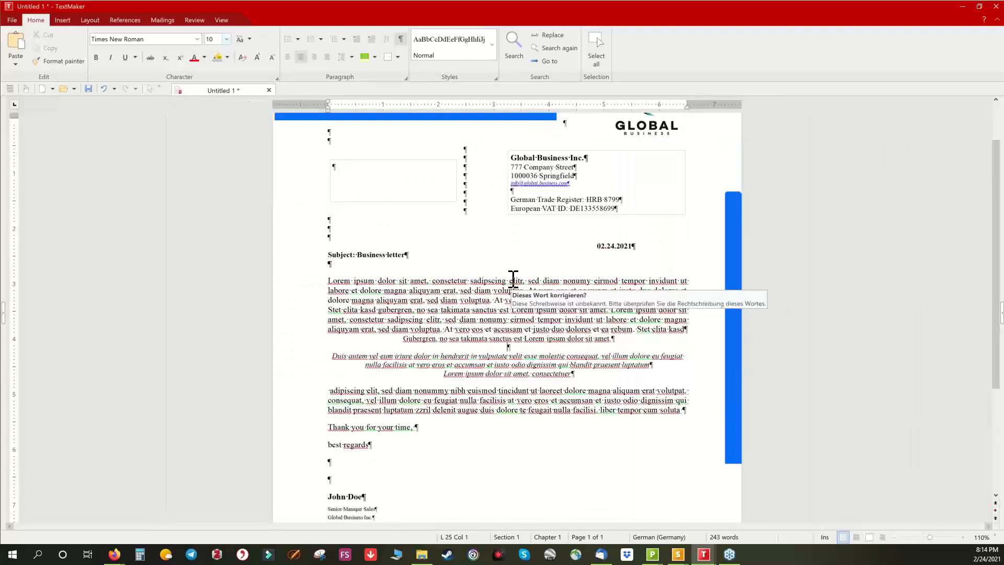
Place the cursor in the empty address frame and assign the existing database NEW DATA BASE.sqlite as the merge list.
scroll(511, 283, up, 2)
scroll(514, 279, down, 8)
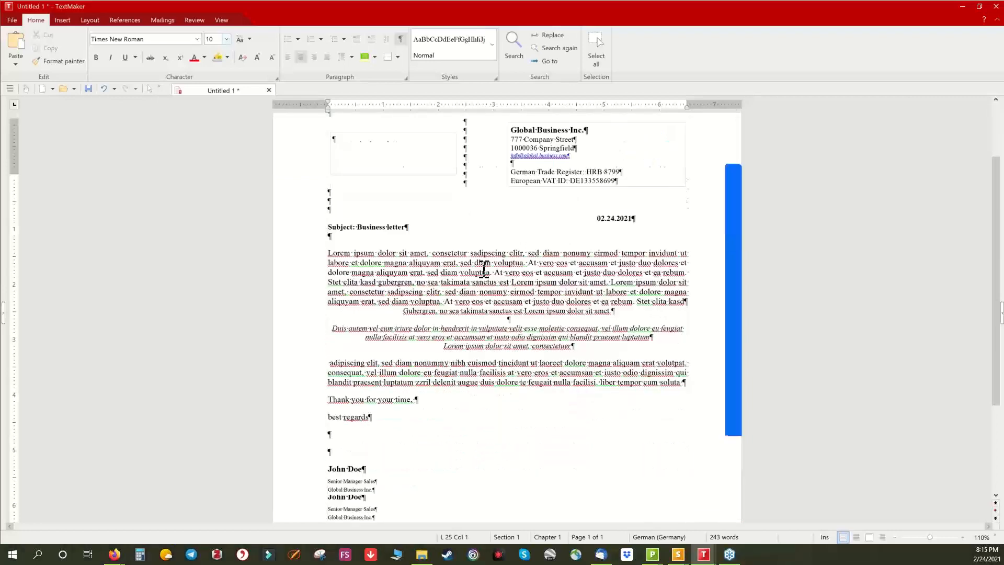
scroll(484, 270, up, 8)
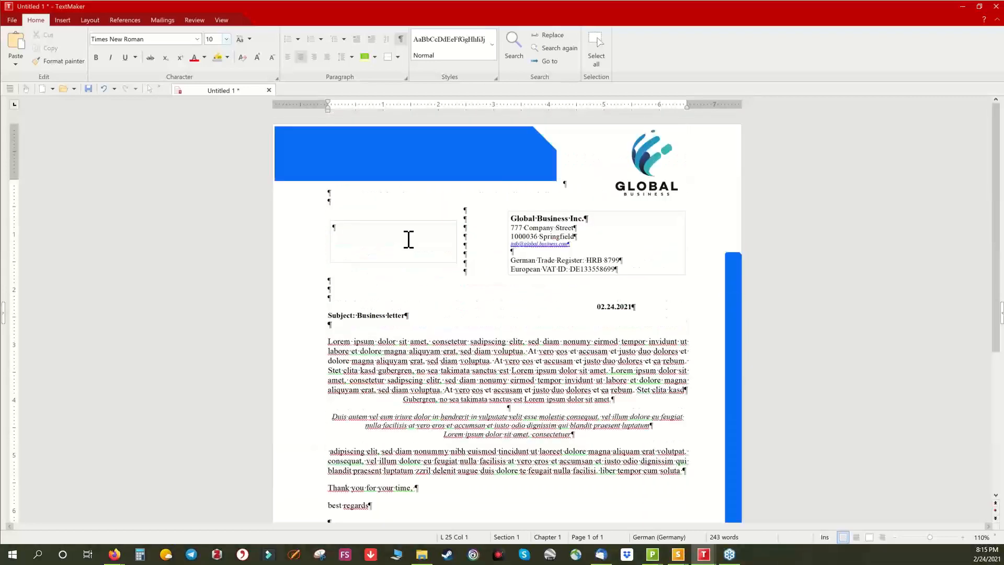
click(361, 242)
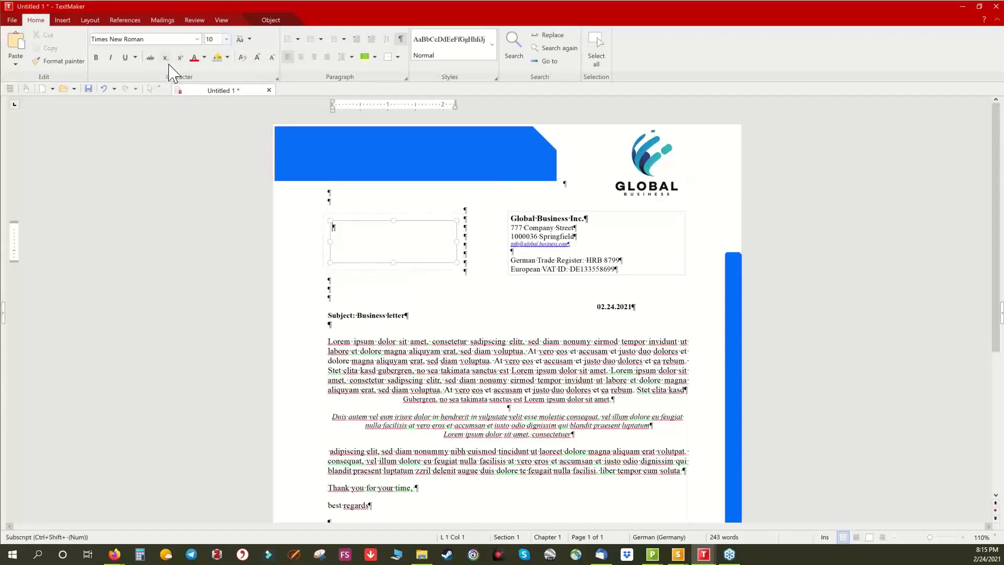
click(162, 19)
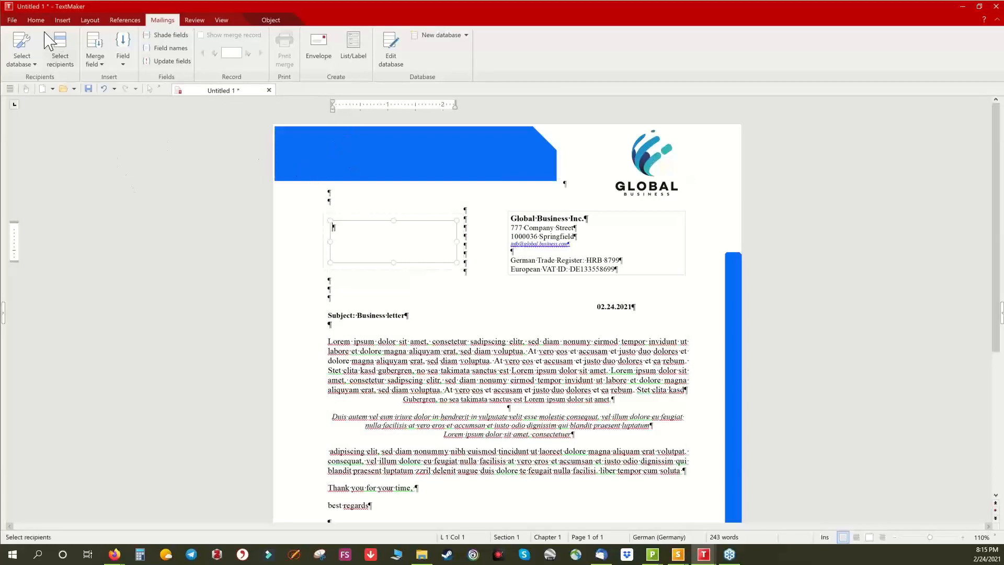
click(31, 62)
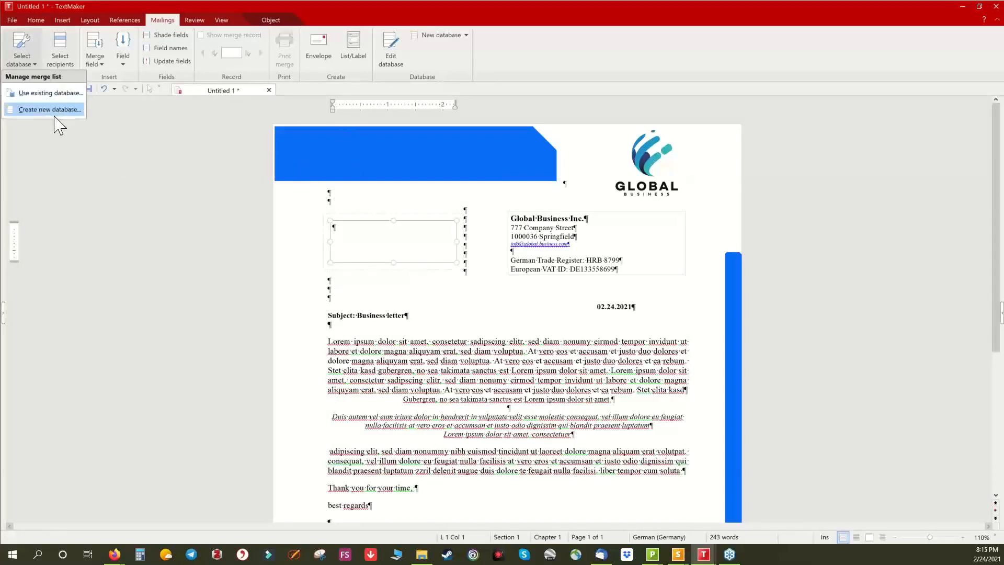
click(37, 94)
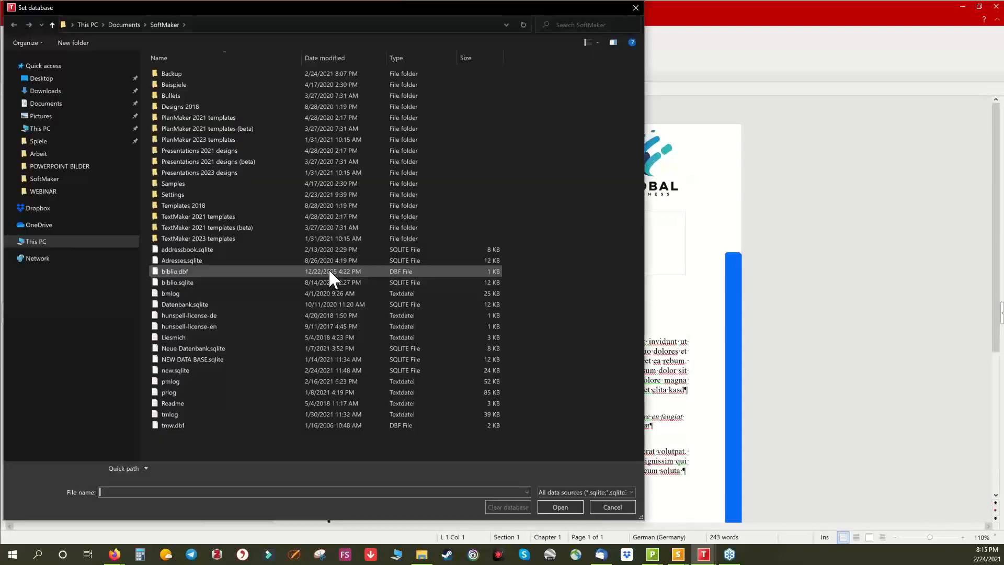
click(181, 359)
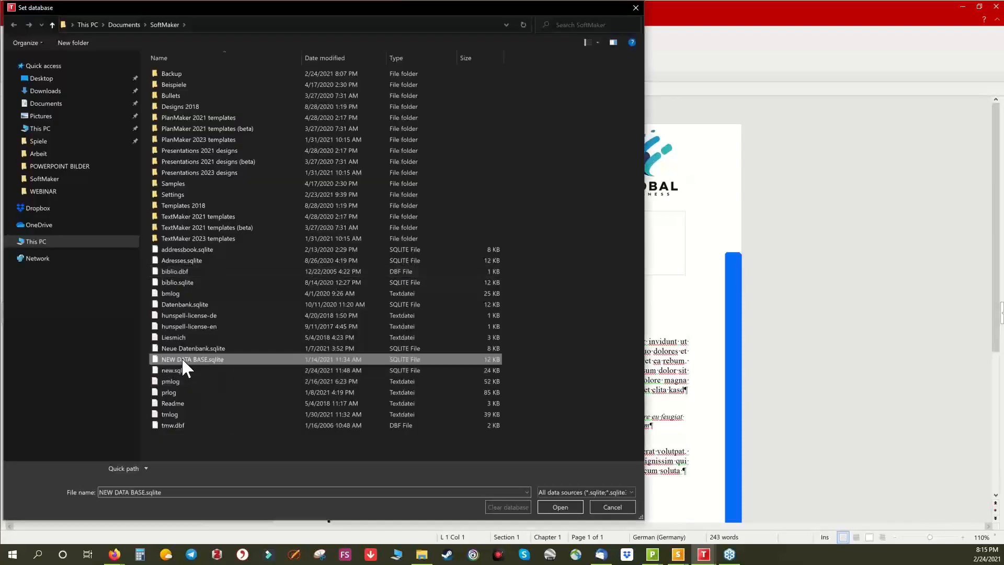
click(556, 507)
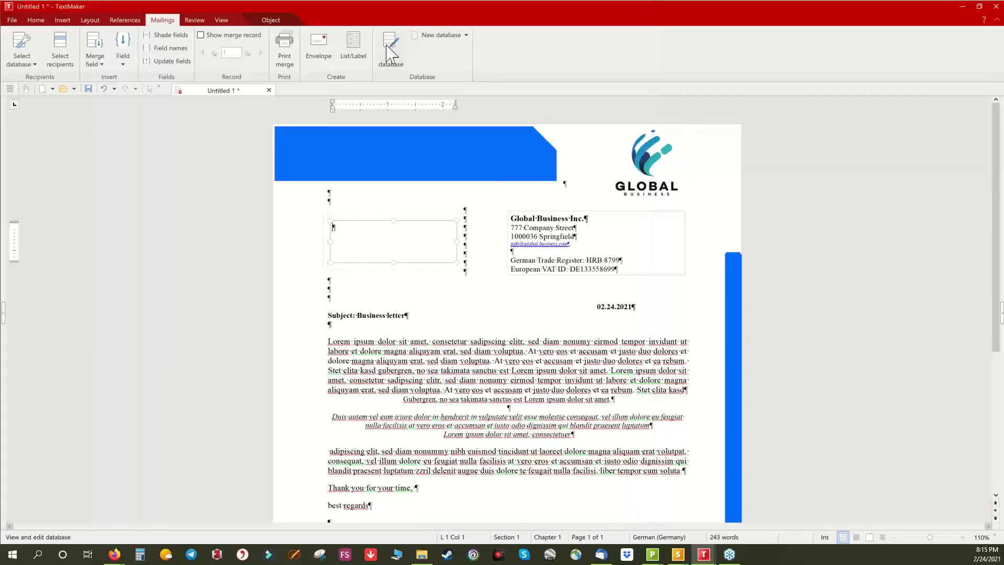
Open NEW DATA BASE.sqlite to view its address records, and close the database again.
click(389, 47)
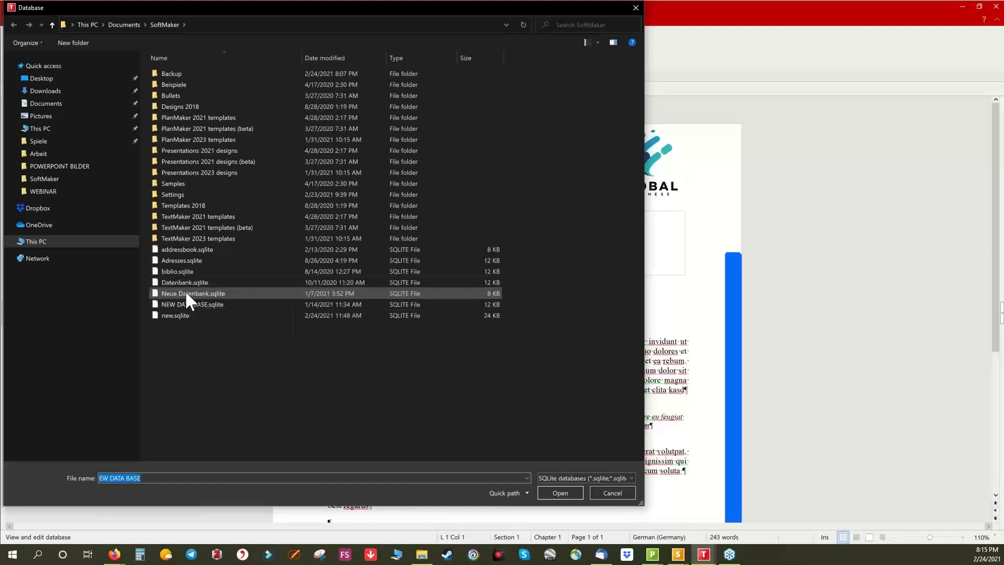
click(189, 303)
double_click(189, 305)
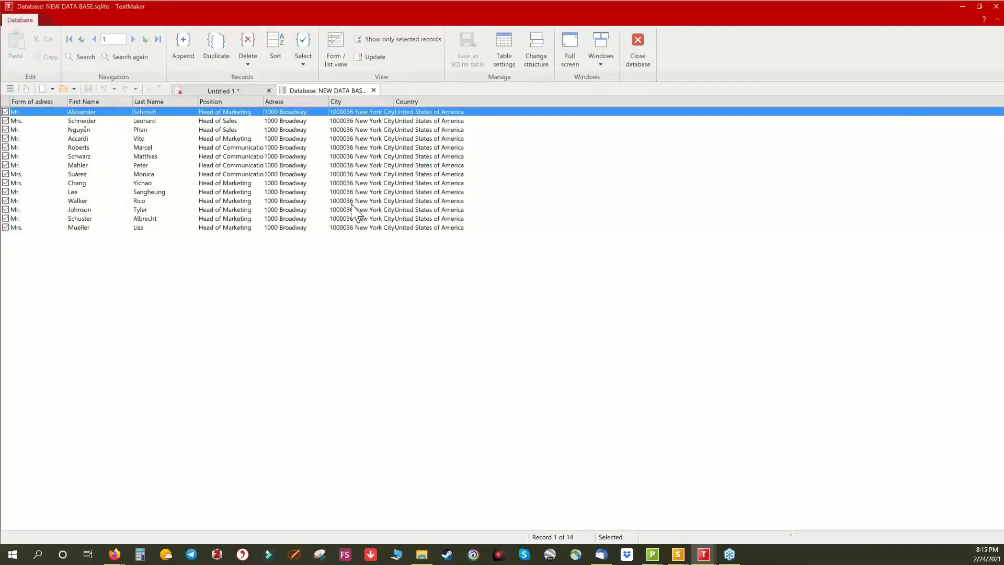
click(637, 44)
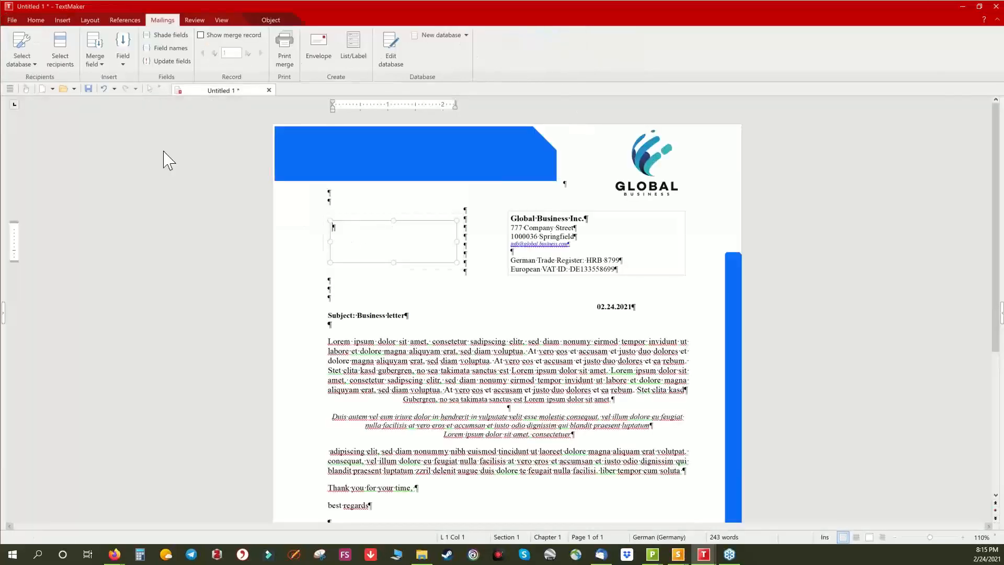
Insert the merge fields Form of adress, First Name and Last Name in the address frame and widen the frame to fit them on one line.
click(99, 62)
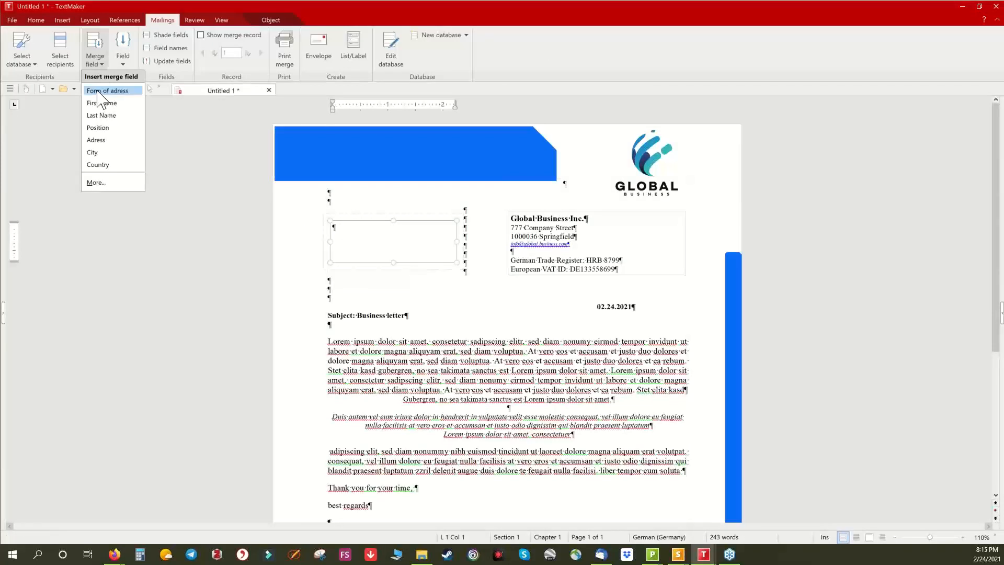
click(98, 91)
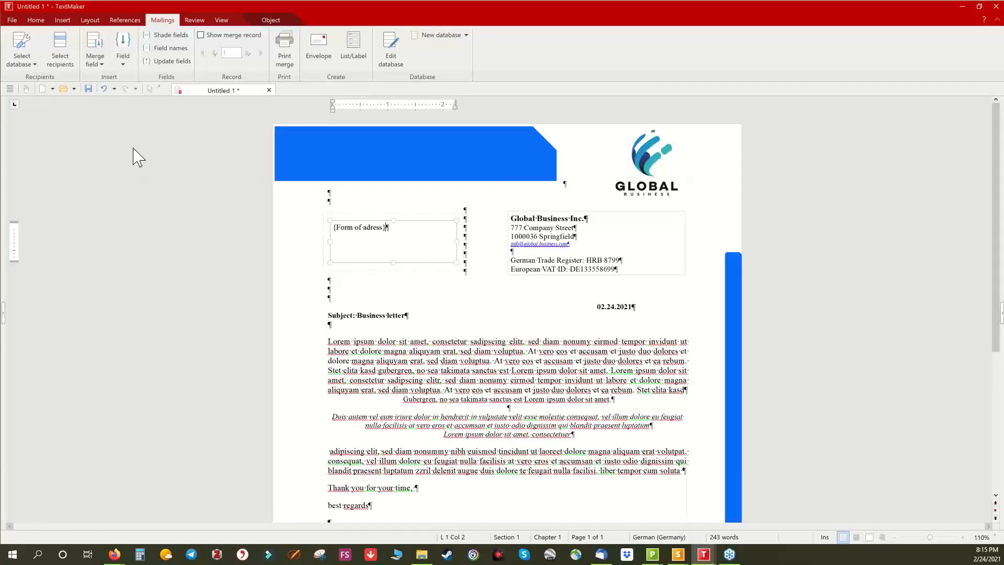
click(97, 60)
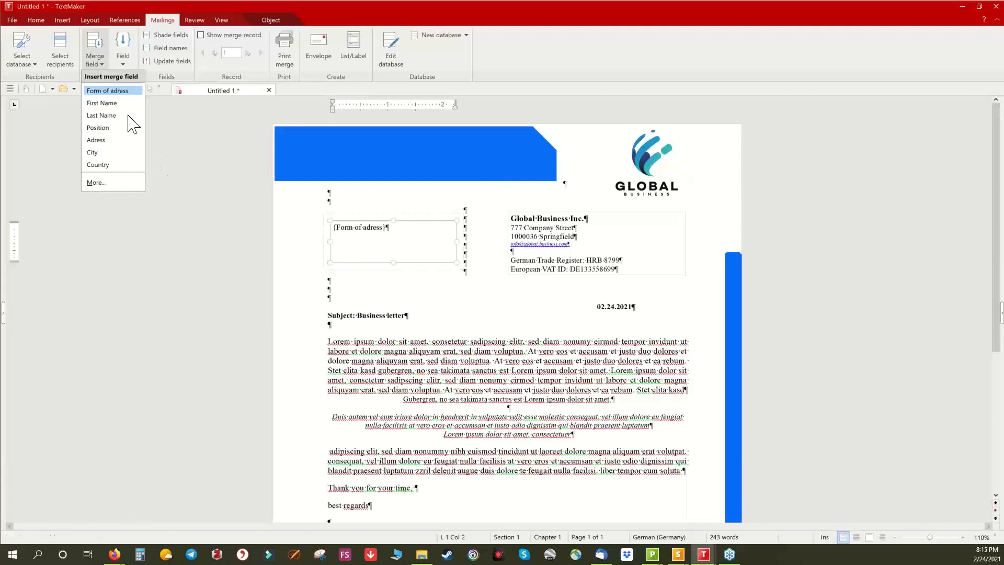
click(102, 103)
click(100, 67)
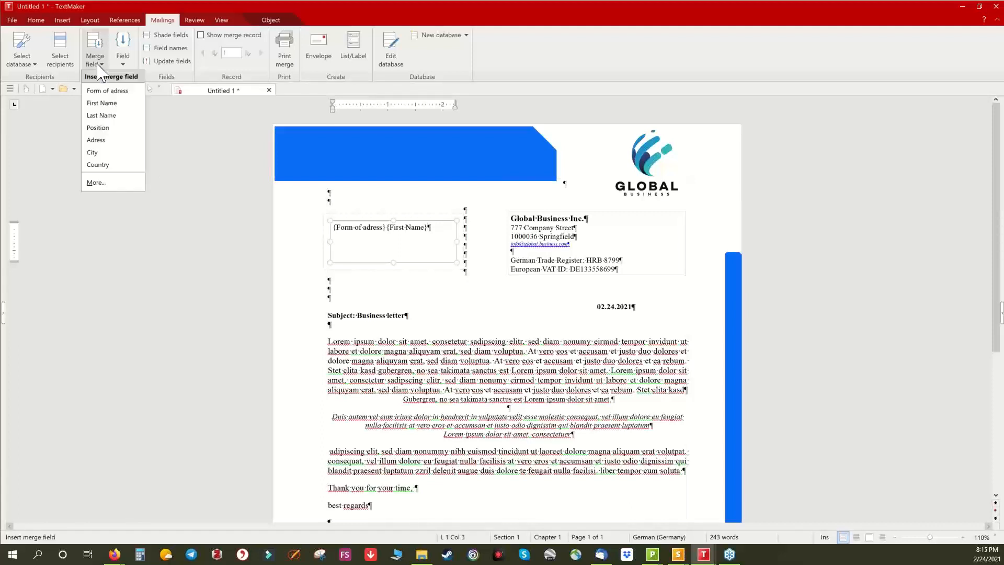
click(105, 116)
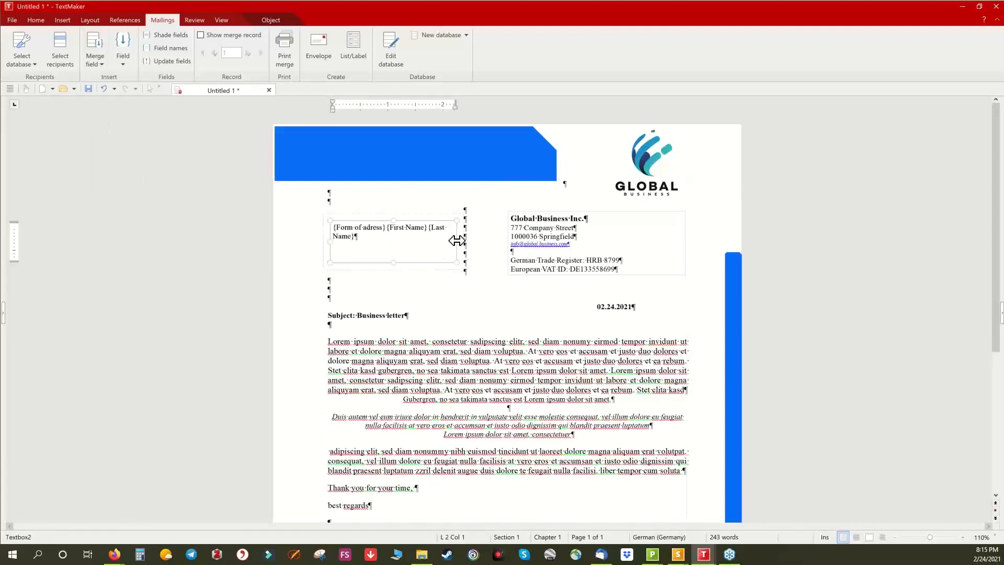
drag(456, 240, 478, 242)
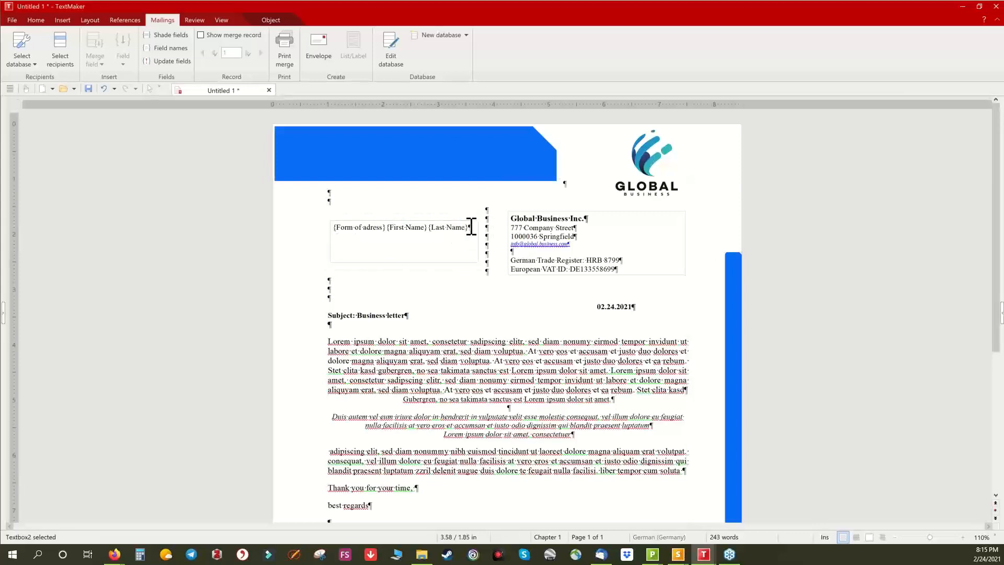
Add a second line to the address frame containing the Position merge field.
click(471, 227)
key(Return)
click(95, 58)
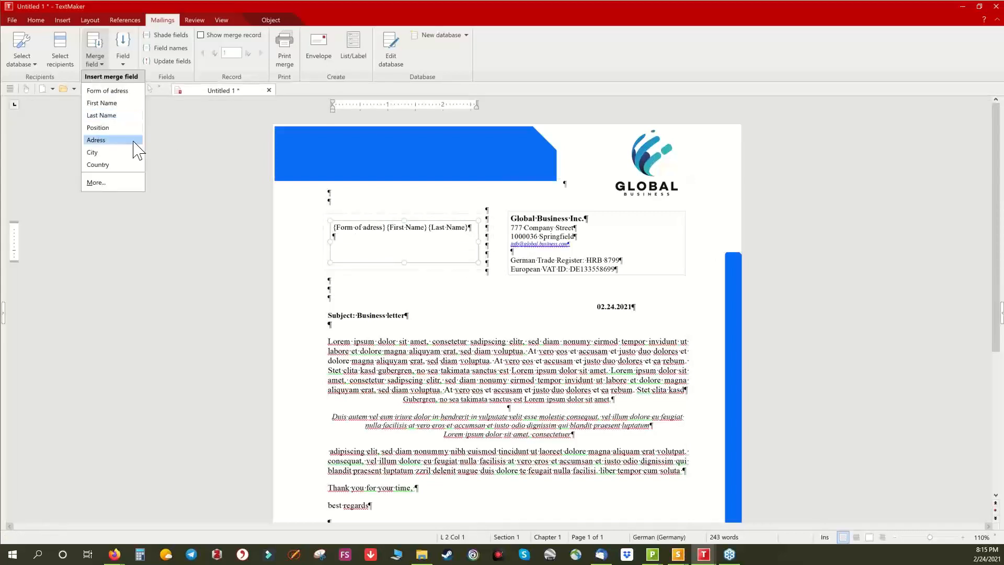
click(105, 128)
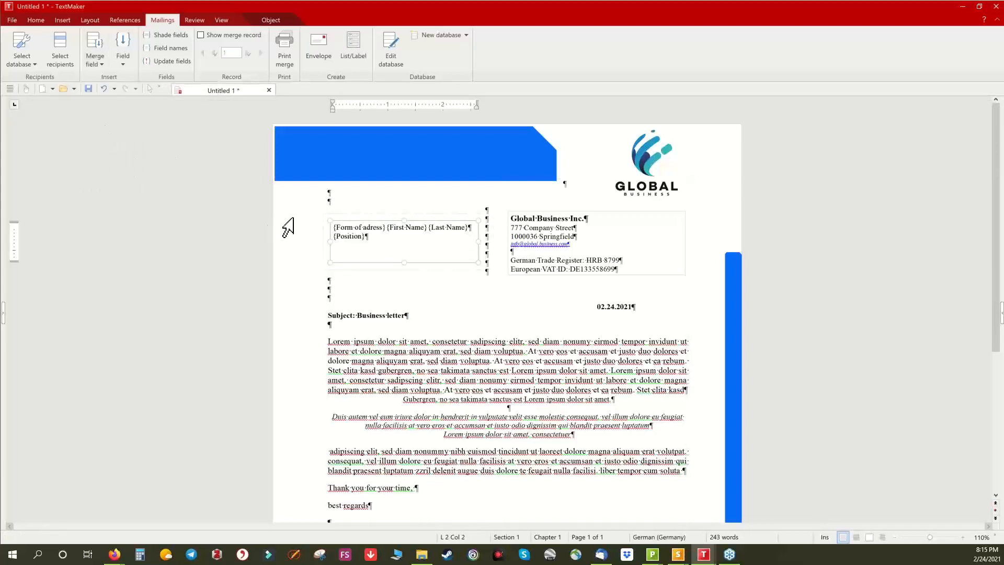
Add a third address line with the Adress and City merge fields and a fourth line with the Country field.
key(Return)
click(96, 62)
click(118, 140)
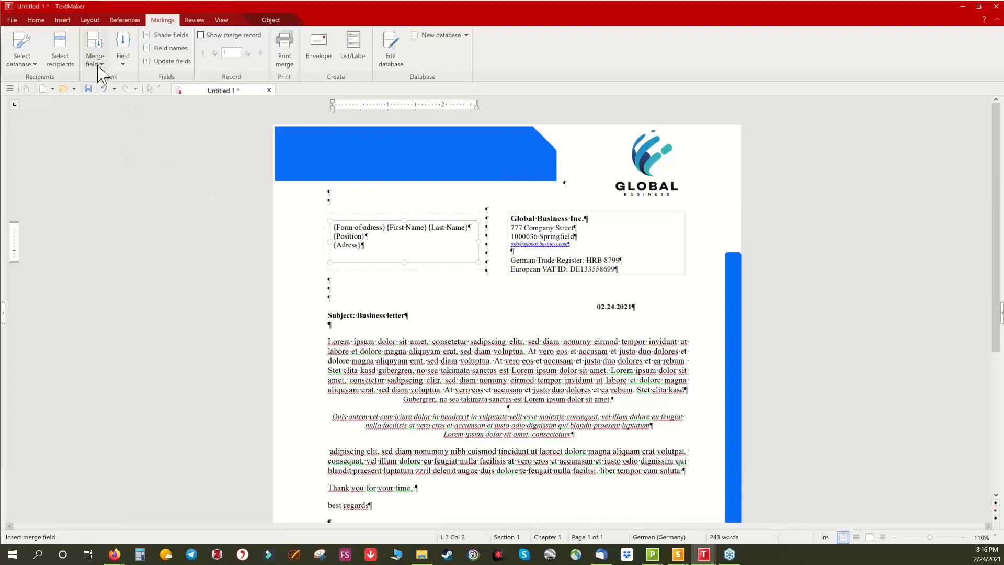
click(98, 63)
click(112, 152)
key(Return)
click(105, 64)
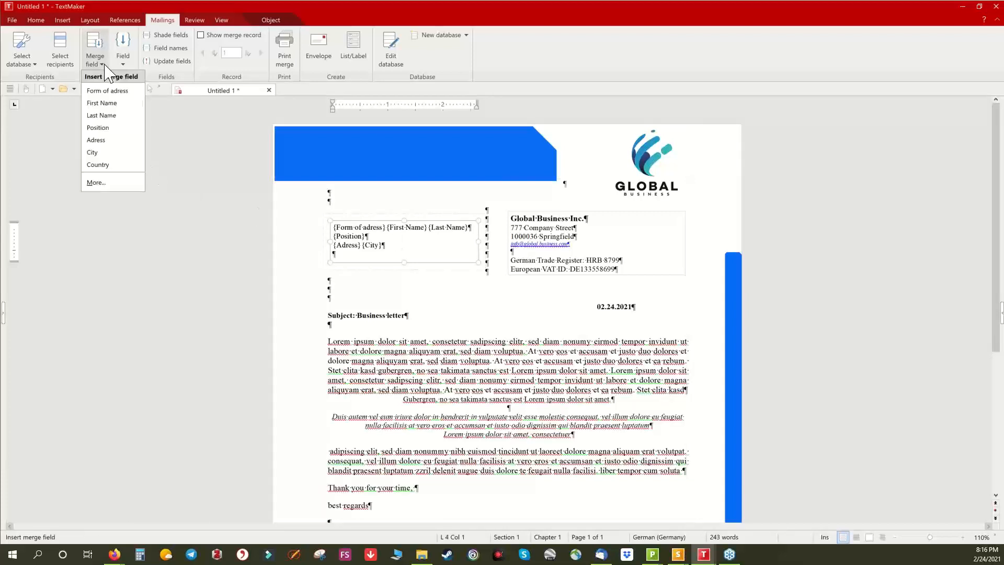
click(126, 164)
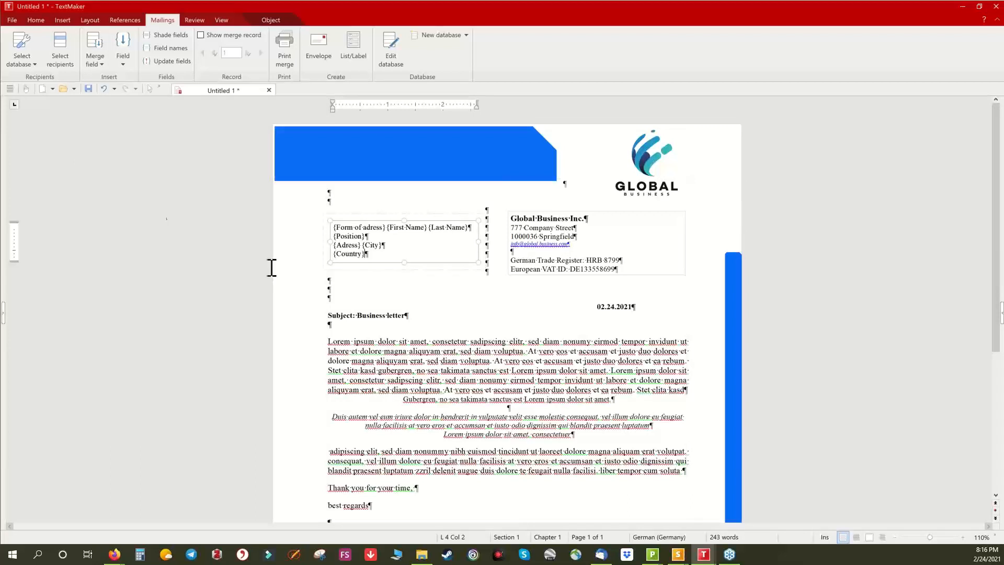
Add a salutation line above the first body paragraph reading "Dear" followed by the Form of adress and Last Name merge fields.
click(348, 333)
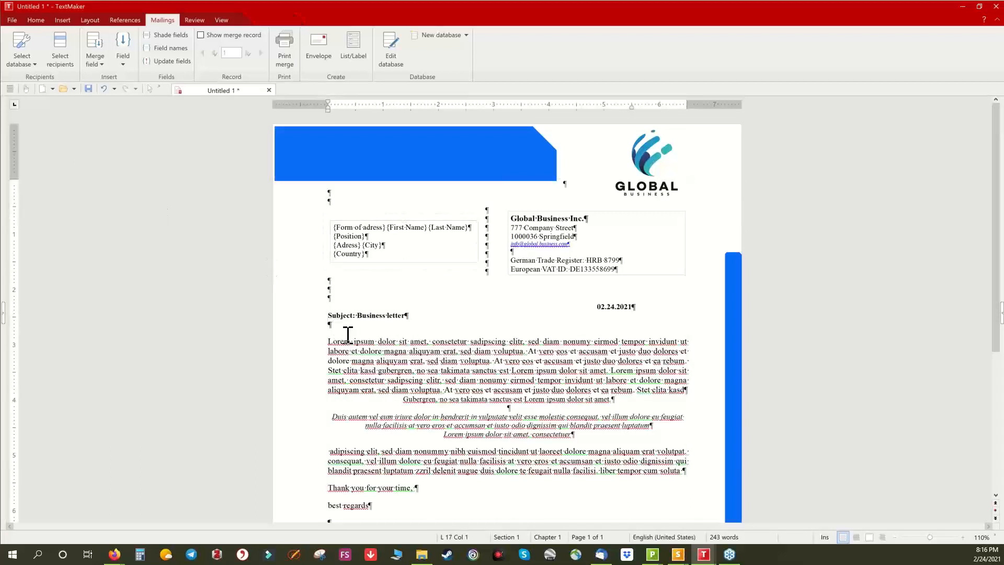
click(330, 340)
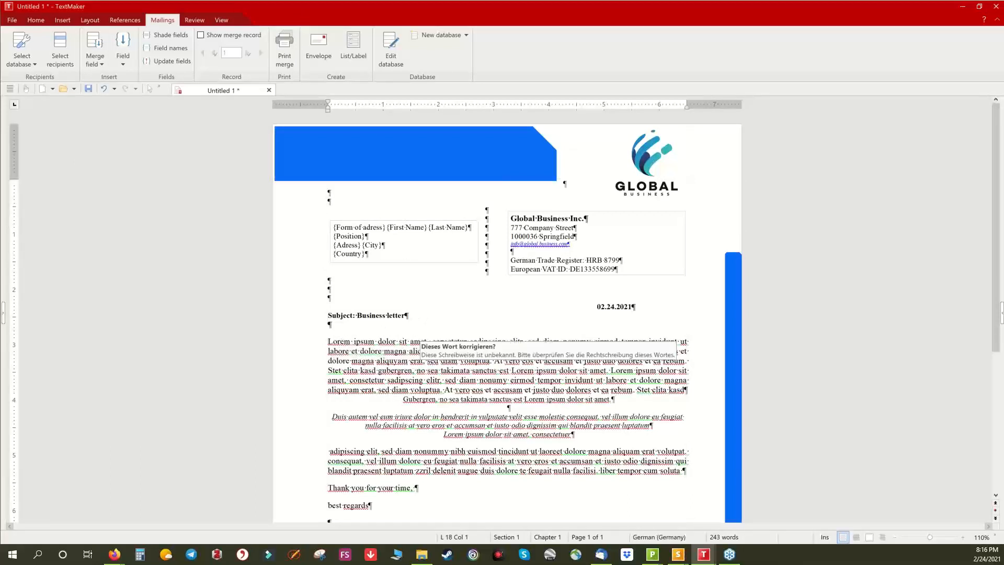
key(Return)
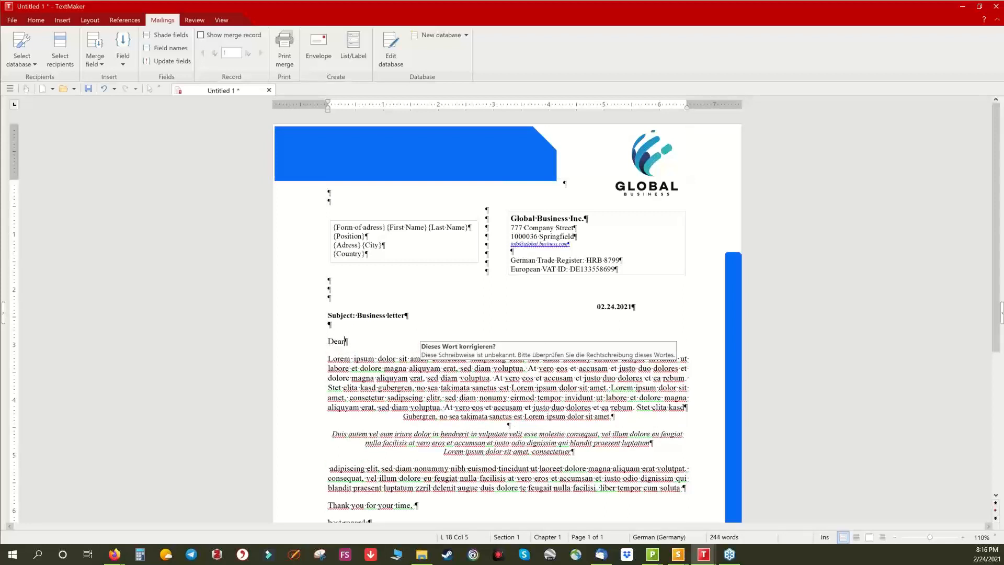
text(Dear)
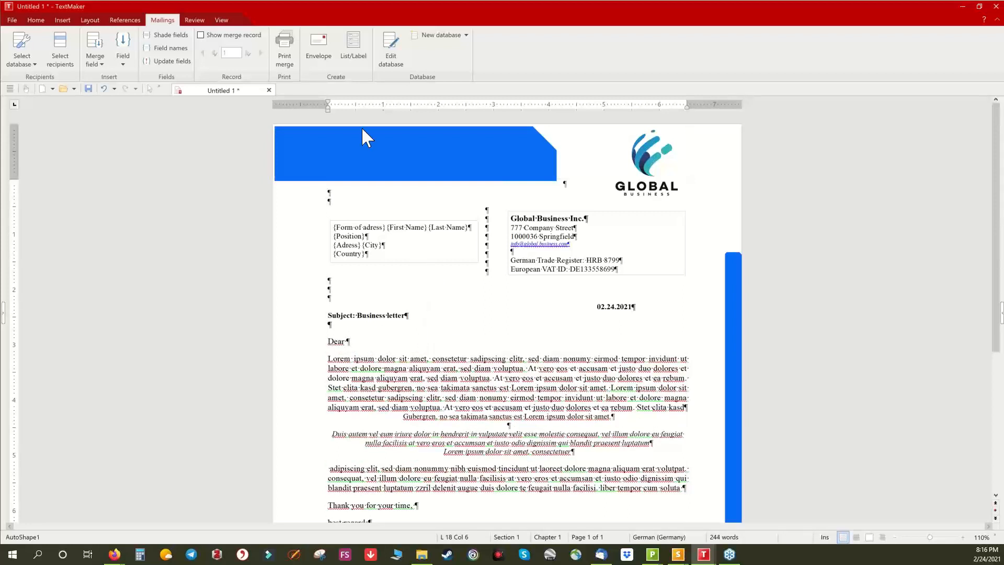
click(96, 60)
click(102, 93)
click(96, 65)
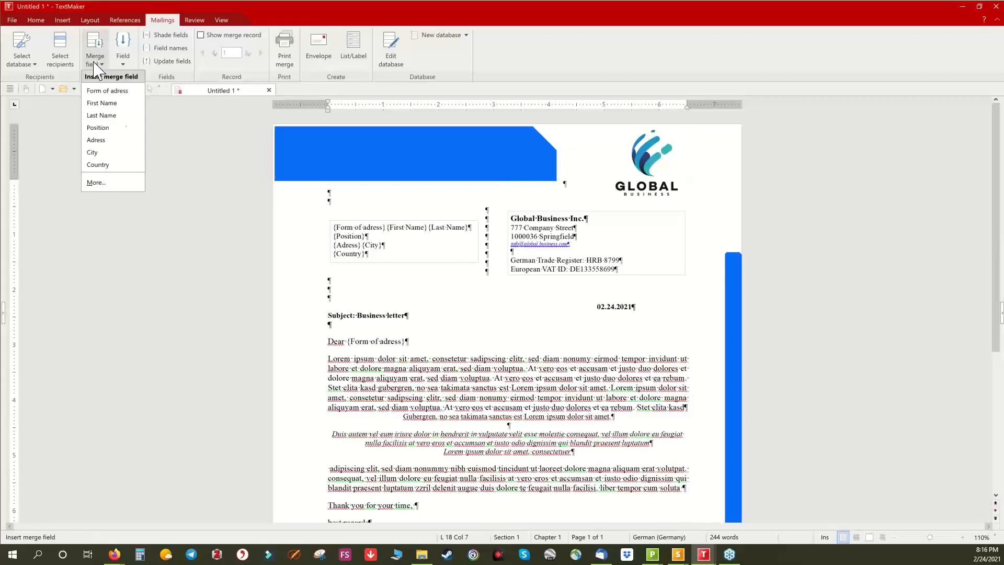
click(124, 116)
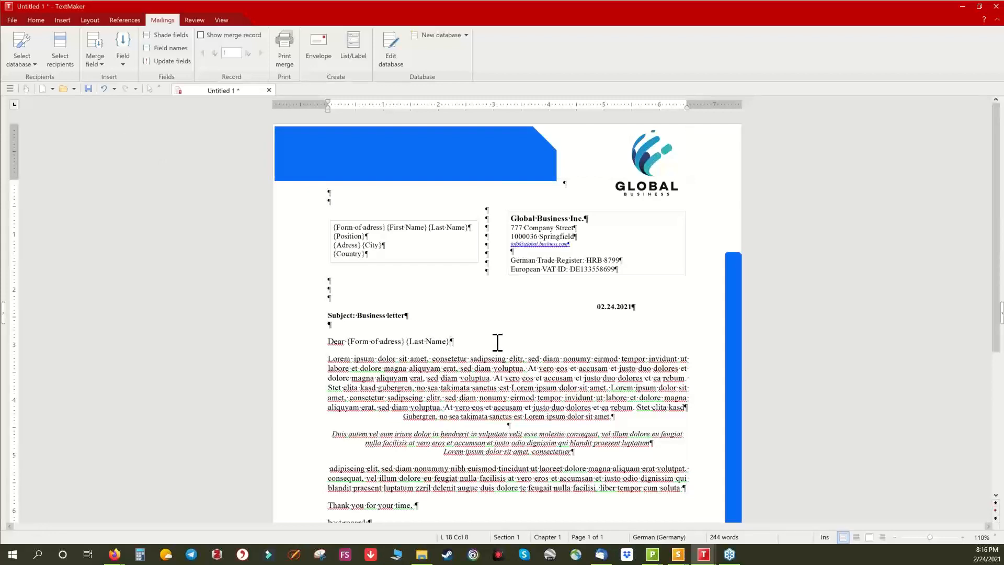
Look over the letter down to the signature and show the whole page at 70% zoom.
scroll(498, 342, down, 3)
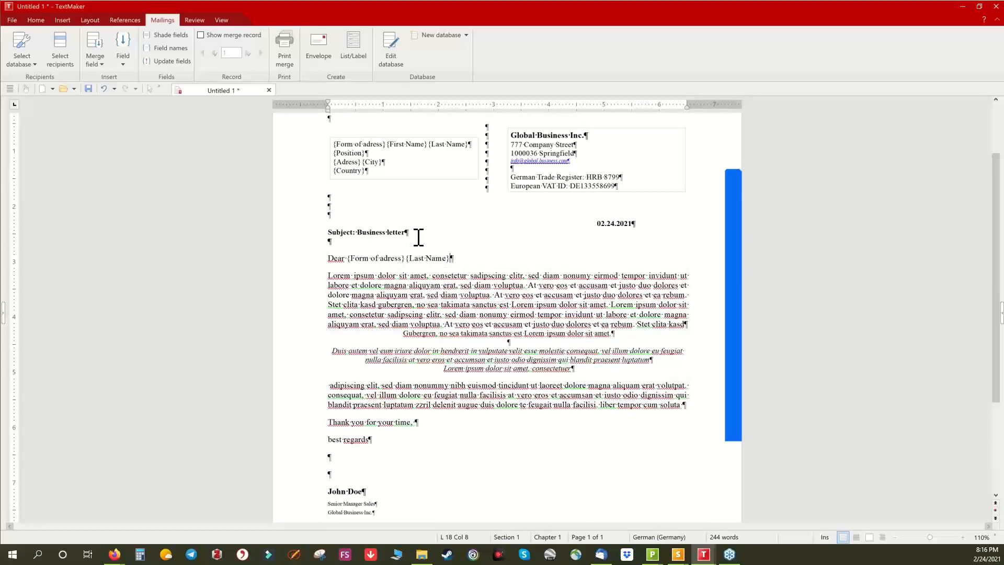
scroll(440, 288, down, 5)
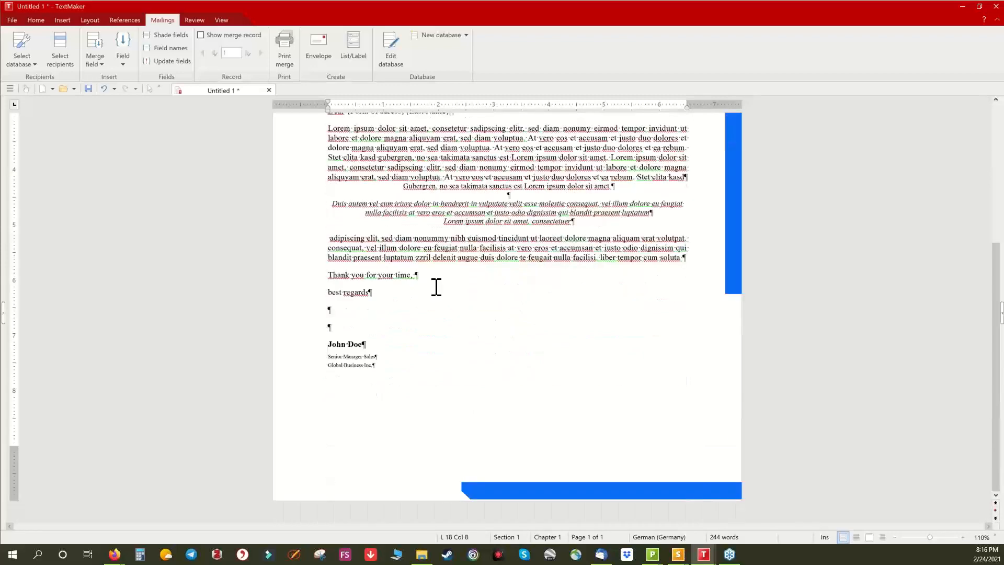
scroll(436, 287, up, 8)
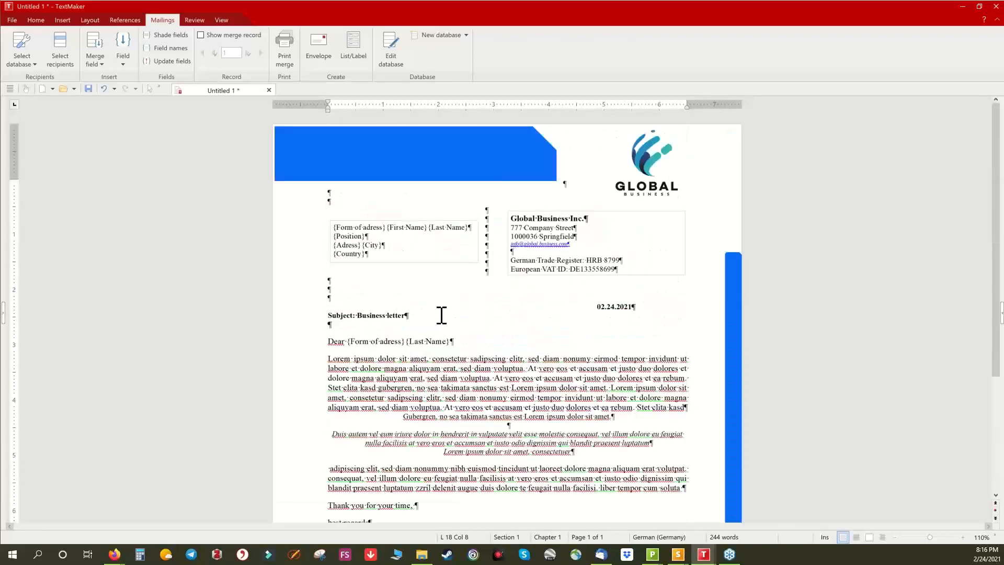
scroll(441, 315, down, 5)
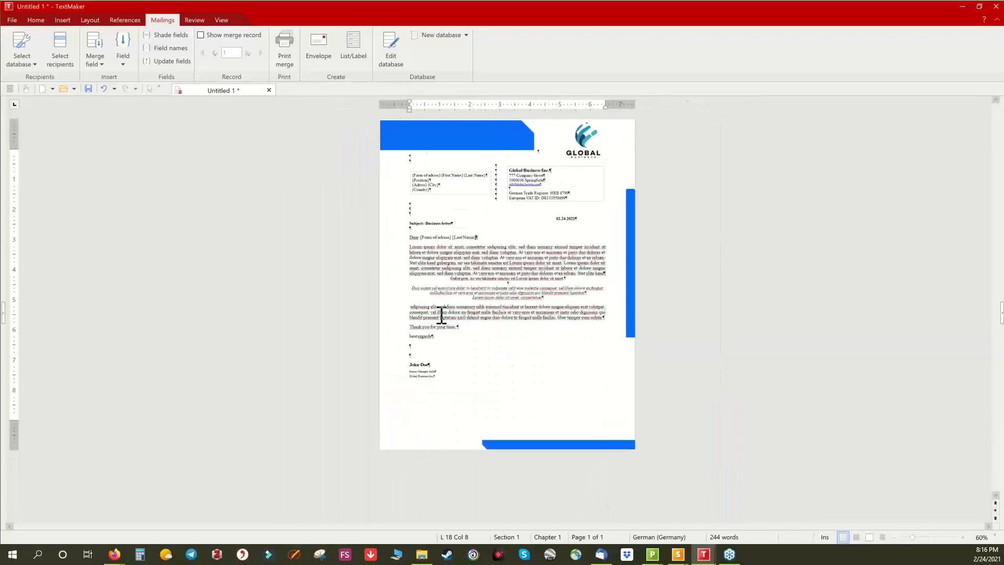
scroll(441, 317, up, 1)
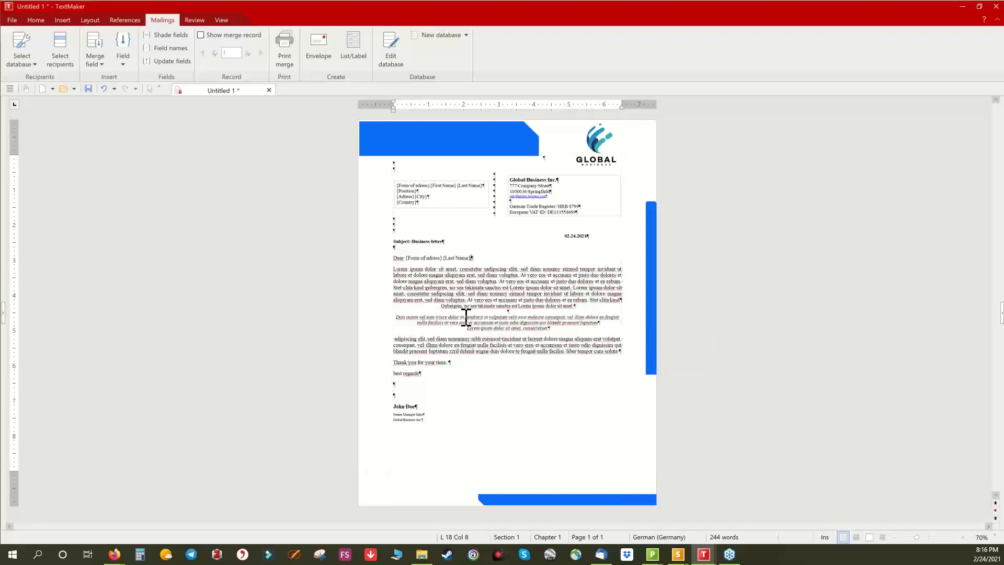
Switch to the empty PlanMaker workbook and add three worksheets after Sheet1.
key(alt+Tab)
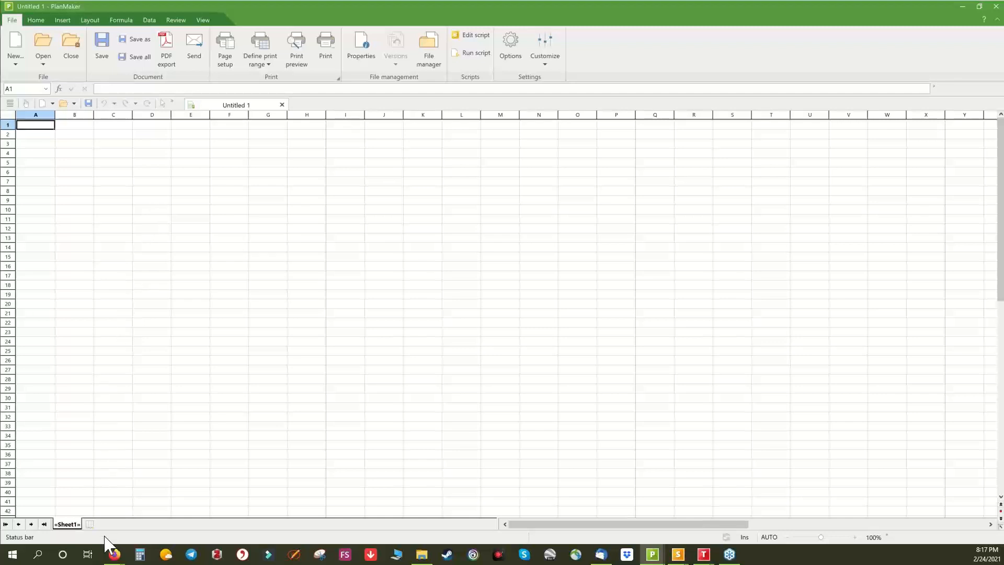
click(87, 524)
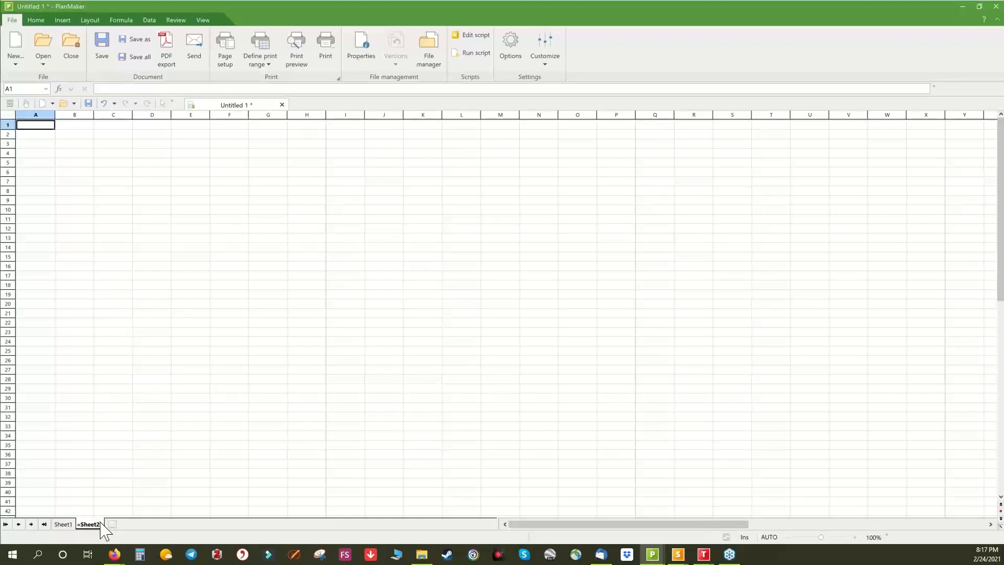
click(109, 523)
click(135, 524)
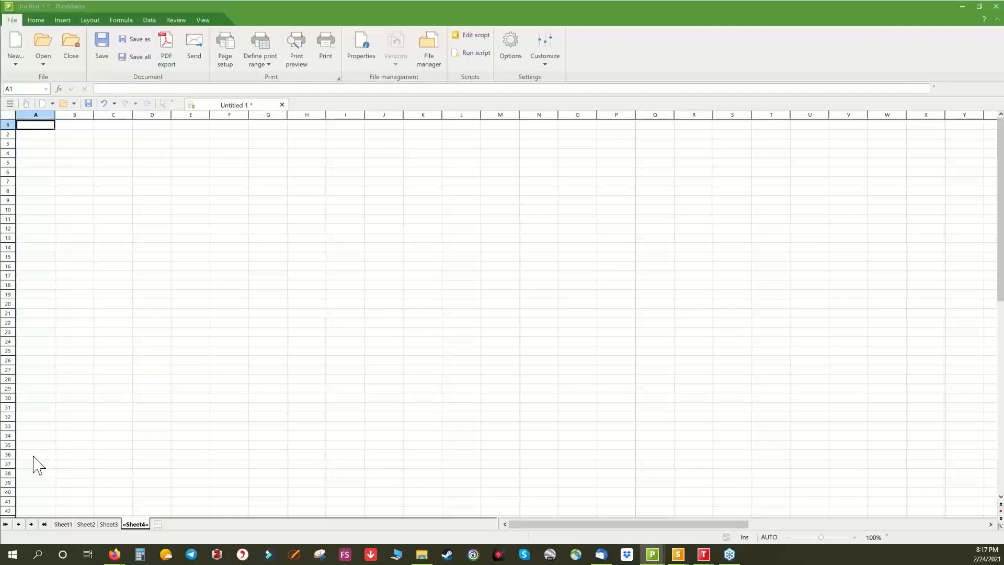
Rename the worksheet Sheet4 as "Operating expenses" and Sheet3 as "payroll expenses".
click(141, 525)
double_click(136, 524)
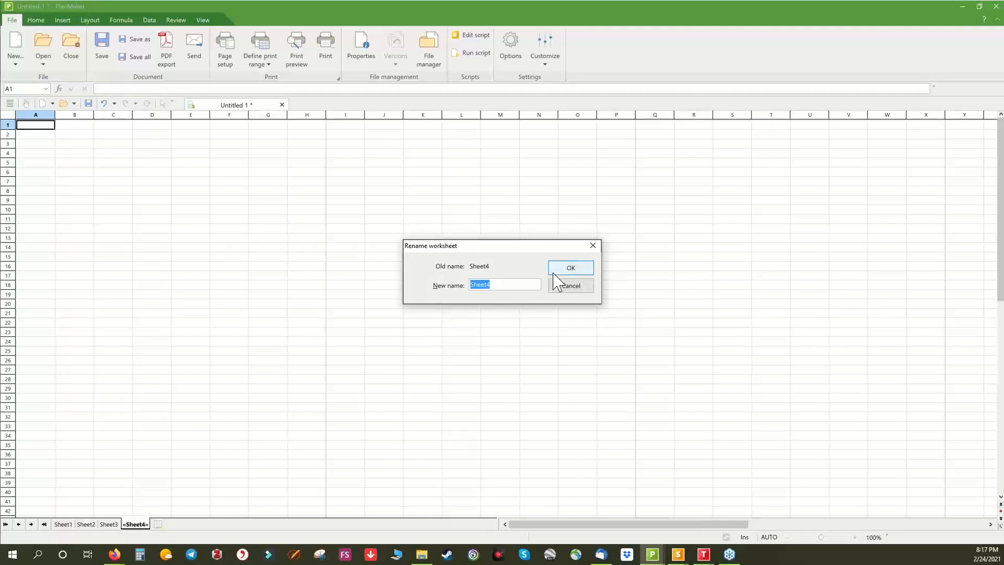
text(Operating expenses)
click(565, 268)
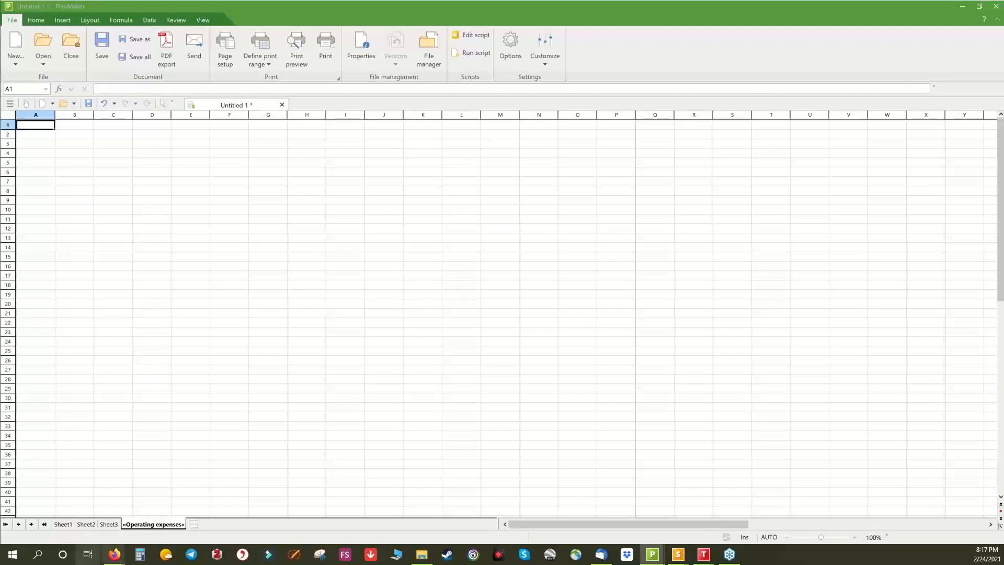
double_click(108, 524)
text(payroll expenses)
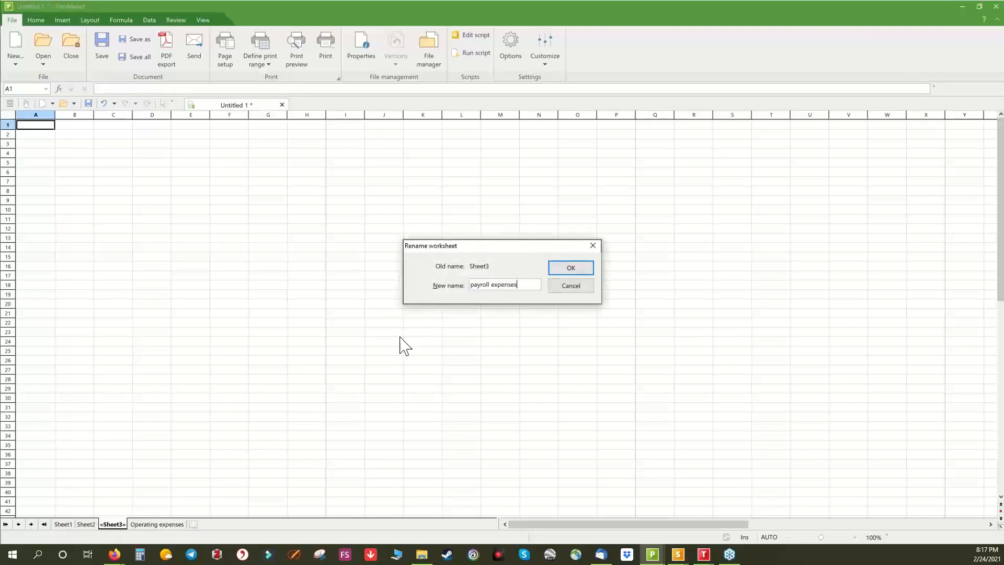
click(570, 268)
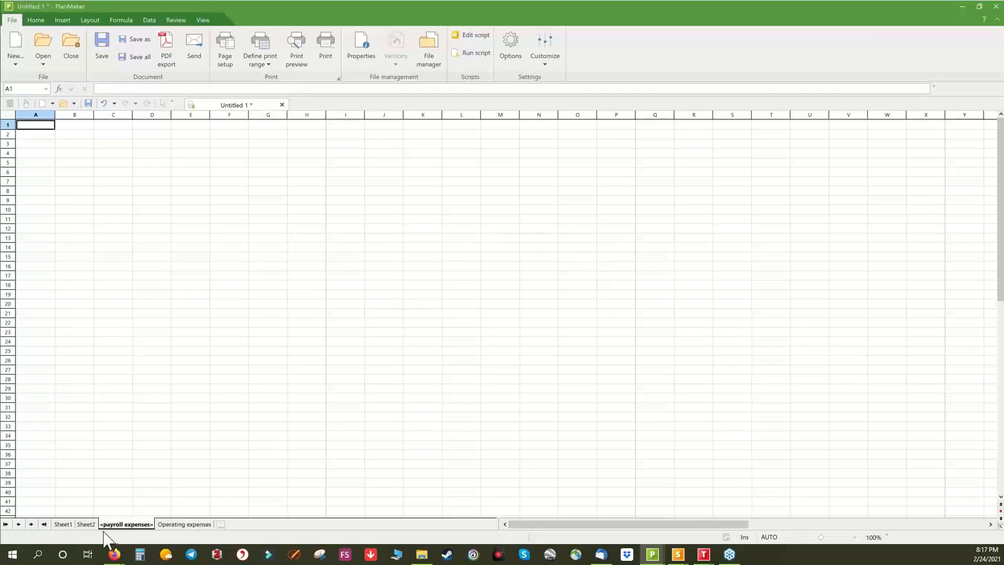
Rename the worksheet Sheet2 as "revenue" and Sheet1 as "monthly overview".
double_click(89, 524)
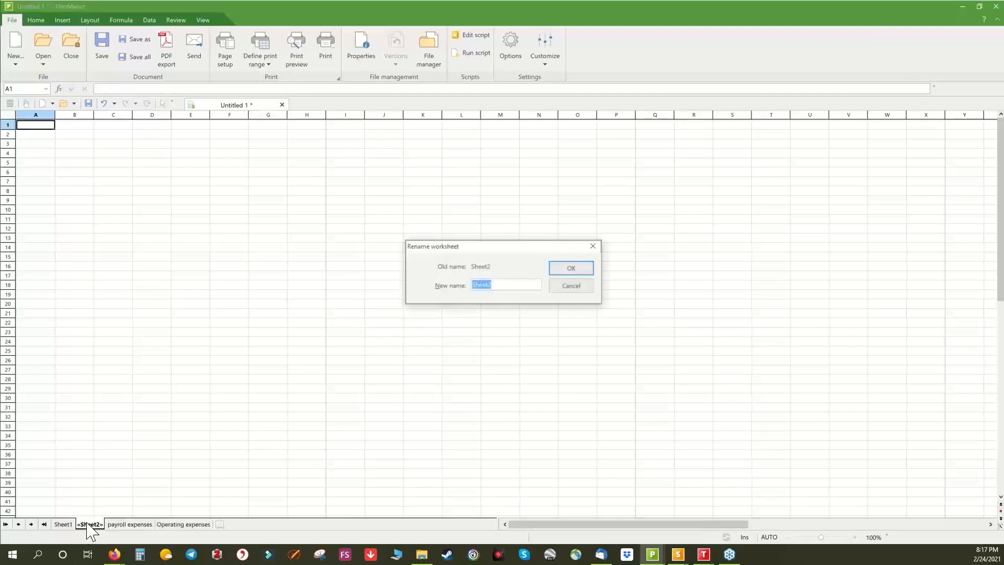
text(revenue)
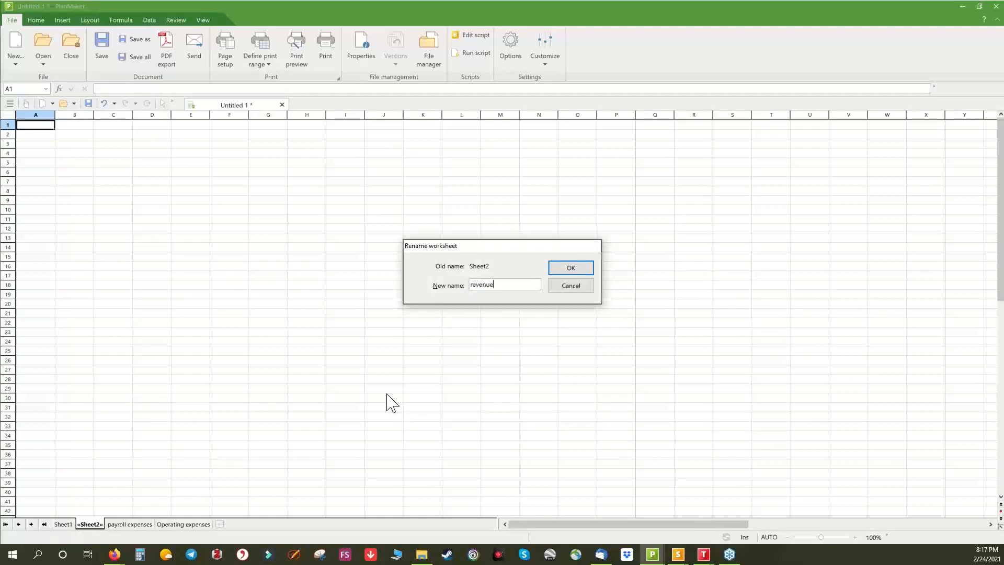
key(Return)
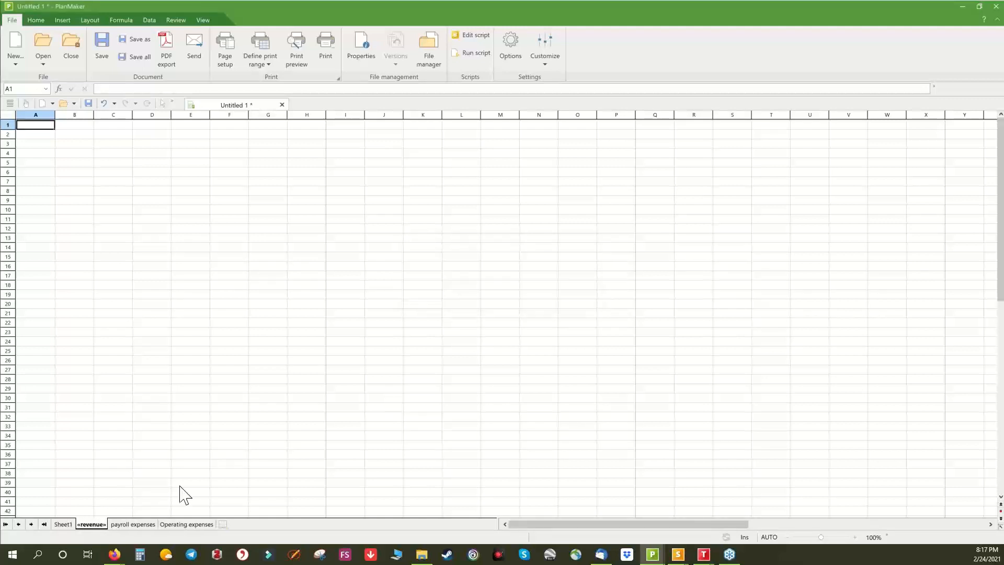
double_click(63, 524)
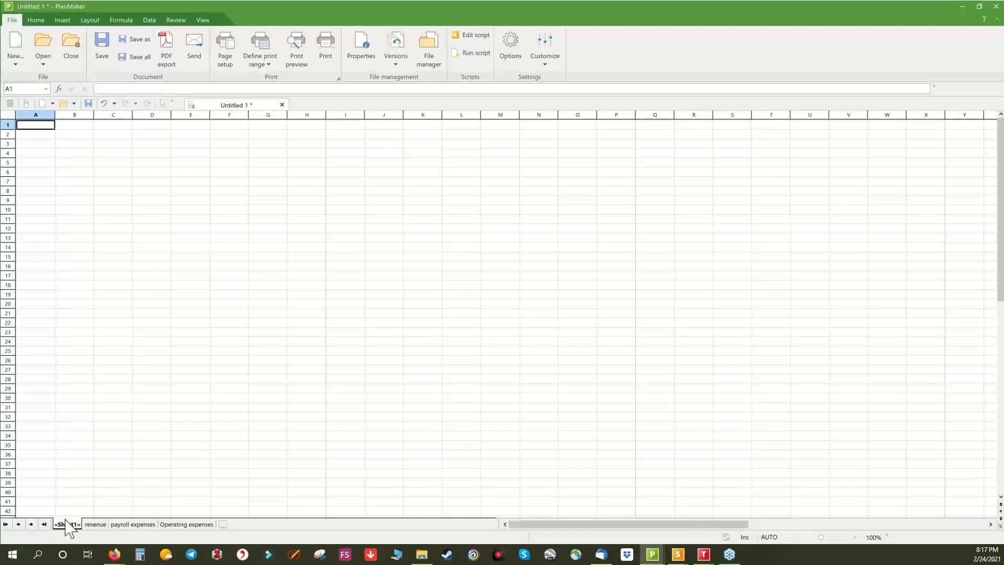
text(monthly overview)
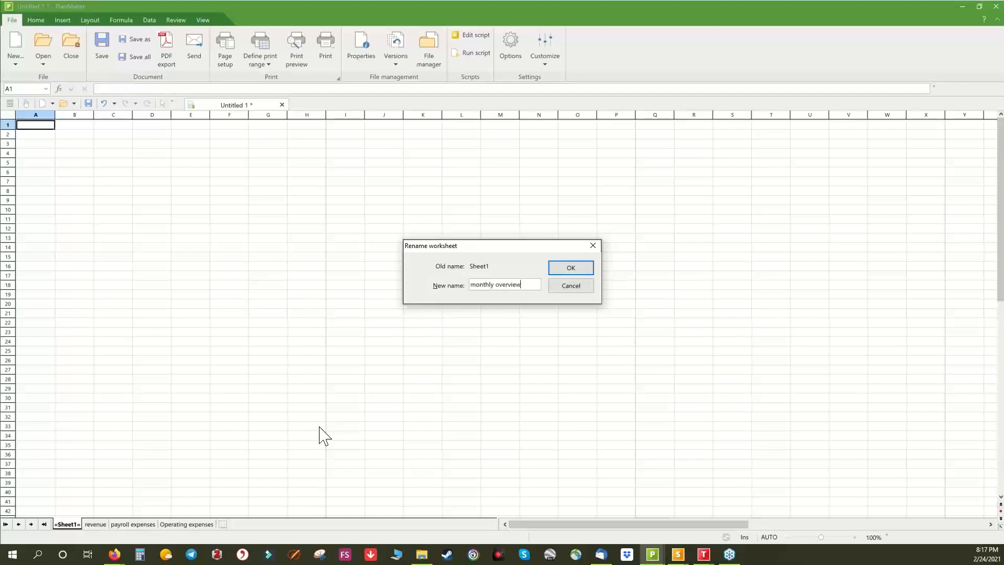
key(Return)
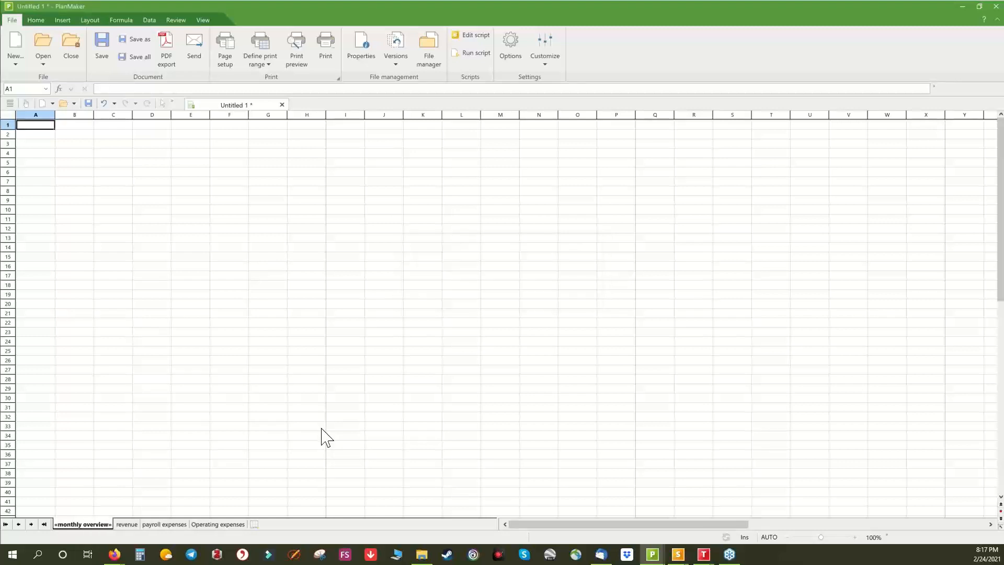
click(199, 474)
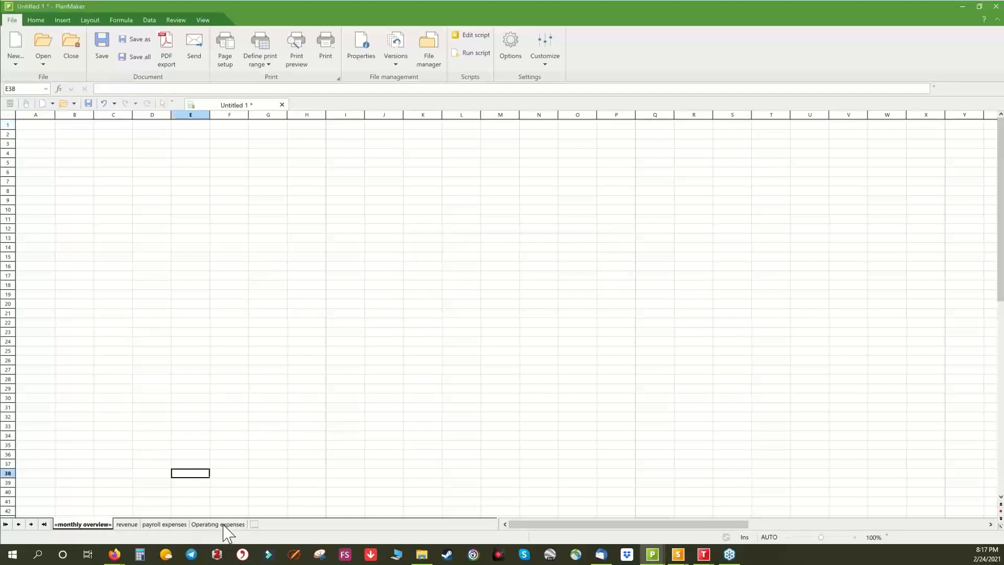
double_click(231, 524)
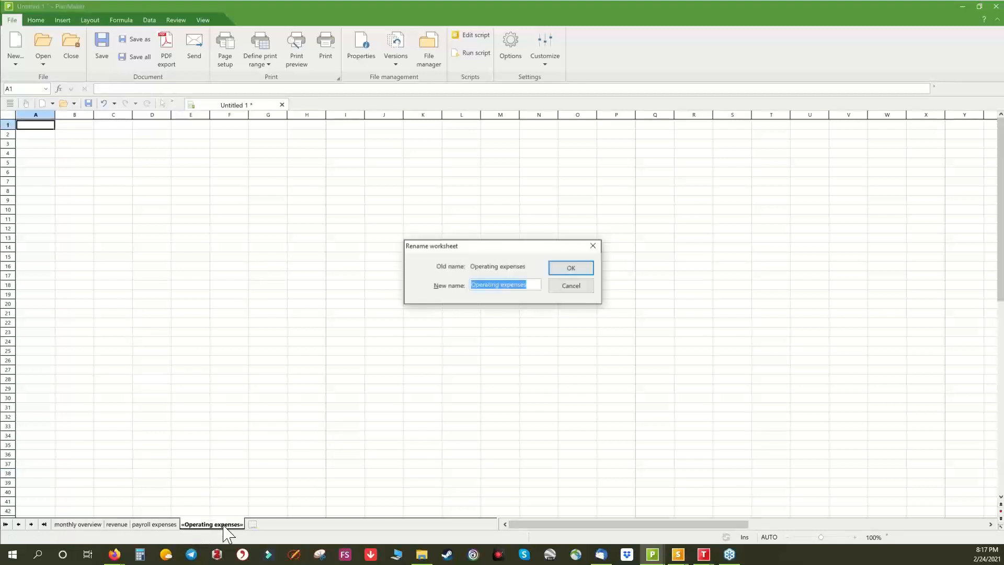
click(570, 269)
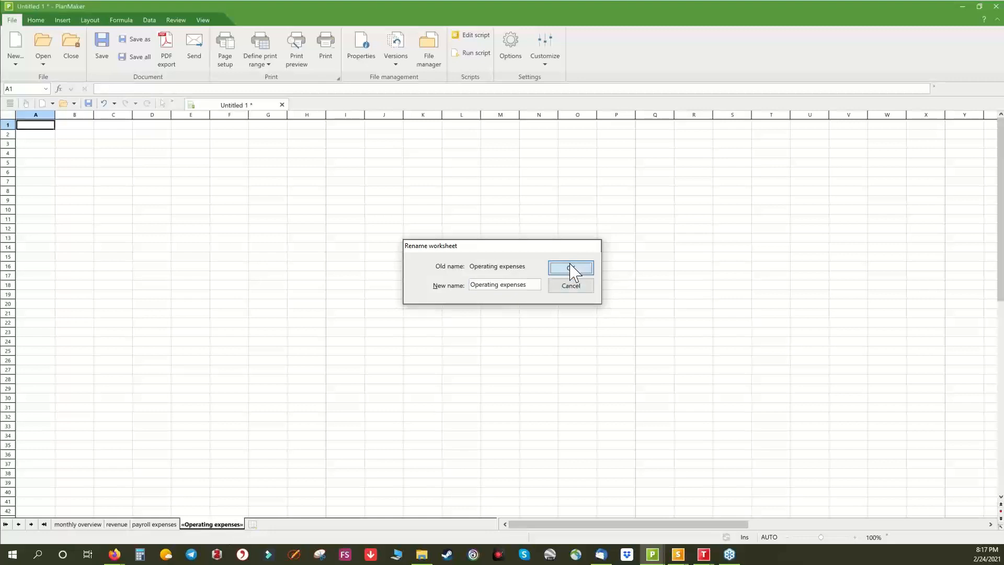
Set the sheet tab color of the Operating expenses worksheet to Red in its worksheet properties.
right_click(221, 525)
click(246, 513)
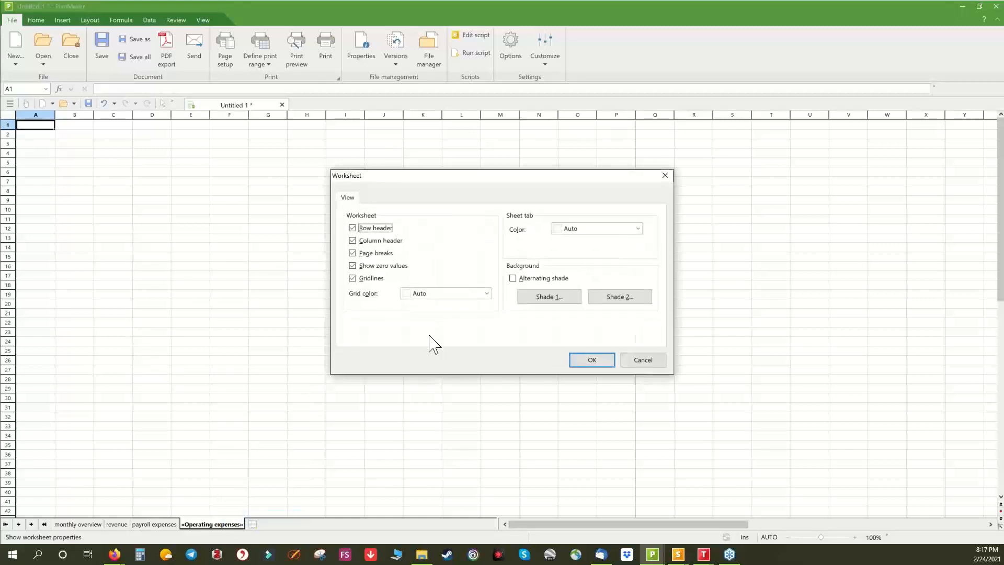
click(575, 229)
click(597, 278)
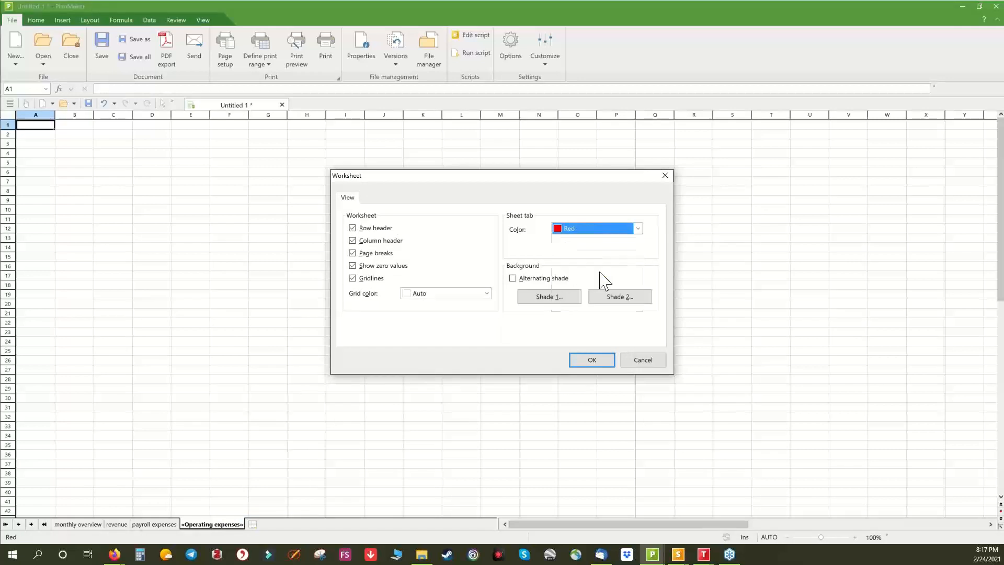
click(592, 360)
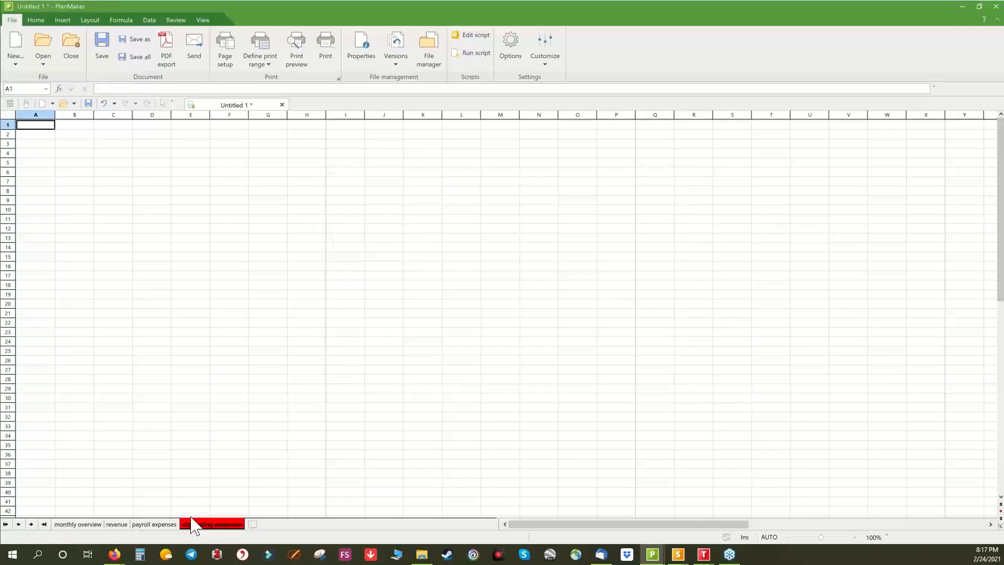
Color the sheet tab of the payroll expenses worksheet Cyan.
right_click(163, 525)
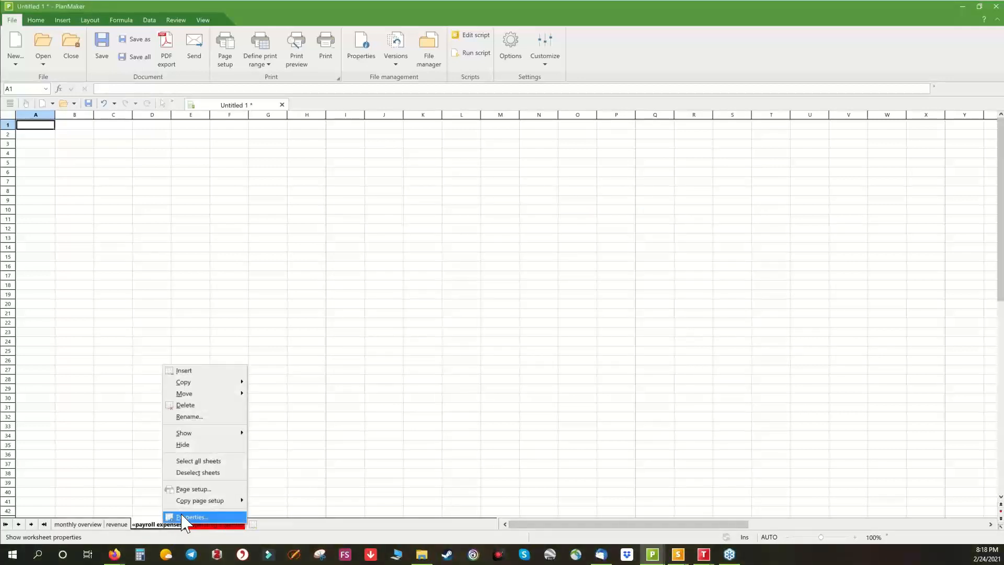
click(186, 517)
click(575, 230)
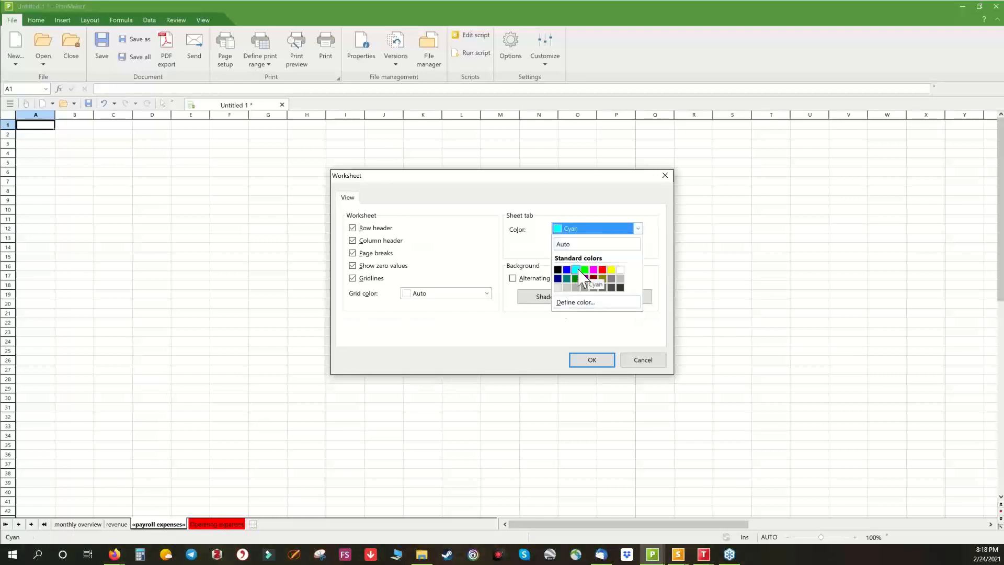
click(576, 270)
click(590, 360)
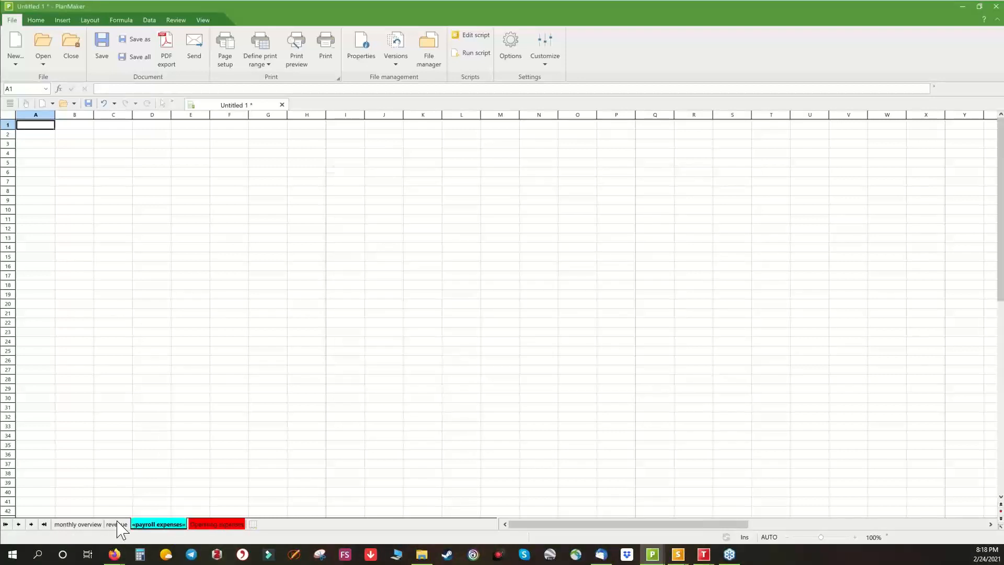
Color the sheet tab of the revenue worksheet Dark Green, using the standard colors.
right_click(118, 525)
click(144, 515)
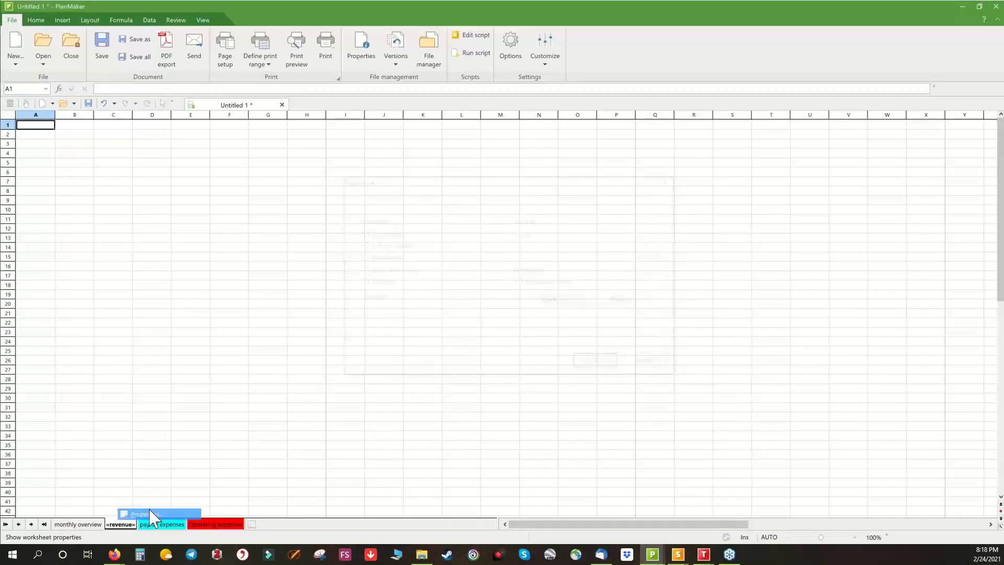
click(577, 230)
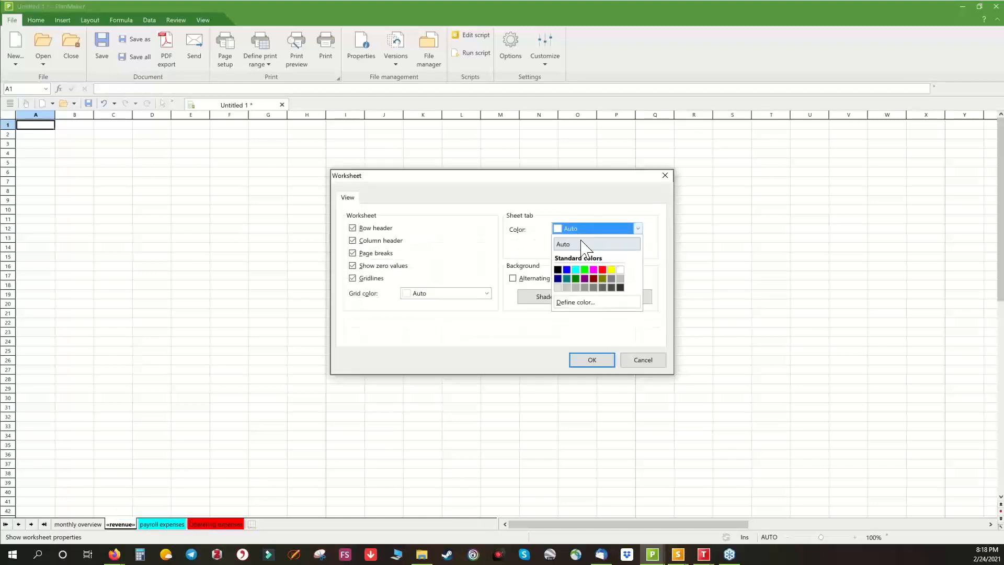
click(594, 288)
click(568, 302)
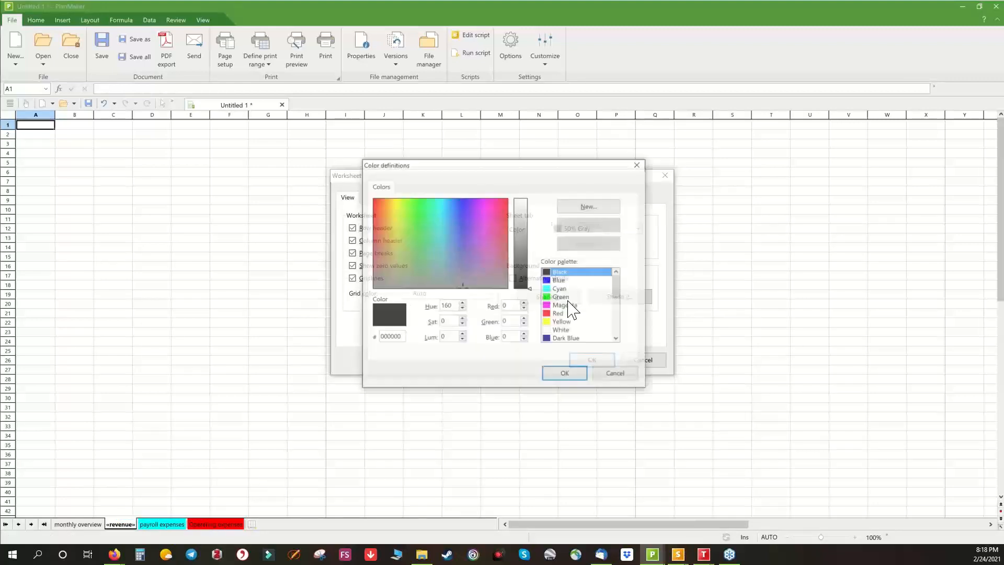
click(617, 373)
click(581, 230)
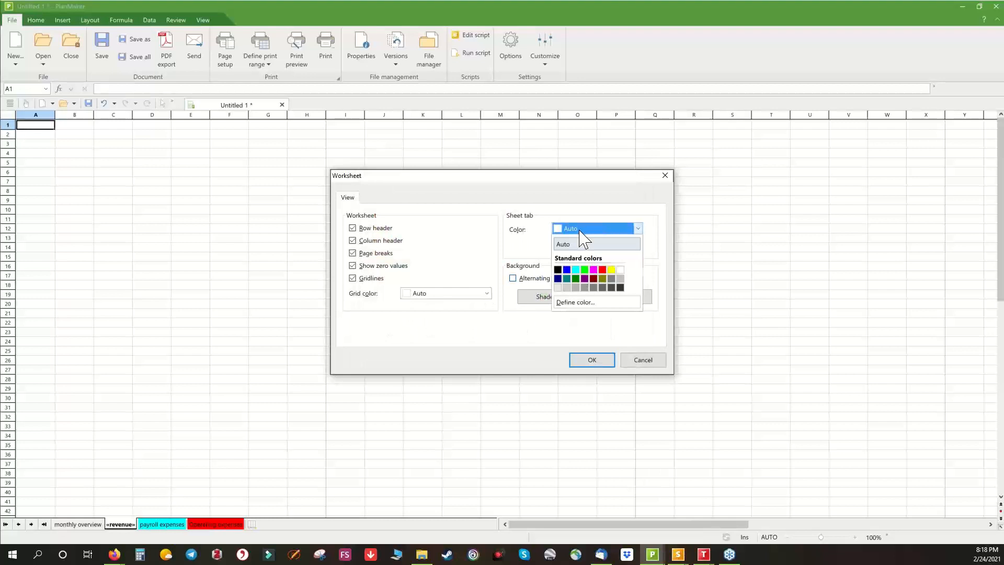
click(575, 278)
click(592, 360)
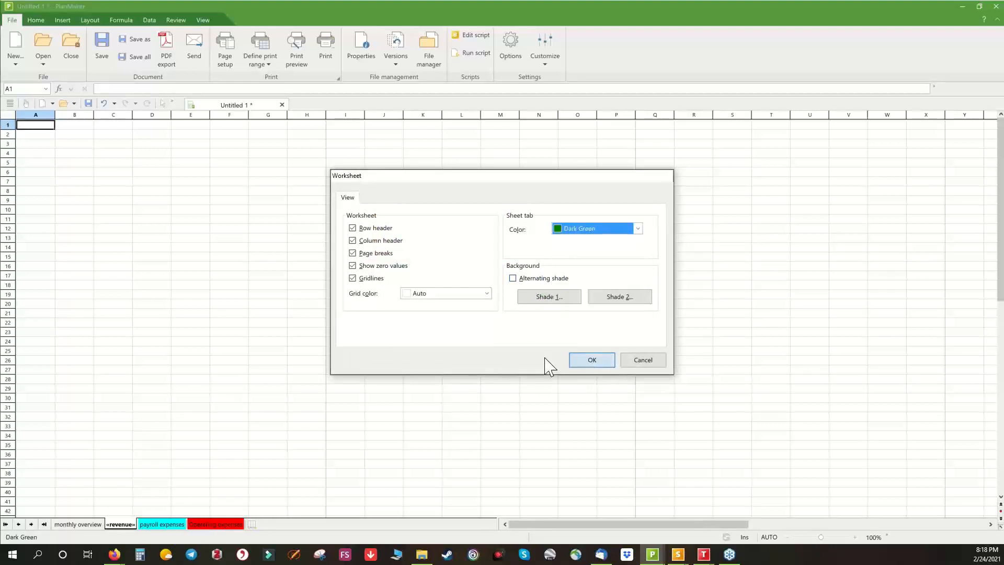
Color the sheet tab of the monthly overview worksheet Blue.
right_click(84, 525)
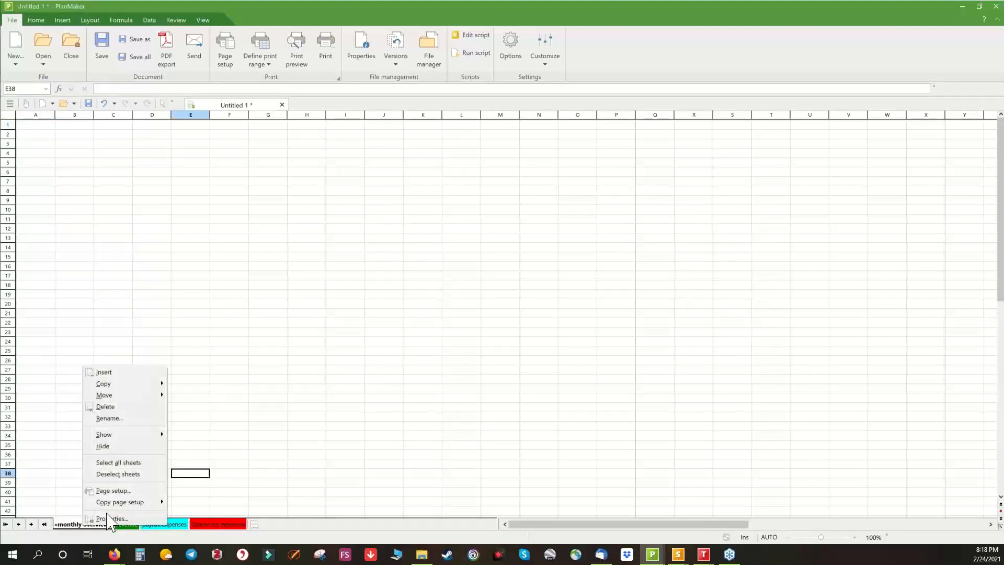
click(107, 517)
click(576, 229)
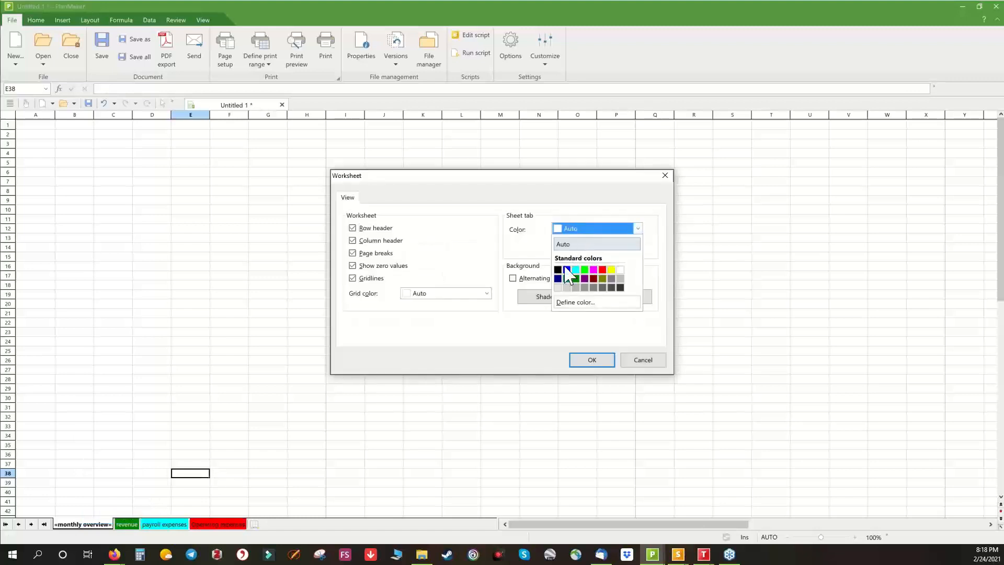
click(567, 269)
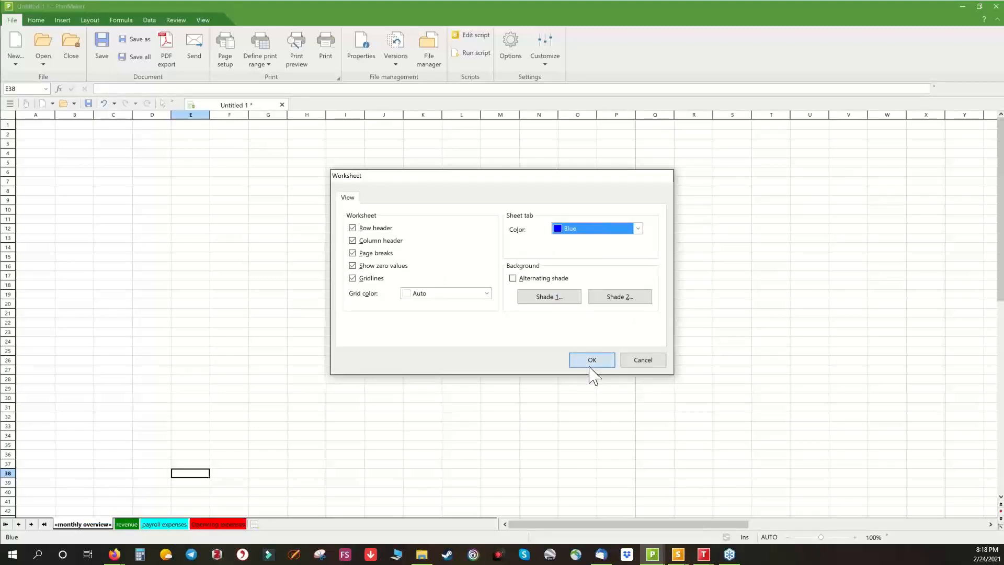
click(591, 362)
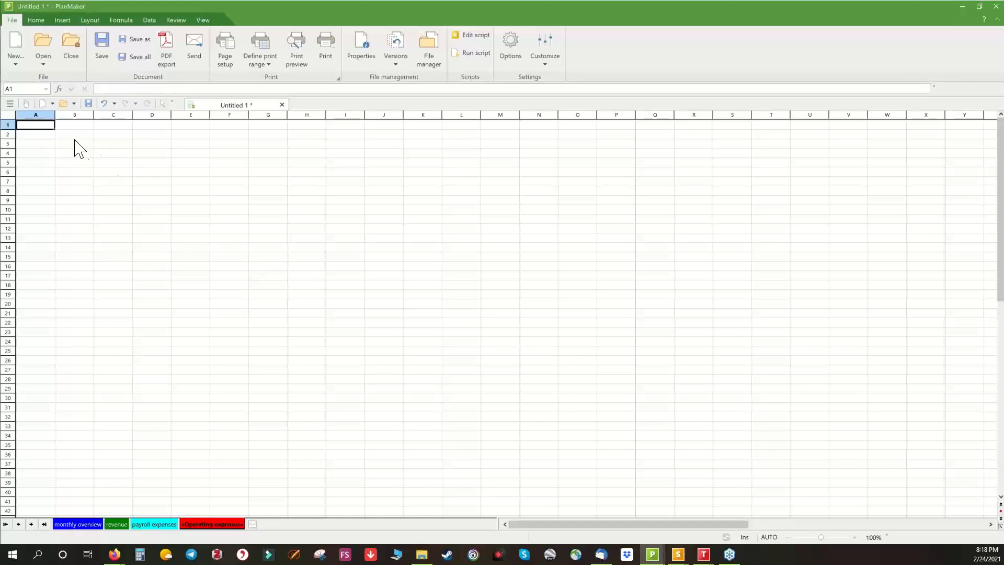
Set the height of row 1 on the Operating expenses worksheet to 1.9.
right_click(8, 127)
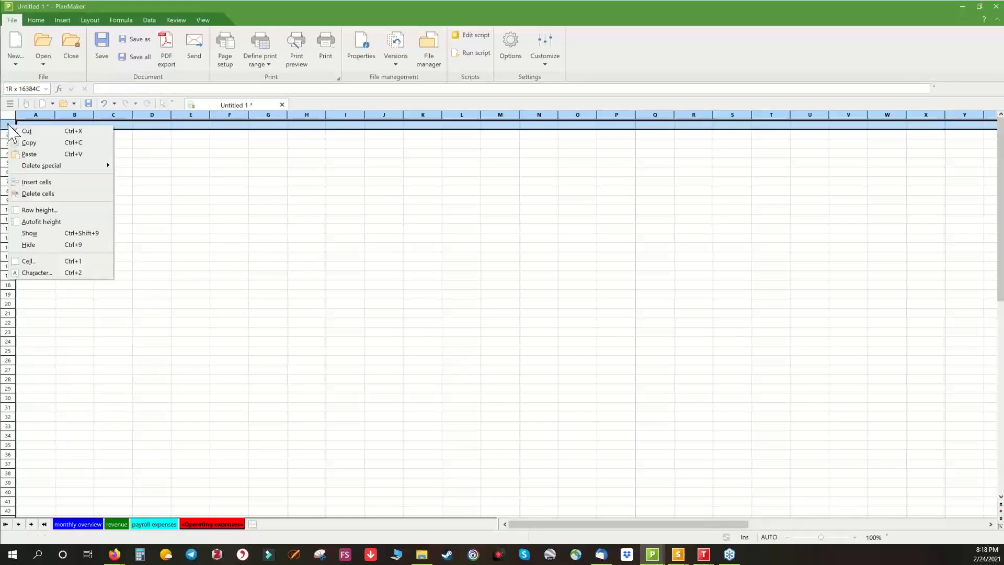
click(48, 212)
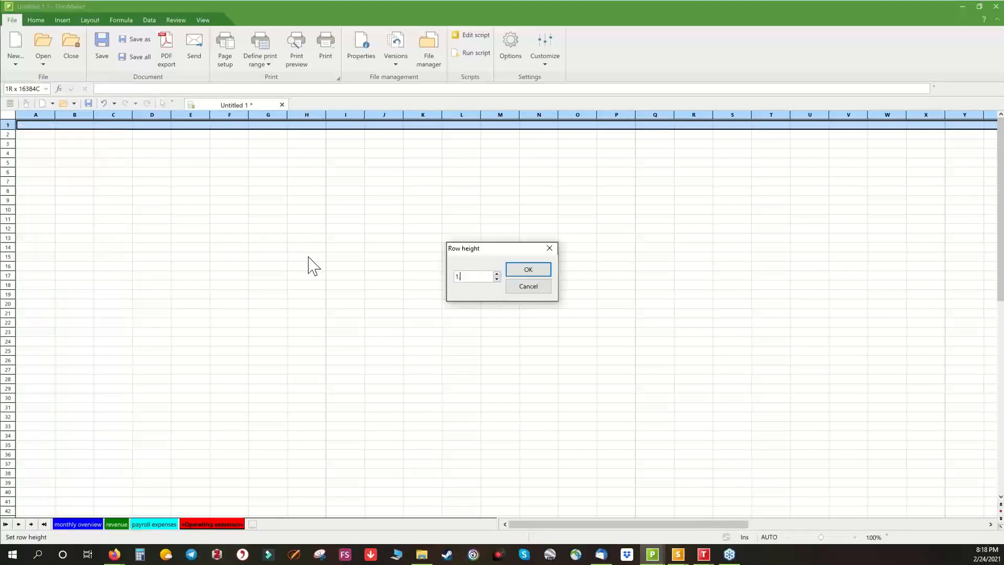
text(1.9)
key(Return)
text(+)
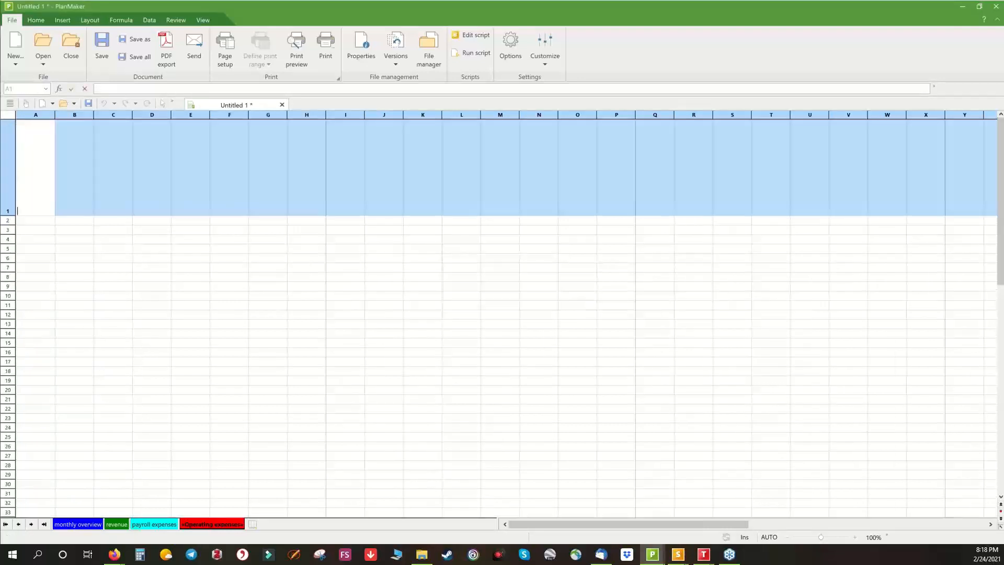
click(194, 249)
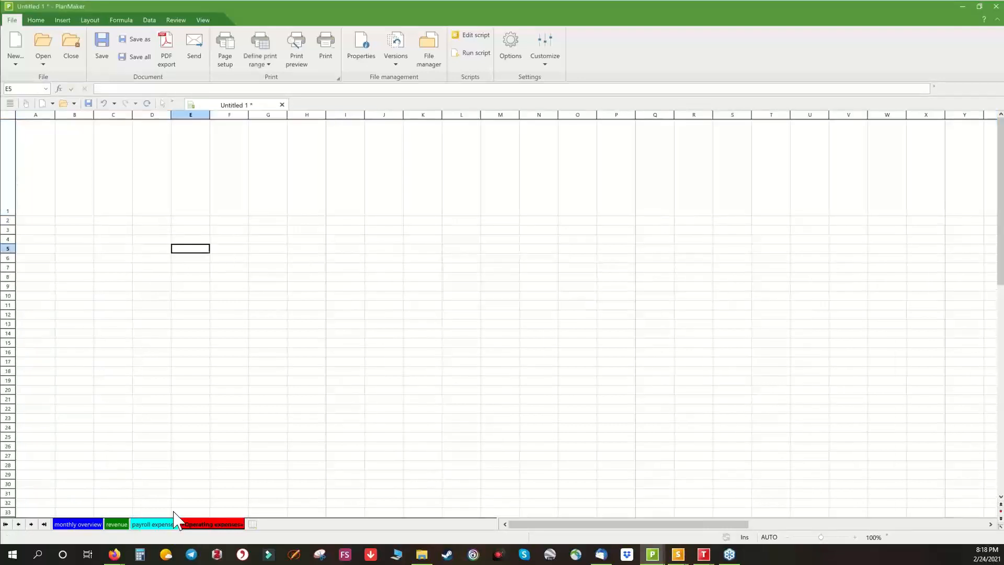
Try to insert the LOGO picture from the WEBINAR folder at cell A1 of the Operating expenses worksheet and position it in row 1.
click(39, 178)
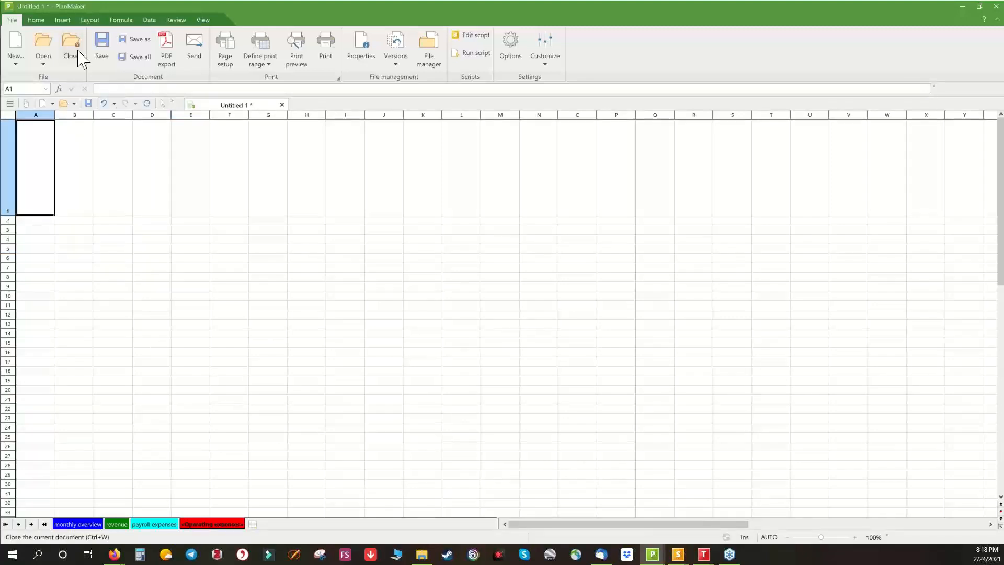
click(56, 20)
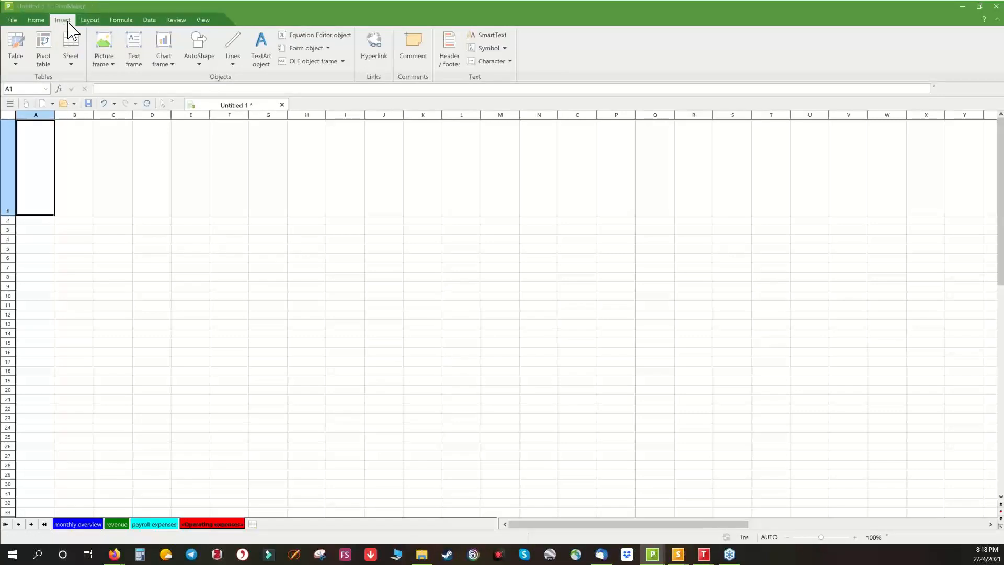
click(105, 51)
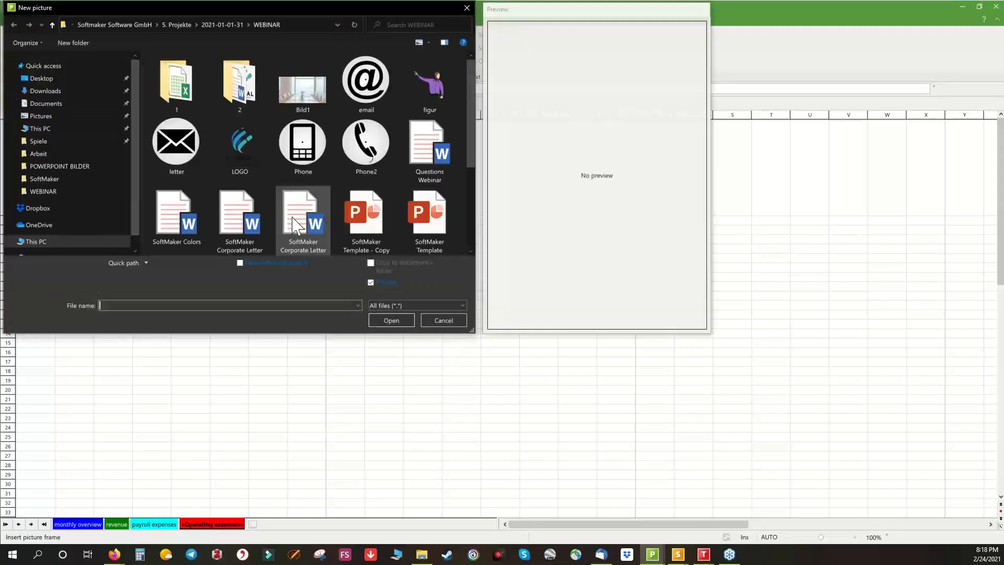
click(246, 145)
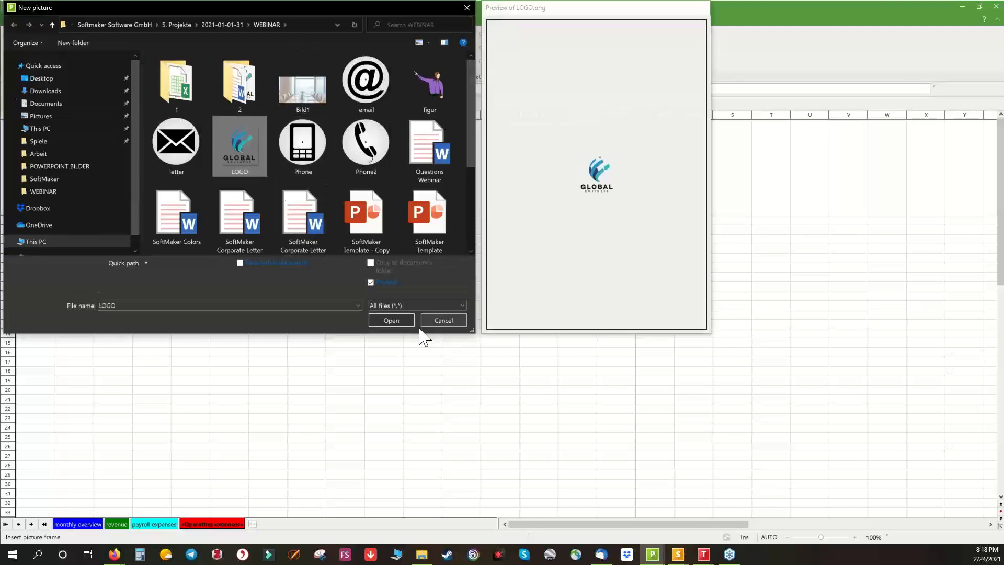
click(392, 320)
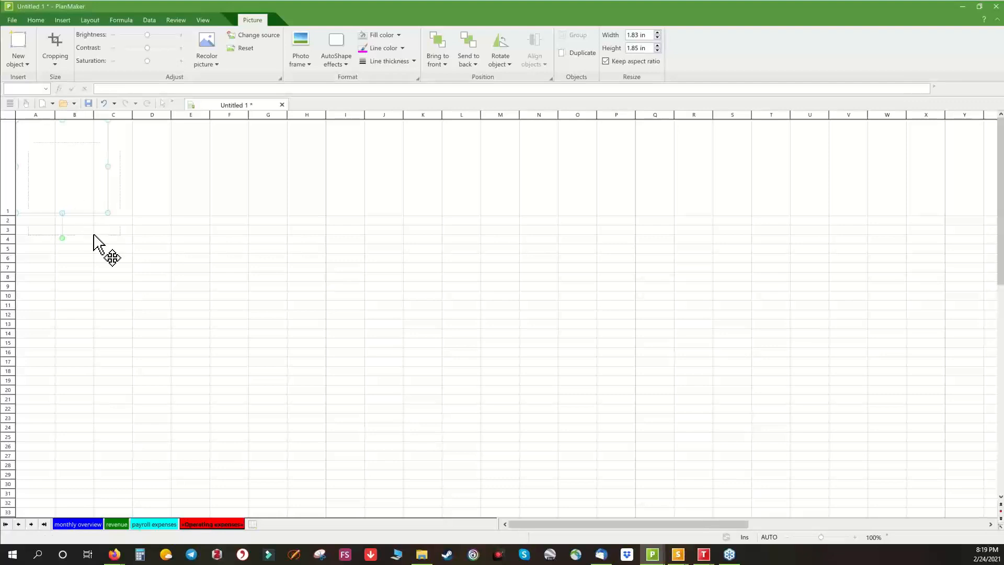
click(95, 236)
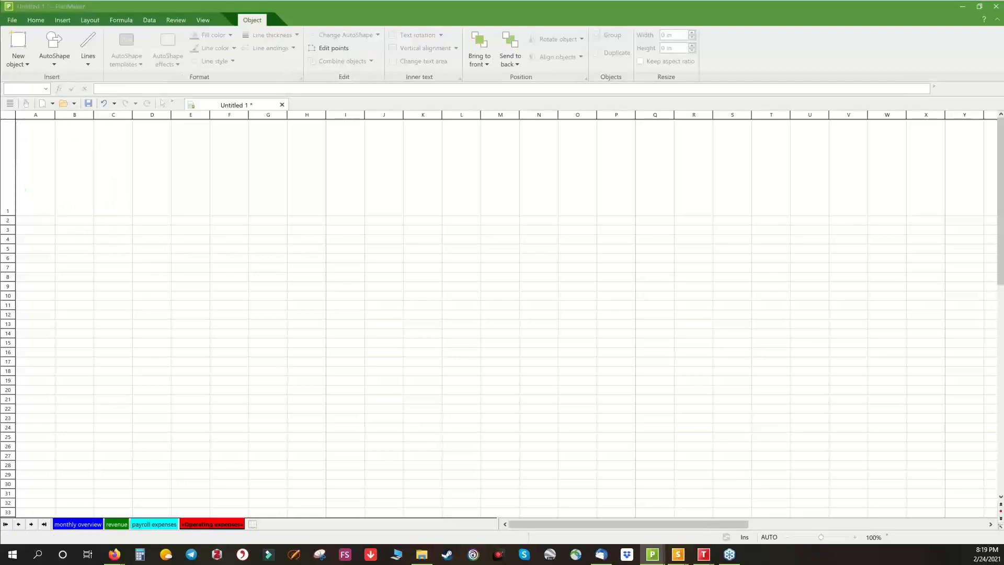
click(82, 150)
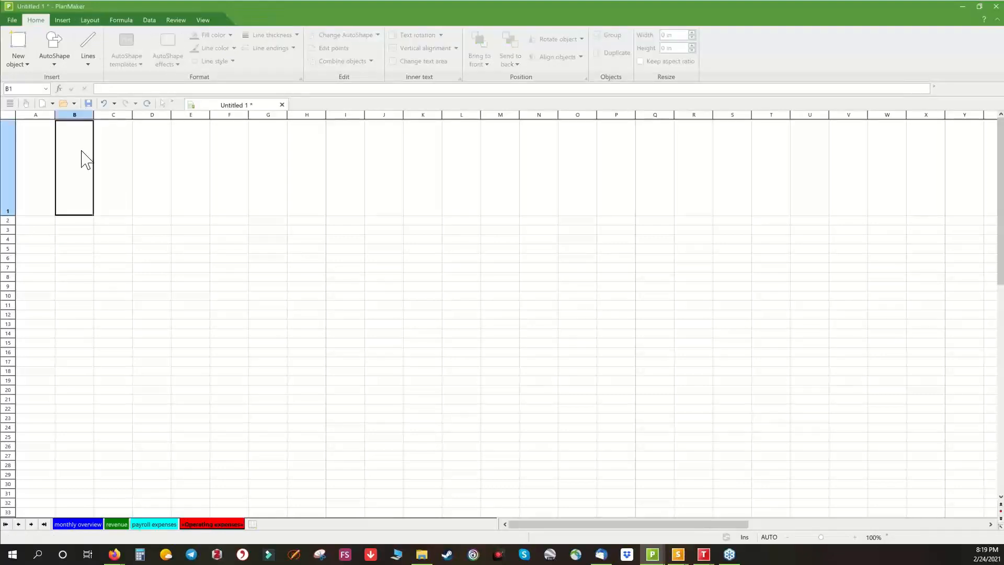
click(129, 203)
click(130, 212)
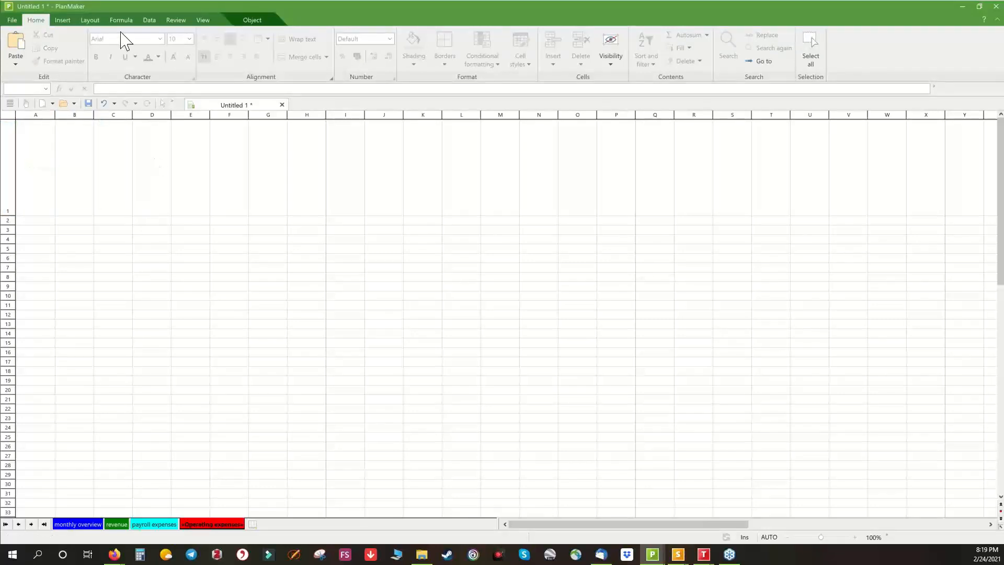
Insert the LOGO picture from the WEBINAR folder and fit it inside row 1, over columns A and B of the Operating expenses worksheet.
click(62, 20)
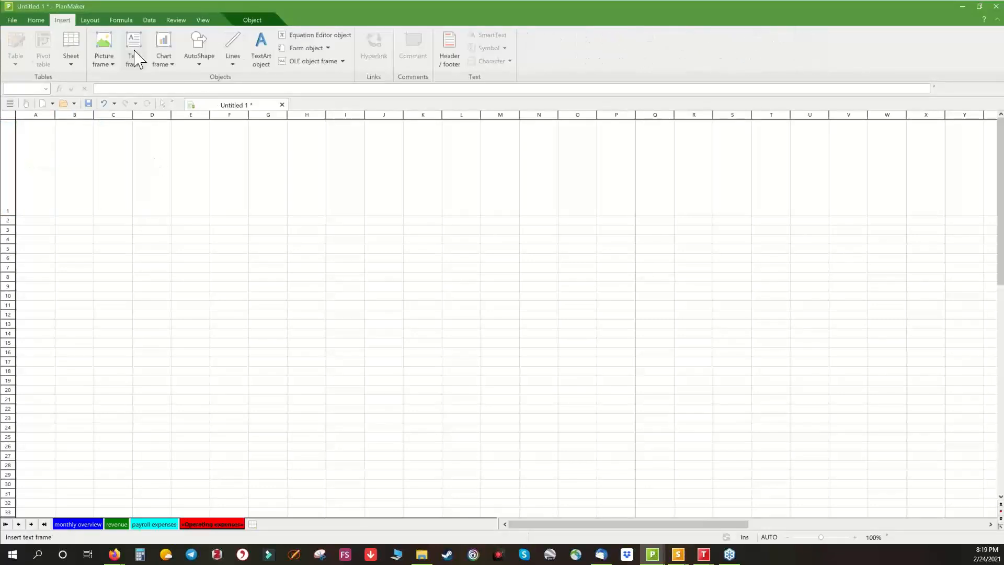
click(111, 52)
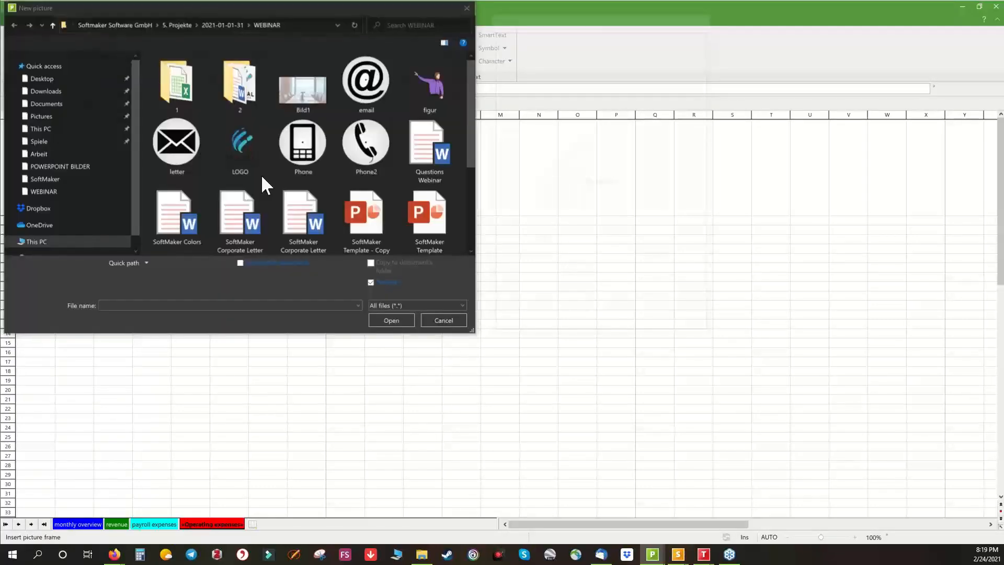
click(240, 144)
click(391, 320)
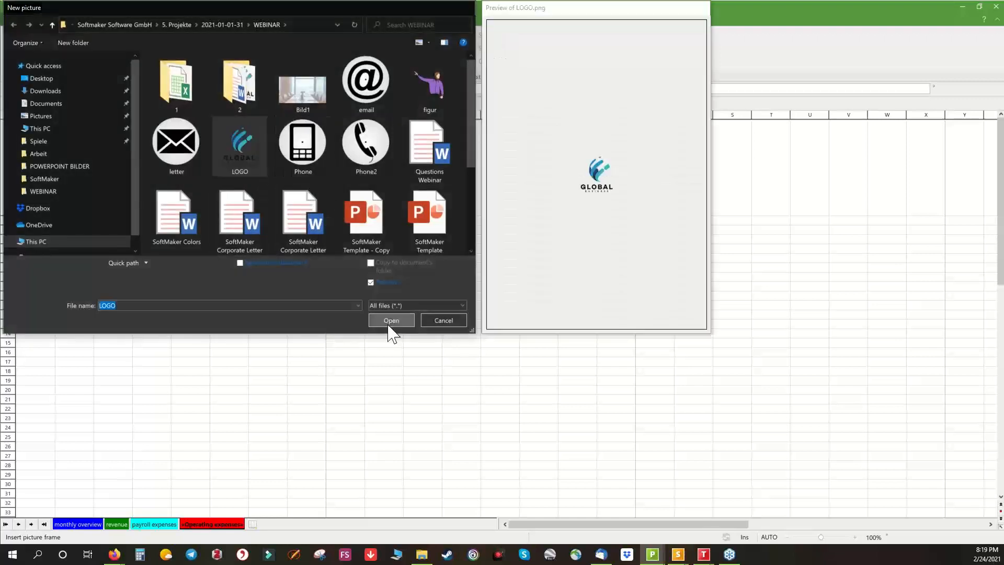
drag(78, 197, 46, 202)
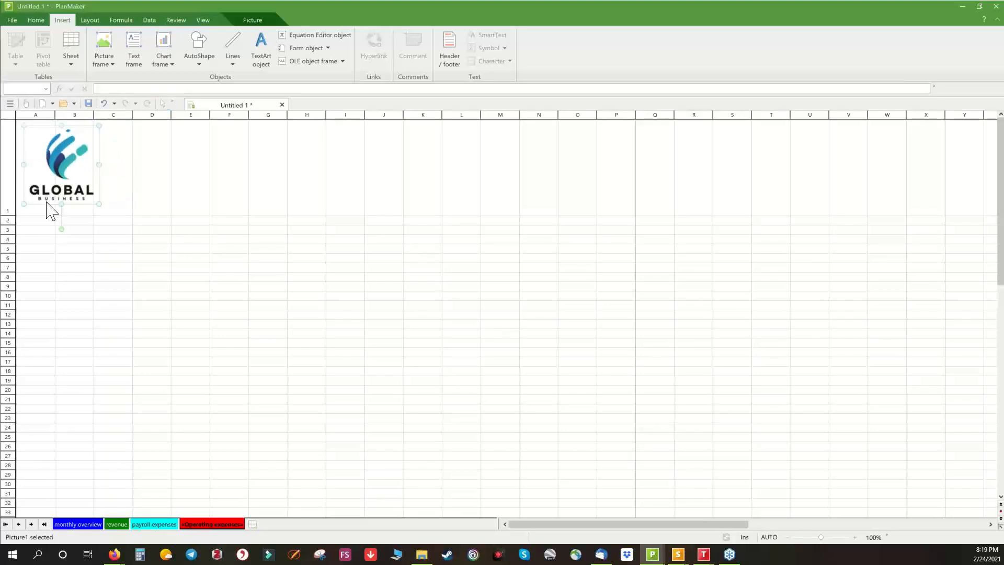
Set row 1 of the payroll expenses worksheet to a height of 1.9 and paste the copied logo into it.
click(168, 524)
click(11, 126)
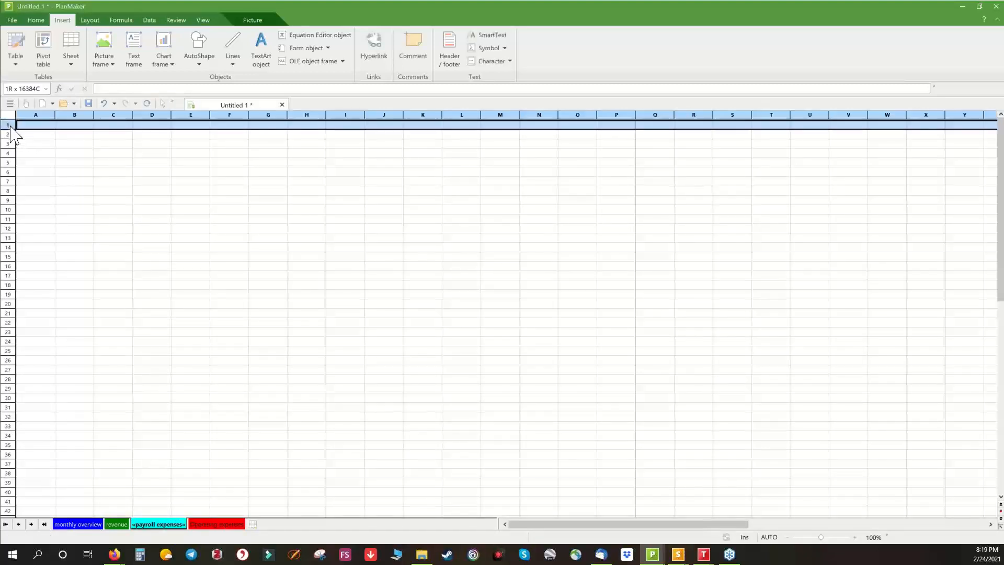
right_click(11, 126)
click(42, 211)
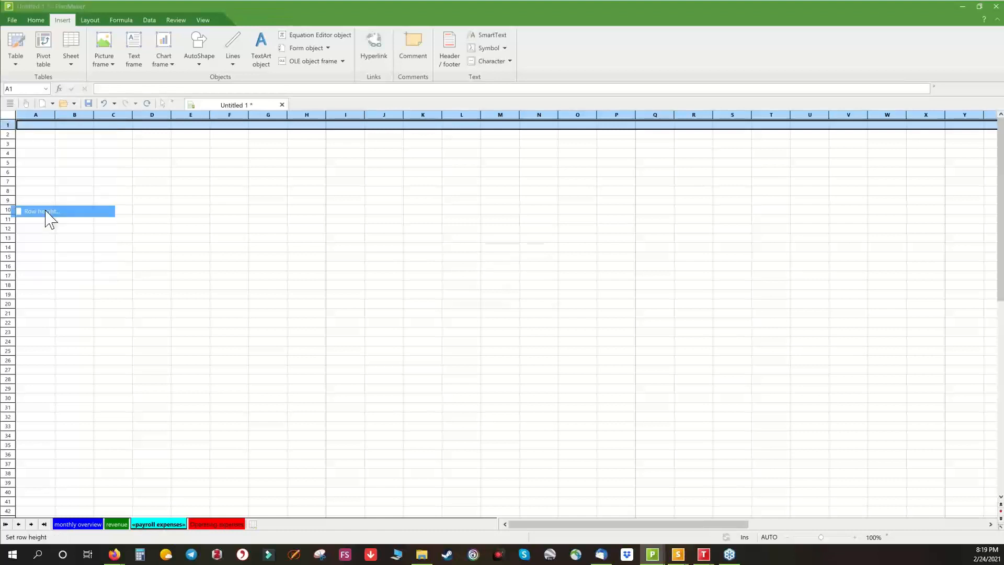
text(1.9)
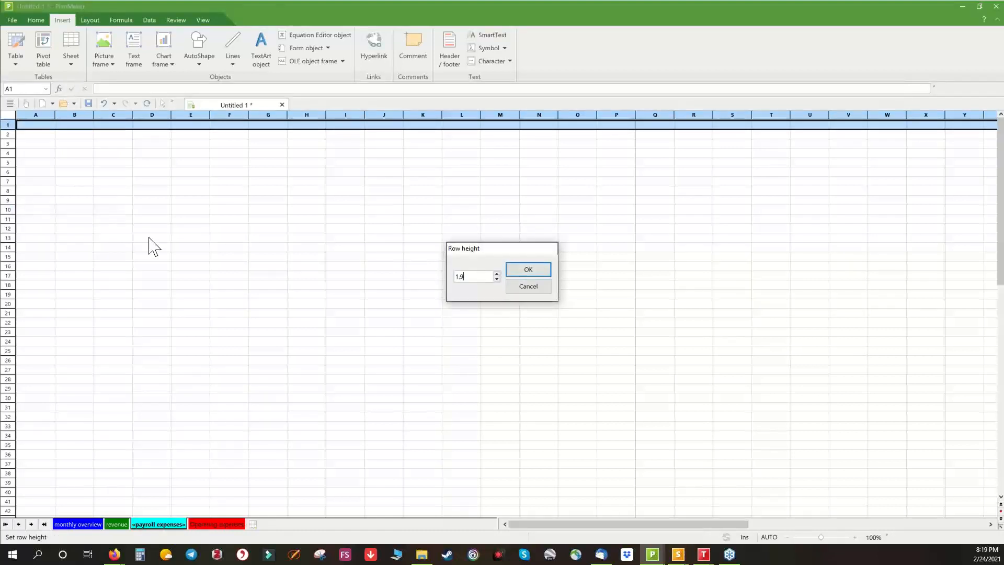
key(Return)
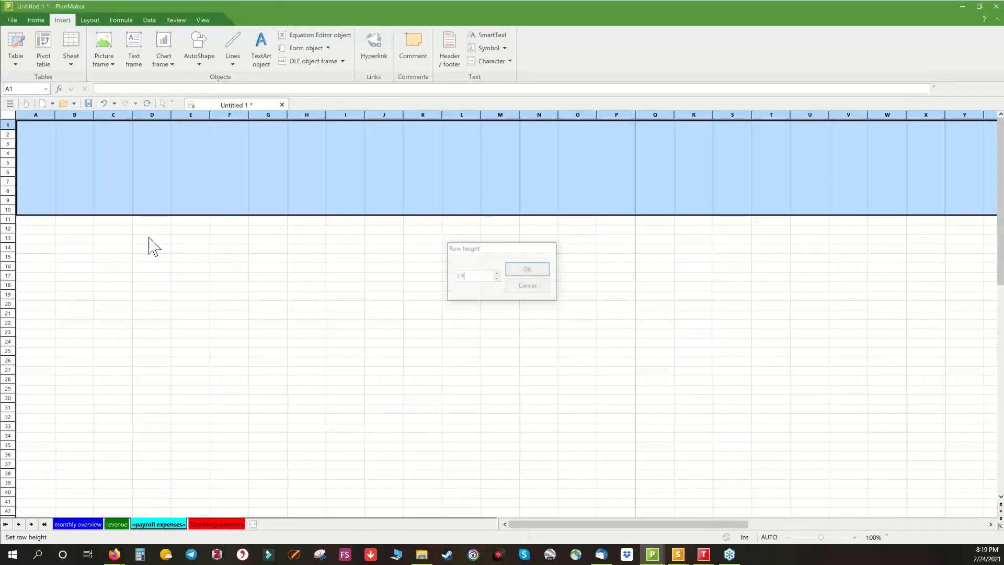
key(ctrl+v)
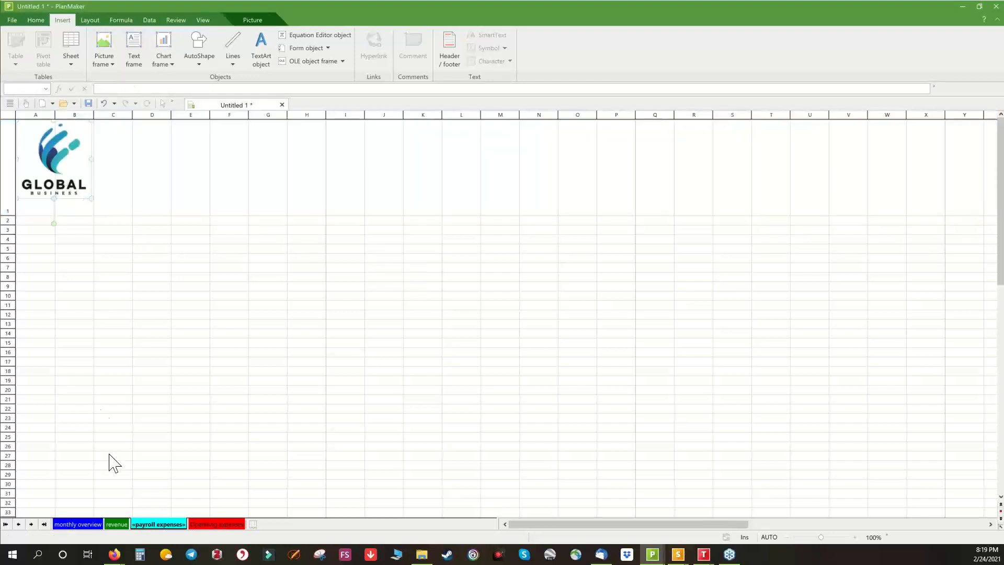
Set row 1 of the revenue worksheet to a height of 1.9 and paste the copied logo there.
click(120, 524)
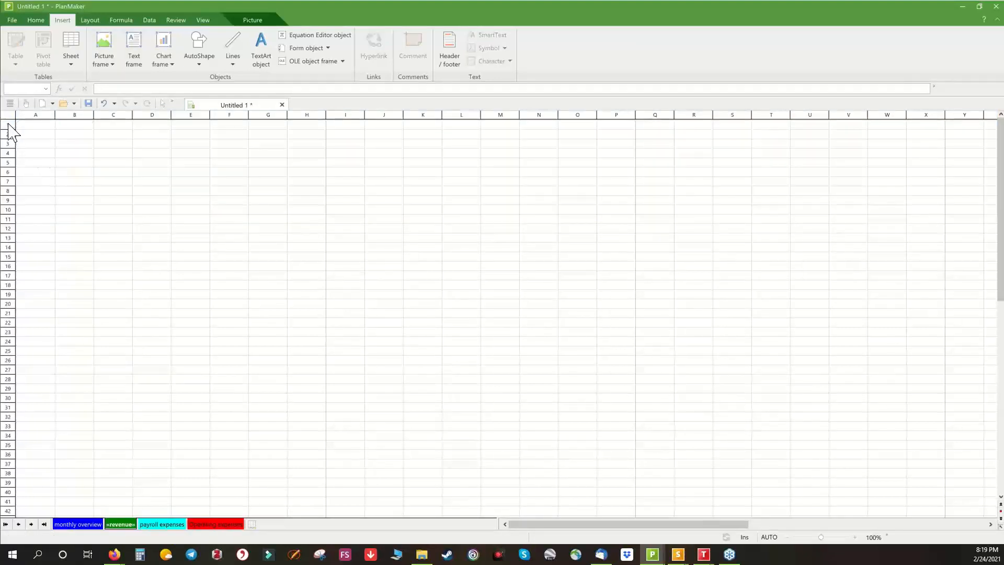
right_click(8, 125)
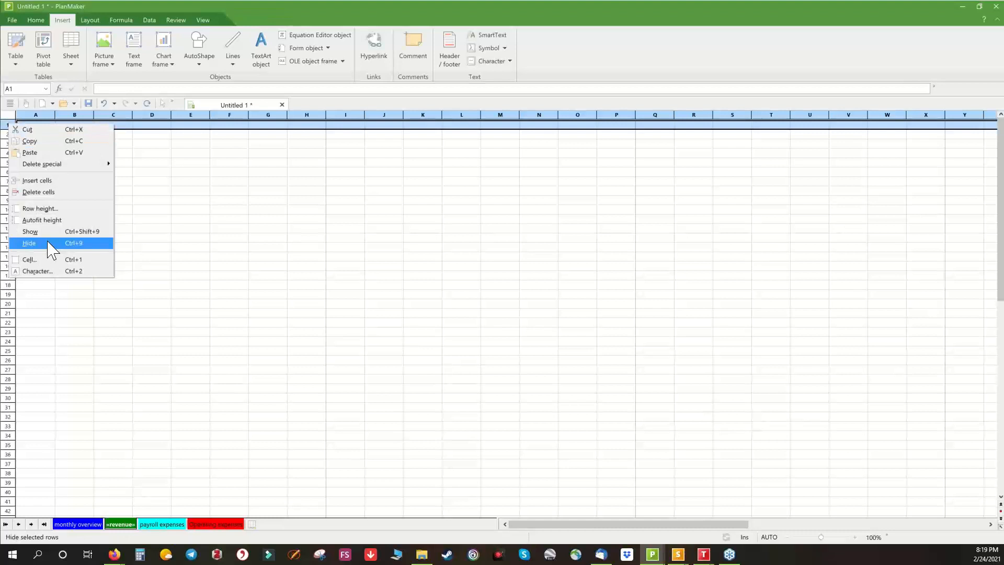
click(42, 209)
text(1.9)
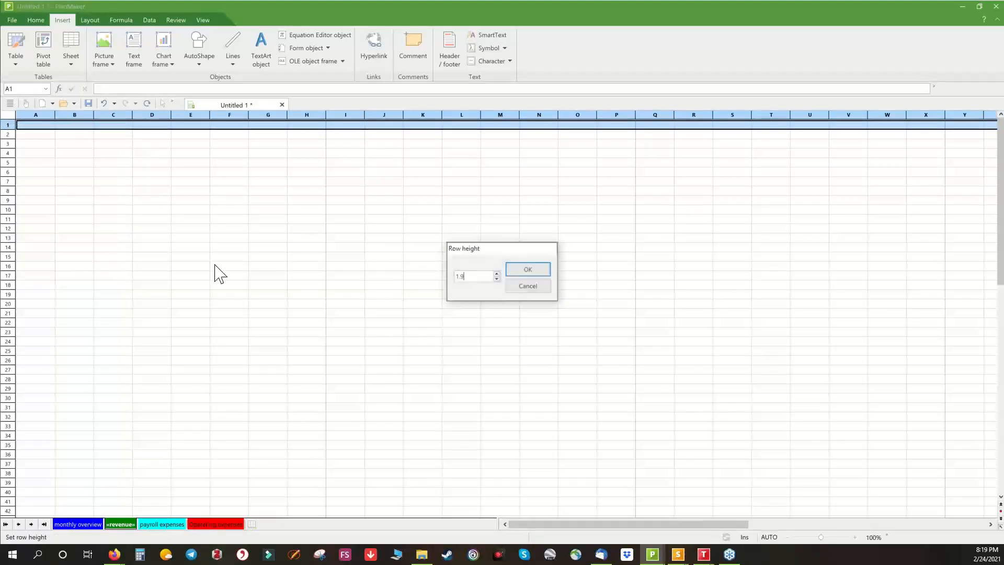
key(Return)
click(41, 181)
key(ctrl+v)
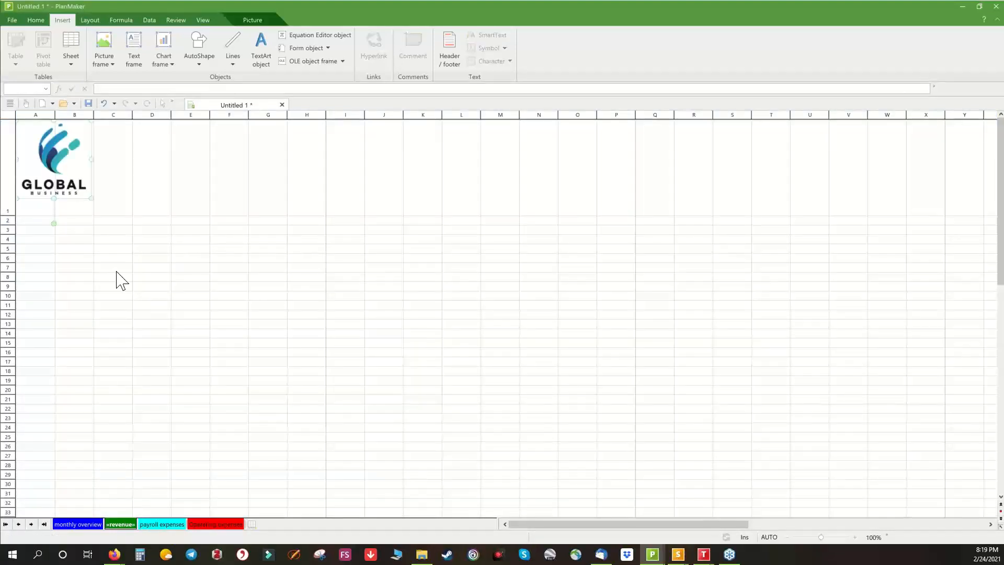
Give row 1 of the monthly overview worksheet the same height as on the other sheets and paste the logo into it.
click(75, 525)
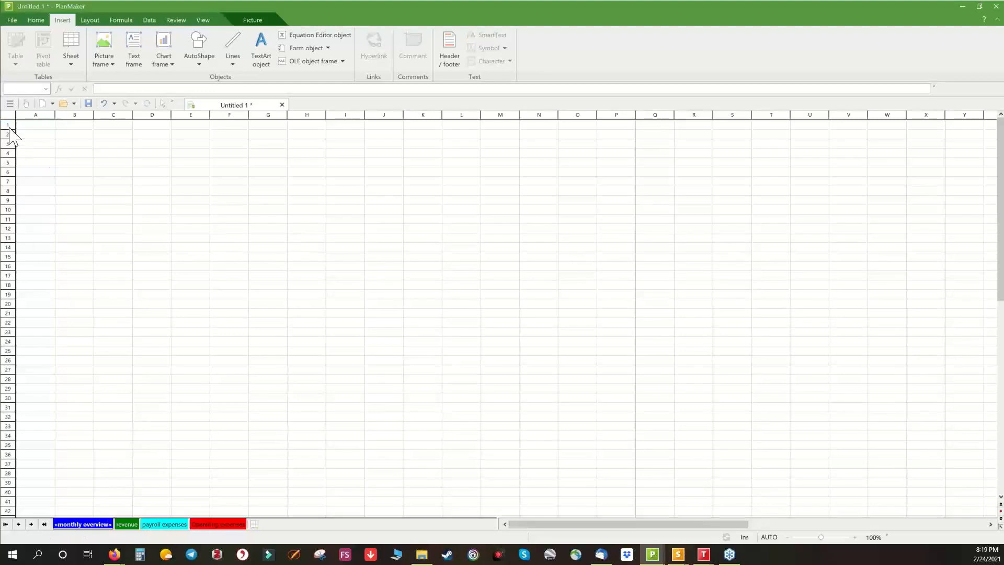
click(9, 124)
right_click(9, 126)
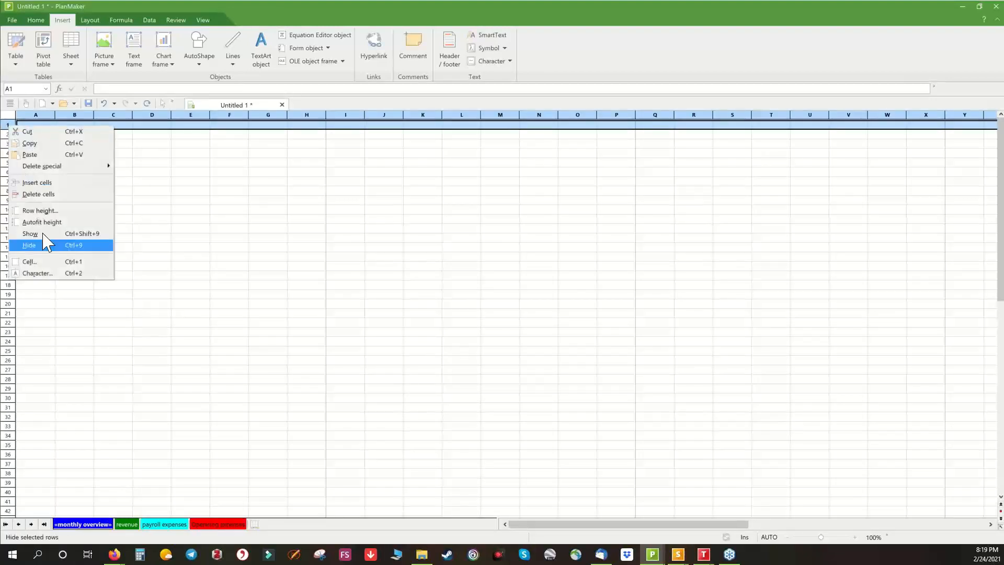
click(52, 212)
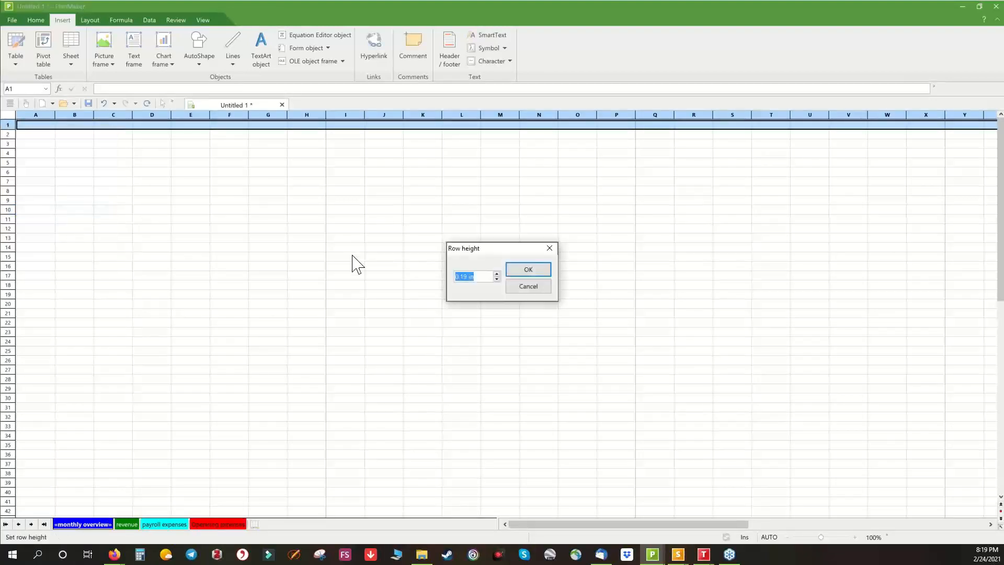
key(Return)
key(ctrl+v)
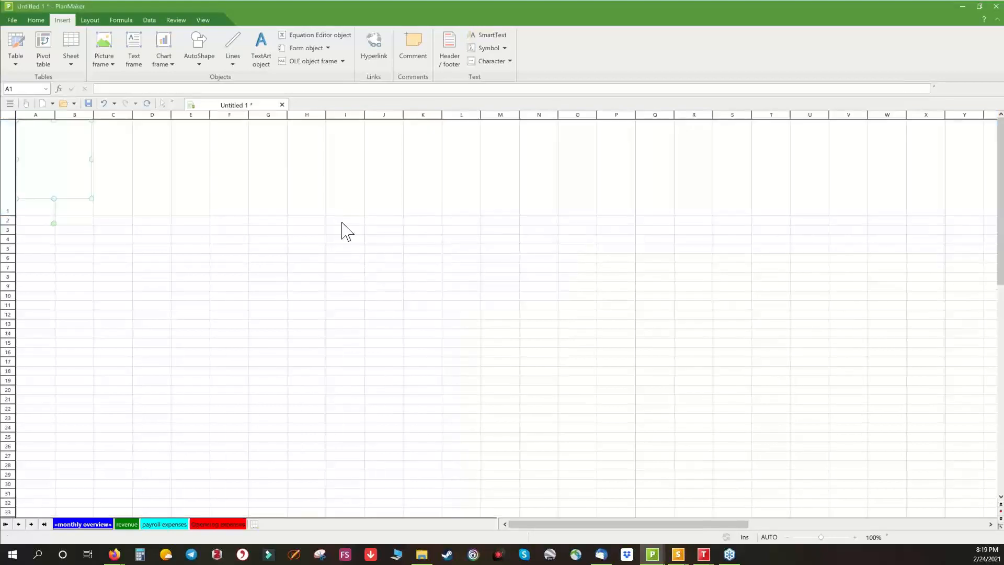
click(115, 325)
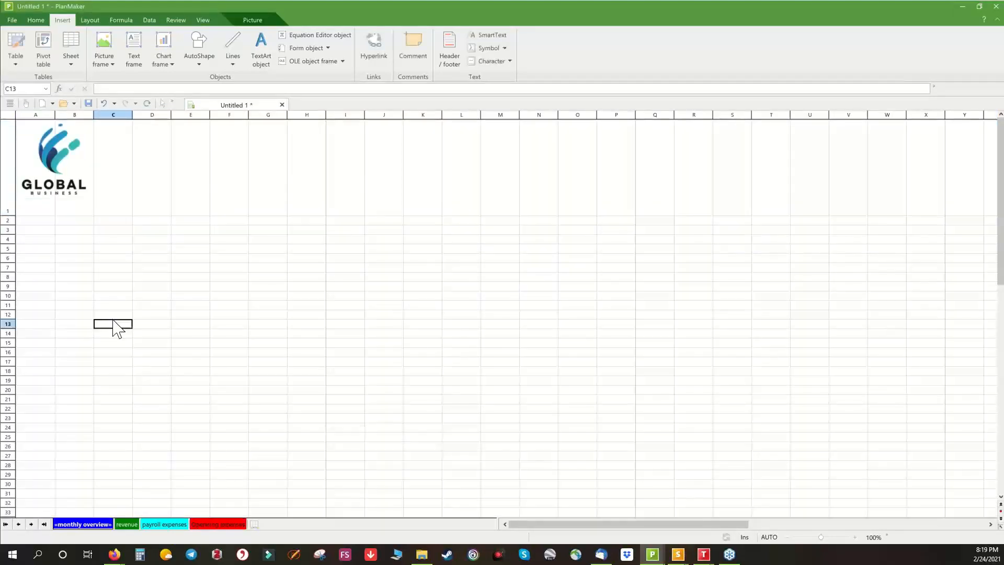
Merge cells A3 to D4 below the logo on the Operating expenses worksheet.
click(215, 525)
click(45, 229)
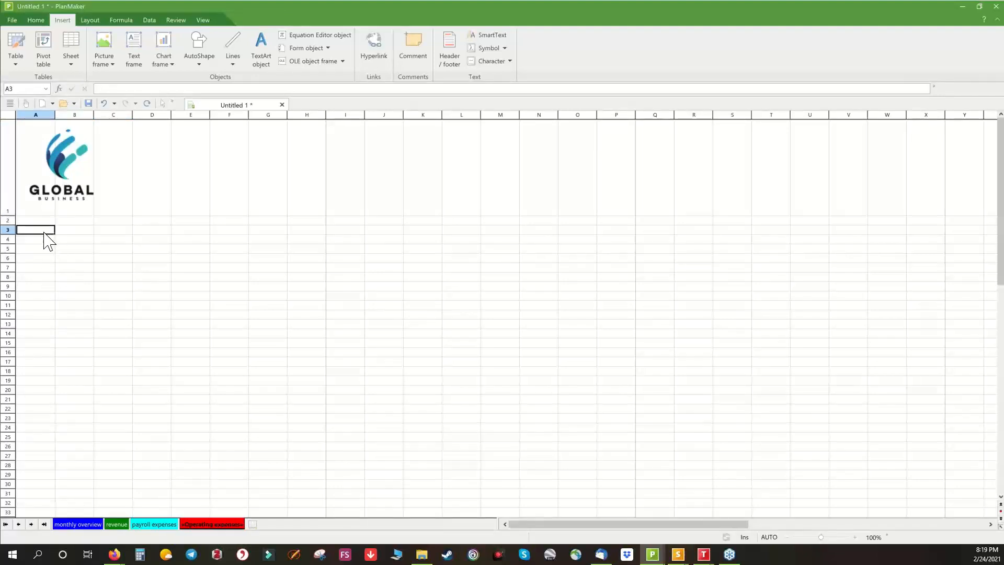
drag(43, 231, 141, 239)
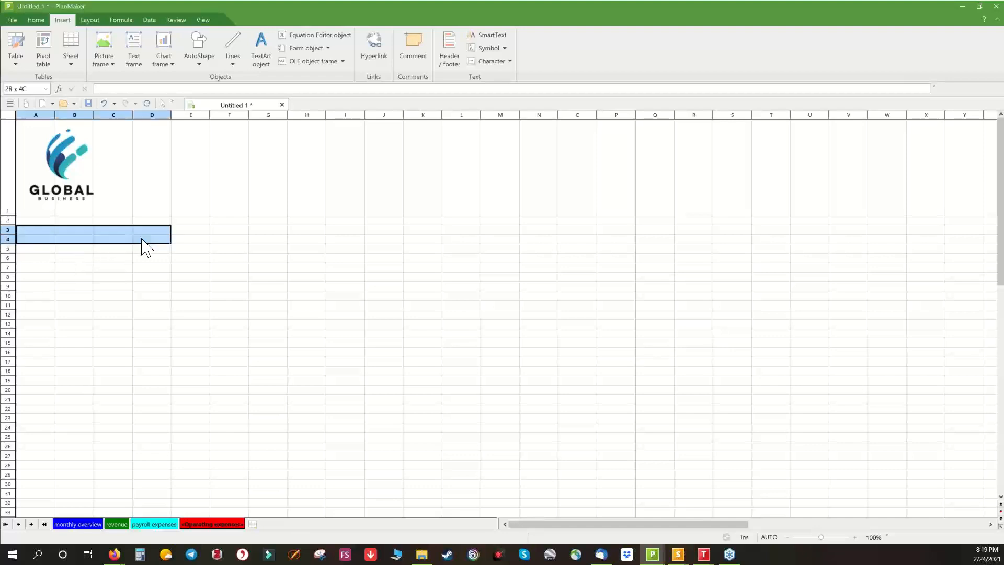
click(35, 20)
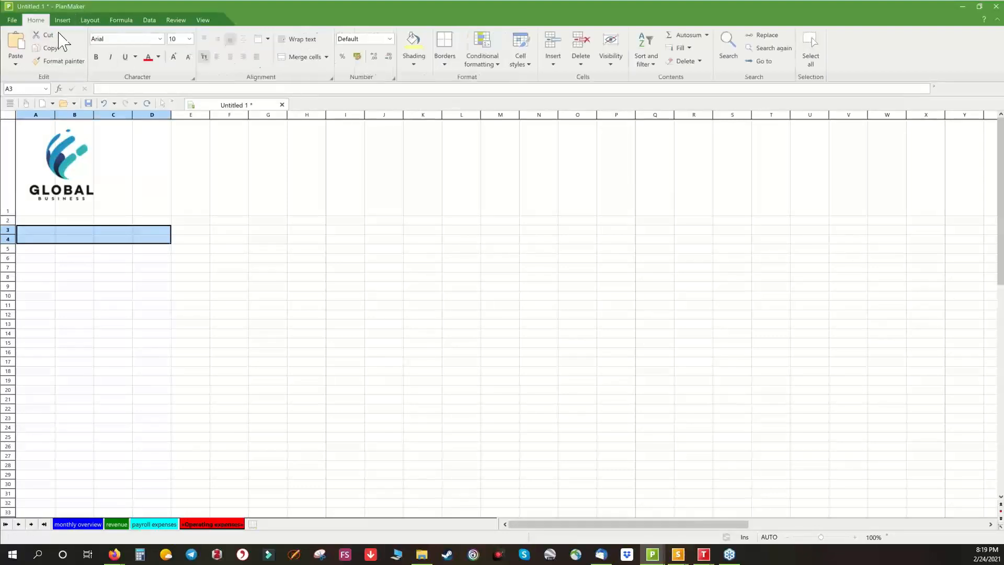
click(303, 57)
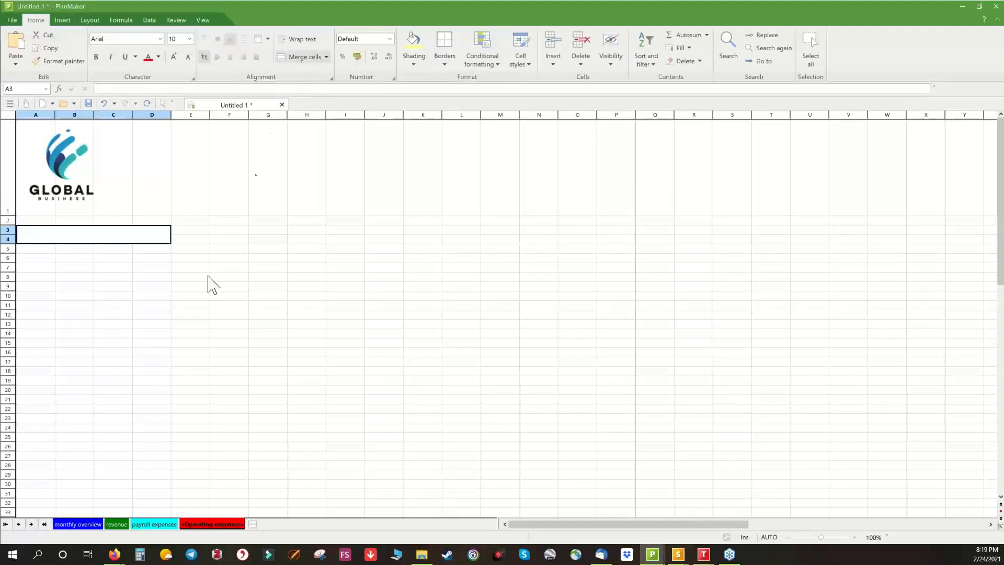
click(325, 57)
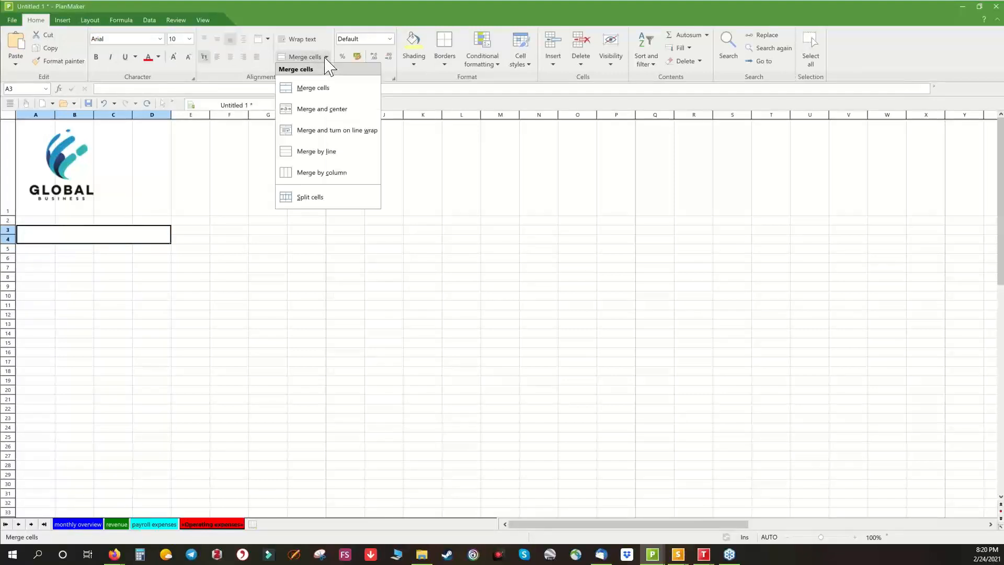
click(200, 283)
Shade the merged cell A3:D4 with a medium blue from the color variations.
click(73, 231)
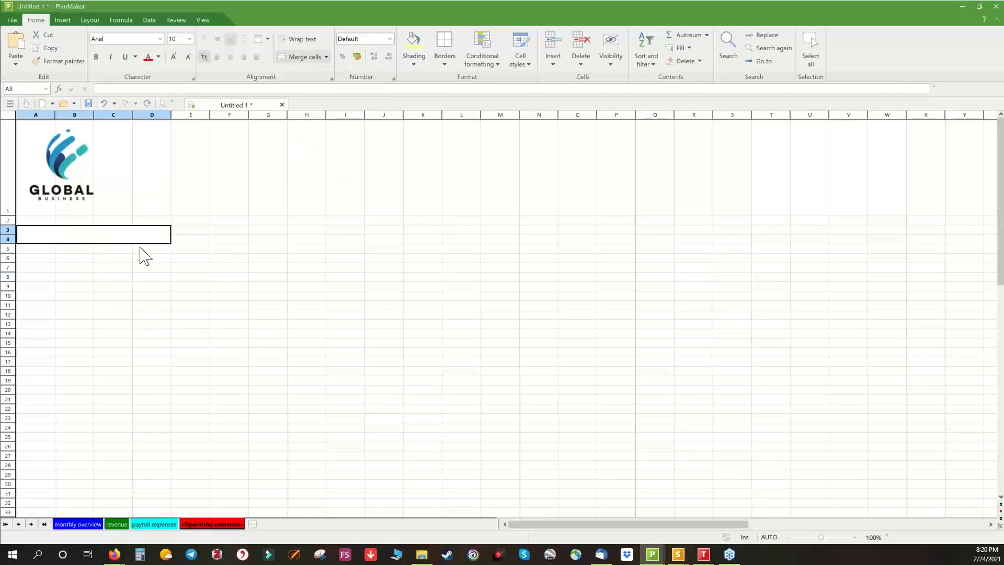
click(413, 64)
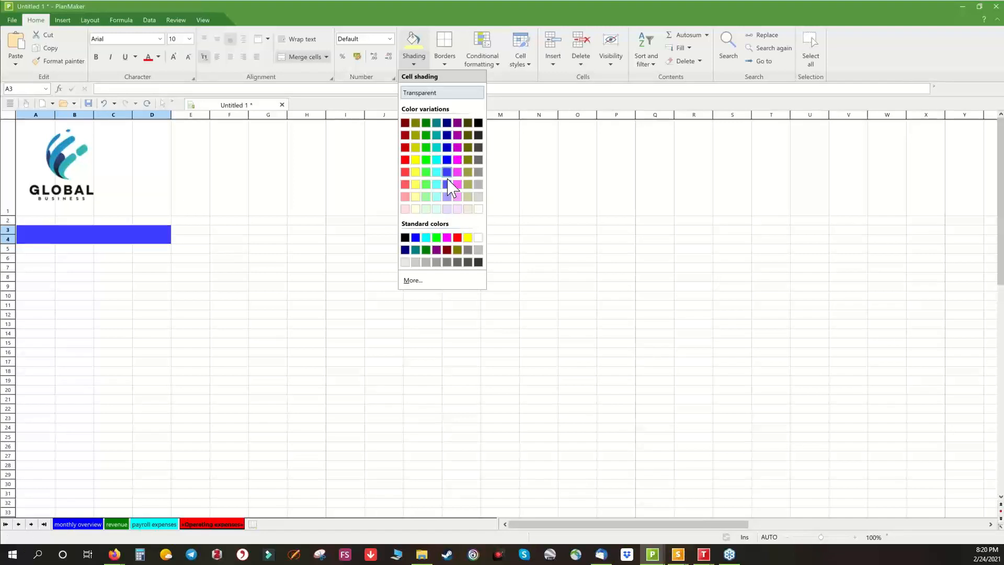
click(447, 197)
click(152, 286)
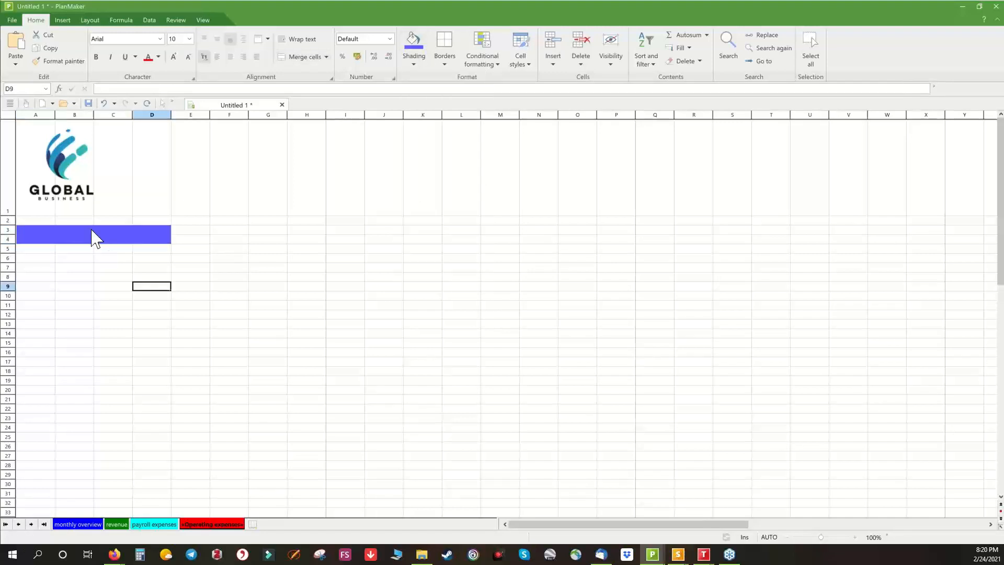
Enter the title "monthly budget" in the blue merged cell A3:D4.
click(99, 242)
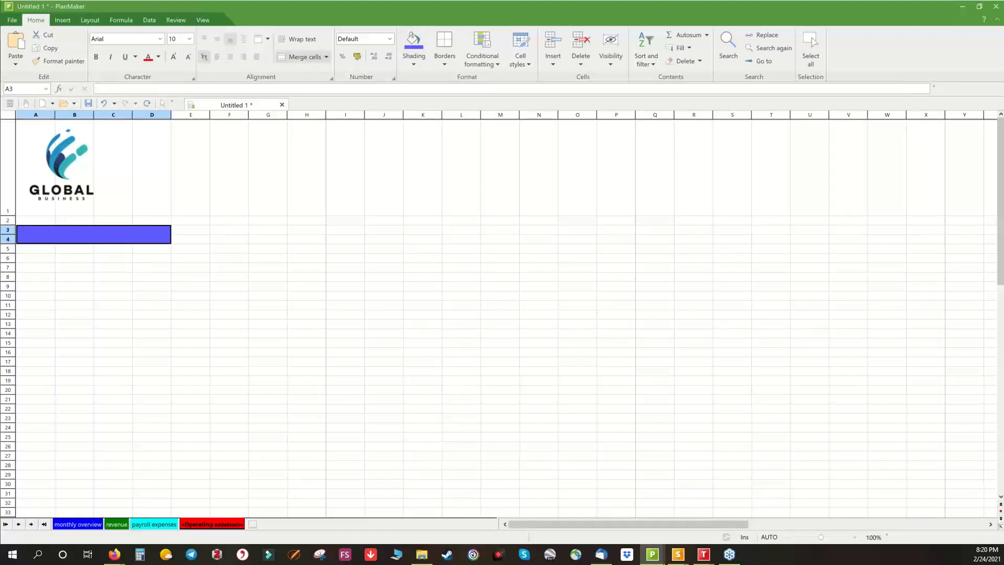
text(mon)
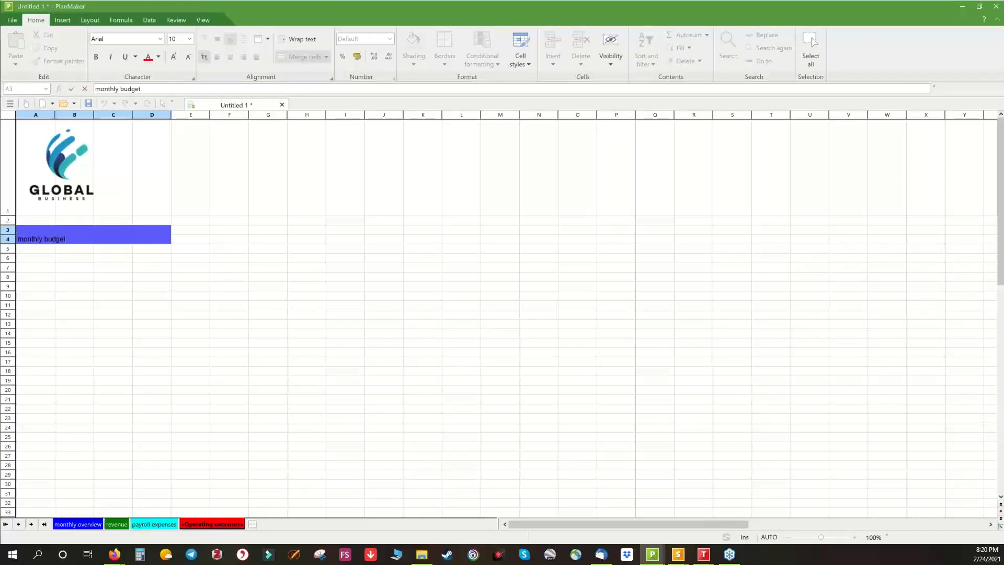
text(thly budget)
key(Return)
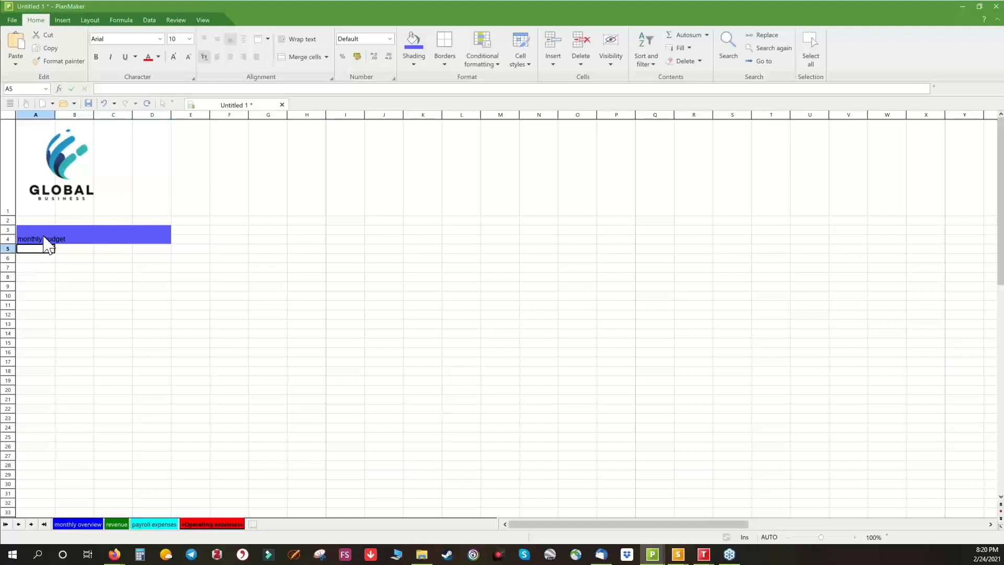
Make the "monthly budget" title text white and center it horizontally and vertically in its cell.
click(47, 240)
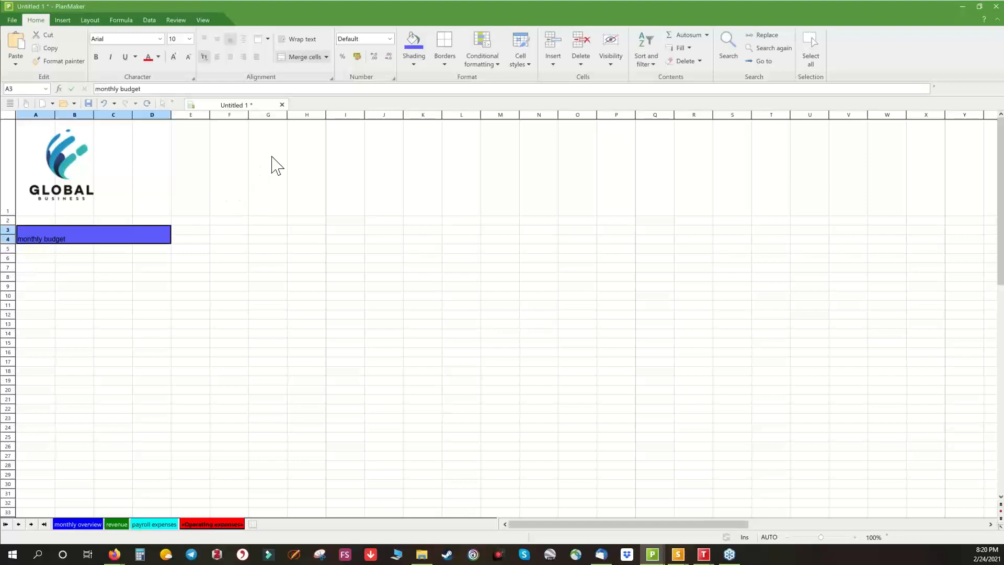
click(158, 57)
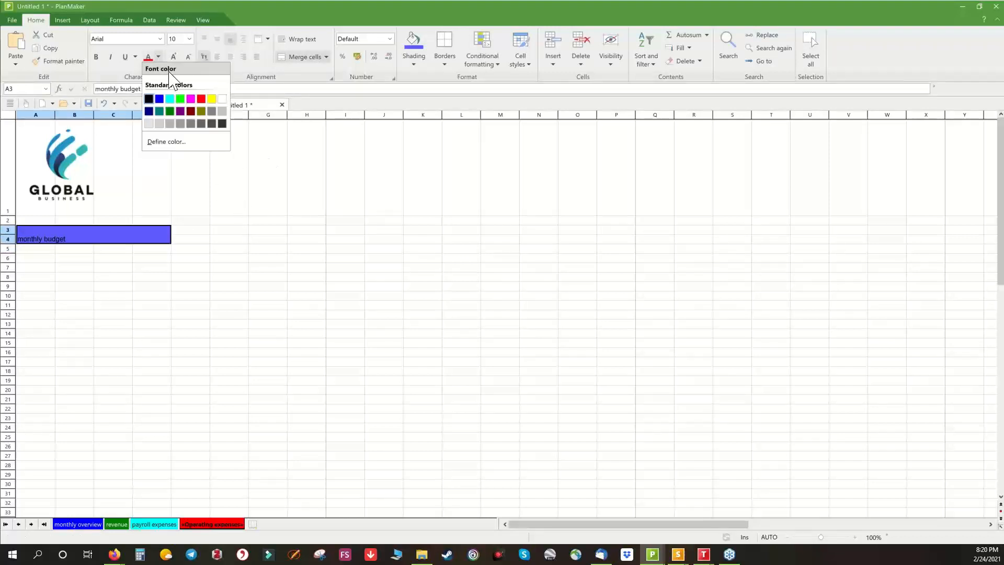
click(222, 98)
click(230, 56)
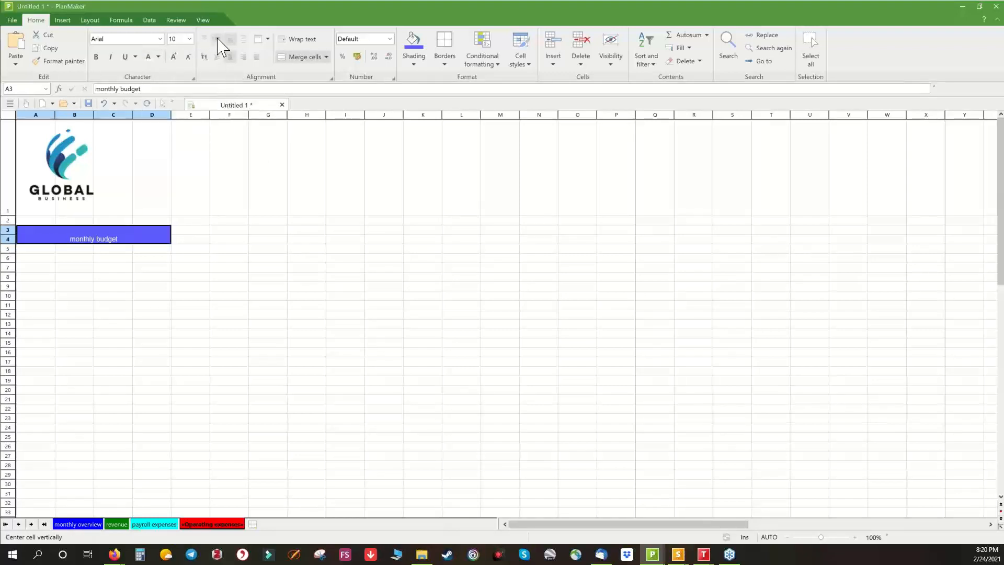
click(218, 39)
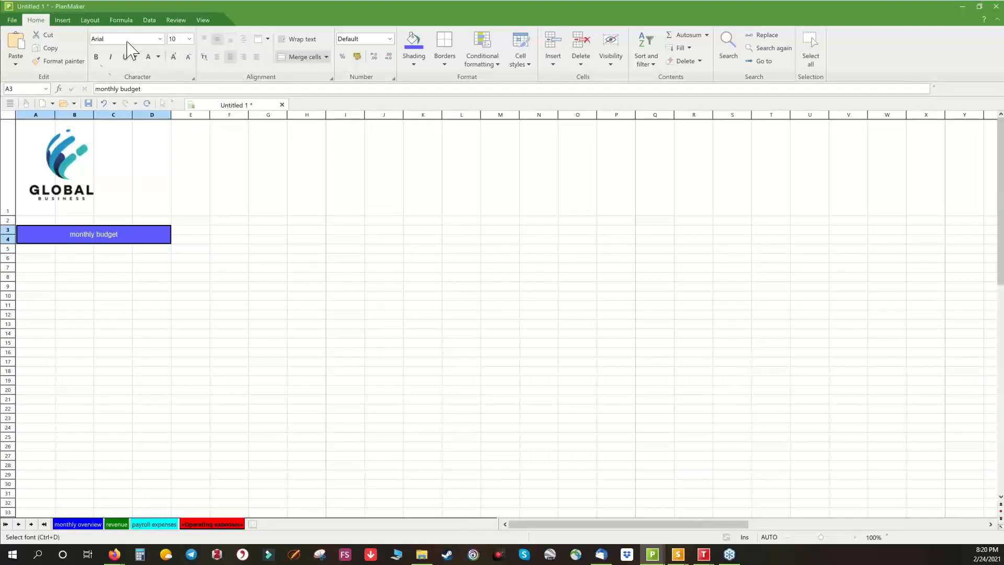
Format the "monthly budget" title in bold Arial Narrow at size 15.
click(96, 56)
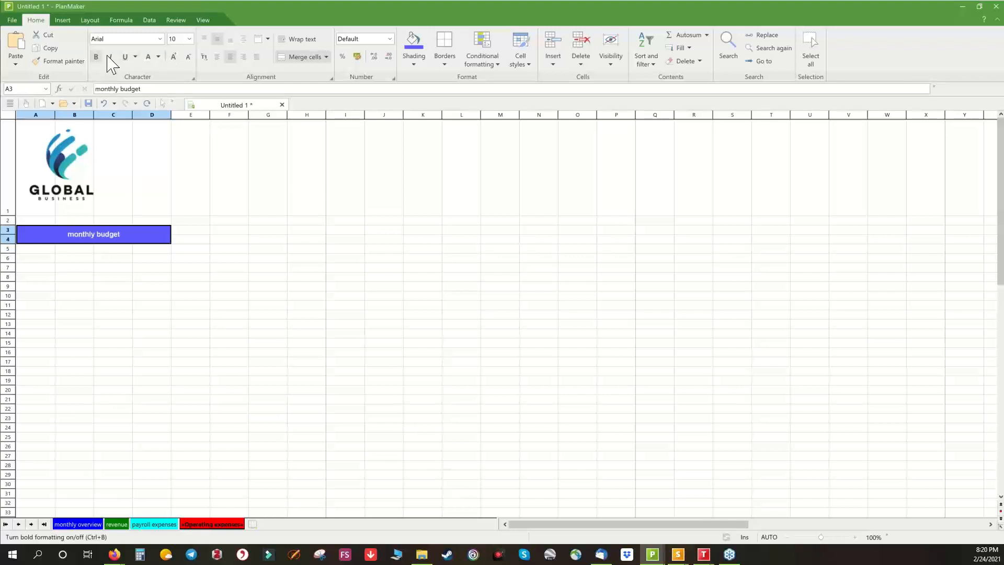
click(186, 40)
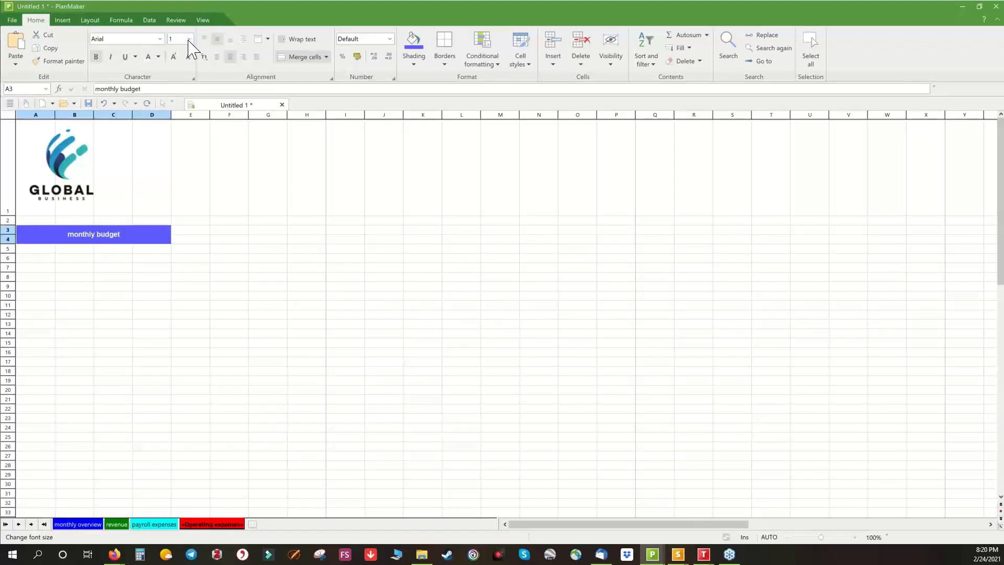
text(15)
key(Return)
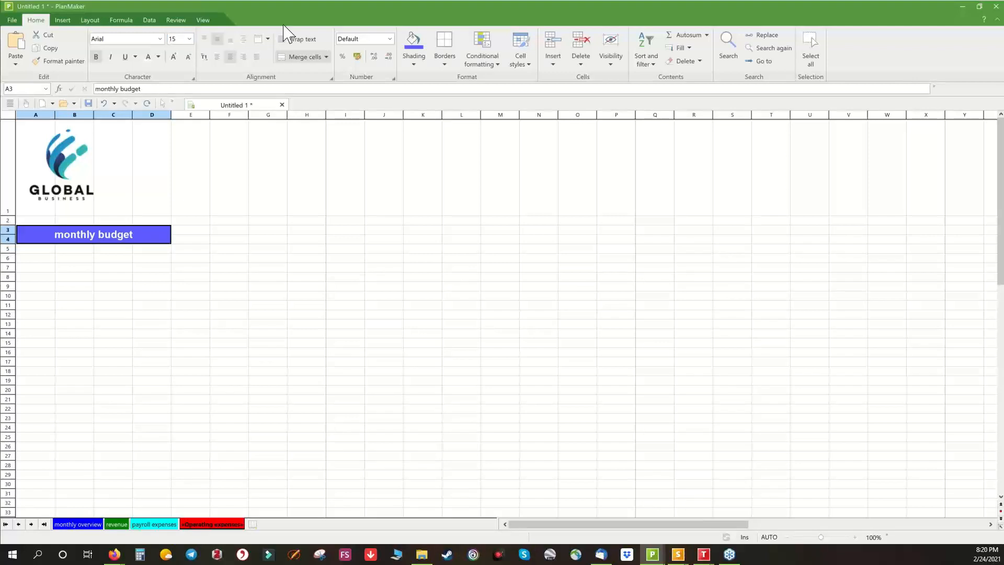
click(160, 39)
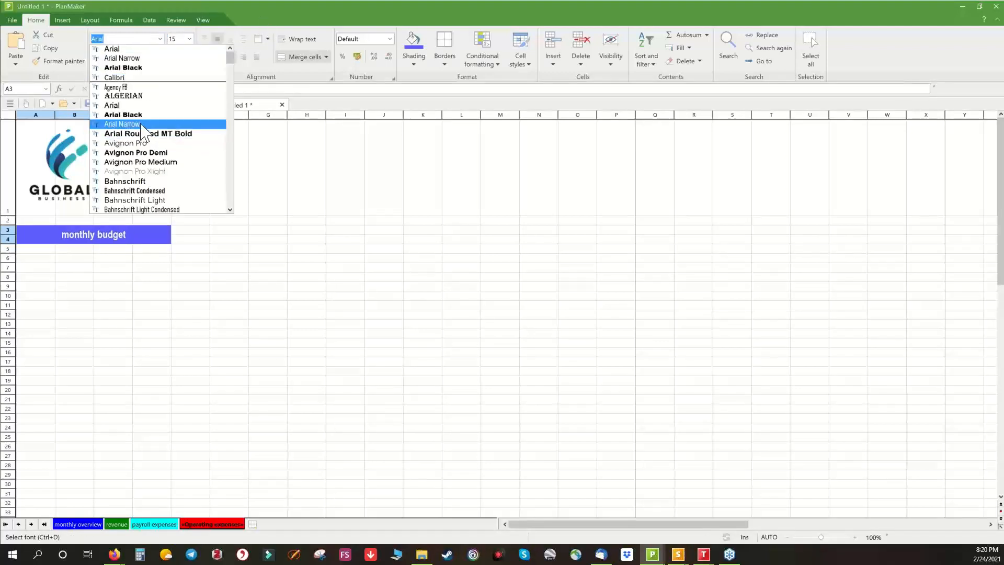
click(125, 334)
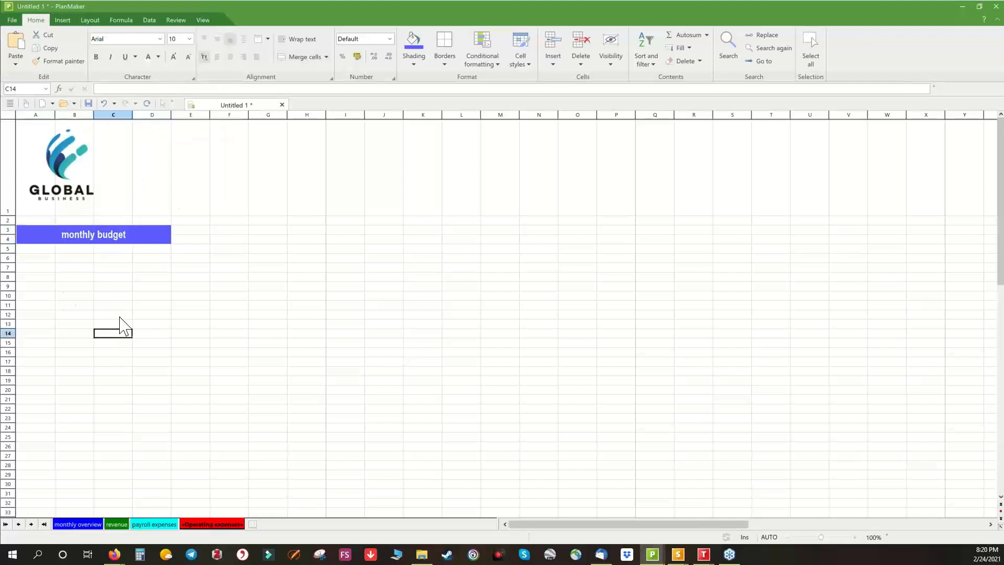
click(26, 259)
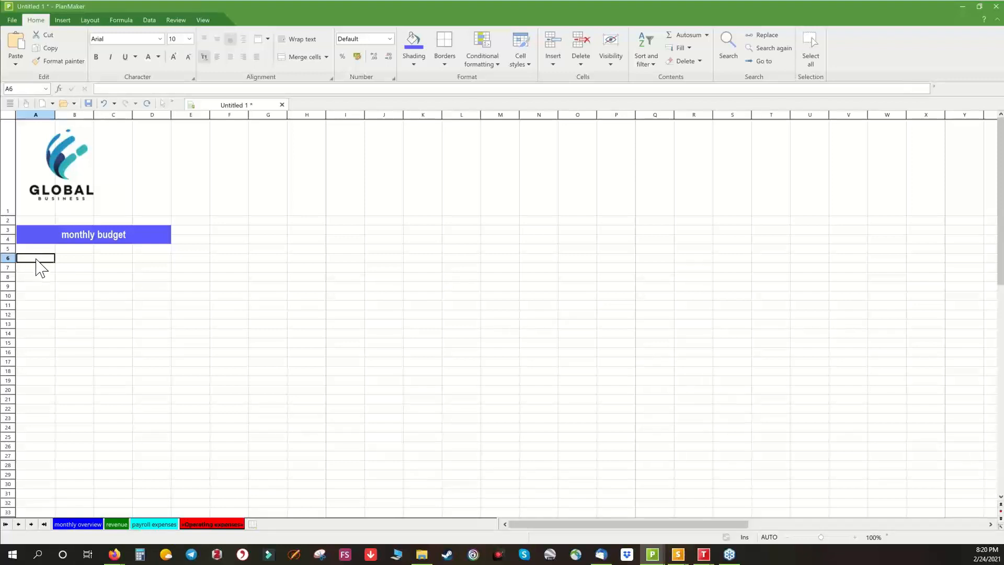
Apply the "60% - Accent3" cell style to cells A5:A6 below the "monthly budget" title.
click(42, 249)
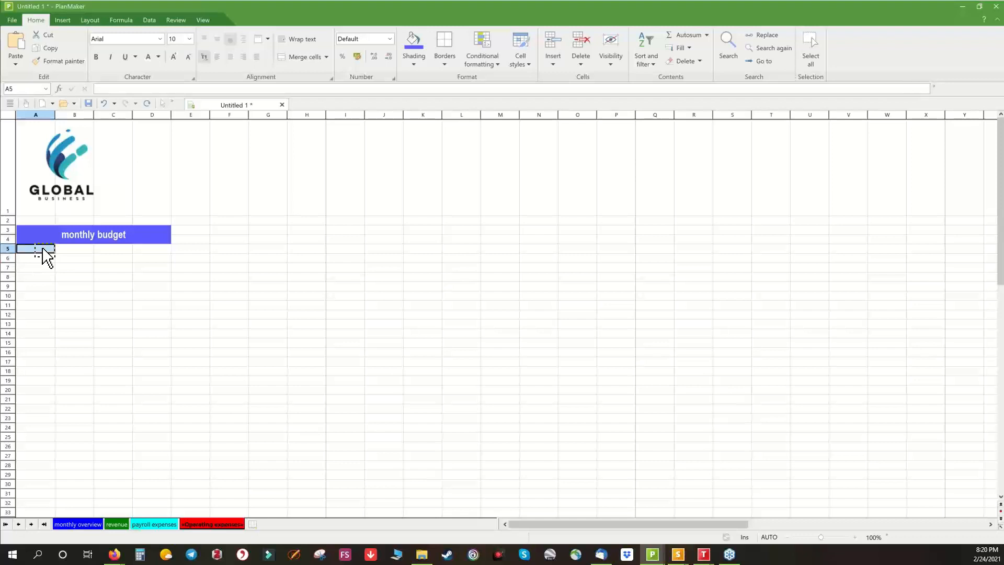
mouse_move(42, 249)
mouse_down()
mouse_move(88, 256)
mouse_move(42, 254)
mouse_up()
click(525, 62)
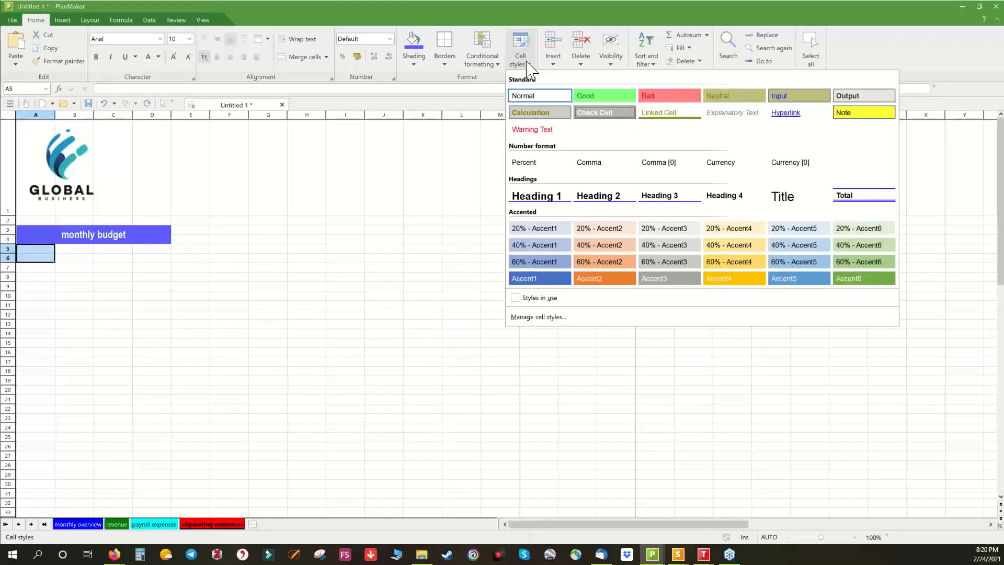
click(679, 262)
click(102, 294)
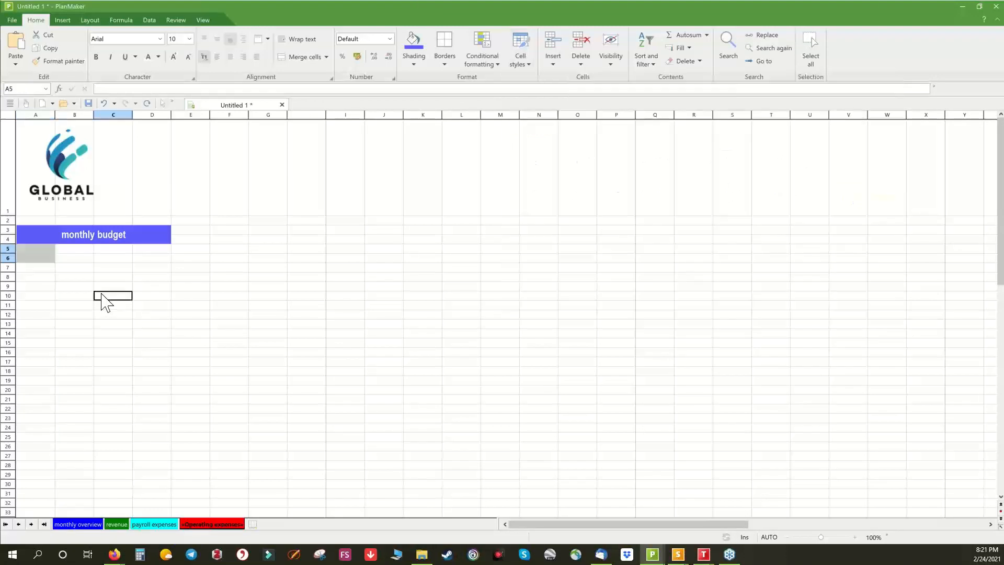
Extend the gray cell style from A5:A6 across to column D by filling the range A5:D6.
click(44, 259)
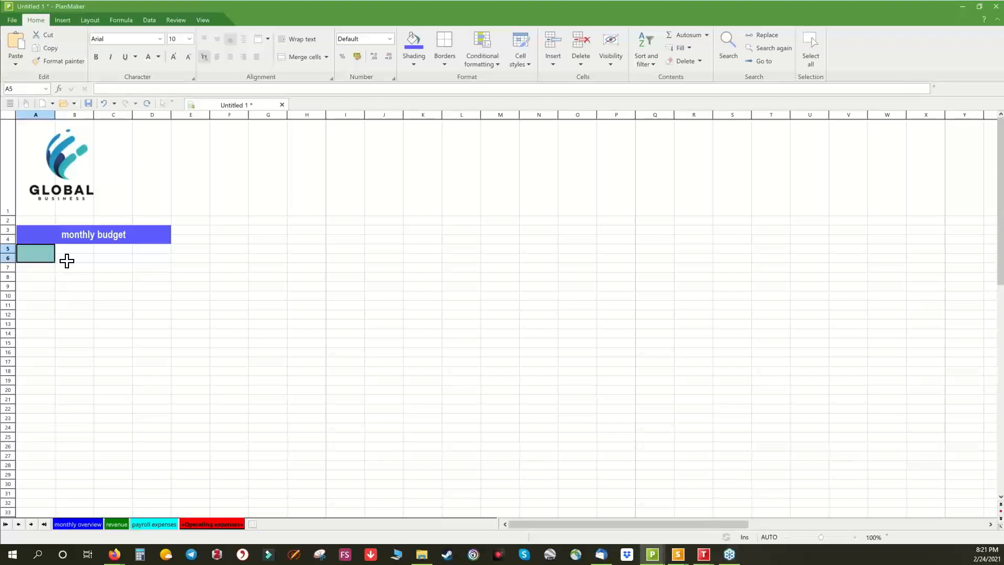
drag(67, 261, 157, 252)
click(113, 290)
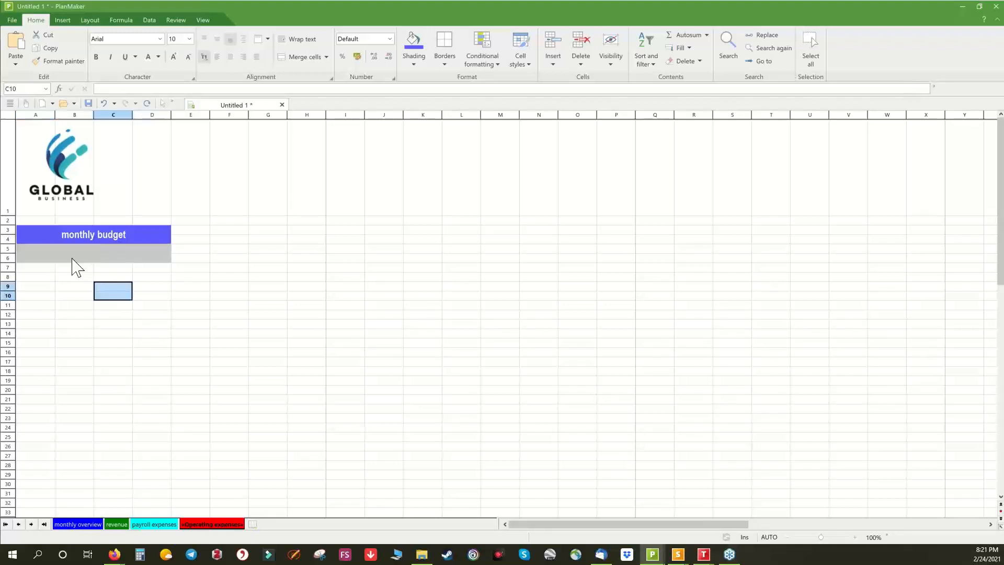
click(114, 258)
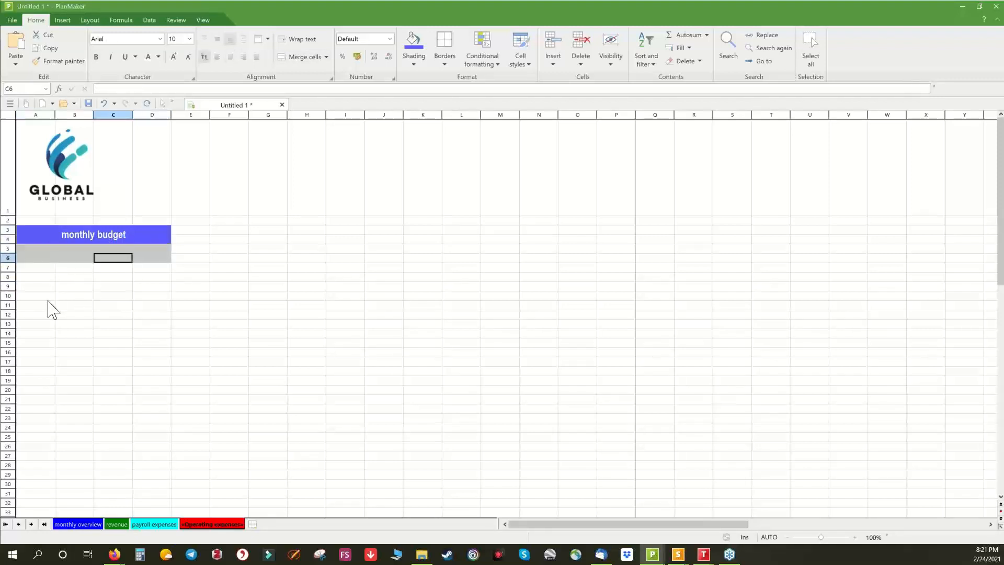
Select the cell range A7:A26 below the gray band.
click(35, 269)
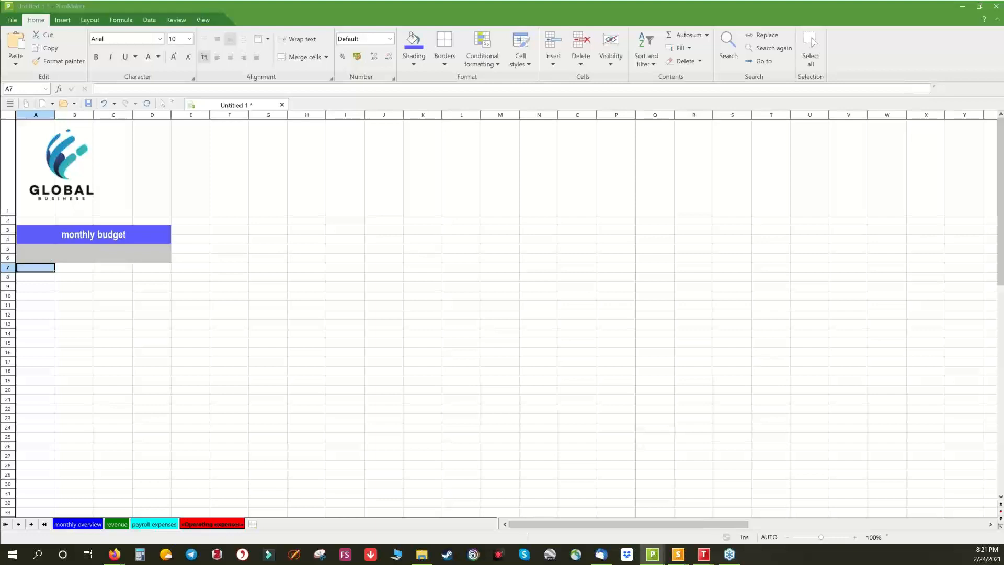
drag(37, 267, 26, 454)
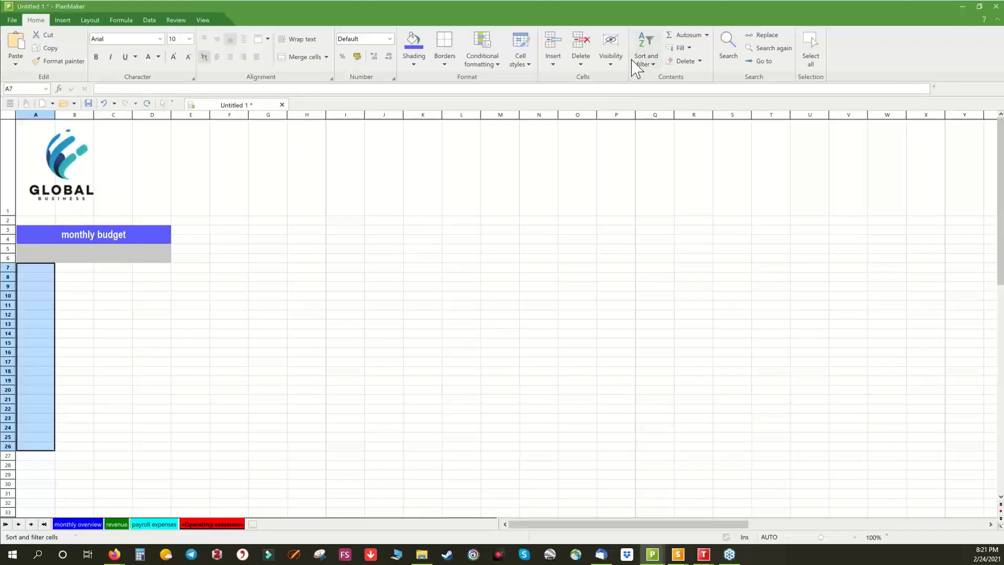
Apply the 40% - Accent3 cell style to A7:A26 and the 40% - Accent4 style to B7:B26.
click(526, 68)
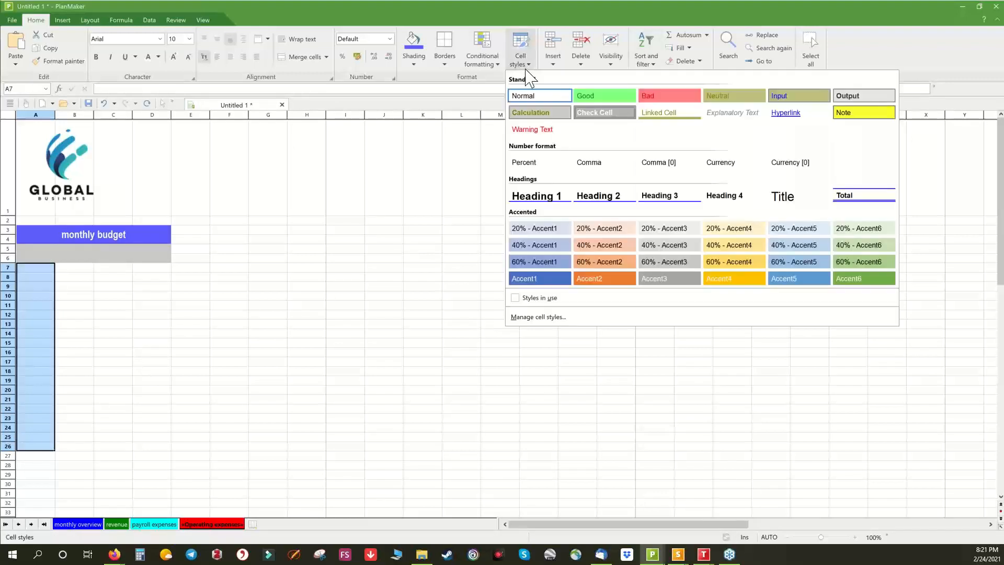
click(670, 250)
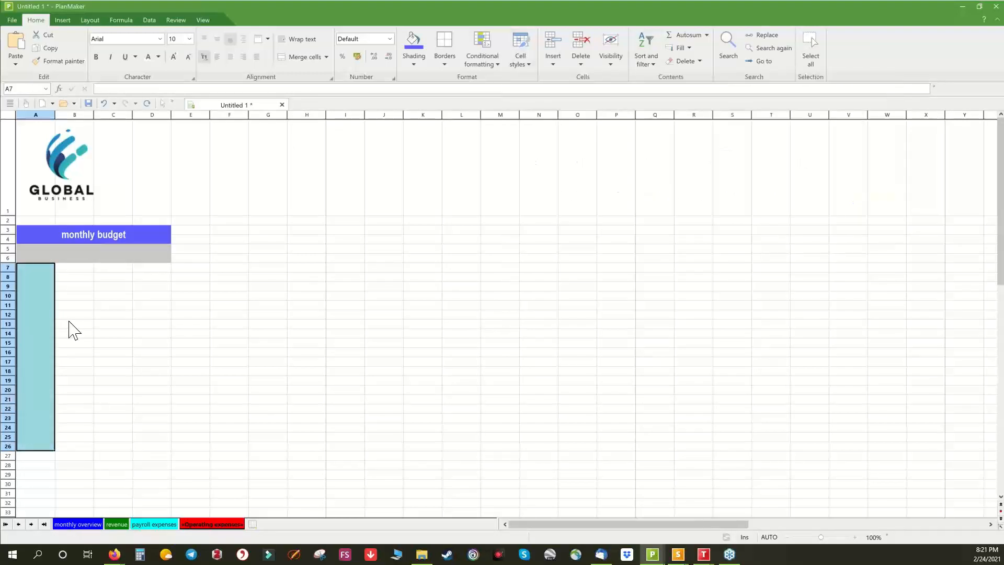
drag(73, 272, 74, 369)
drag(74, 412, 77, 447)
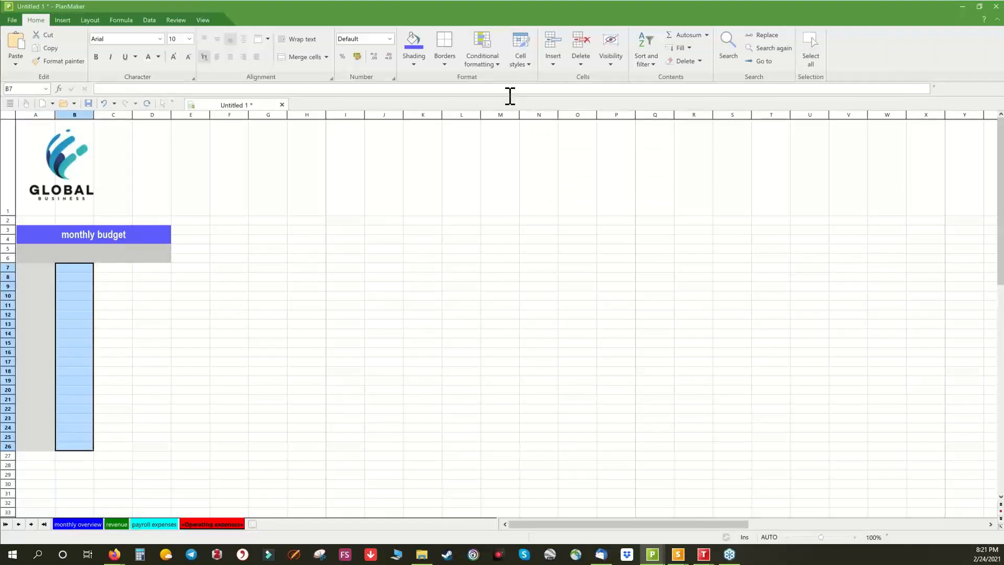
click(526, 68)
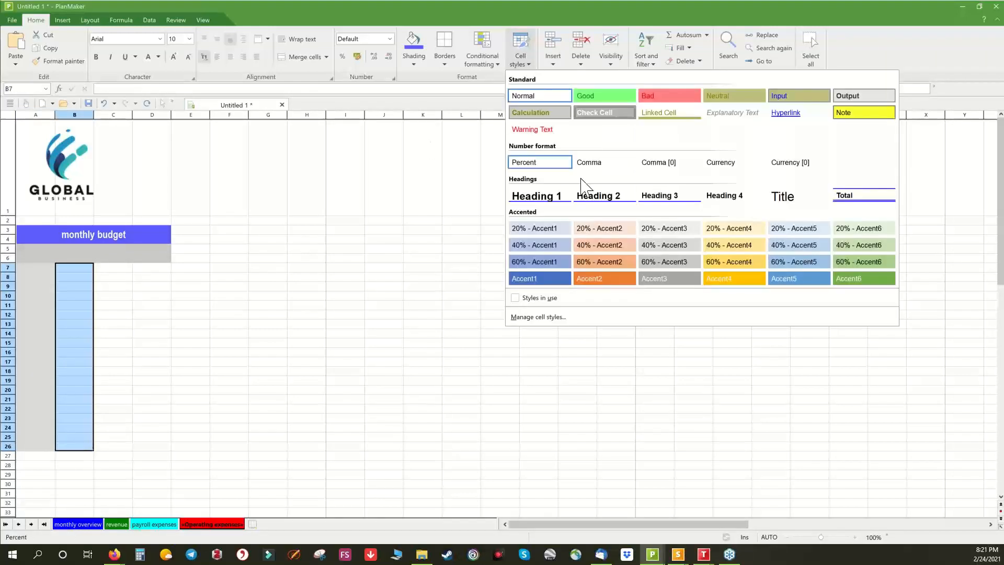
click(732, 250)
Apply the 40% - Accent6 cell style to C7:C26 and the 40% - Accent2 style to D7:D26.
drag(119, 274, 120, 446)
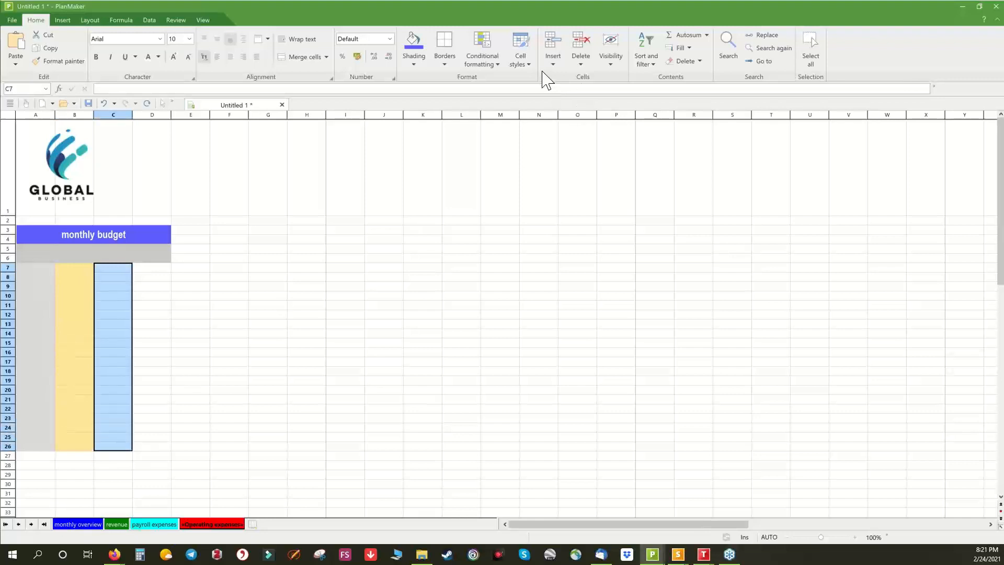
click(521, 66)
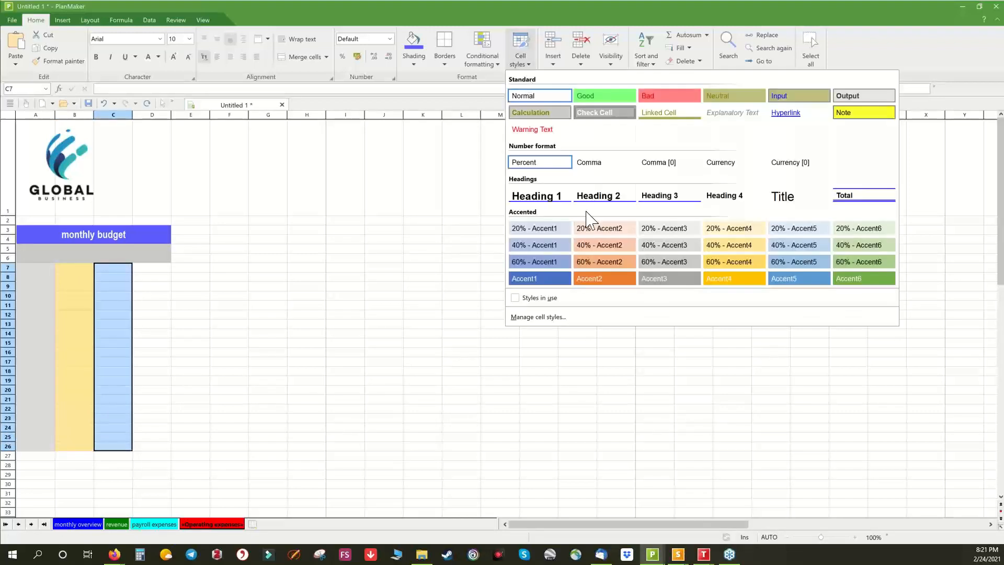
click(860, 245)
drag(151, 268, 156, 448)
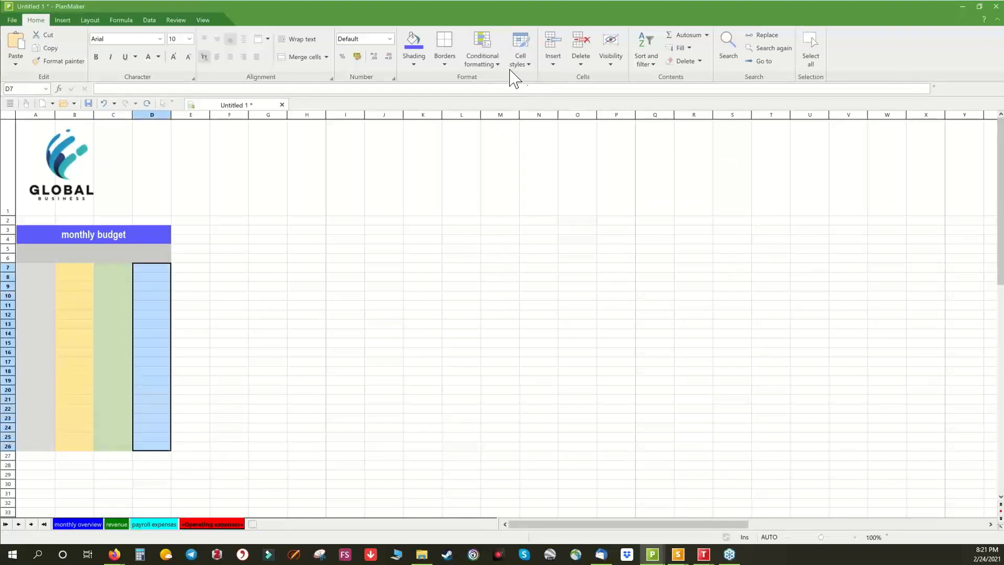
click(521, 60)
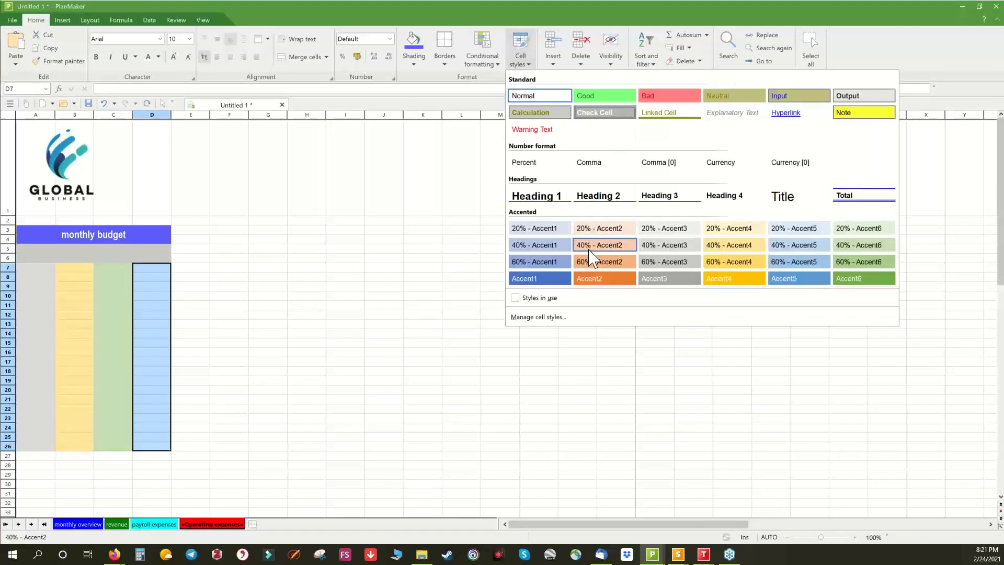
click(602, 253)
click(268, 352)
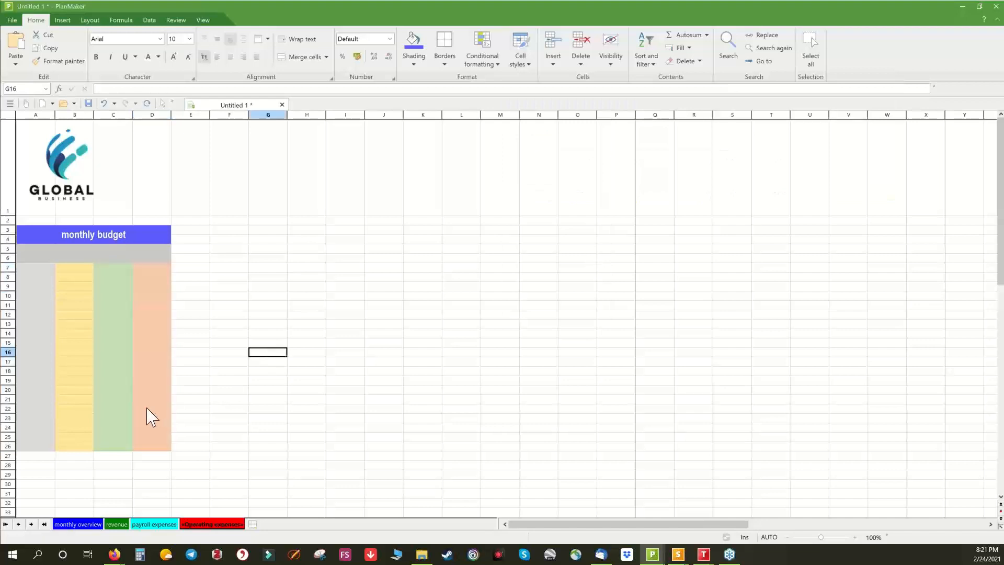
Copy the grey band formatting of A5:D6 onto A27:D28 below the coloured columns.
drag(32, 249, 143, 258)
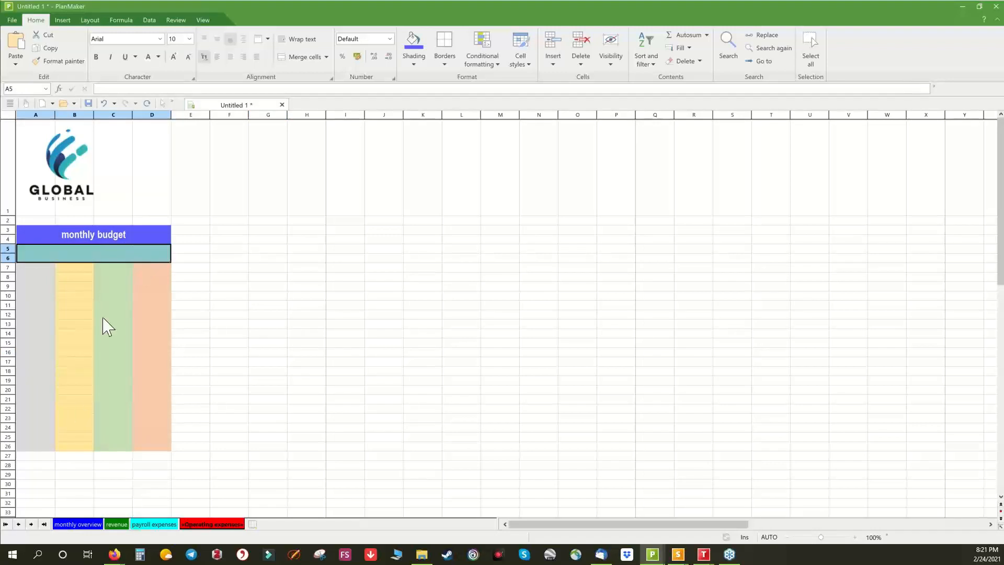
drag(32, 460, 157, 466)
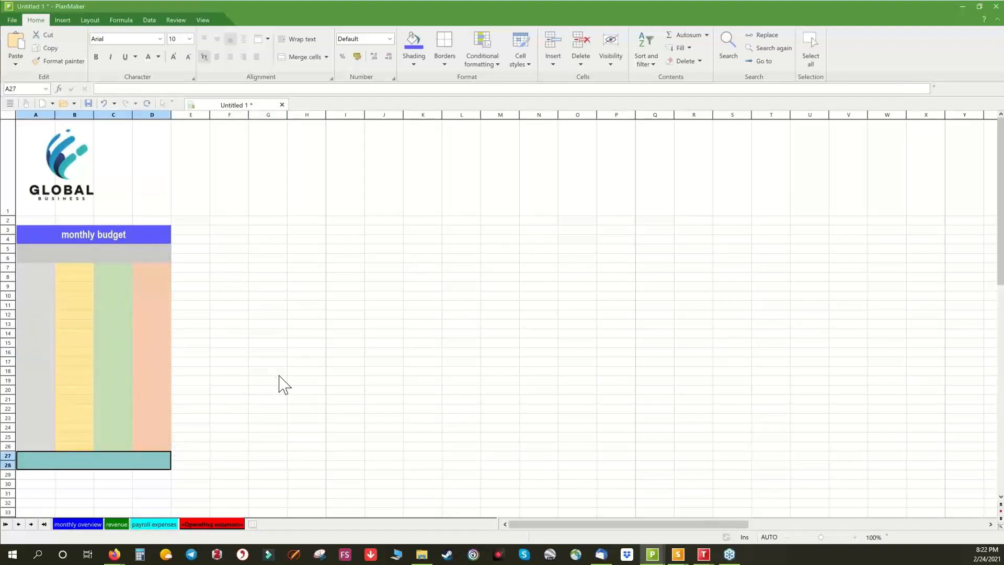
click(226, 361)
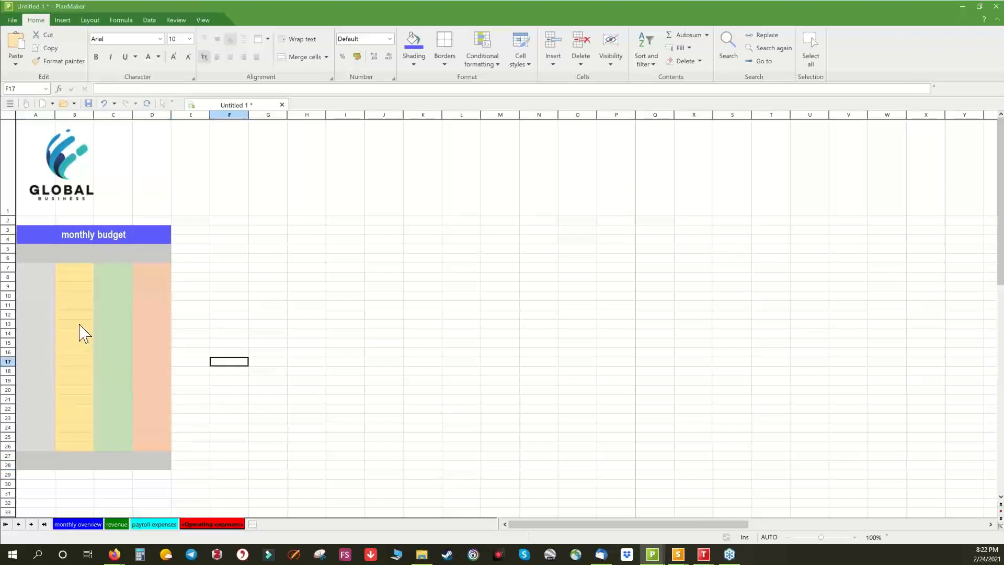
Enter the column headings Expenses, estimated, real costs and differences in cells A6 to D6.
click(36, 259)
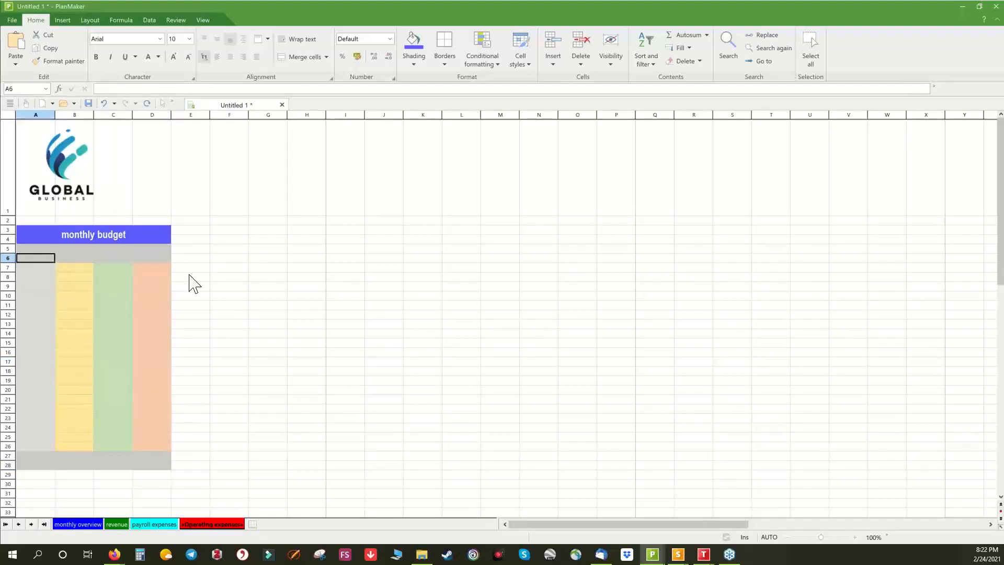
text(Exp)
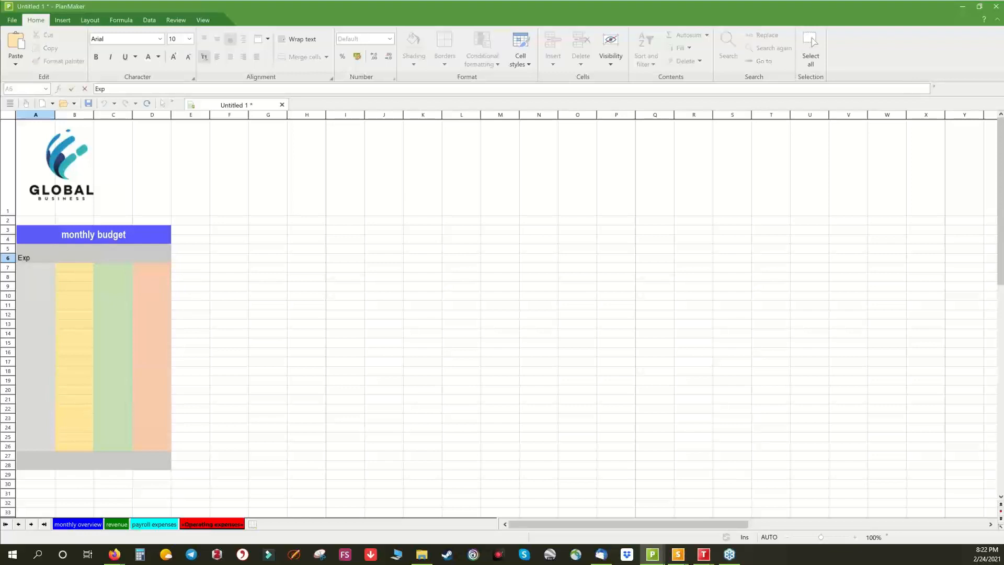
text(enses)
key(Tab)
text(es)
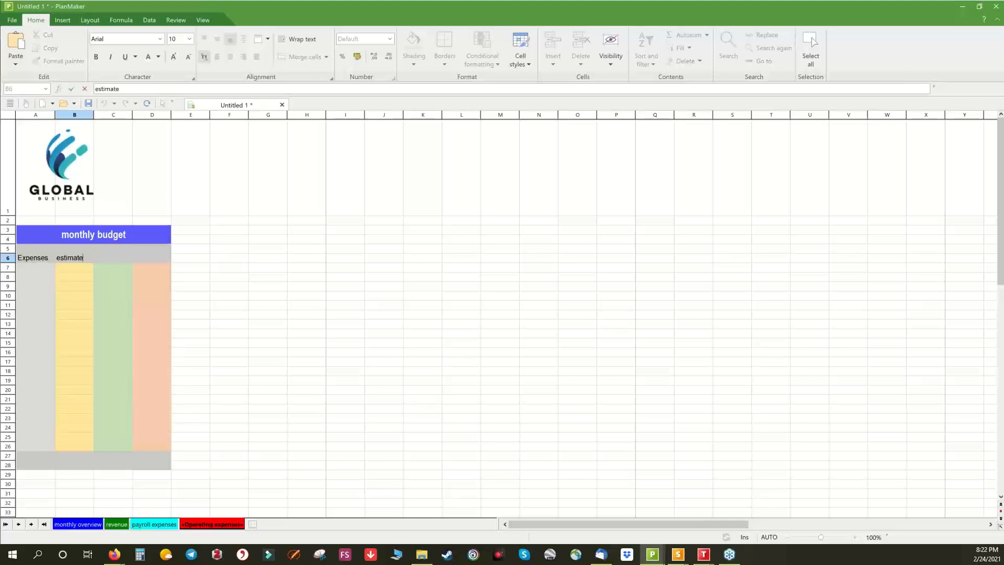
text(timated)
key(Tab)
text(rea)
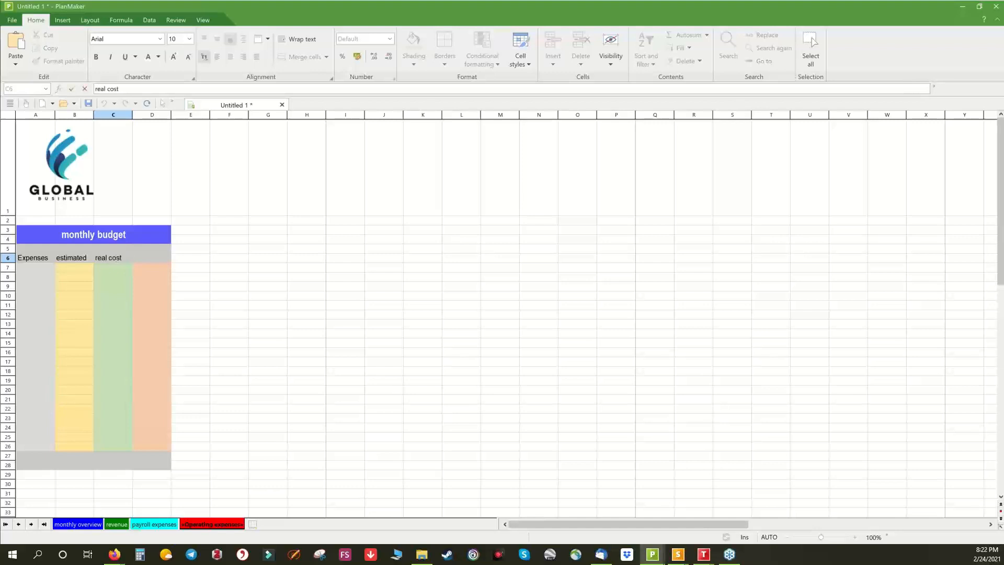
key(Tab)
text(d)
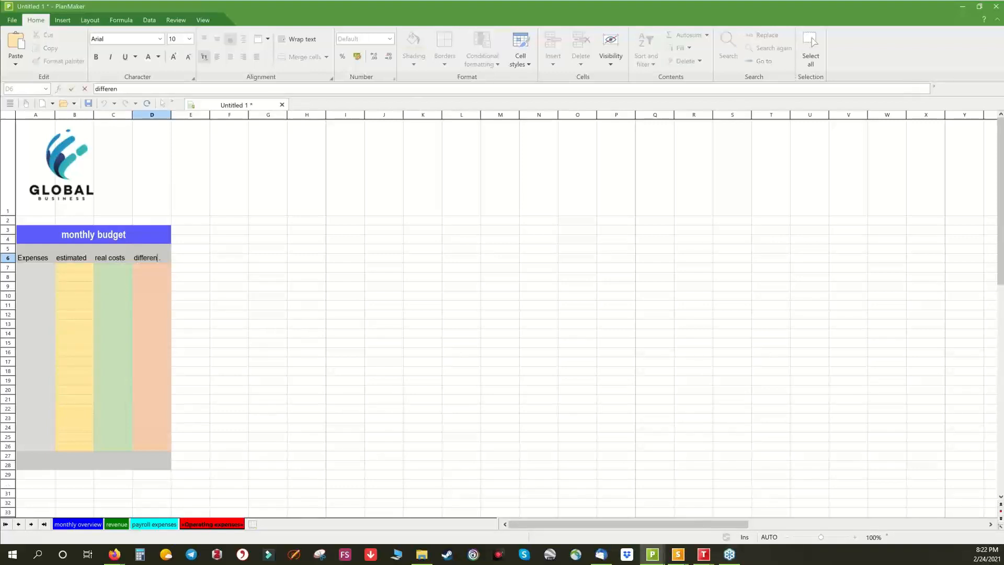
key(Return)
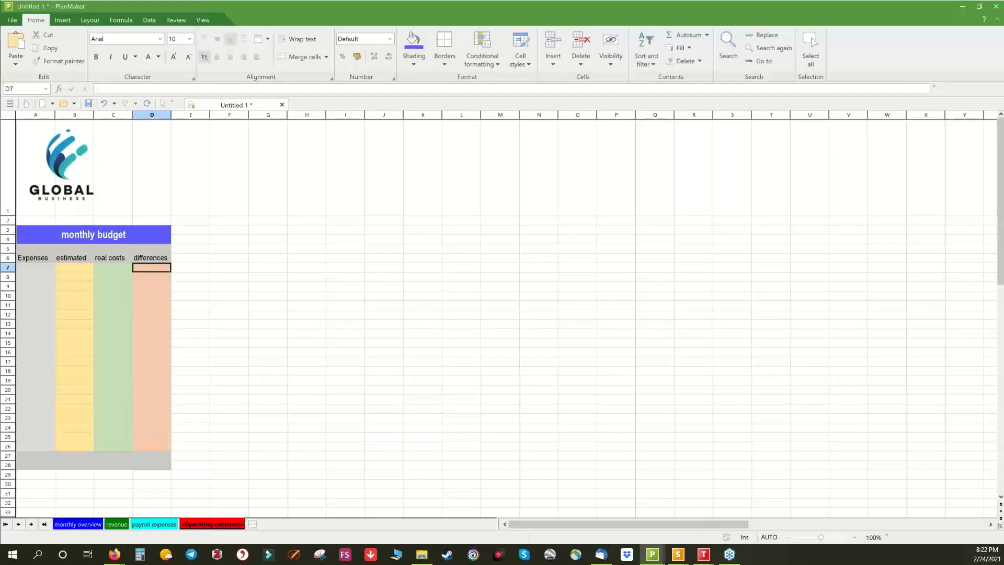
Set the font size to 7 for the grey heading band A5:D6 and the grey band A27:D28.
click(26, 249)
drag(77, 256, 156, 262)
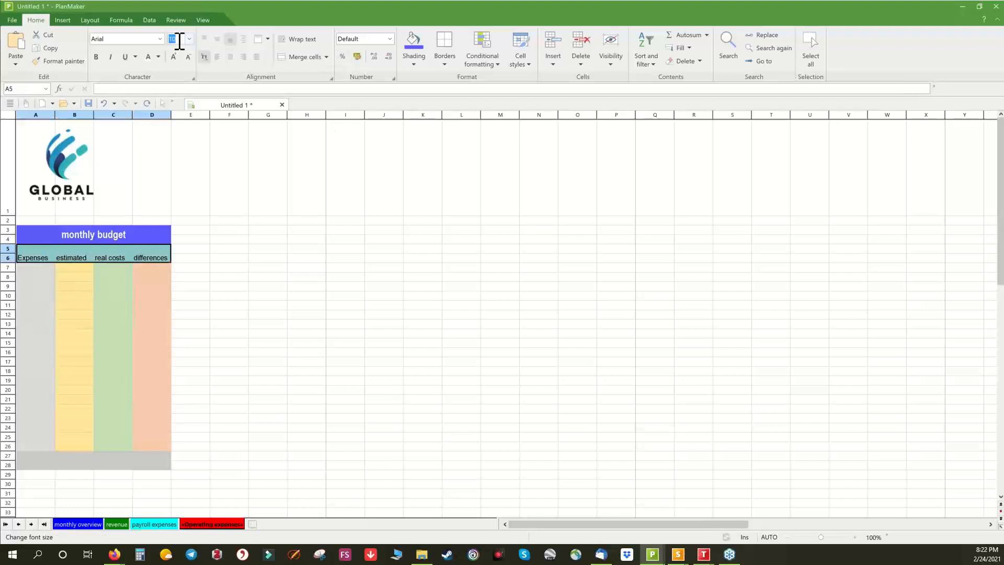
text(7)
key(Return)
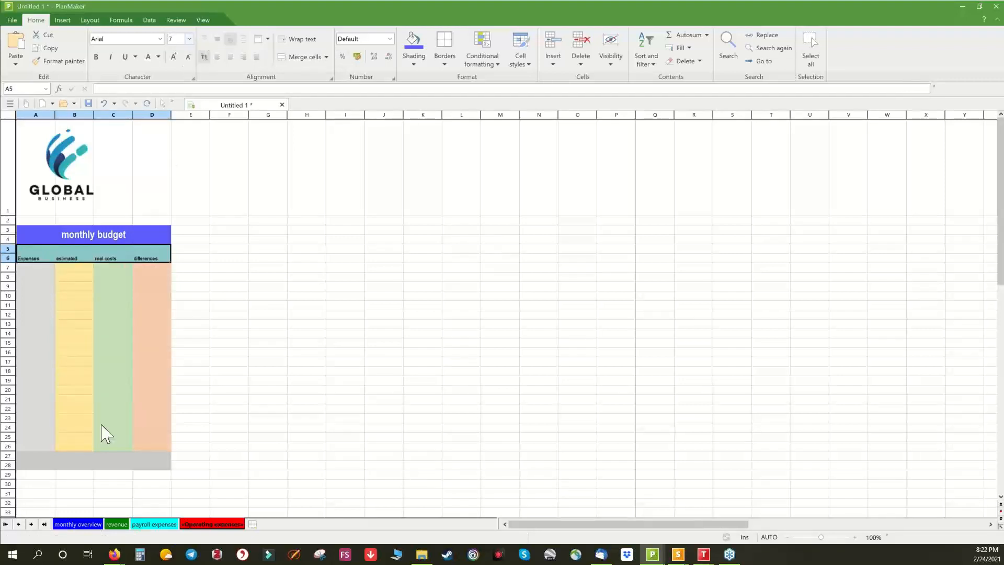
drag(23, 460, 148, 467)
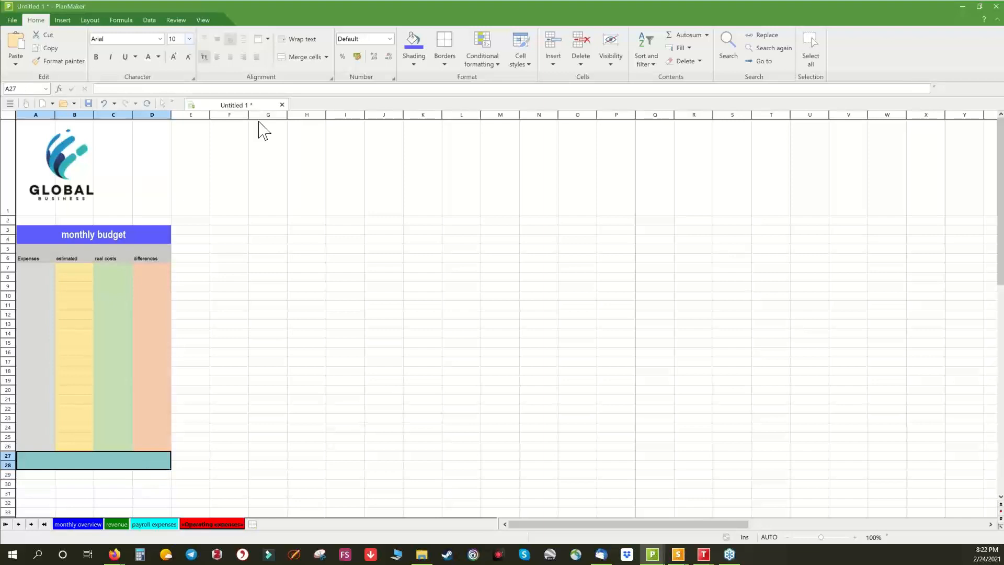
click(180, 40)
text(7)
key(Return)
Set the font size of the coloured table body A7:D26 to 6.
click(34, 267)
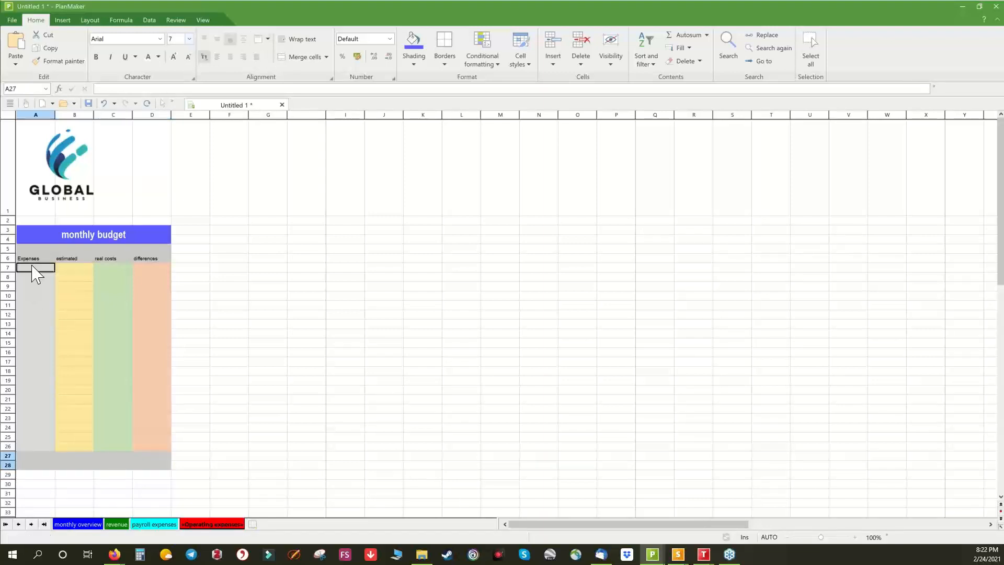
drag(39, 284, 146, 432)
click(176, 39)
text(6)
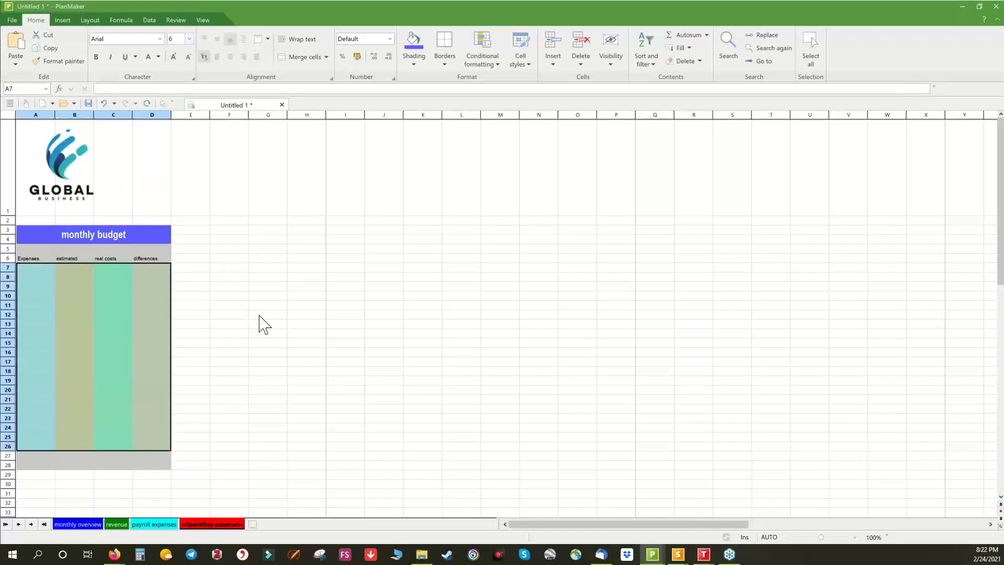
click(260, 315)
drag(38, 274, 39, 470)
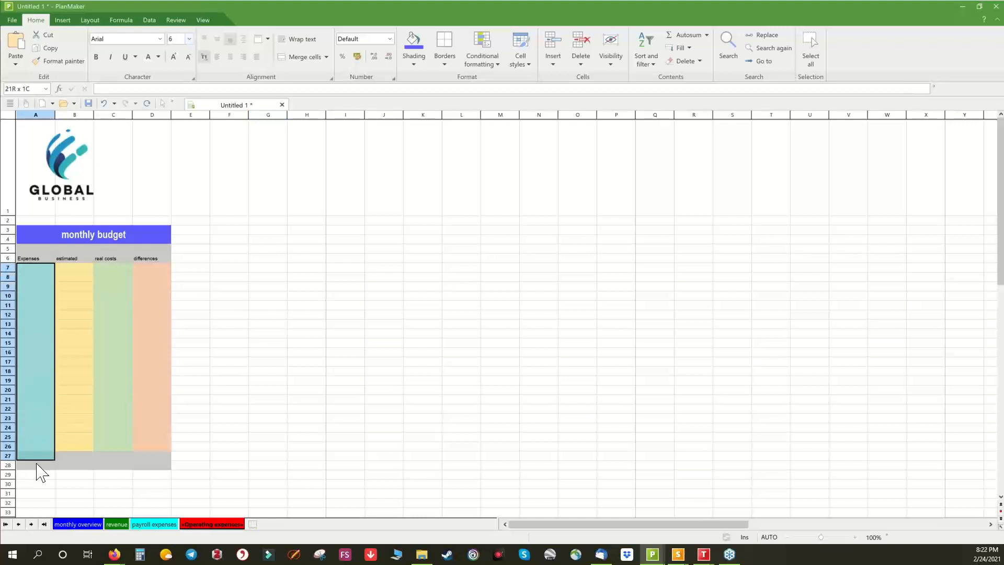
click(372, 307)
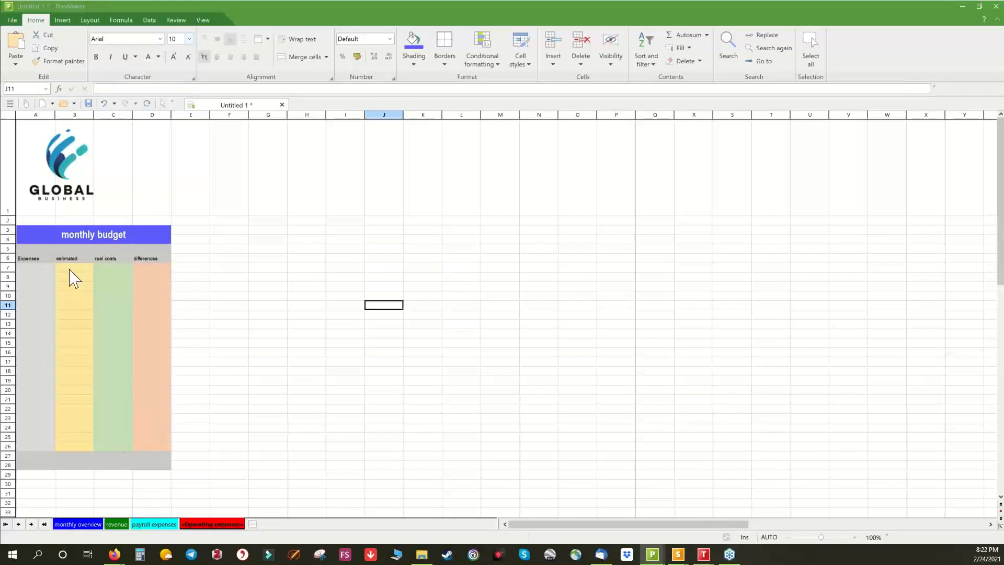
Fill A7:A26 with the expense categories from Advertising to Other and widen column A to fit the longest entries.
click(40, 270)
text(Advertising Bad debts Discounts Delivery costs Depreciation Charges and standing orders Insurance Interest Legal and consulting fees Maintenance and repairs Office supplies Postage Rent or mortgage Distribution expenses Shipping and warehousing Equipment Taxes Telephone Incidental expenses Other)
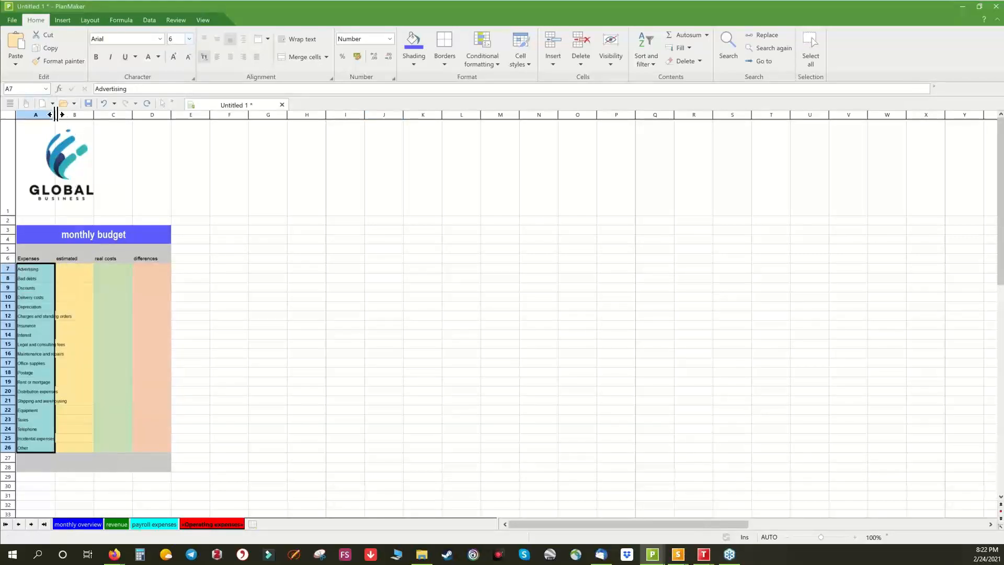
drag(55, 114, 86, 114)
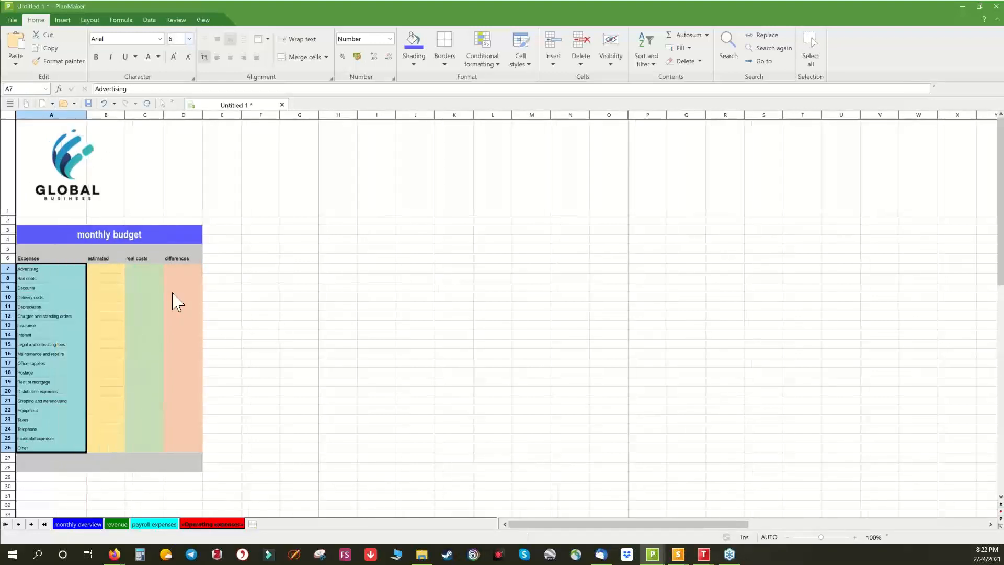
Enter 3000 as the estimated Advertising cost in cell B7.
click(110, 268)
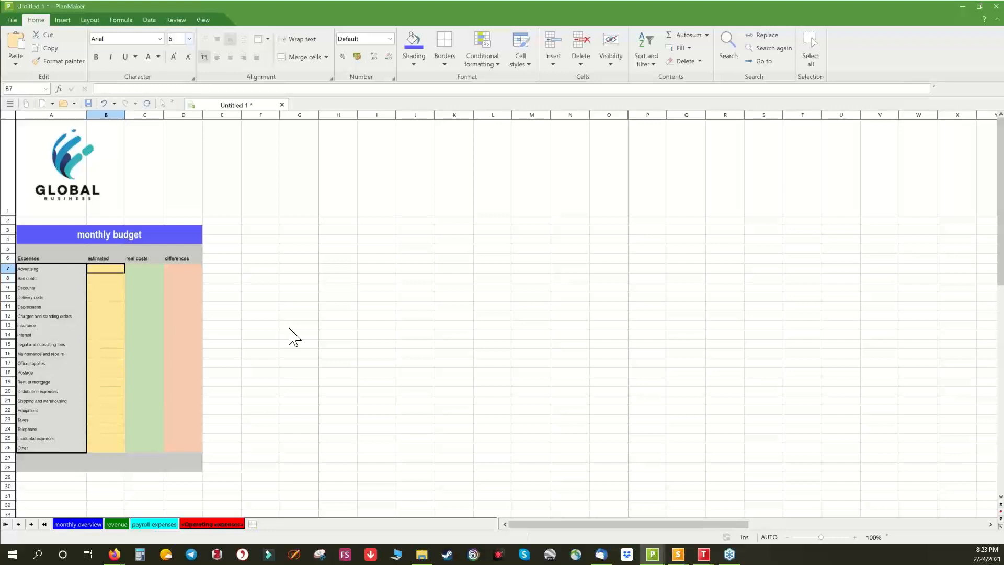
text(3000)
key(Return)
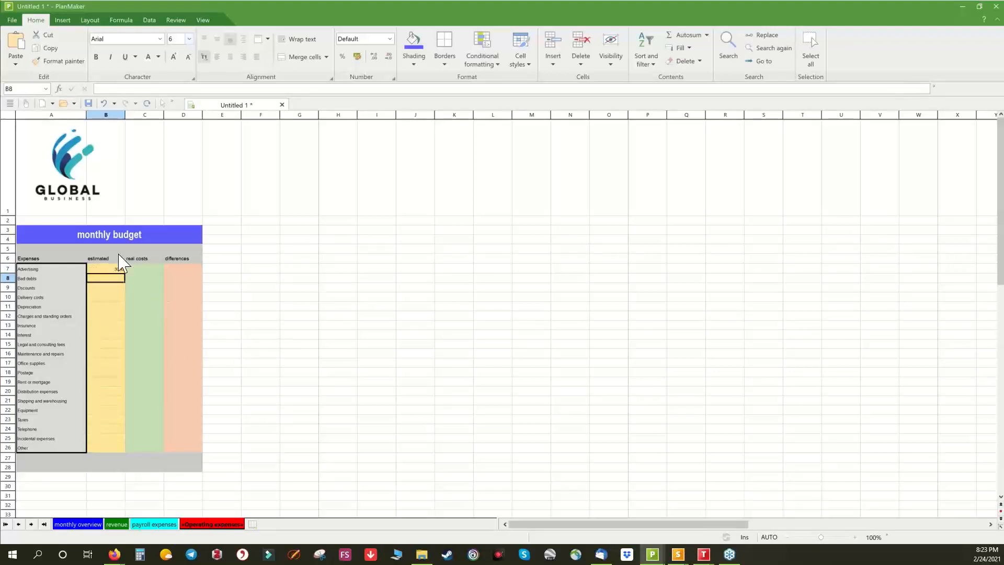
Format B7:D28 as Currency and reduce it to no decimal places.
drag(99, 269, 191, 468)
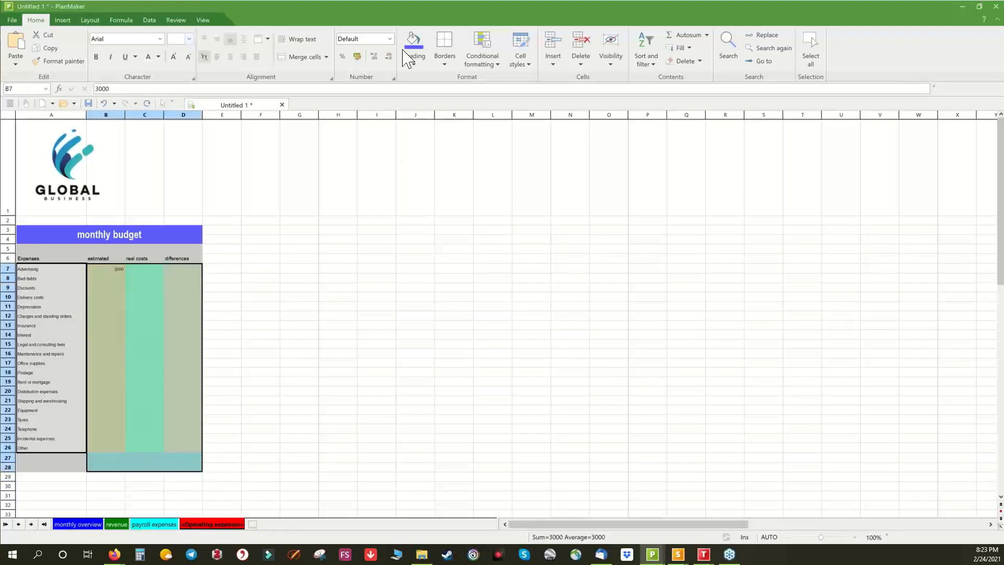
click(390, 39)
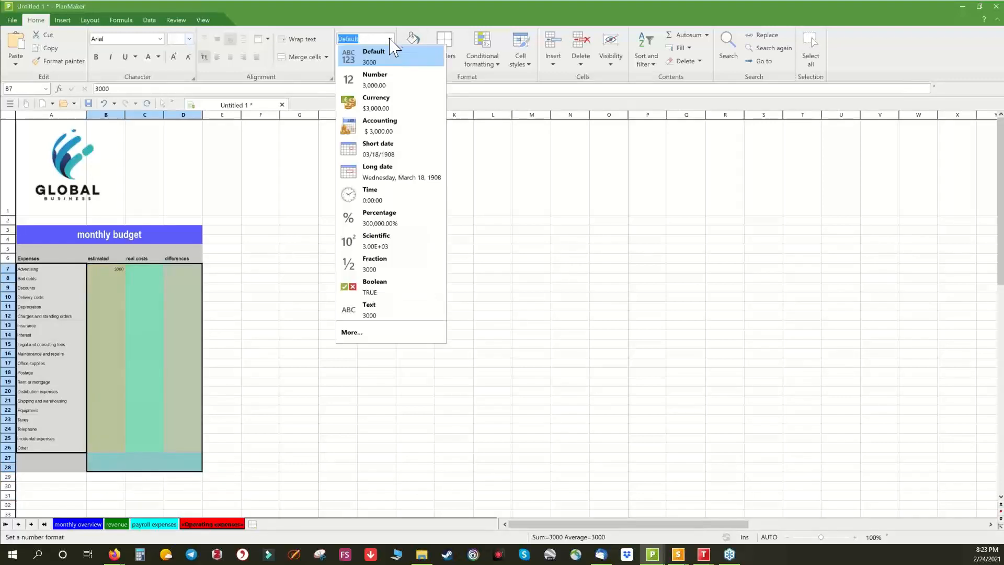
click(377, 108)
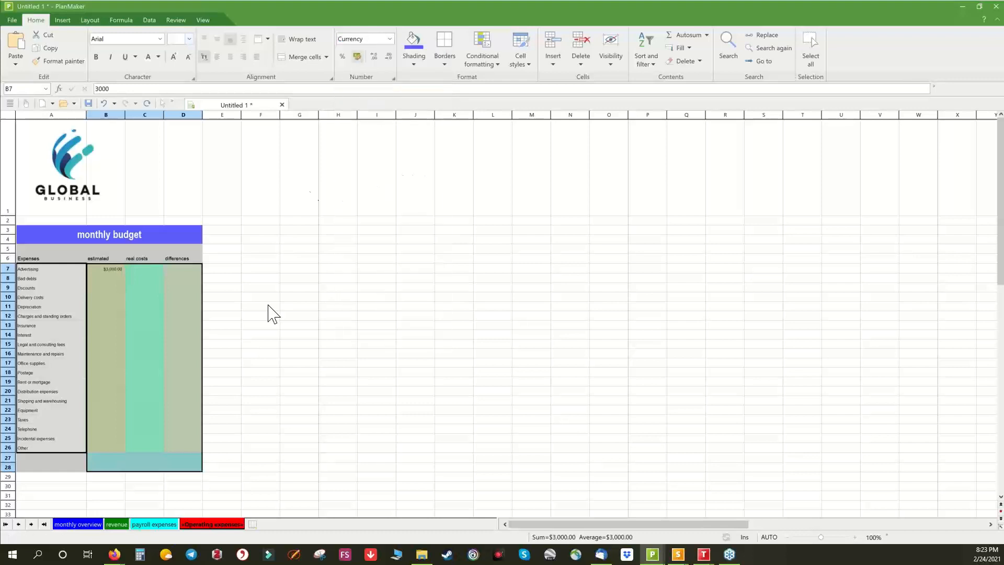
click(269, 308)
drag(102, 270, 187, 469)
click(390, 57)
click(390, 58)
click(303, 298)
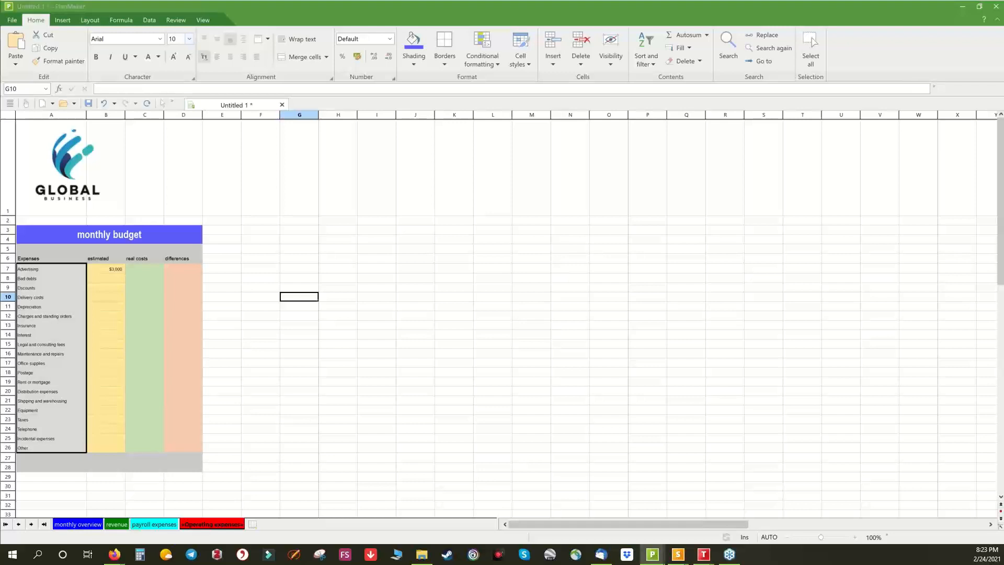
Fill B7:C26 with the estimated and real cost amounts for all expenses, starting with $3,000 and $2,500 for Advertising.
click(108, 276)
drag(107, 268, 150, 447)
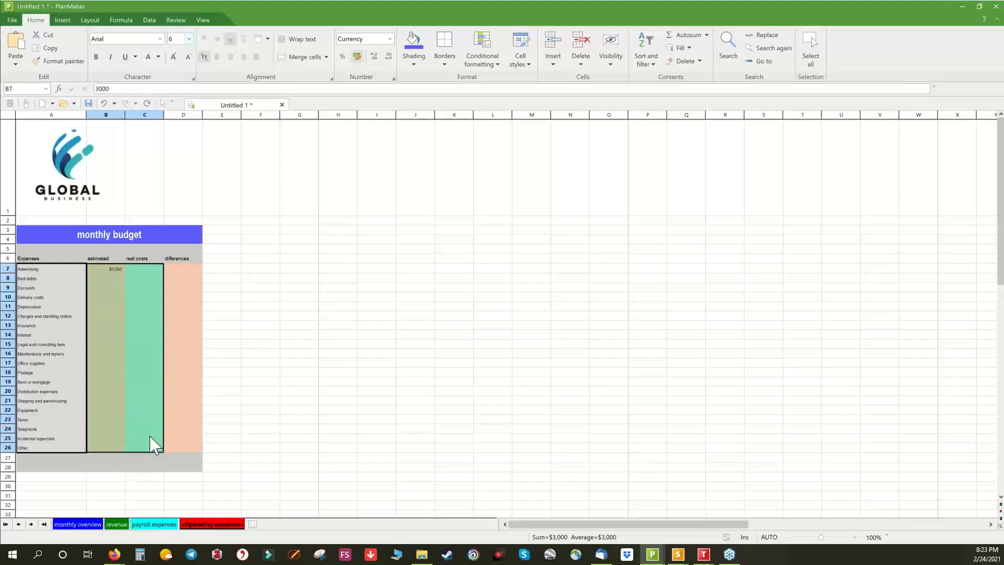
click(325, 374)
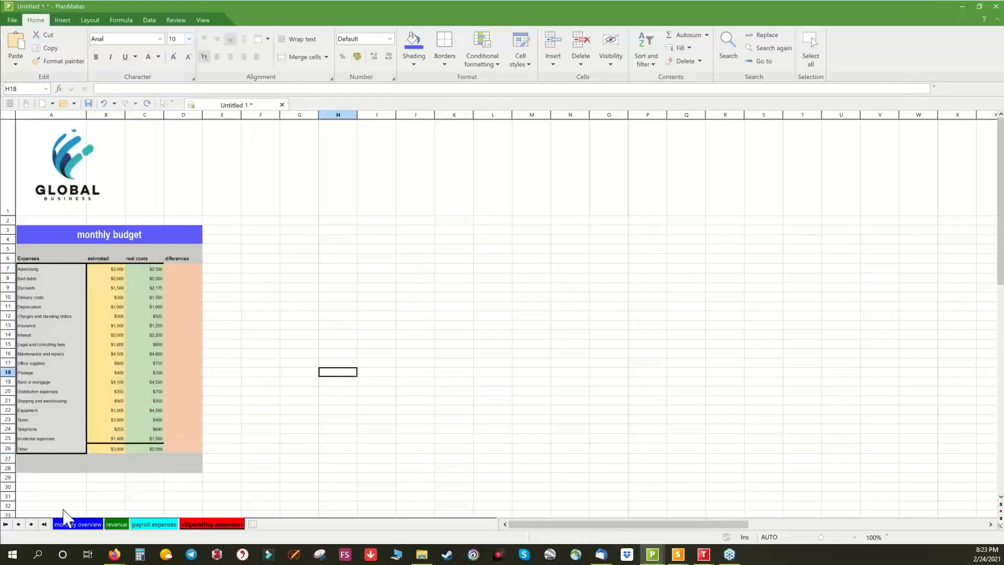
Merge cells A27:A28 below the expense list and copy the merged cell across columns B to D.
click(61, 461)
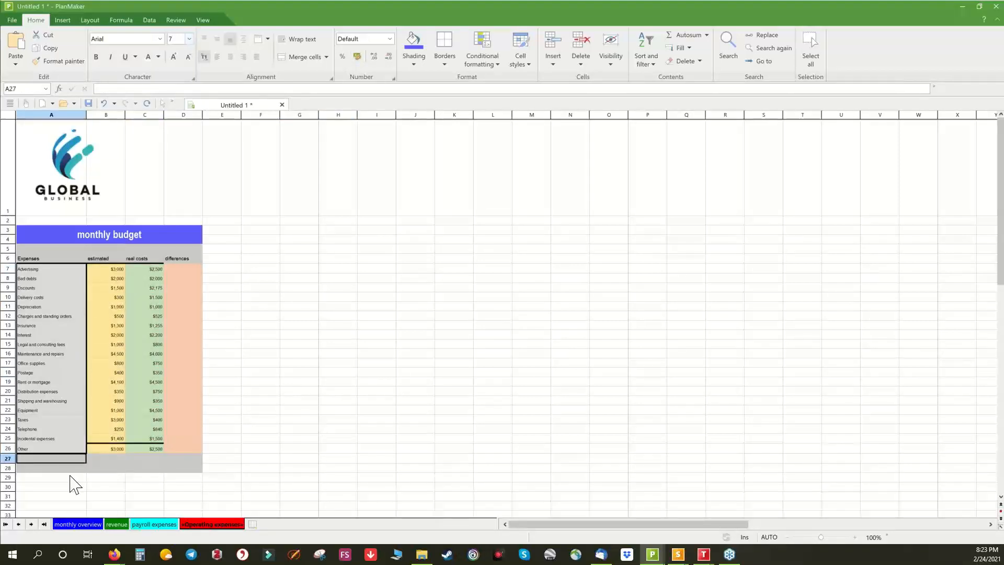
drag(47, 461, 42, 477)
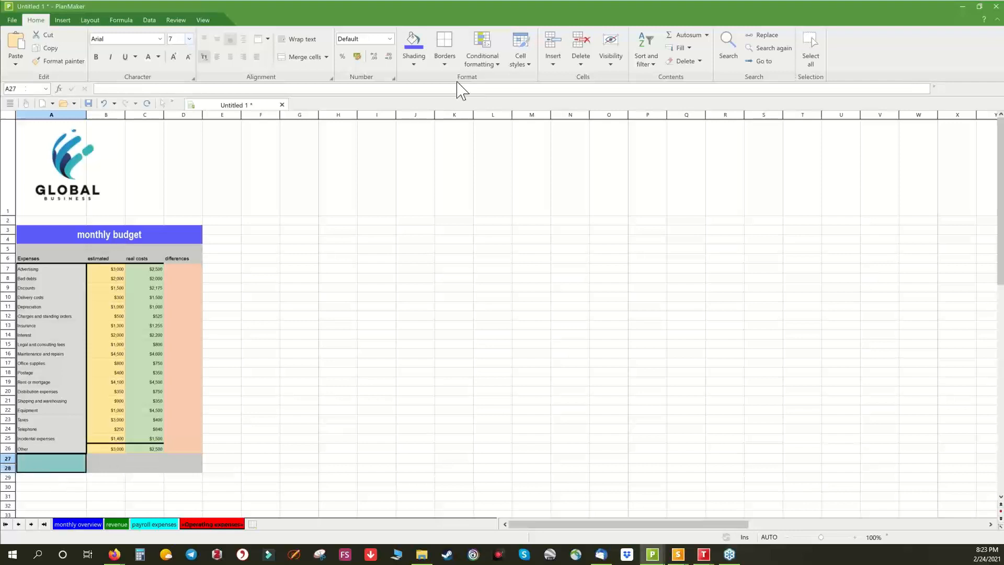
click(299, 58)
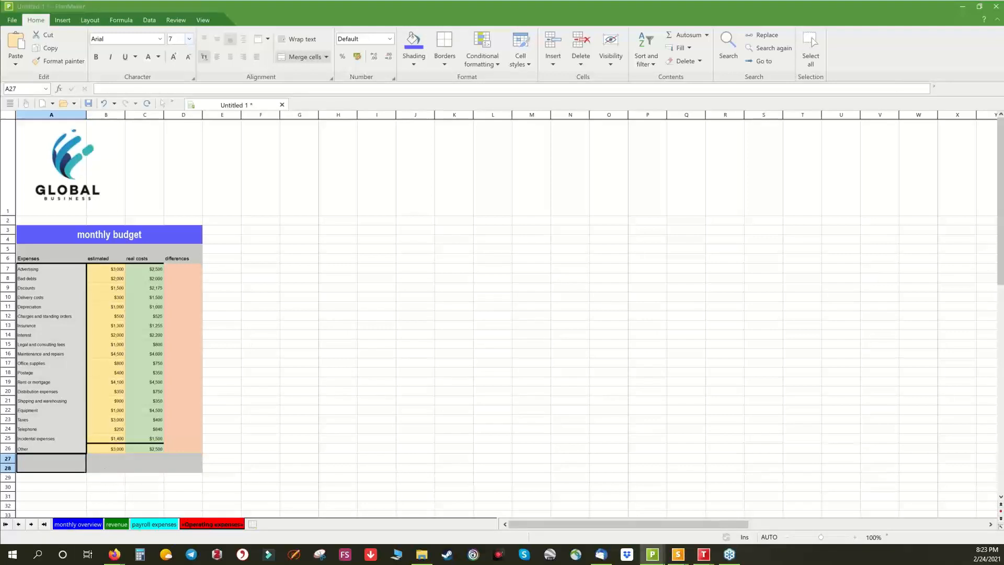
click(107, 468)
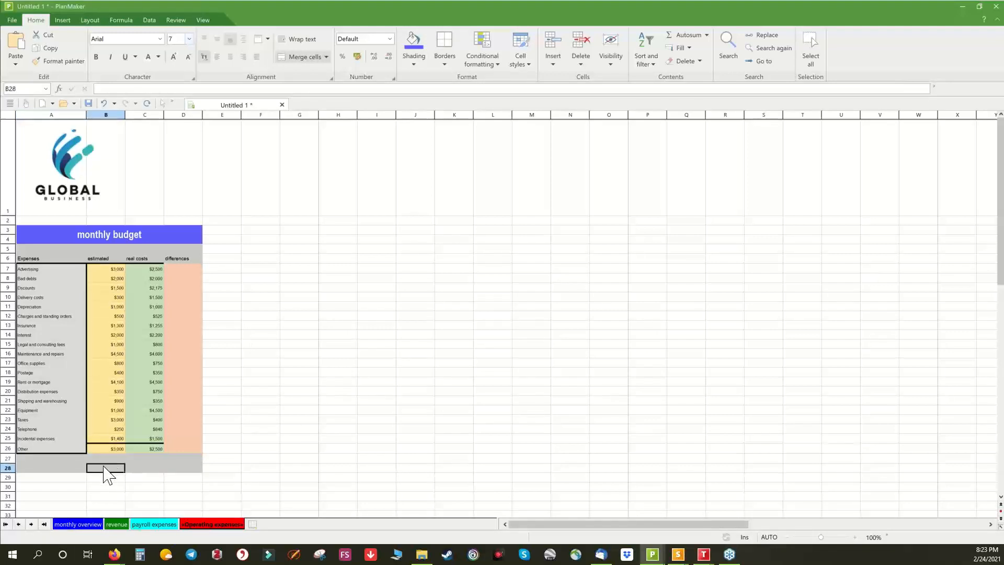
click(84, 471)
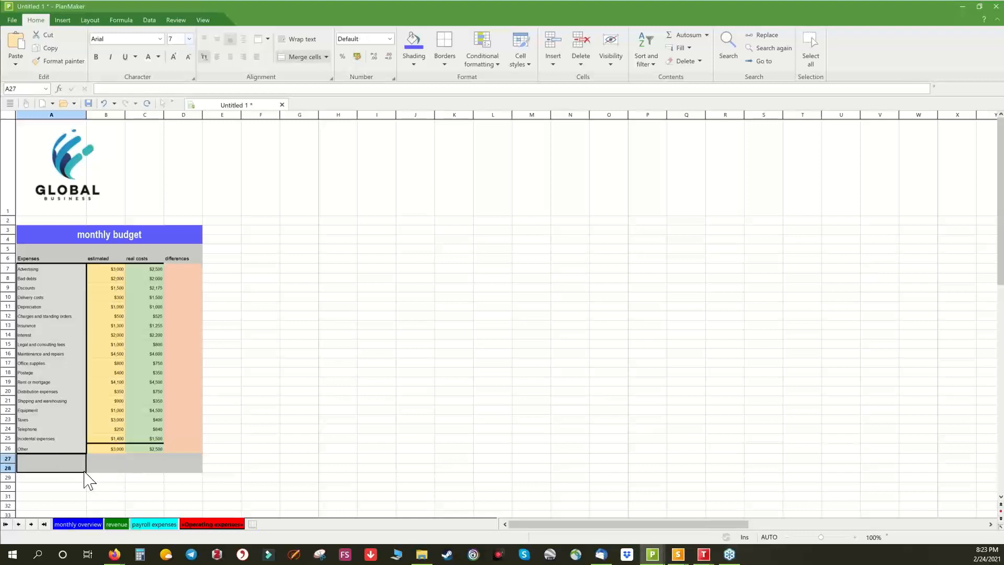
drag(85, 469, 196, 473)
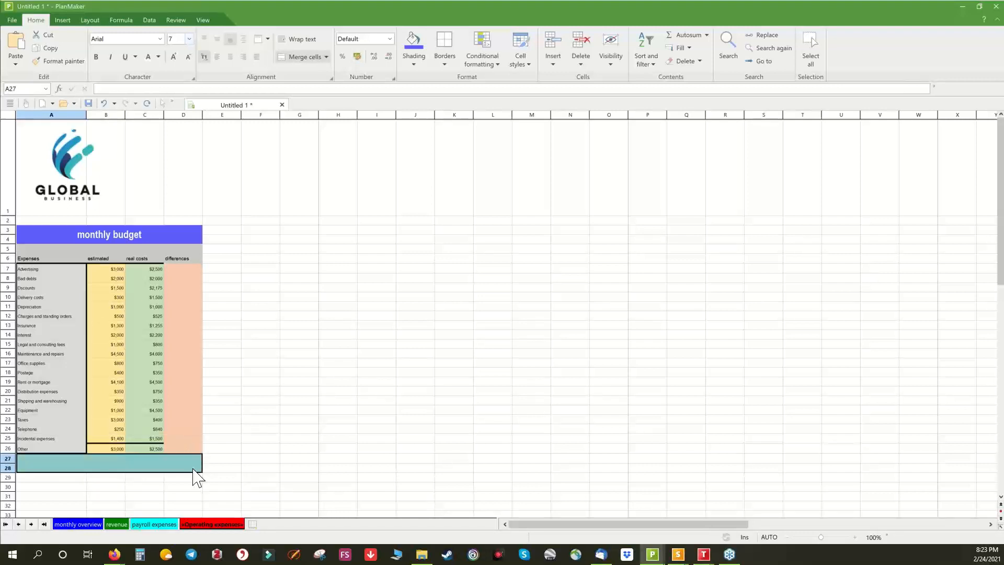
Enter the label "Overall" in the merged cell A27.
click(70, 469)
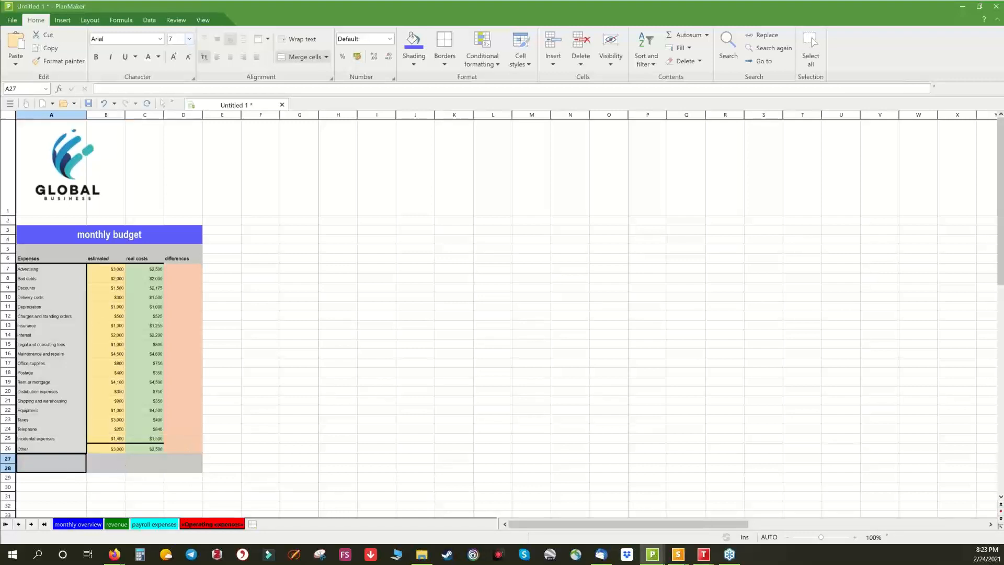
text(Overall)
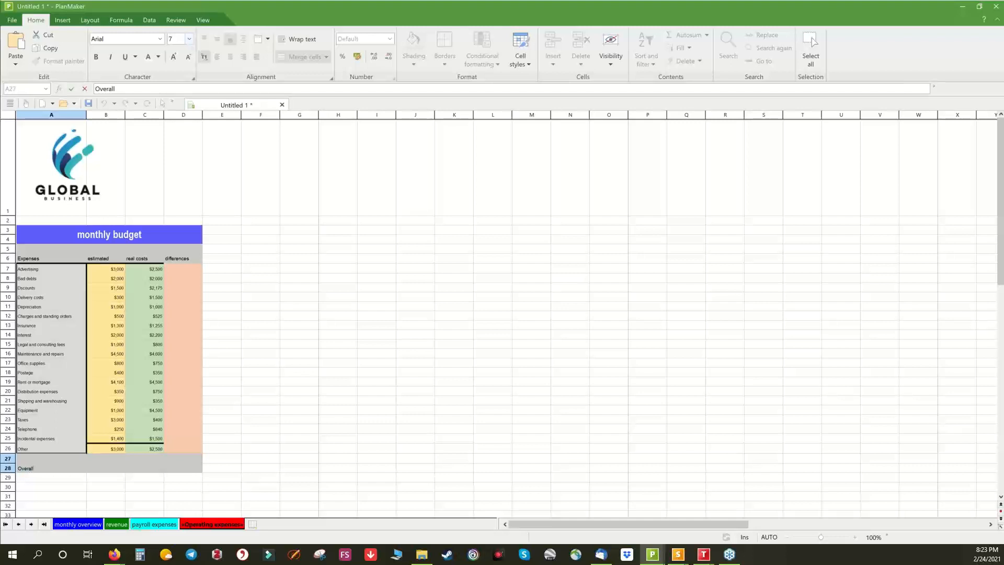
key(Tab)
click(180, 268)
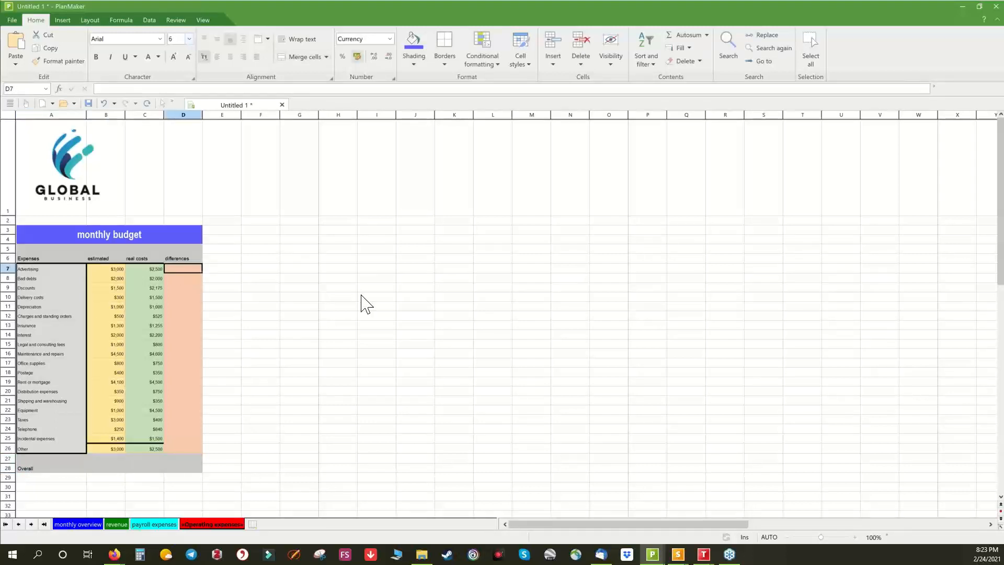
click(60, 89)
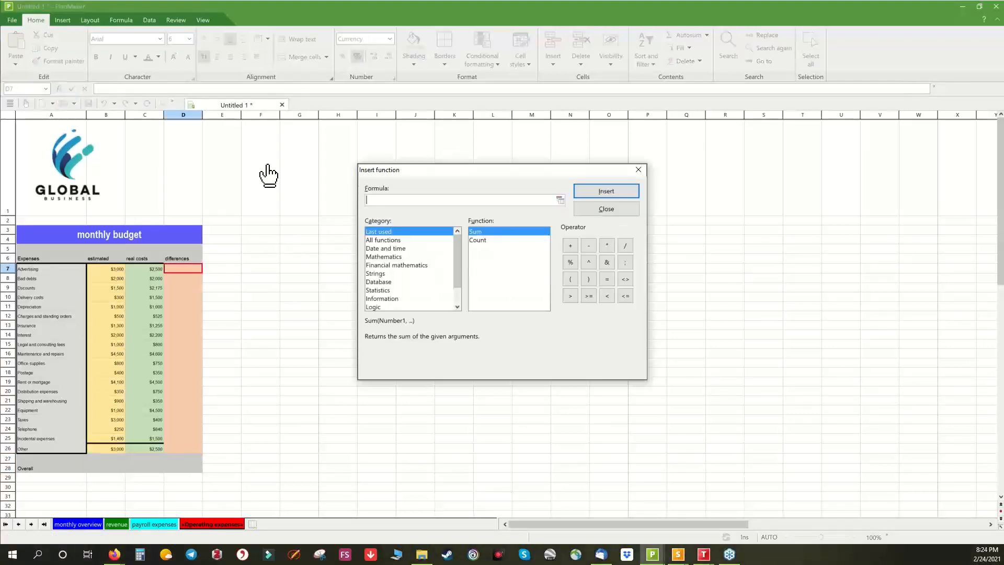
click(601, 209)
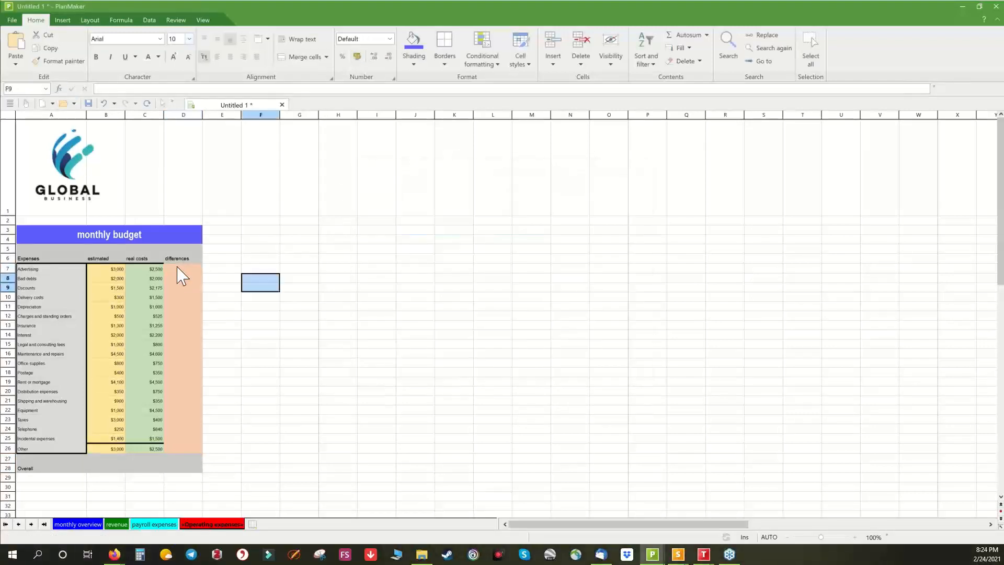
text(=)
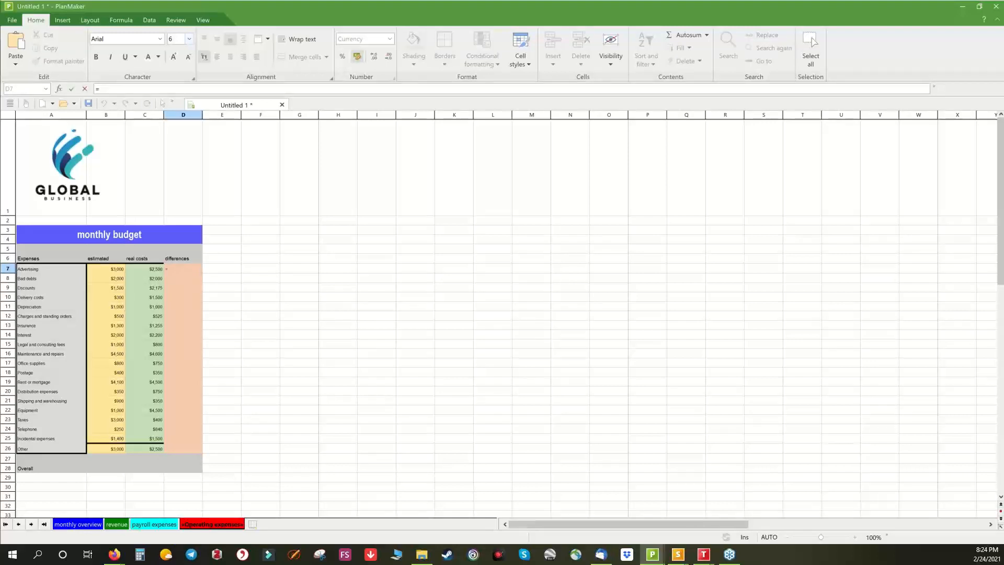
click(108, 270)
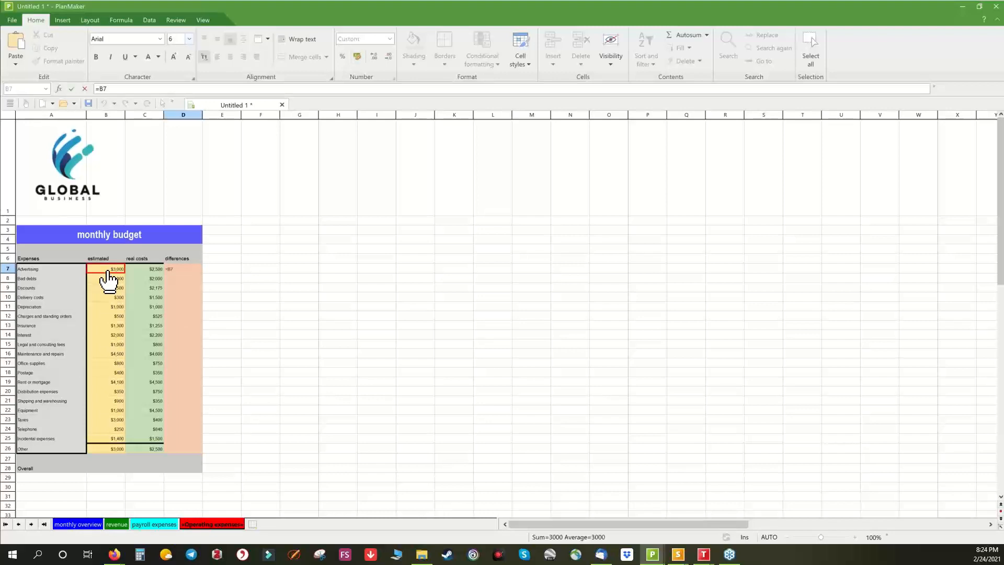
text(-)
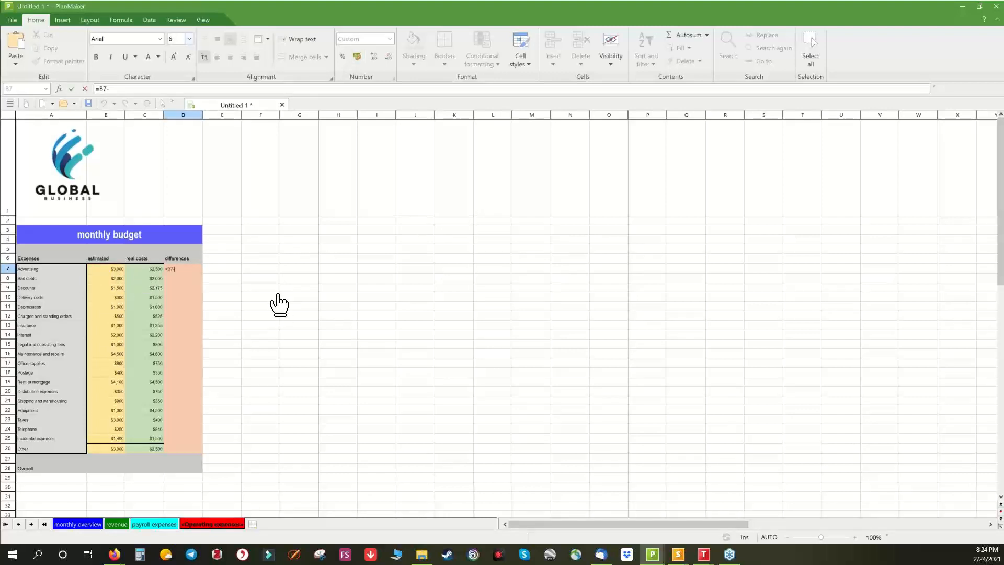
key(BackSpace)
key(BackSpace)
key(BackSpace)
key(BackSpace)
Enter the formula =sum(B7-C7) in D7 to calculate the Advertising difference between estimated and real costs.
text(=sum)
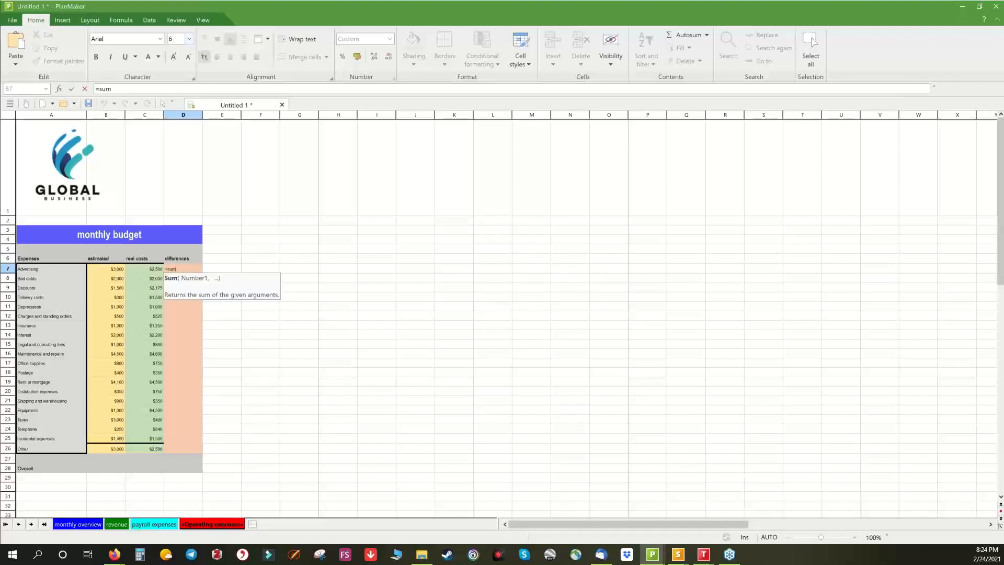
text(()
click(108, 270)
text(-)
click(147, 273)
text())
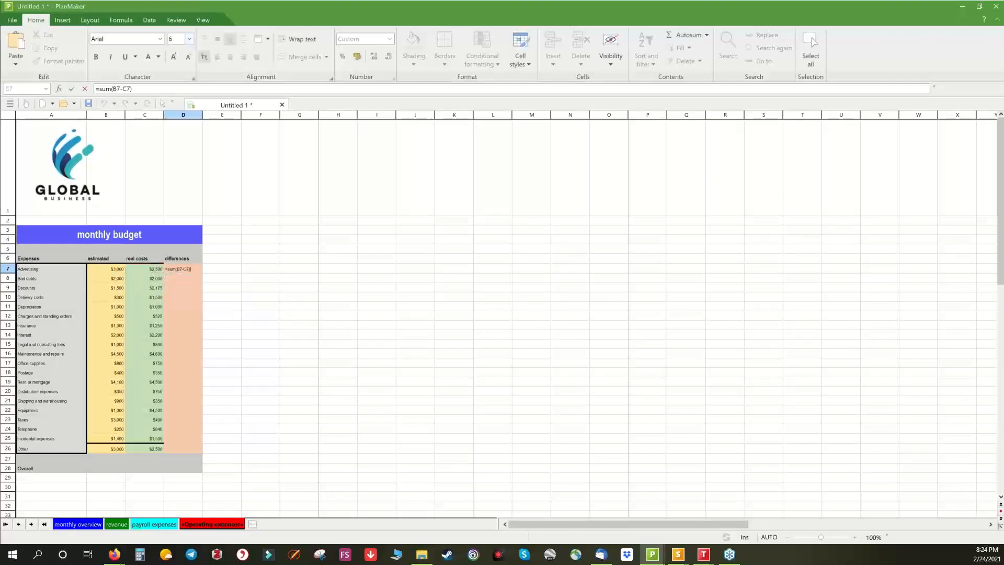
key(Return)
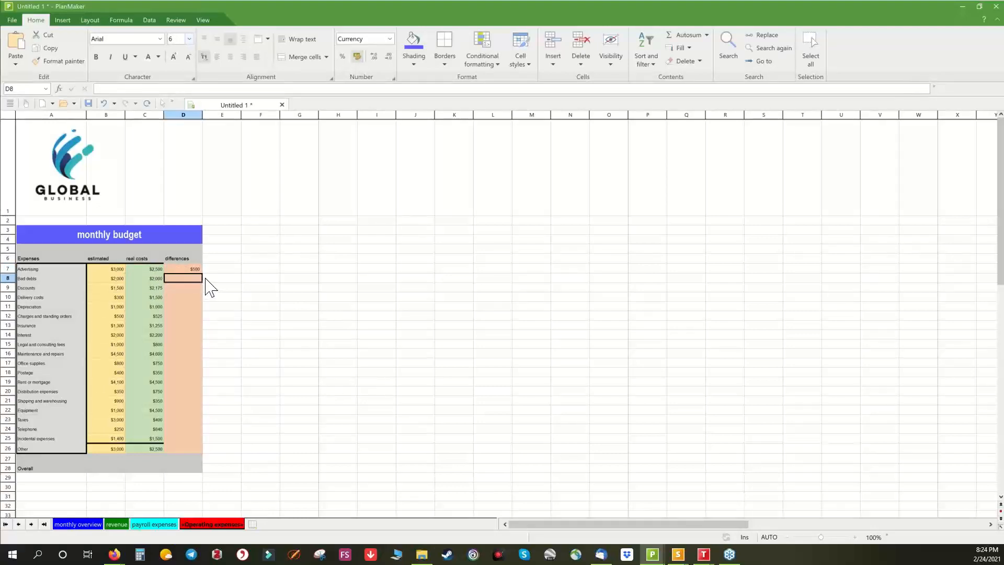
Fill the difference formula from D7 down to D26 so every expense row is calculated.
scroll(265, 312, up, 3)
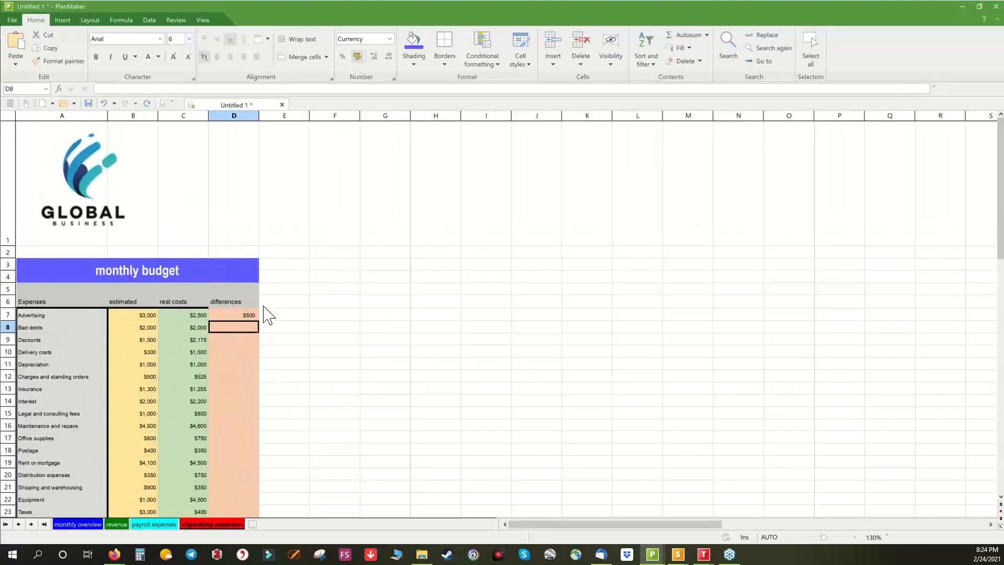
scroll(265, 313, up, 4)
scroll(388, 333, down, 1)
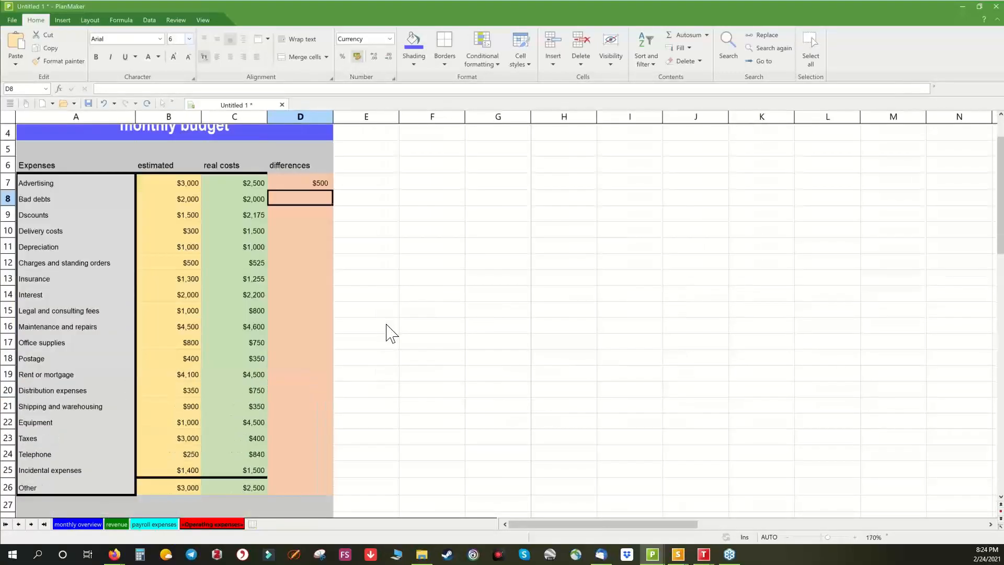
click(320, 185)
drag(332, 189, 323, 471)
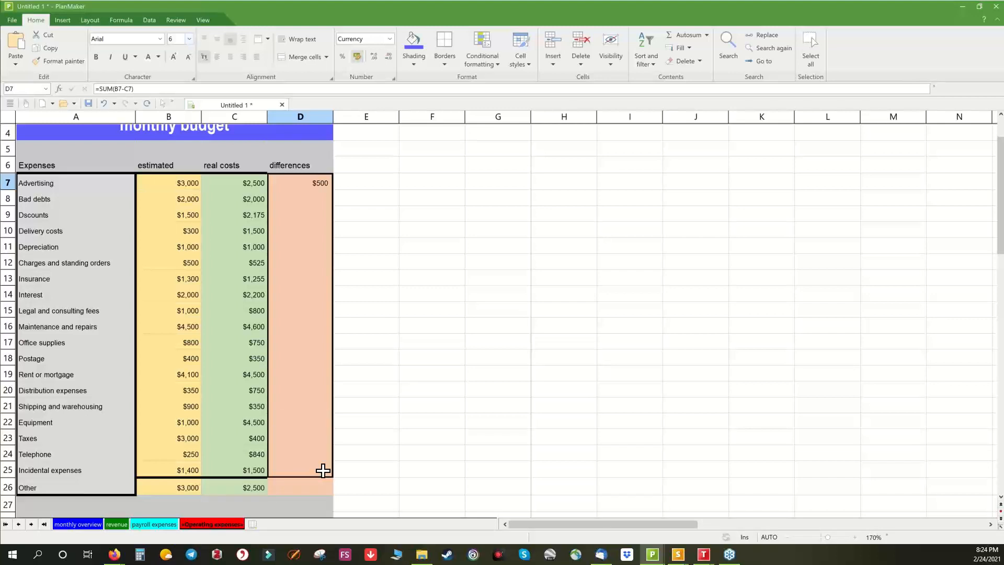
drag(323, 470, 319, 490)
click(425, 390)
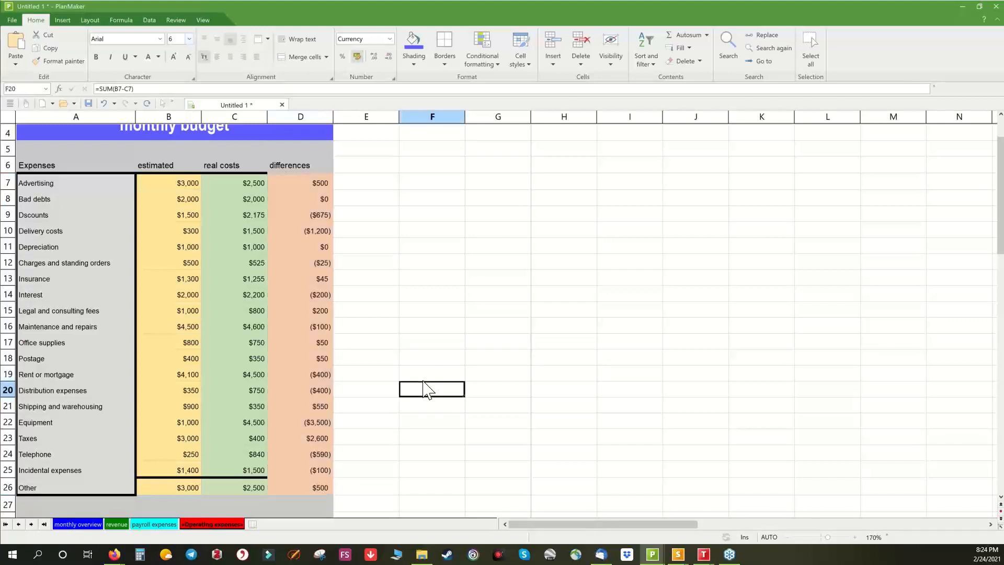
drag(424, 382, 424, 378)
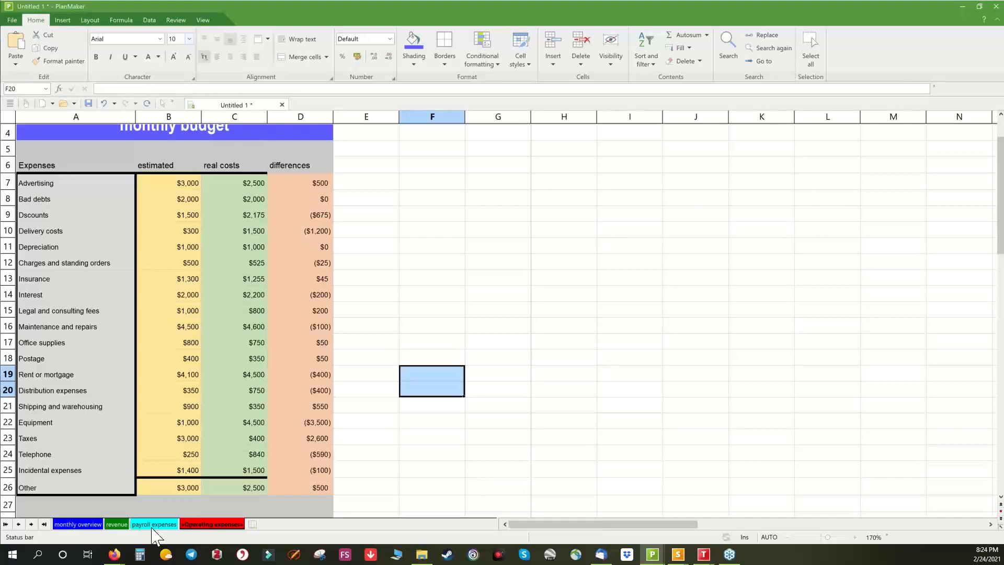
Outline the cost and difference range B7:D26 with a thick box border.
scroll(170, 485, down, 1)
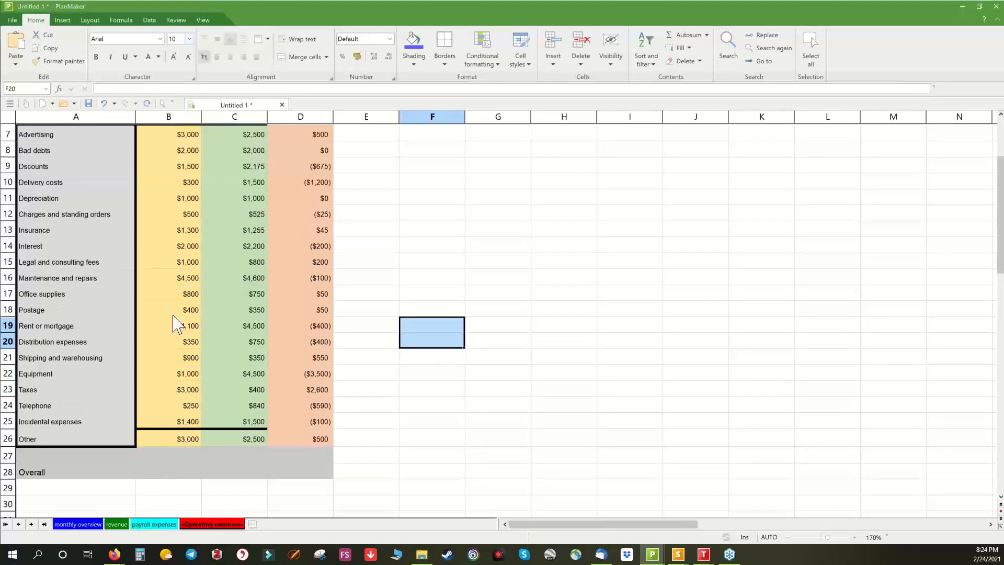
scroll(179, 317, up, 2)
scroll(178, 317, down, 1)
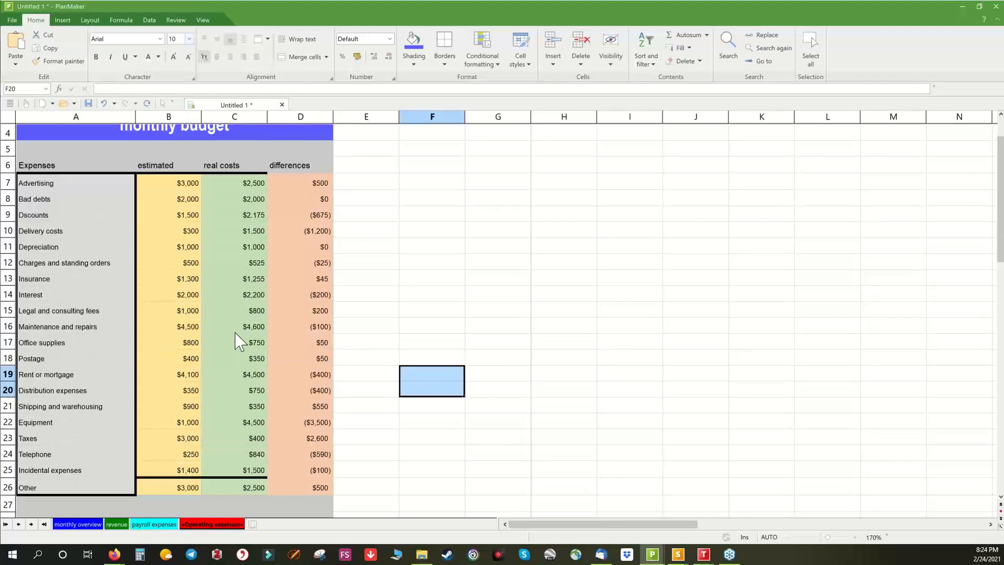
scroll(238, 342, down, 1)
click(159, 180)
drag(160, 180, 271, 465)
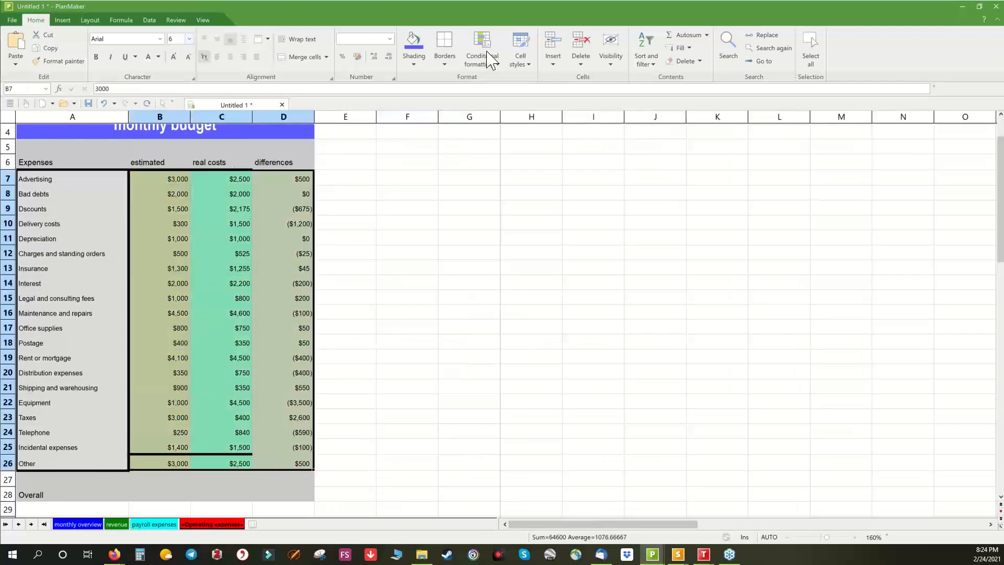
click(445, 63)
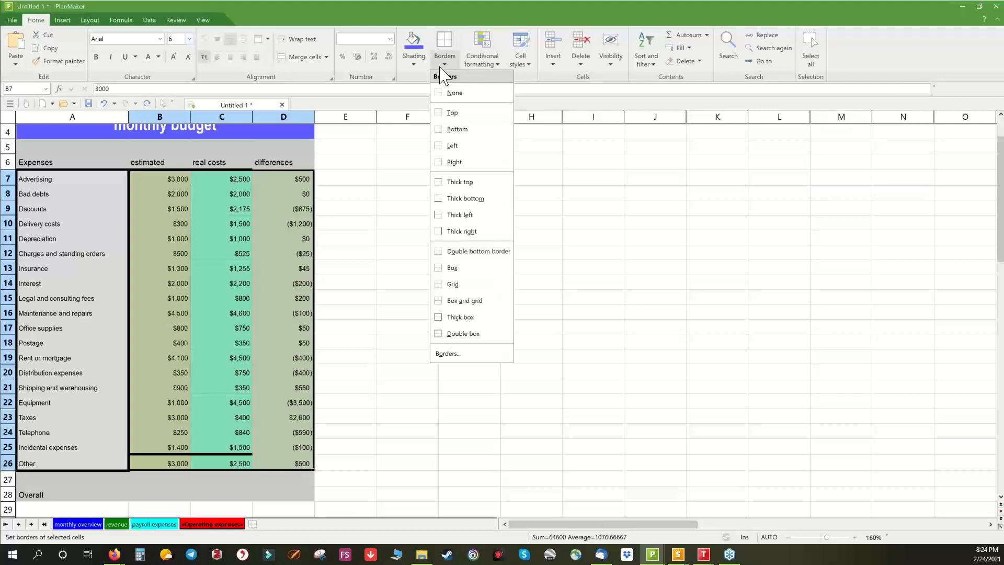
click(459, 319)
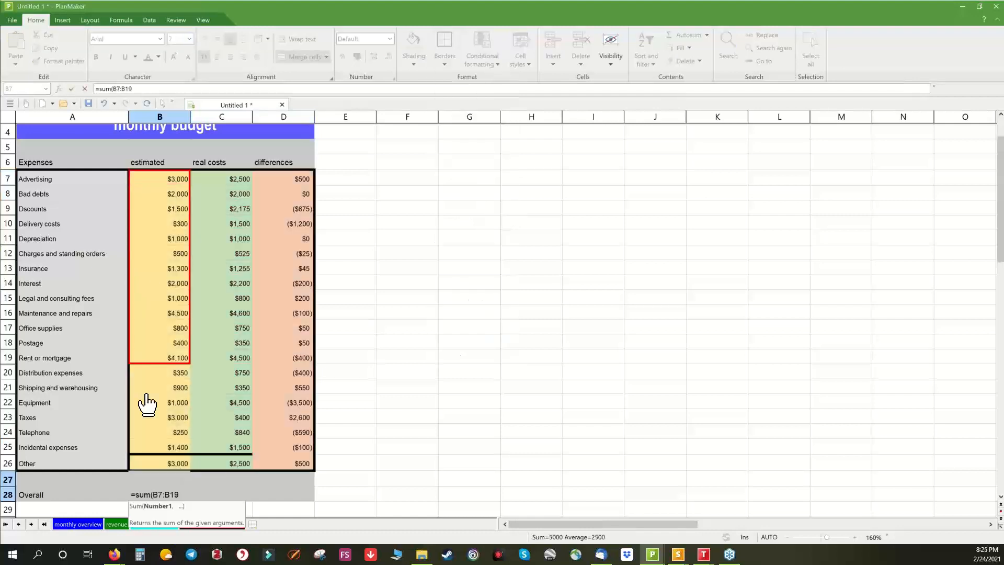
Total the estimated costs in the Overall row with =SUM(B7:B26) and add matching totals for the real costs and differences.
drag(147, 404, 145, 404)
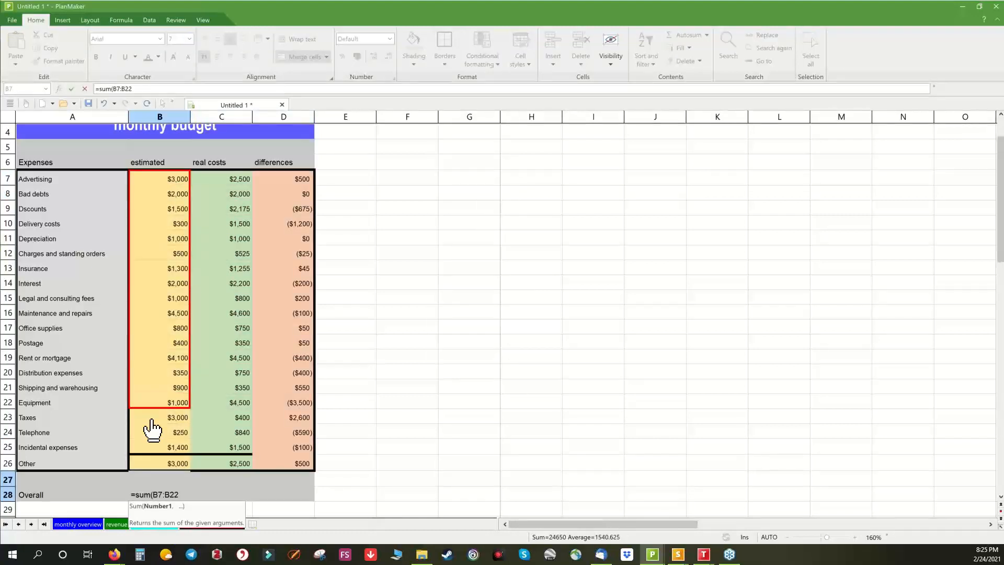
drag(151, 420, 155, 452)
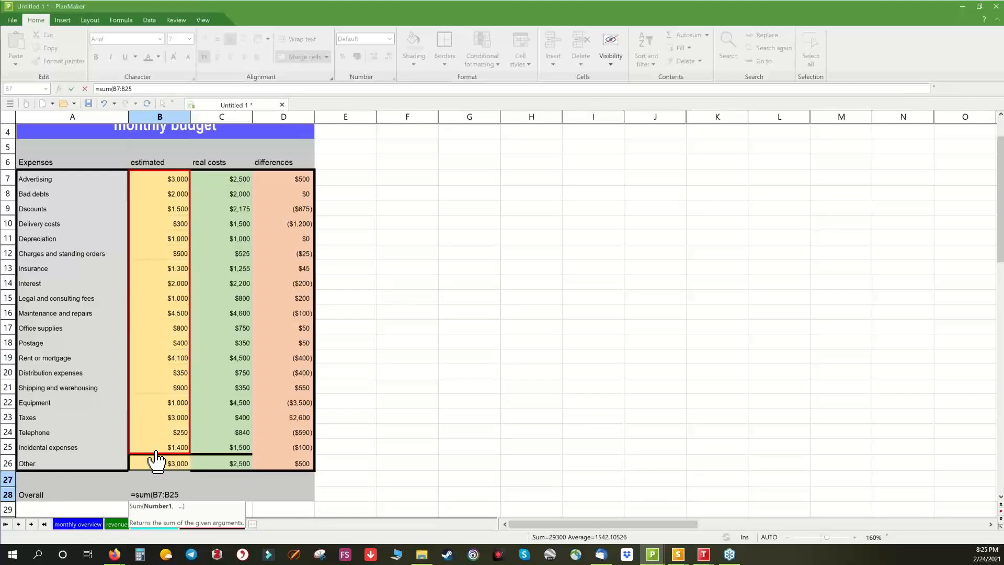
drag(156, 459, 152, 470)
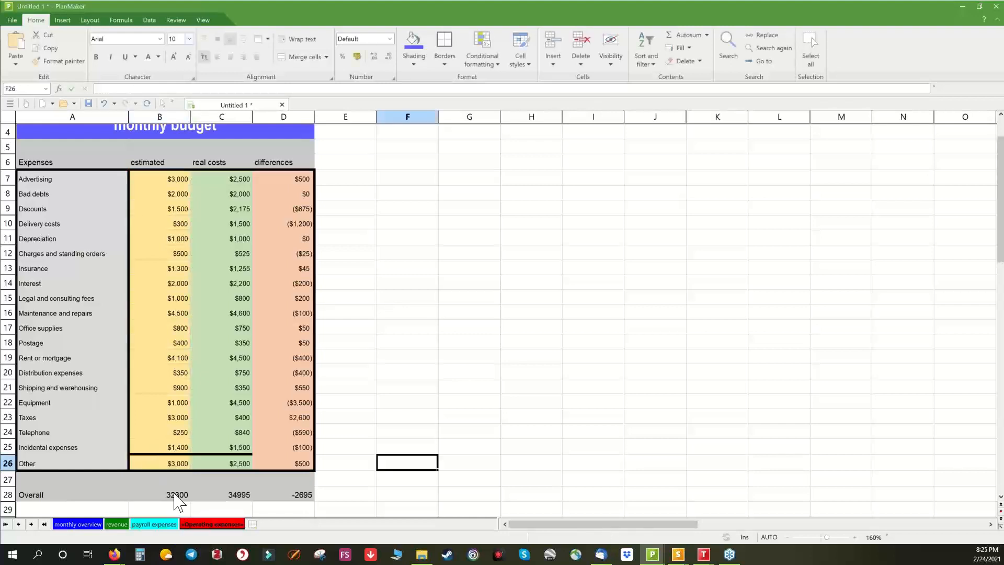
Format the Overall totals in B27:D28 as Currency with no decimal places.
drag(160, 479, 284, 494)
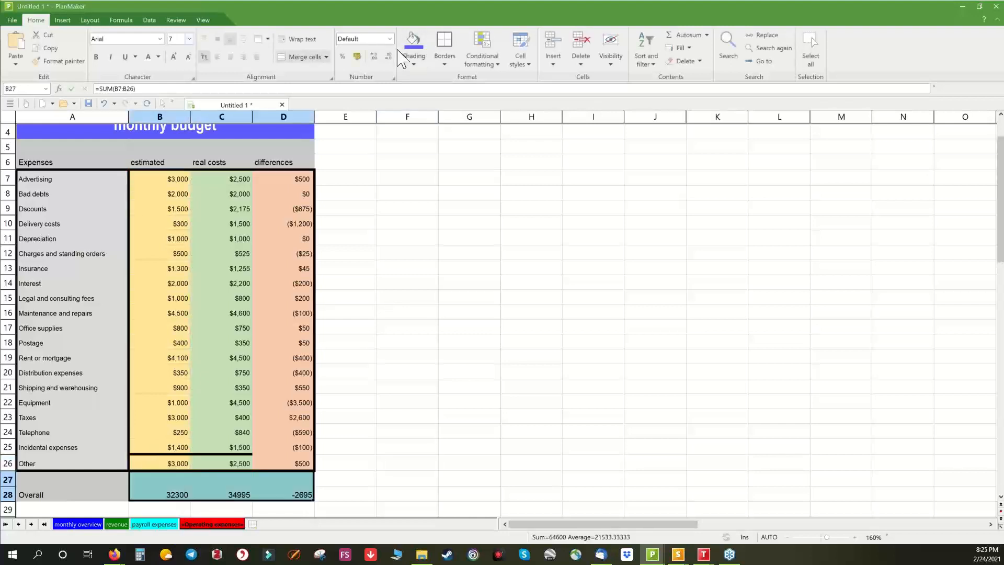
click(390, 39)
click(380, 102)
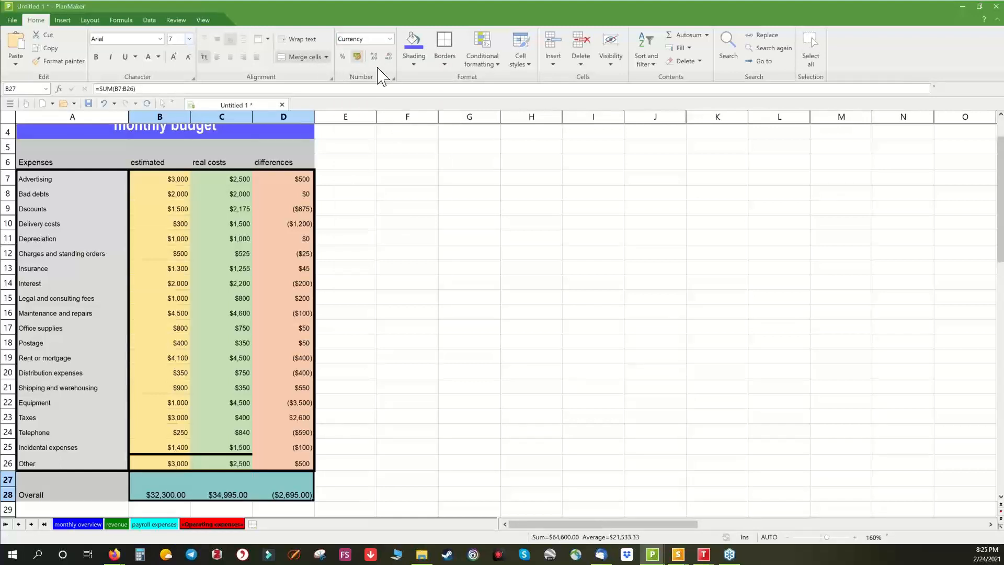
double_click(387, 57)
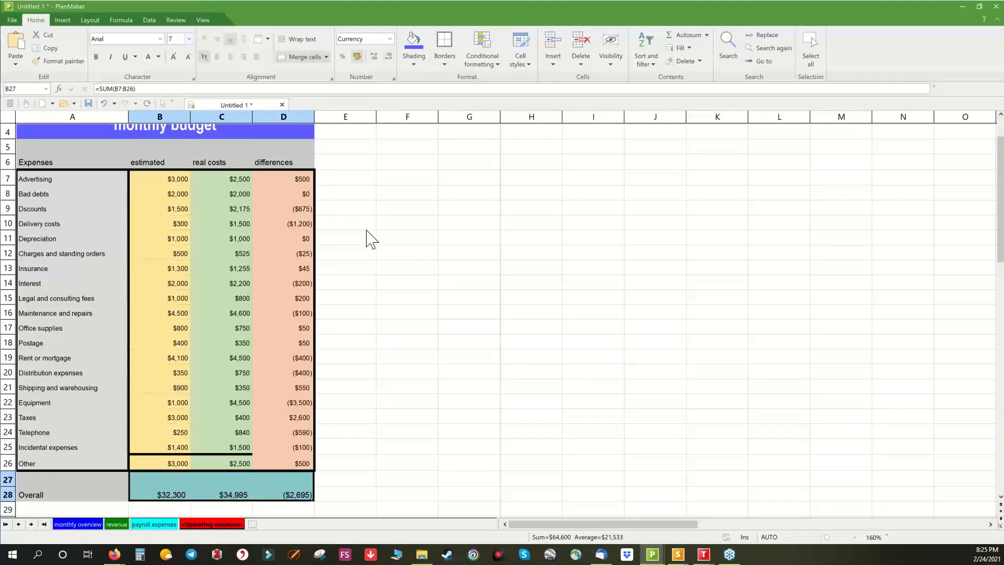
click(402, 312)
scroll(388, 319, down, 2)
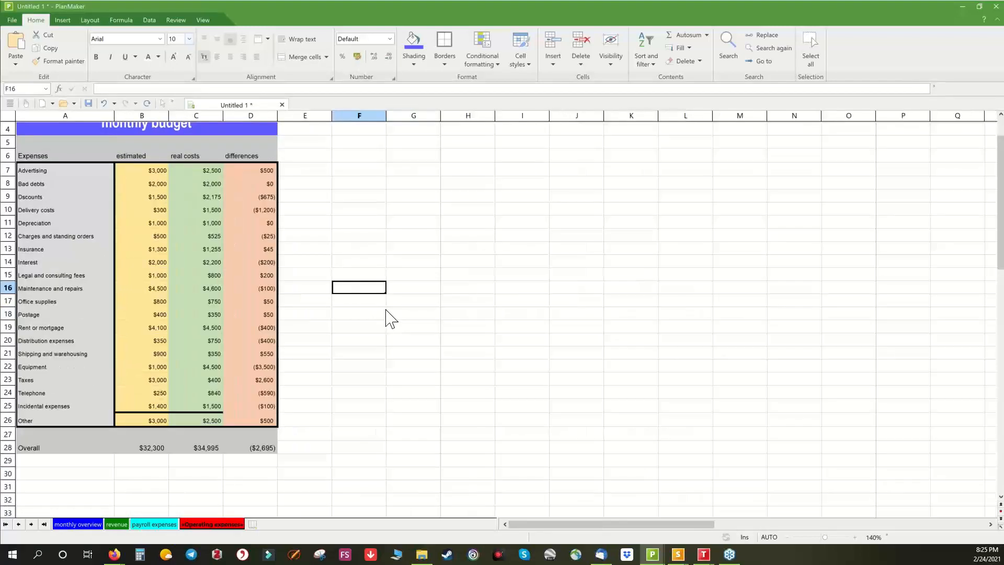
scroll(387, 316, up, 2)
scroll(383, 314, down, 3)
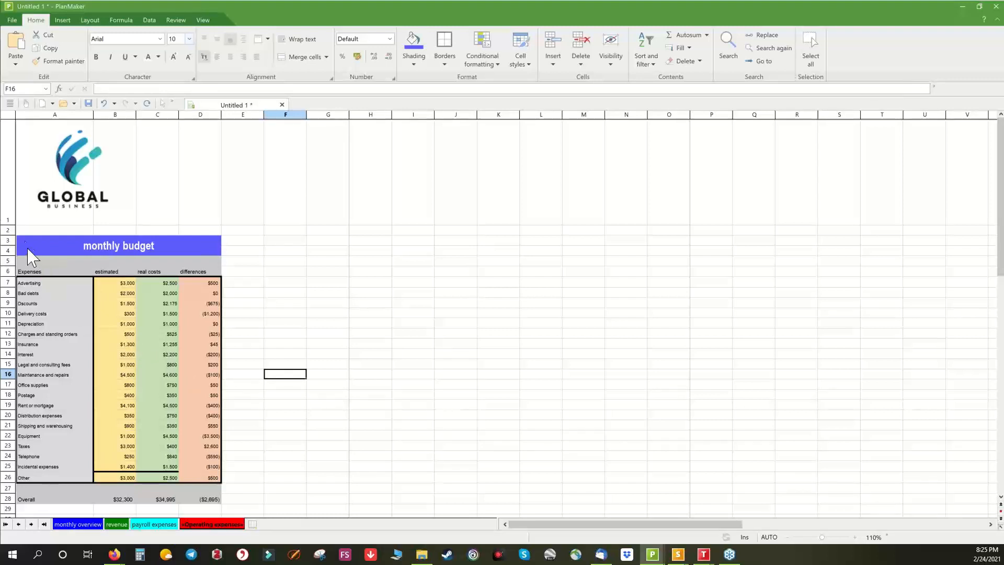
Copy the monthly budget table A3:D28 from the Operating expenses sheet and paste it at A5 of the payroll expenses sheet.
drag(25, 250, 210, 500)
right_click(187, 256)
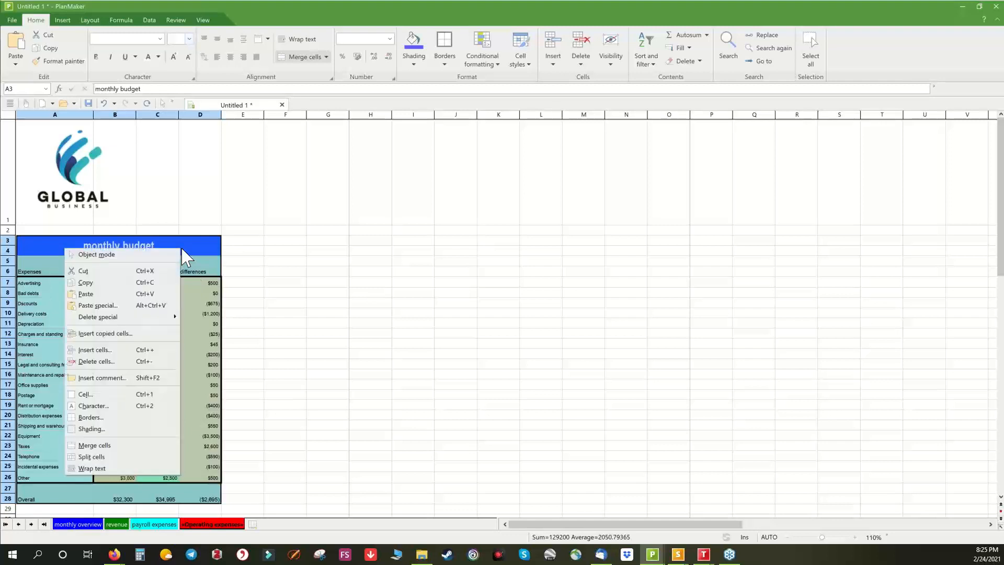
click(94, 289)
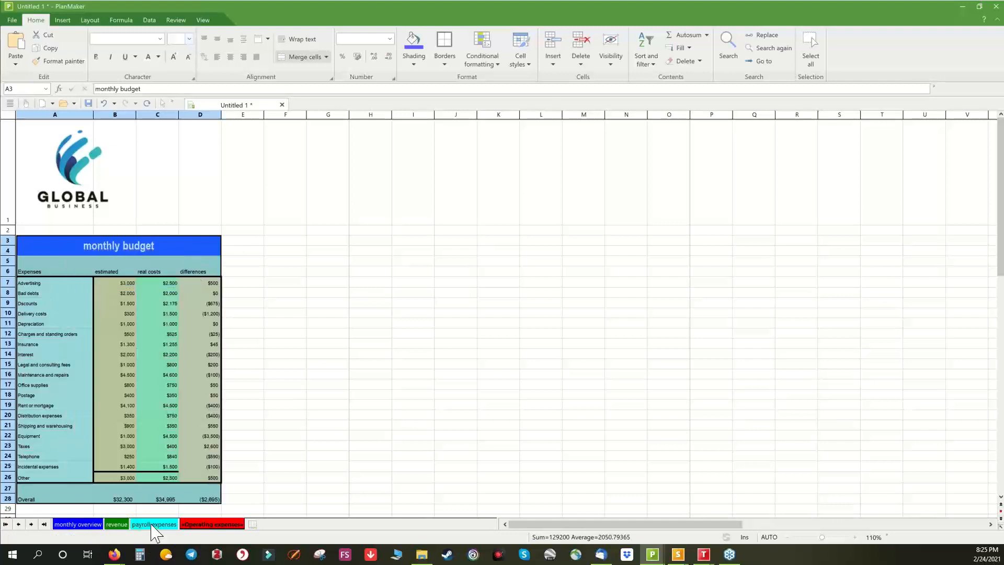
click(151, 525)
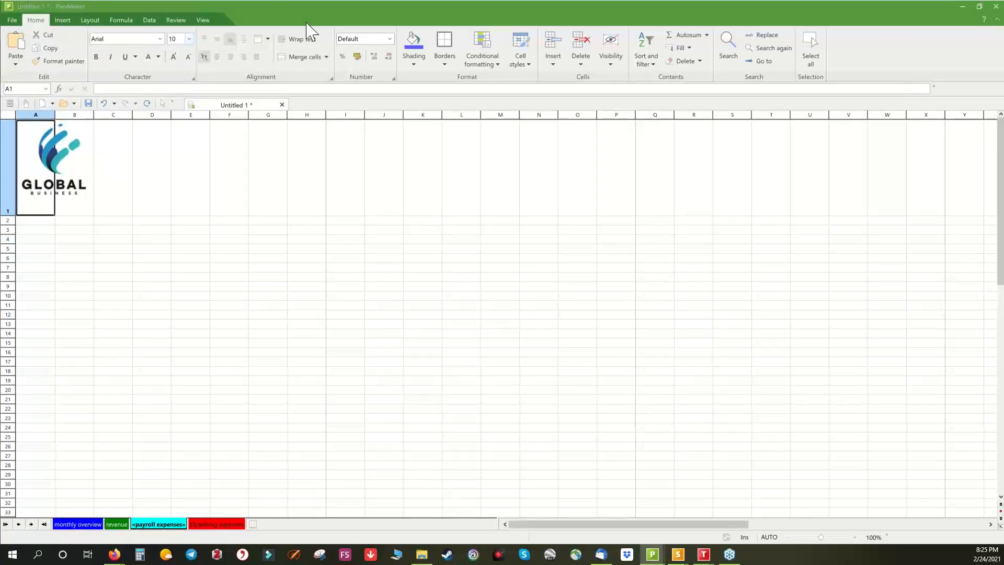
click(41, 249)
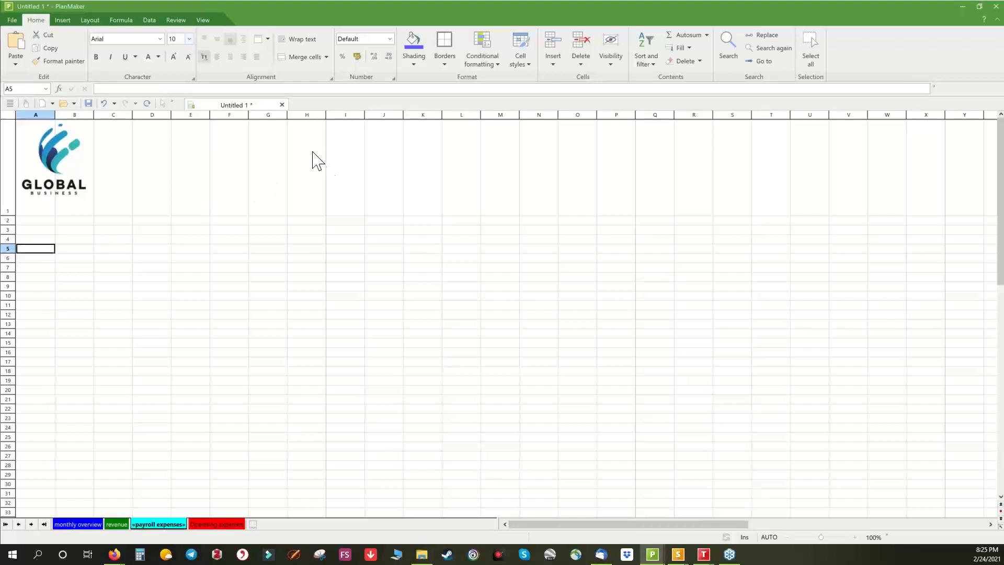
text(monthly budget)
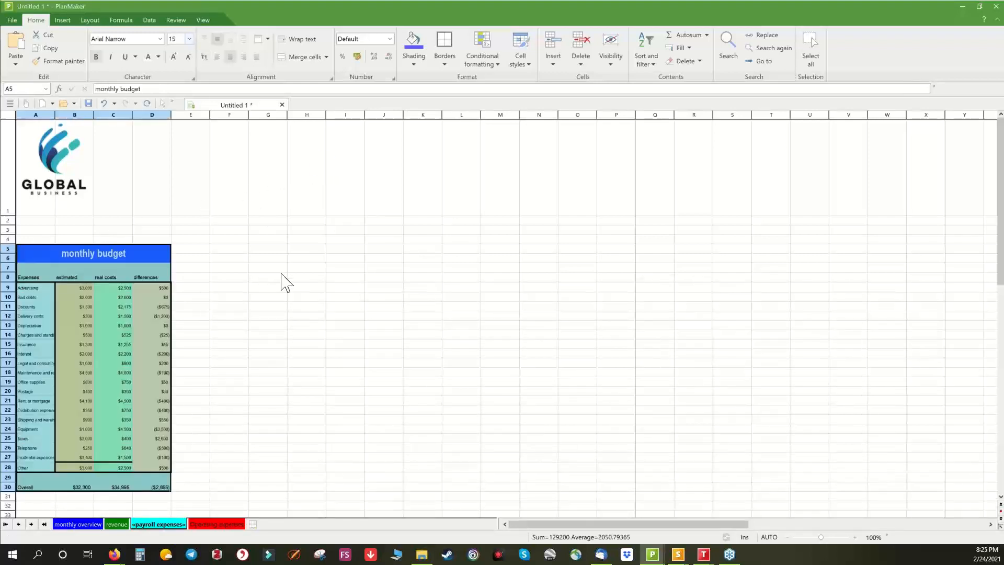
click(280, 277)
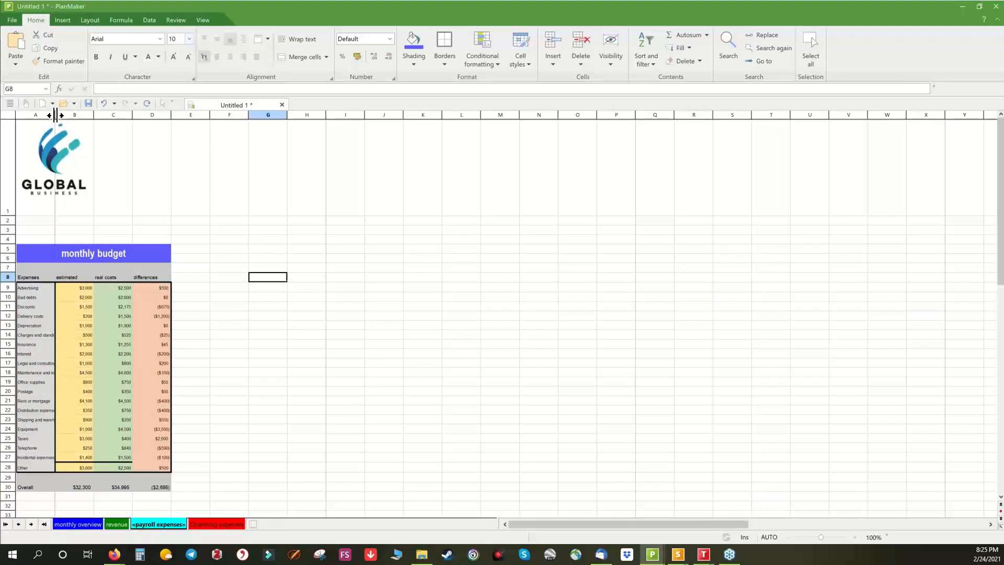
Widen column A to fit the expense names and set the width of columns B to D to 1 inch.
drag(55, 115, 173, 110)
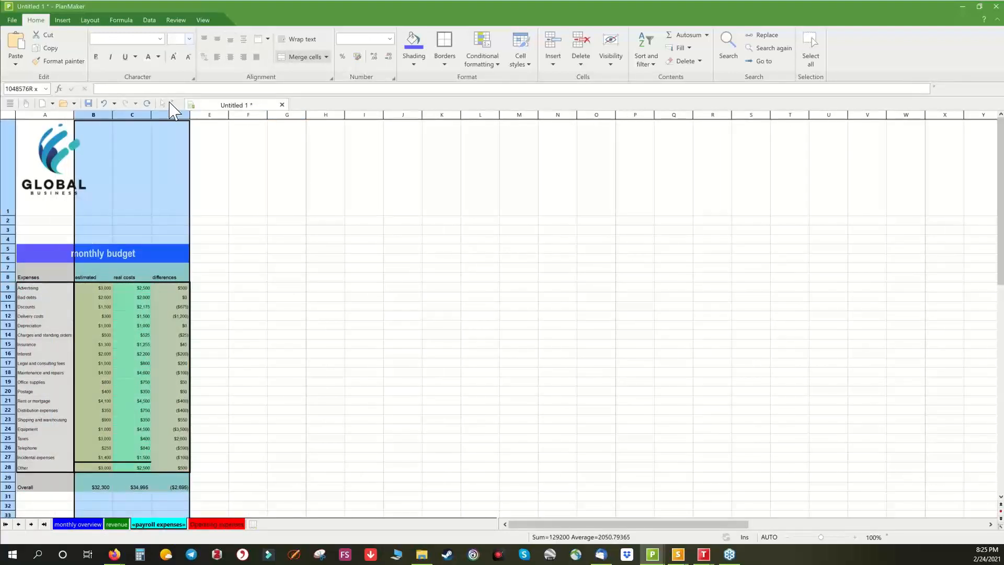
right_click(169, 116)
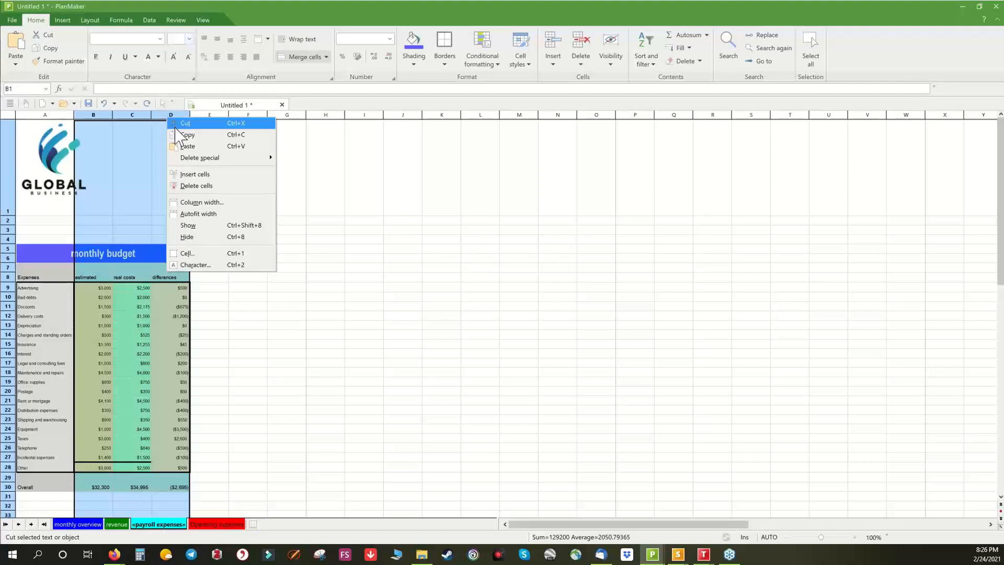
click(198, 207)
text(1)
key(Return)
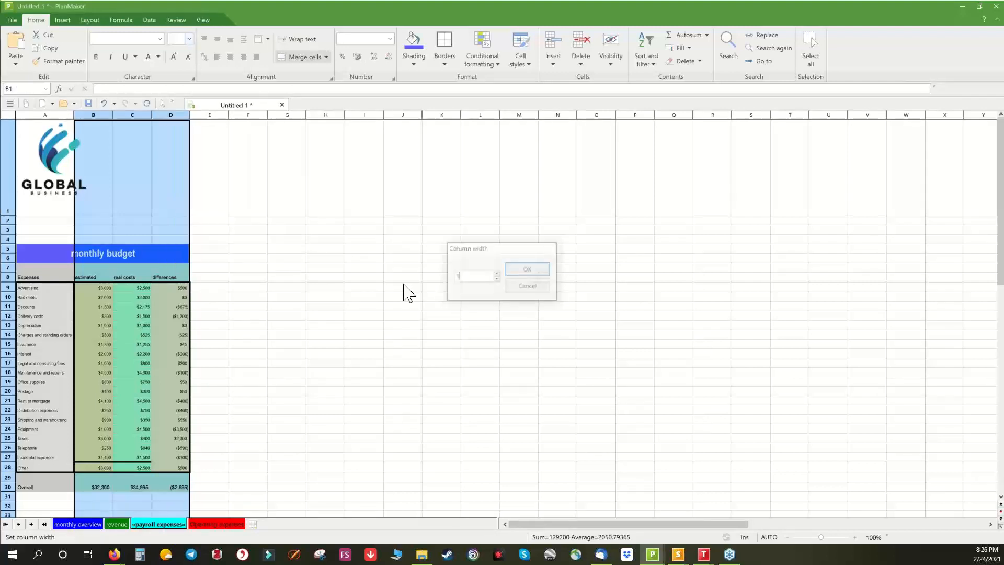
click(321, 343)
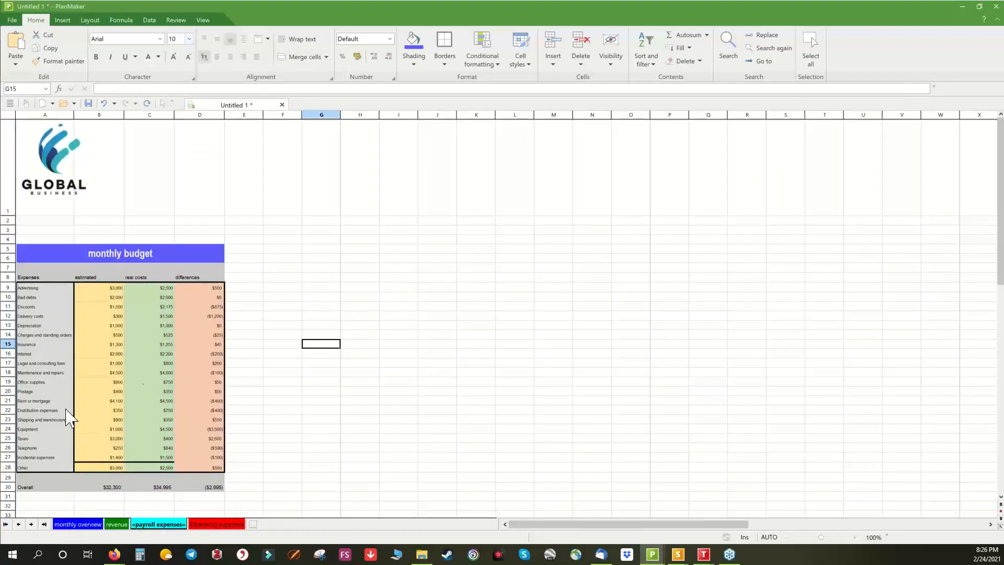
Delete rows 12 to 28, from Delivery costs through Other, from the payroll expenses table.
click(35, 288)
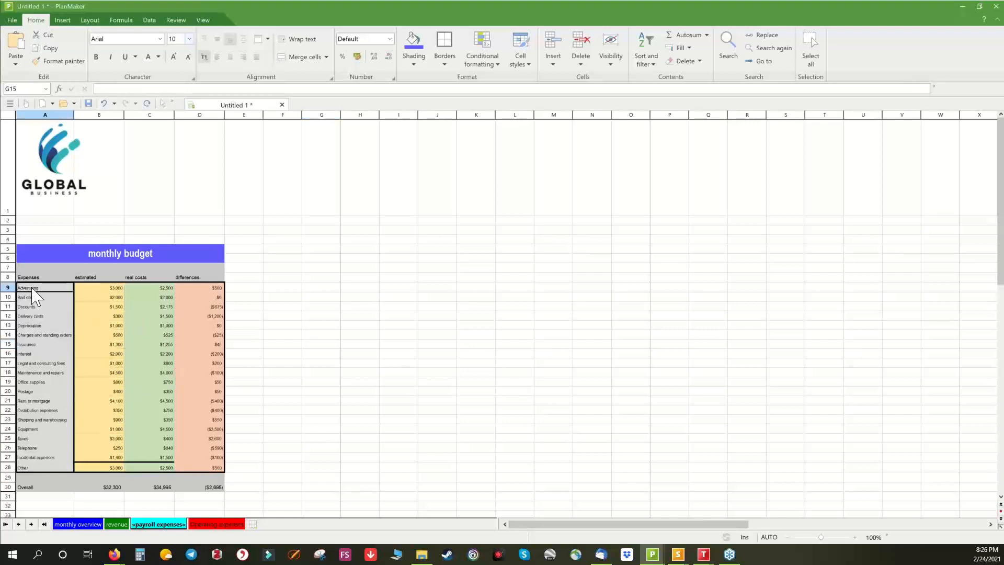
click(32, 297)
click(32, 307)
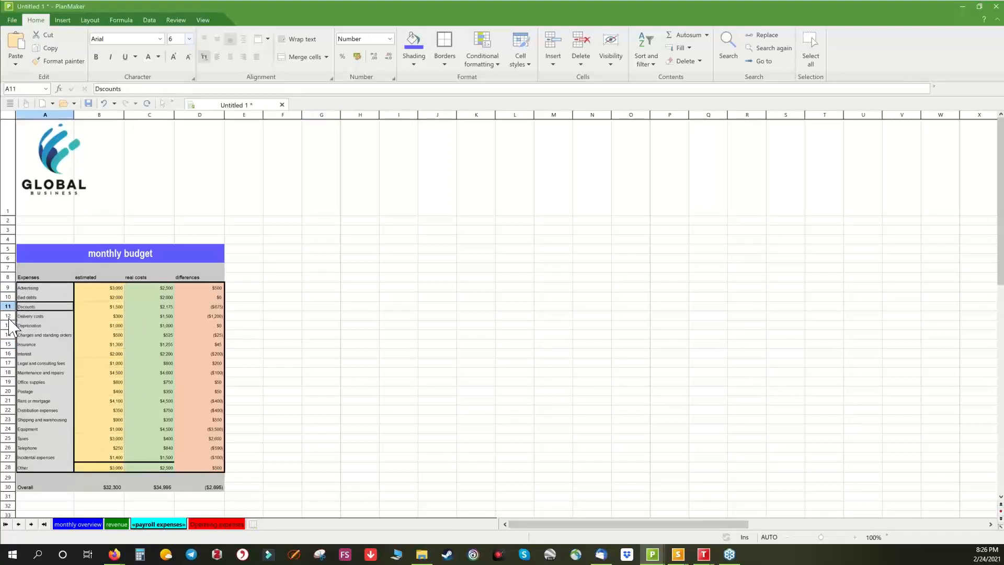
click(8, 316)
drag(6, 316, 7, 210)
right_click(7, 201)
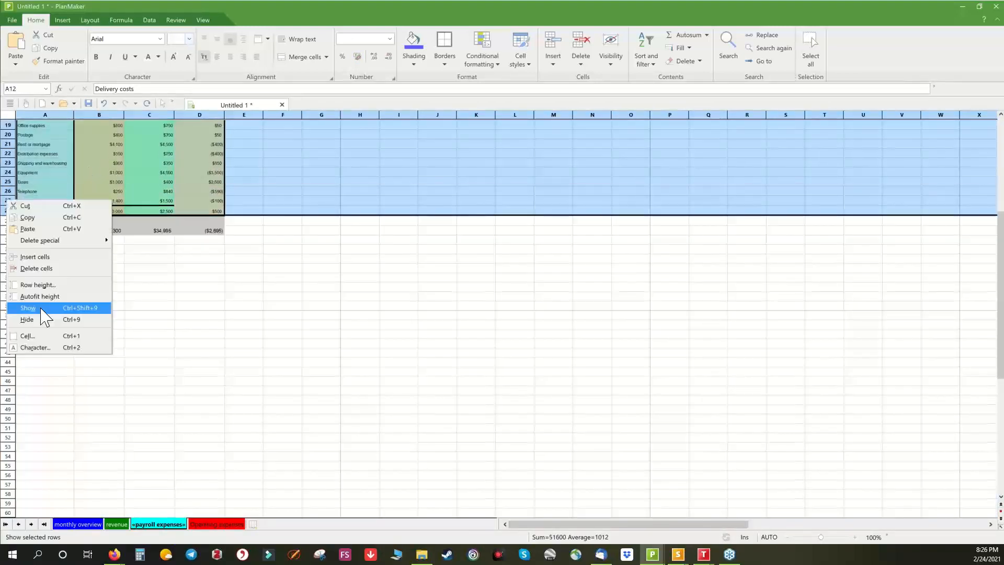
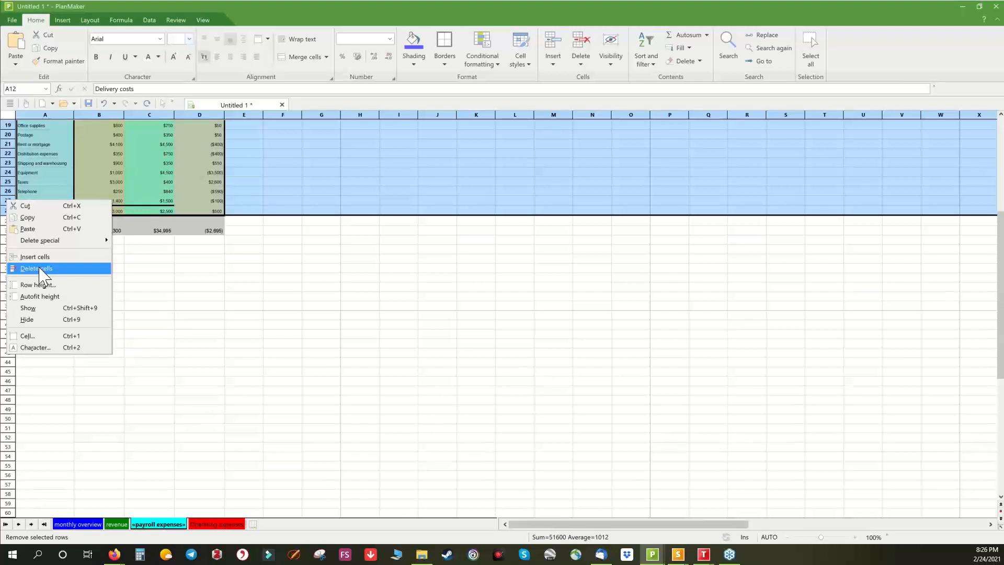
click(36, 268)
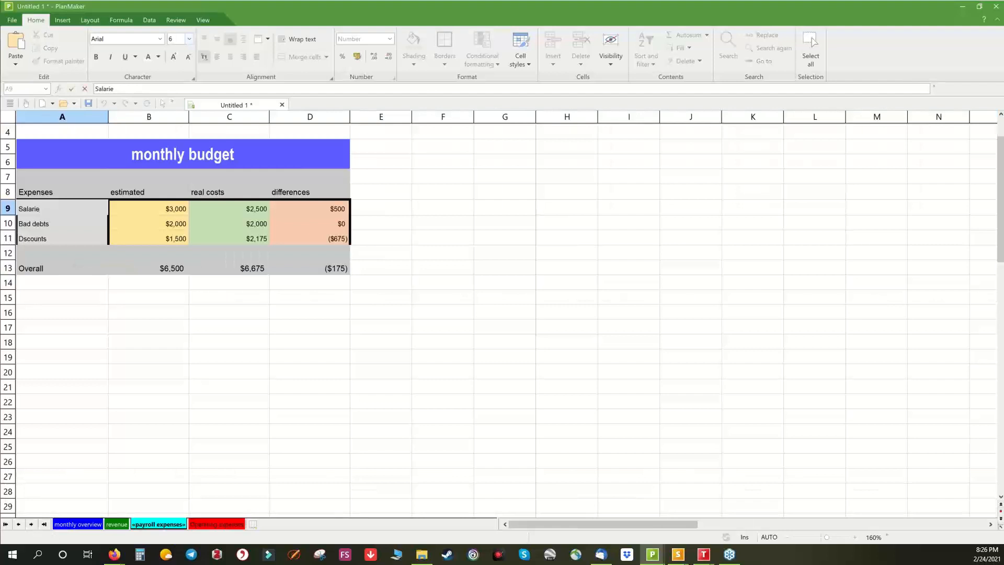
Replace the three remaining expense names in A9:A11 with Salaries, Boni and Commison.
text(s)
key(Return)
text(Boni)
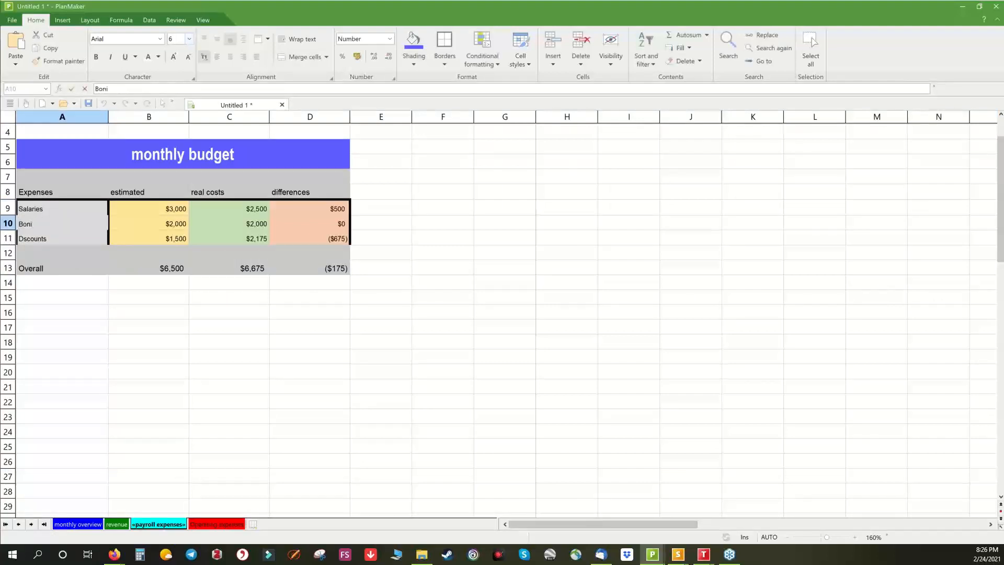
key(Return)
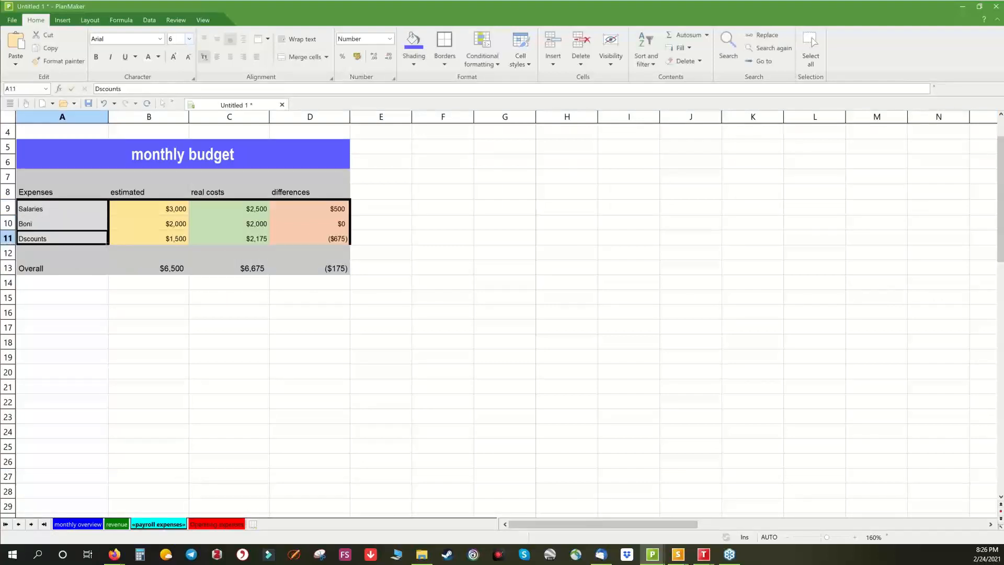
text(Commi)
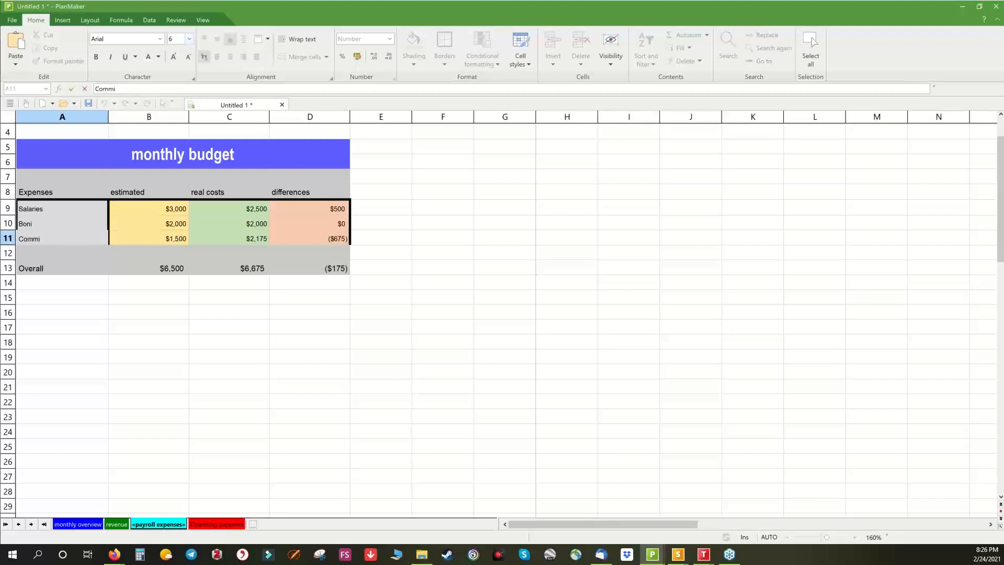
text(son)
key(Return)
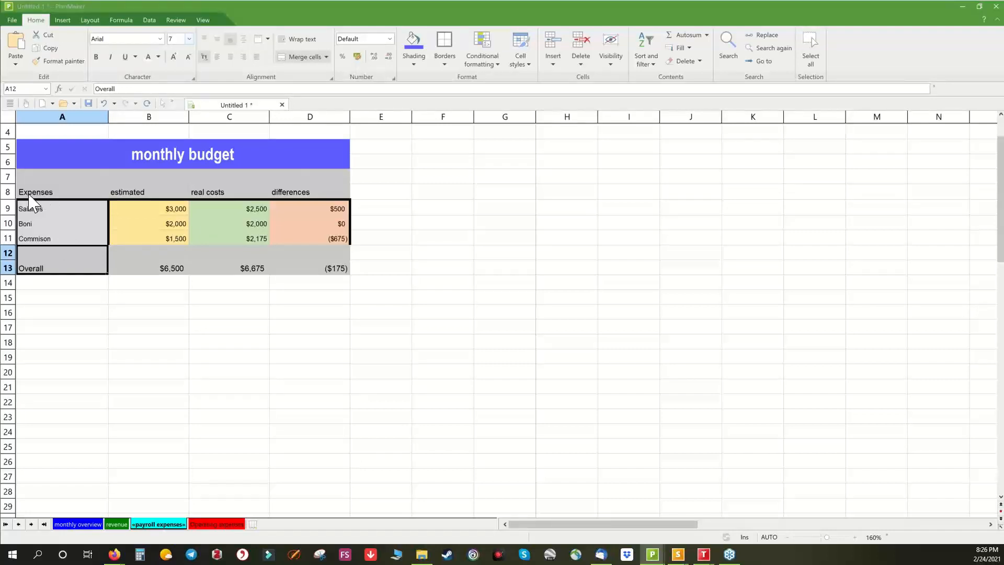
Set the estimated and real costs in B9:C11 to 9600 and 8500 for Salaries, 4000 and 0 for Boni, 4500 and 4500 for Commison.
click(158, 202)
drag(223, 232, 219, 227)
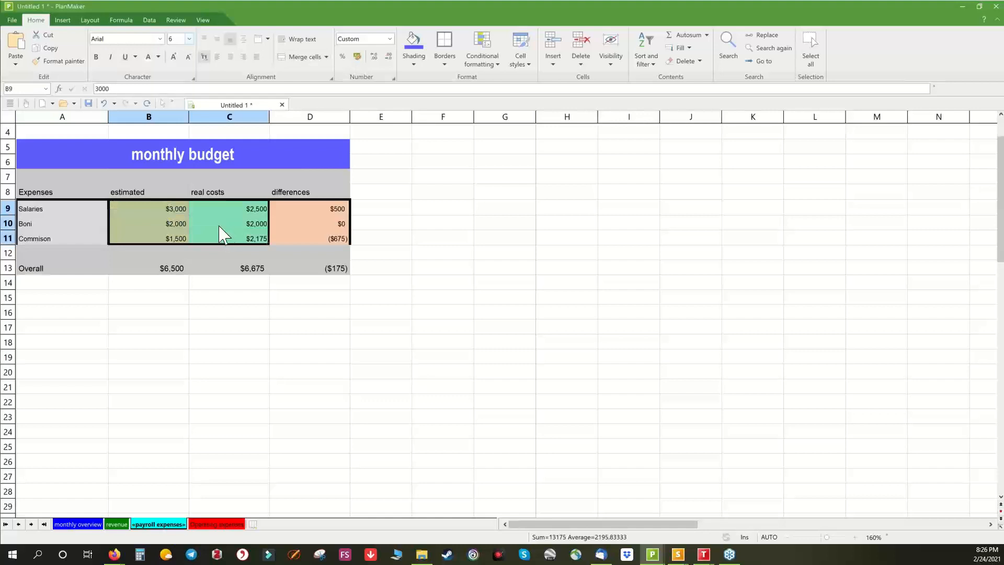
click(496, 243)
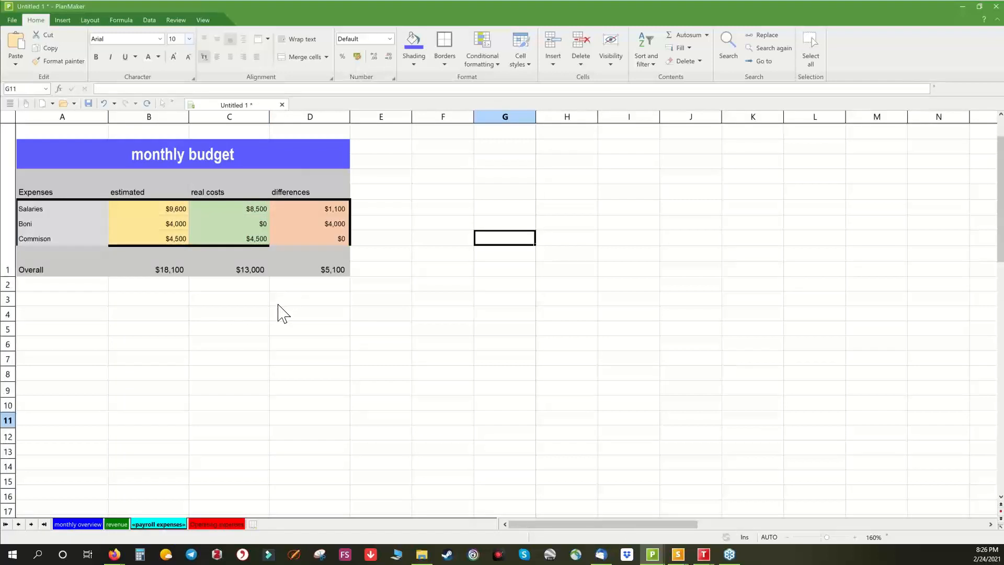
Copy the table A5:D13 from the payroll expenses sheet to A5 of the revenue sheet and widen column A there.
scroll(279, 311, up, 3)
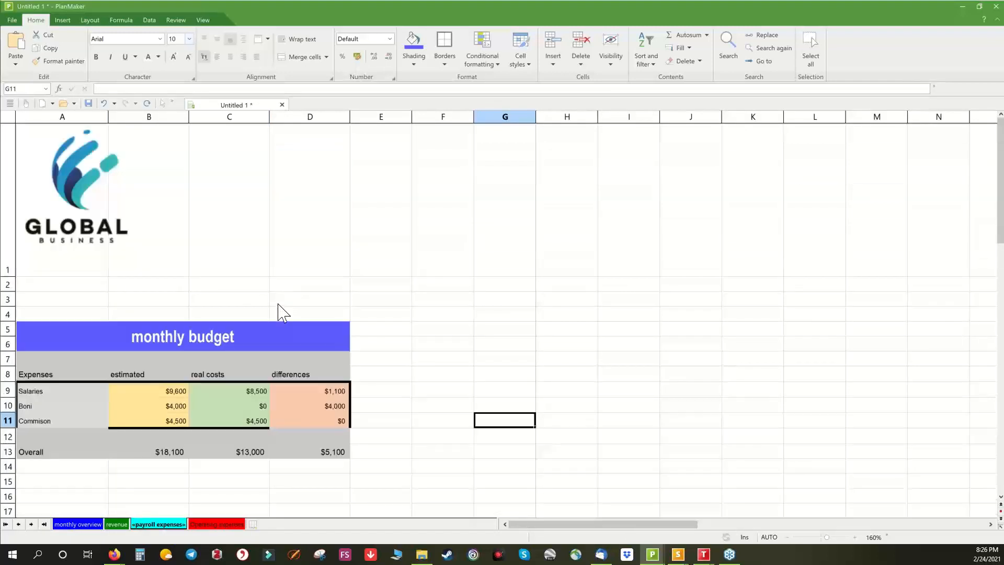
click(117, 524)
click(151, 523)
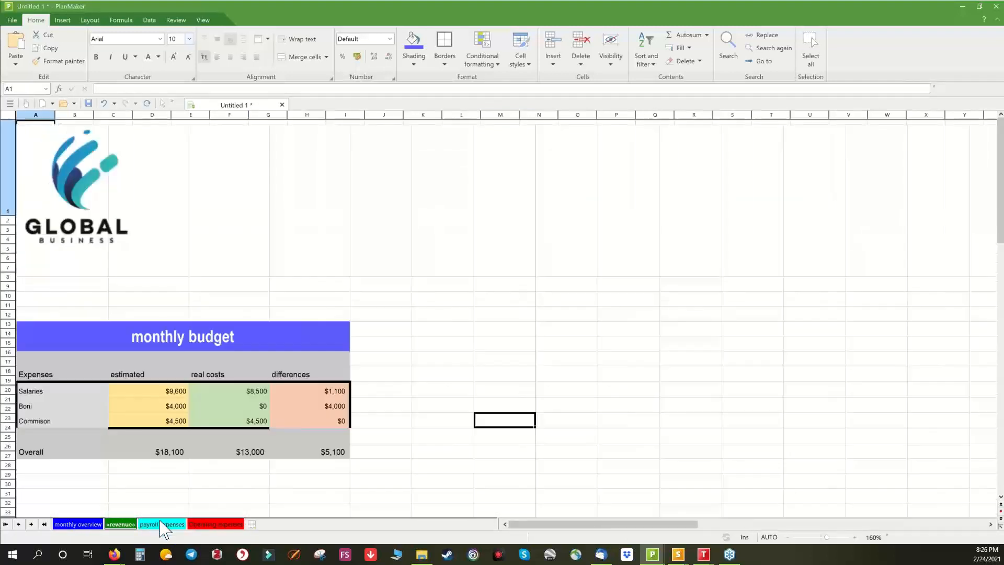
drag(44, 325, 233, 448)
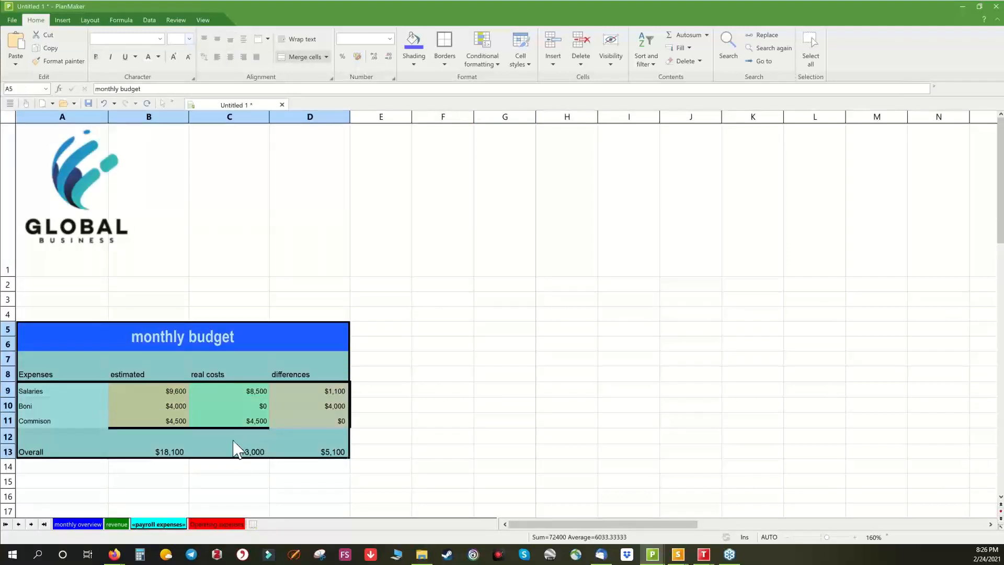
click(117, 524)
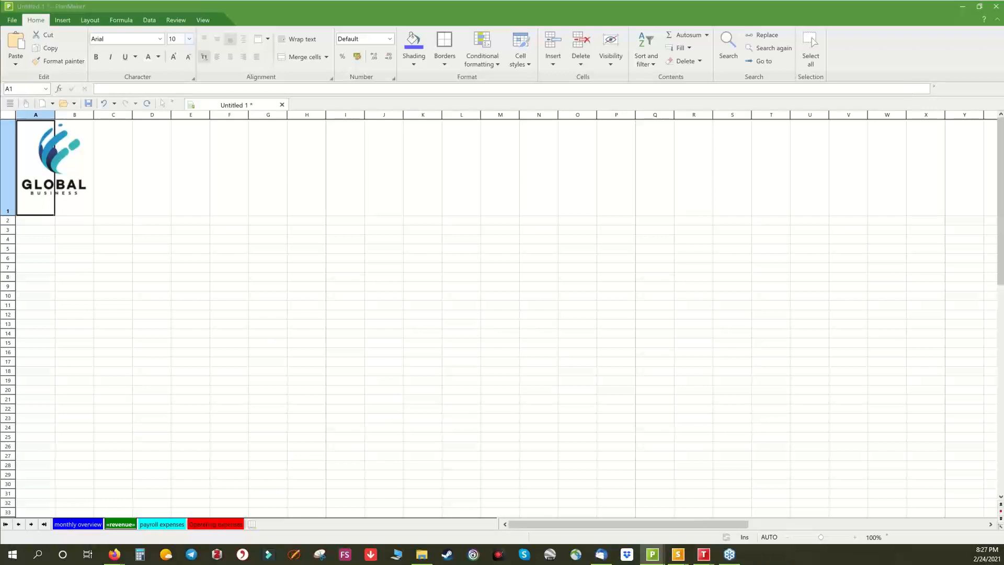
click(32, 250)
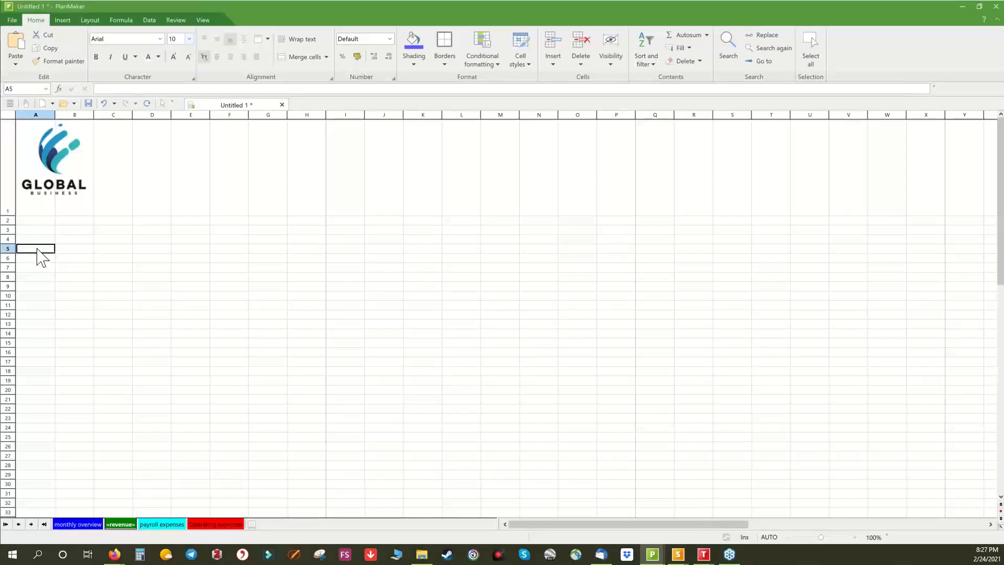
key(ctrl+v)
click(164, 162)
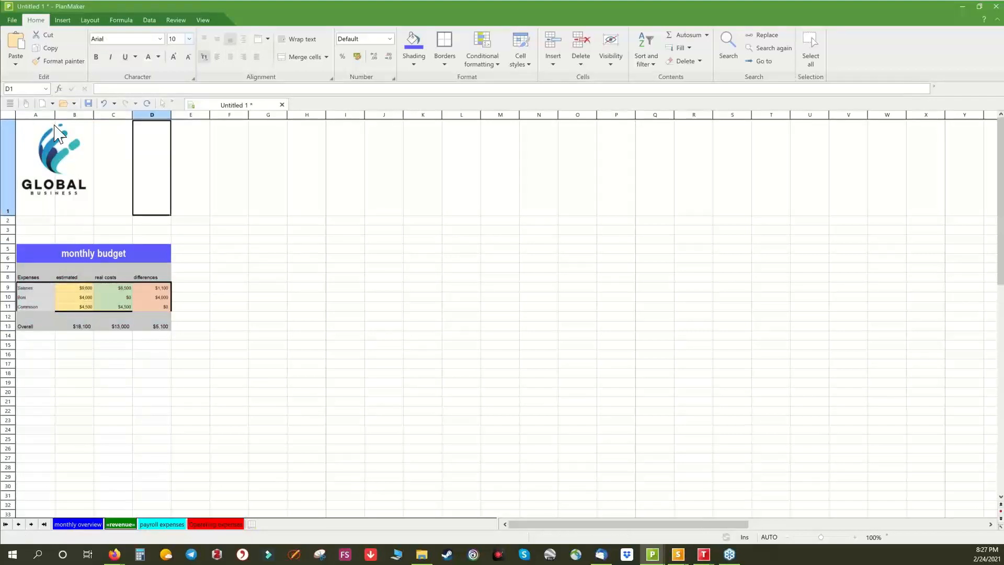
drag(55, 115, 178, 121)
right_click(177, 120)
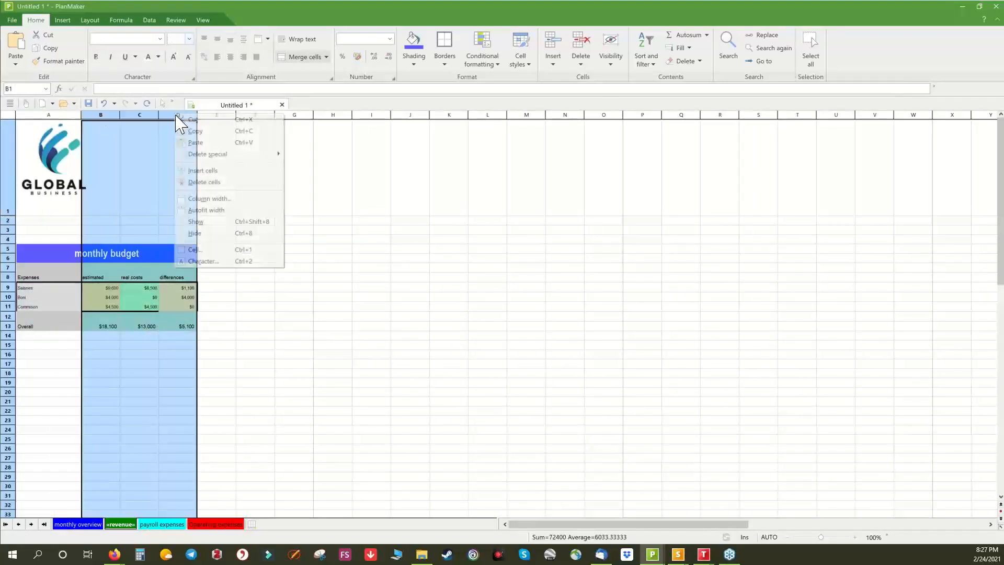
click(222, 171)
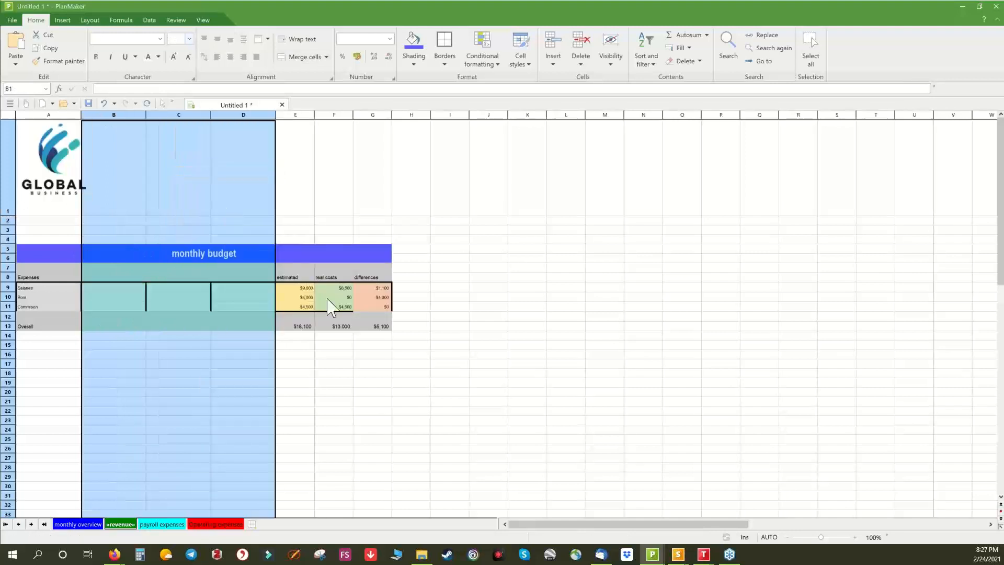
key(ctrl+z)
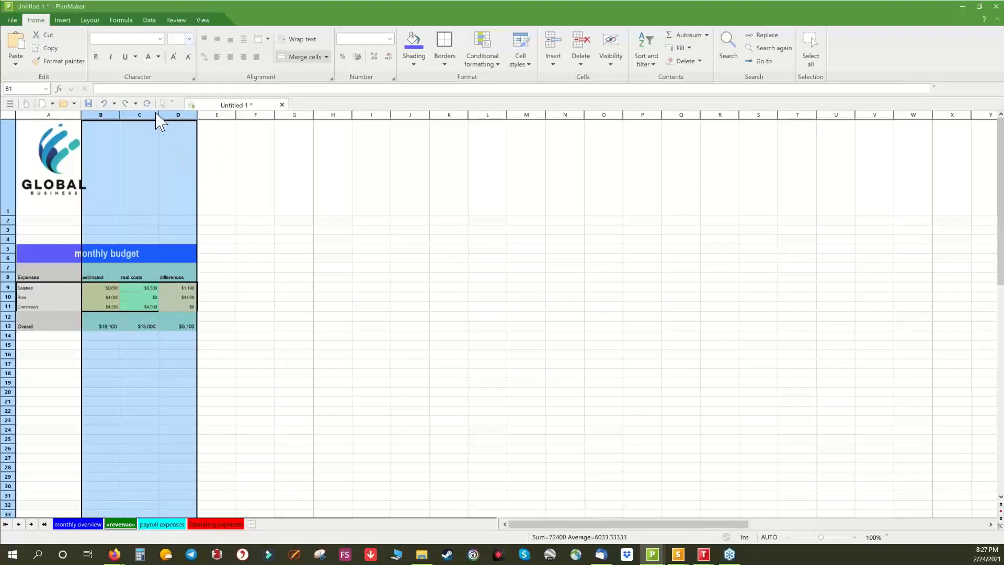
Set the width of columns B to D on the revenue sheet to 1 inch.
right_click(147, 117)
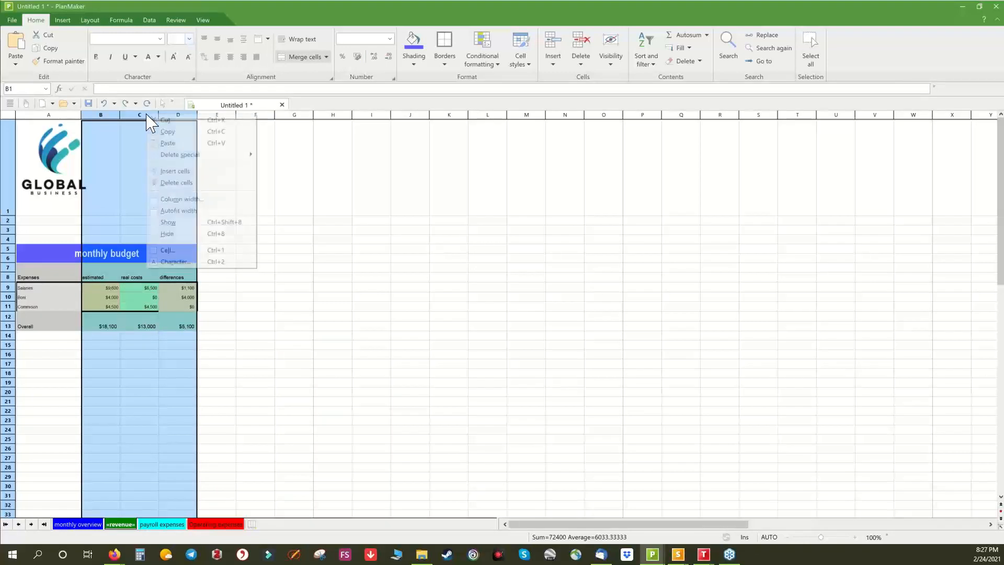
click(195, 201)
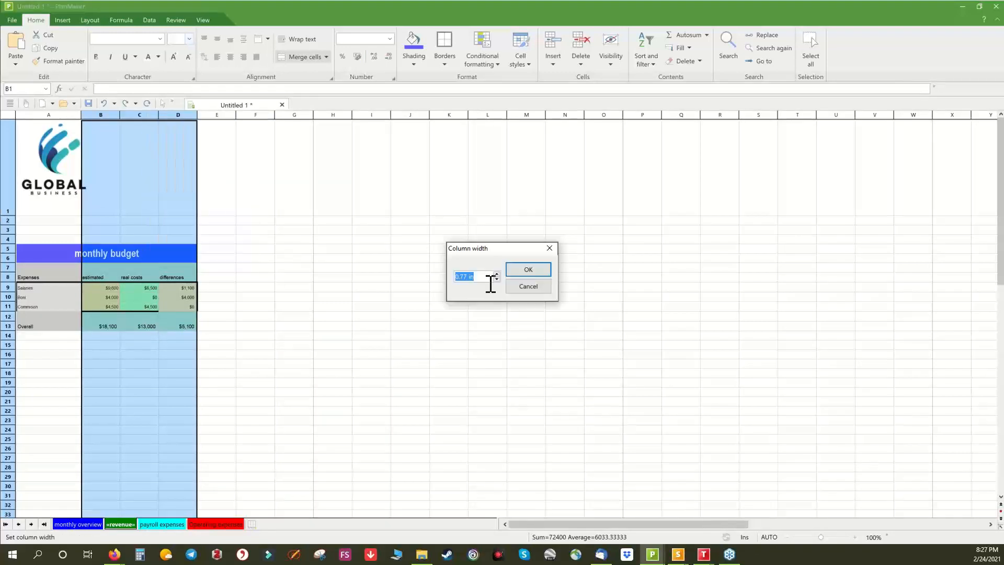
drag(485, 274, 407, 285)
key(Return)
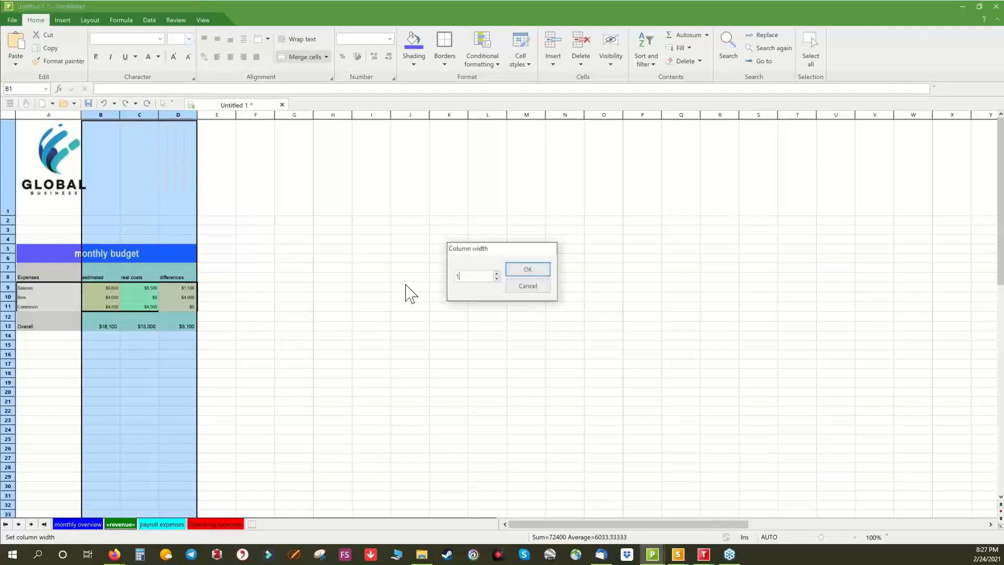
click(289, 390)
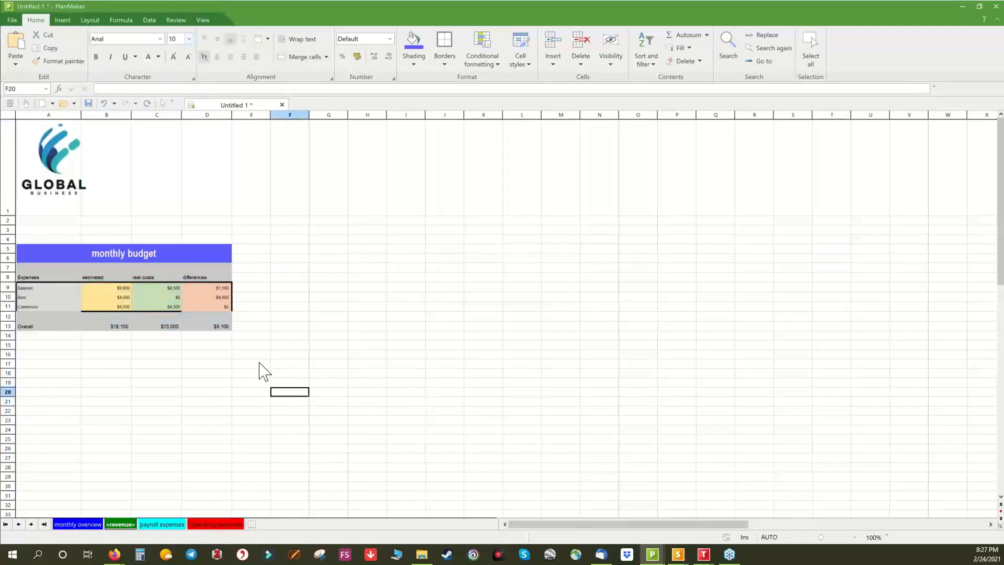
scroll(272, 371, up, 5)
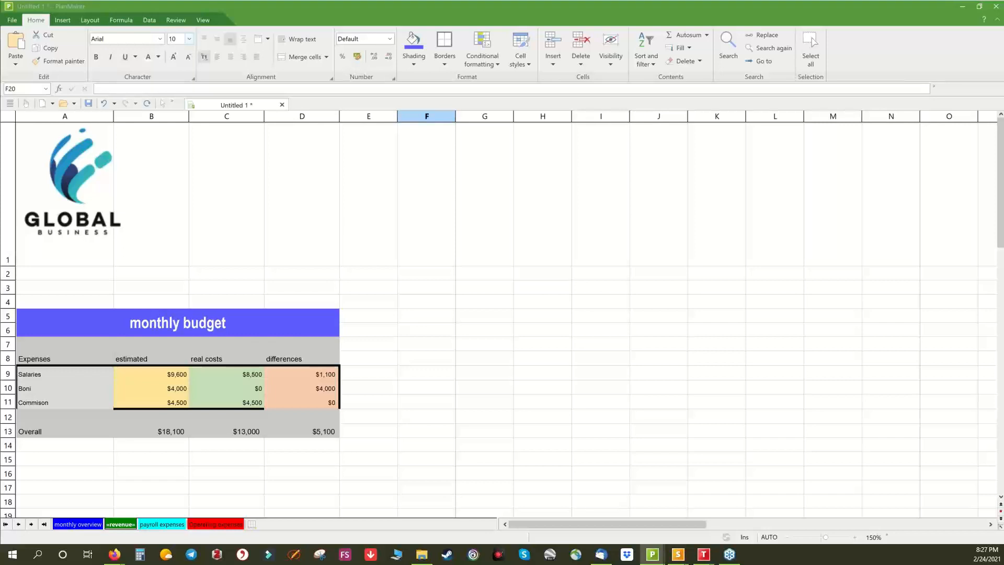
Fill A9:C11 of the revenue sheet with Net sales 60000 and 65000, Interest income 3000 and 3000, Sale of assets 500 and 450.
drag(63, 379, 60, 408)
key(ctrl+v)
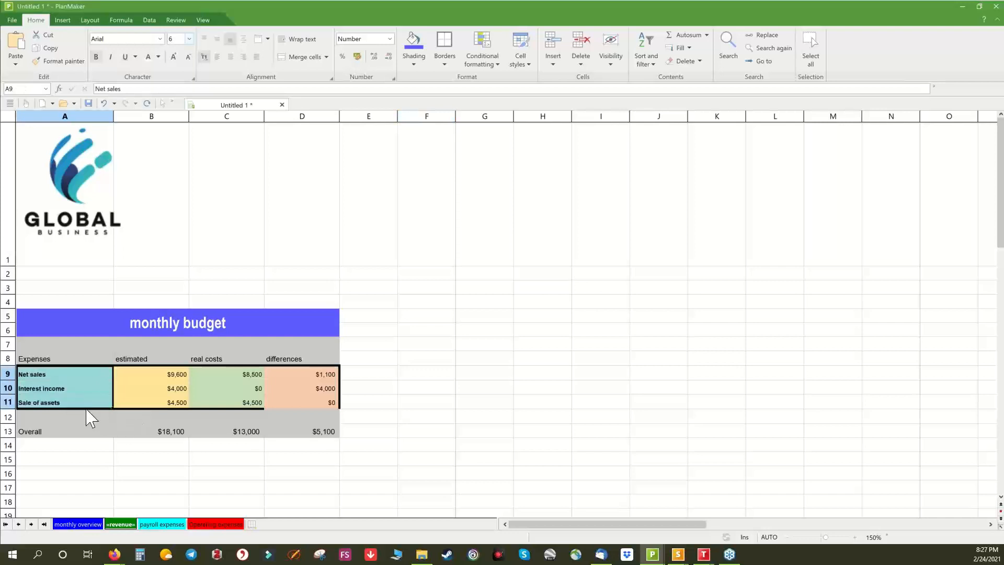
click(101, 459)
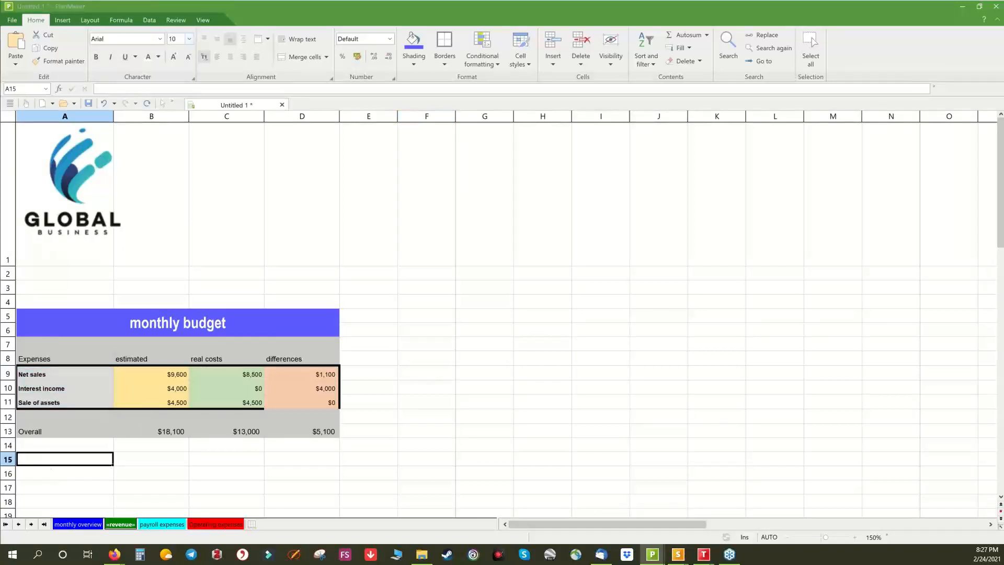
click(165, 373)
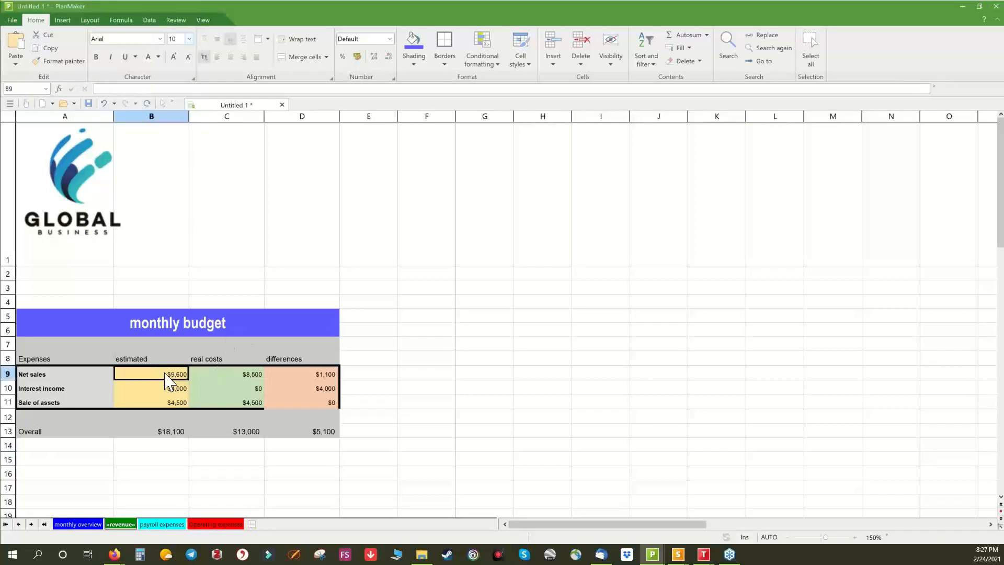
key(ctrl+v)
click(484, 346)
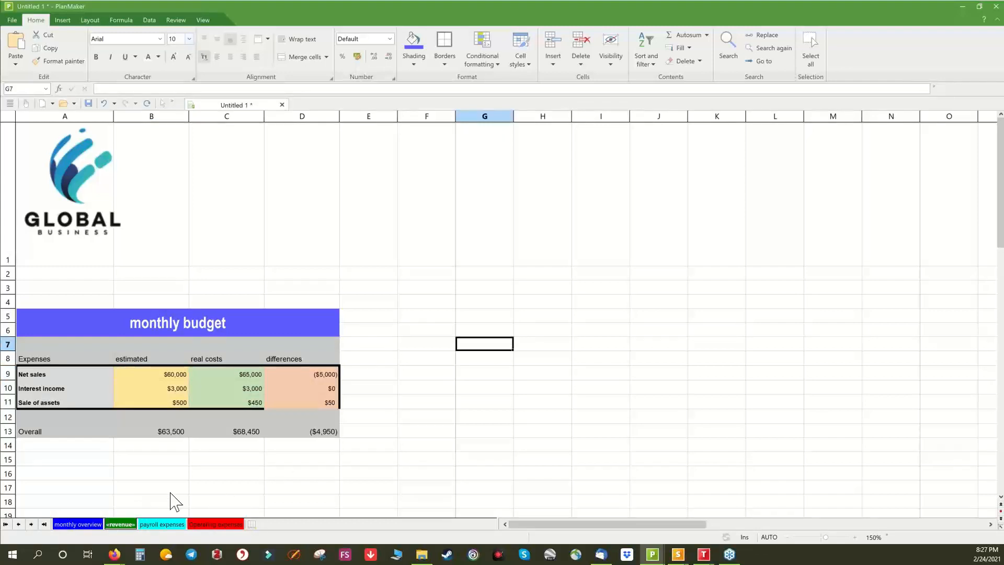
Copy the table A5:D13 from the revenue sheet to A2 of the monthly overview sheet.
click(87, 525)
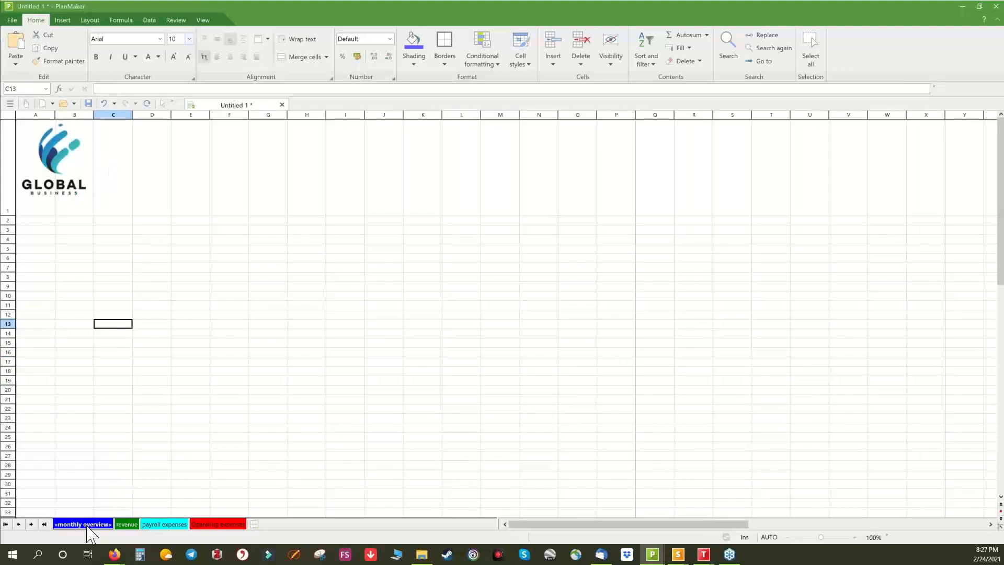
click(125, 524)
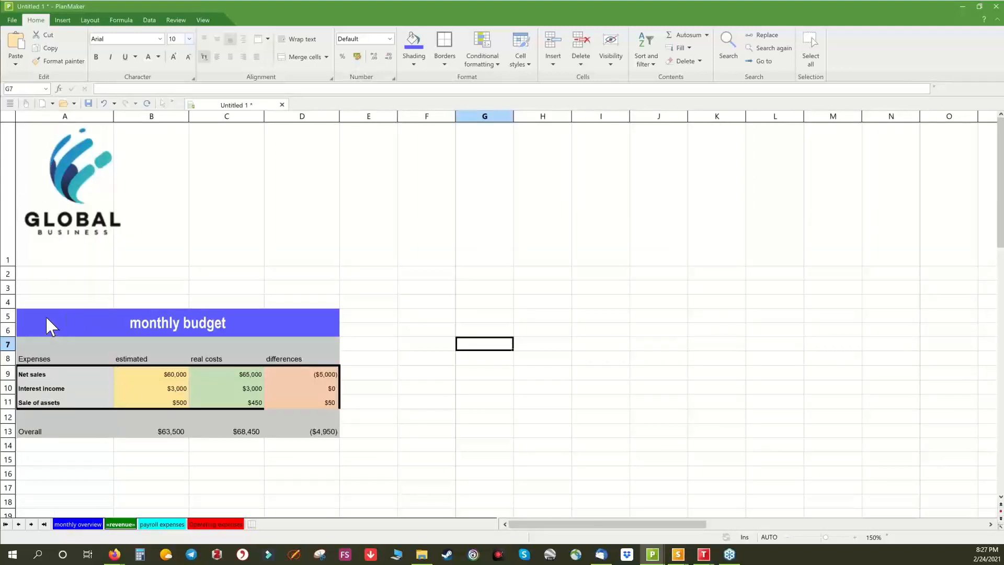
click(46, 318)
drag(57, 335, 254, 427)
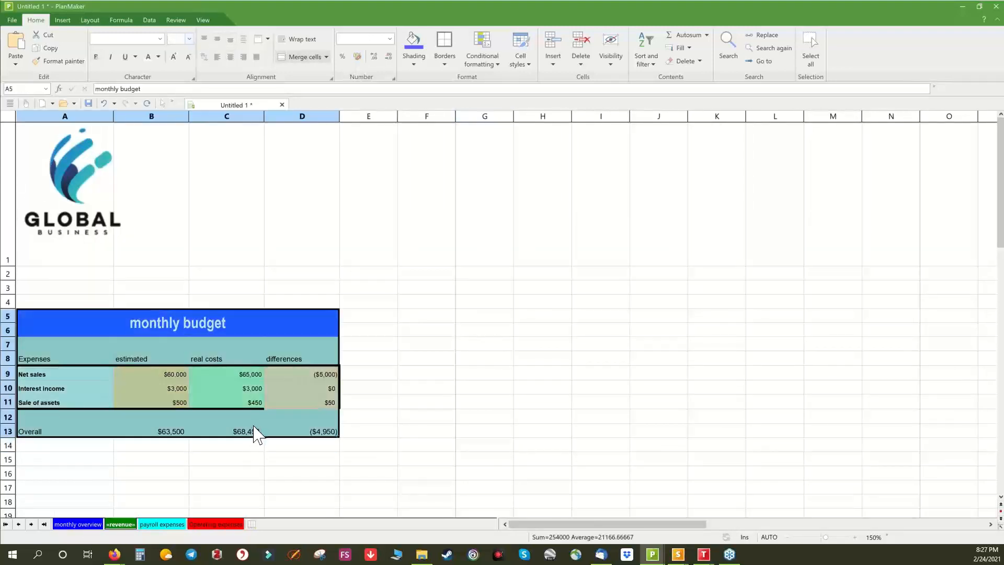
click(86, 525)
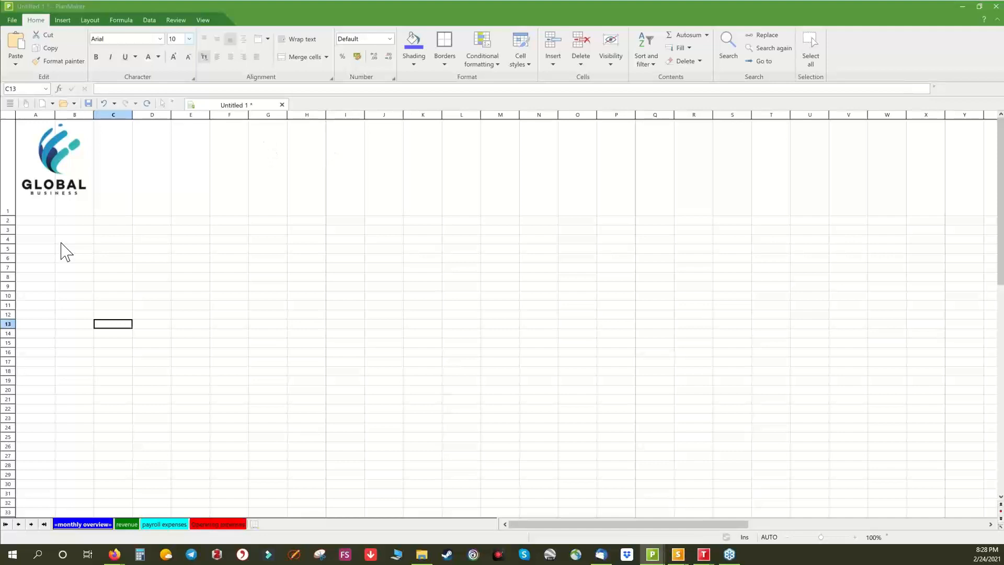
click(38, 249)
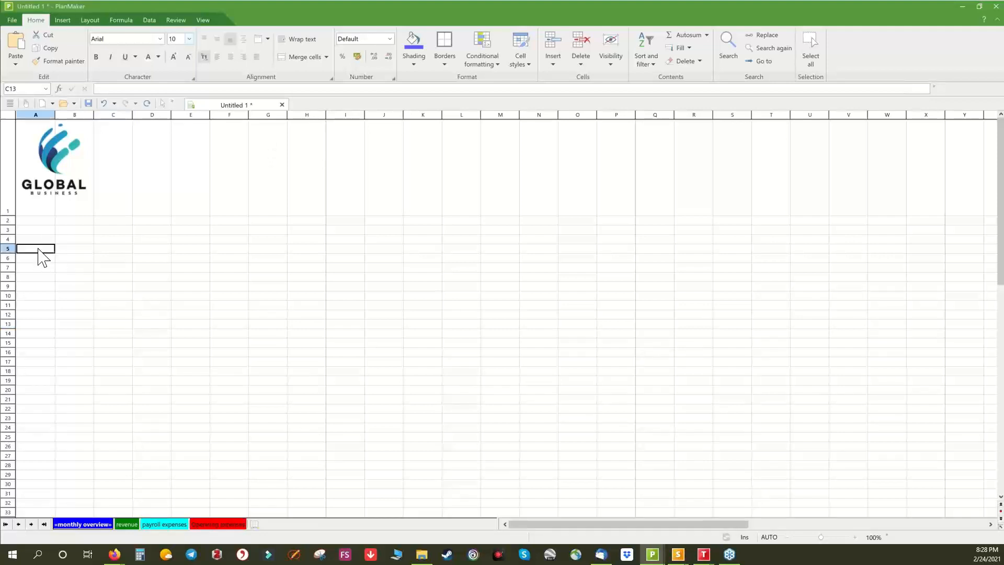
click(33, 222)
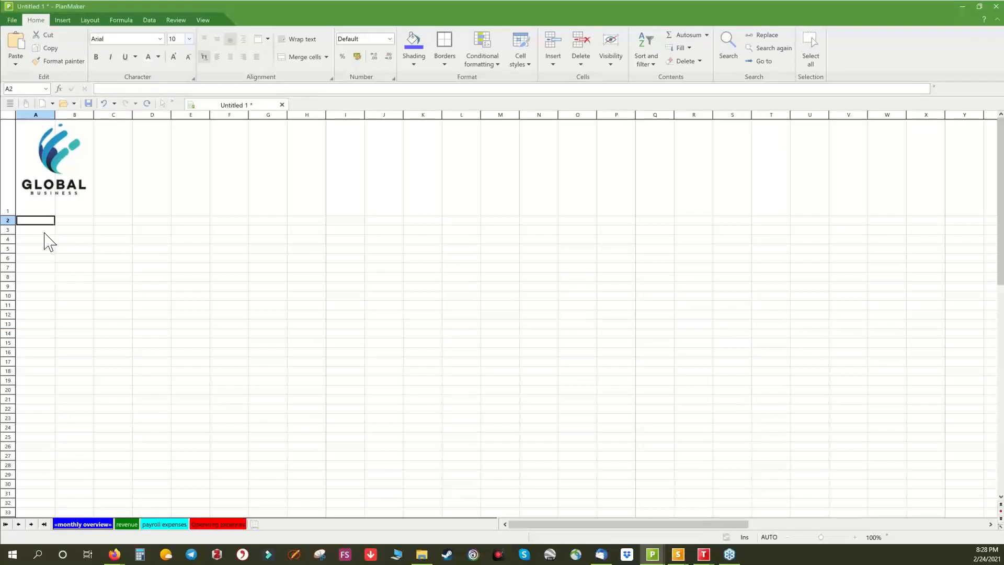
key(ctrl+v)
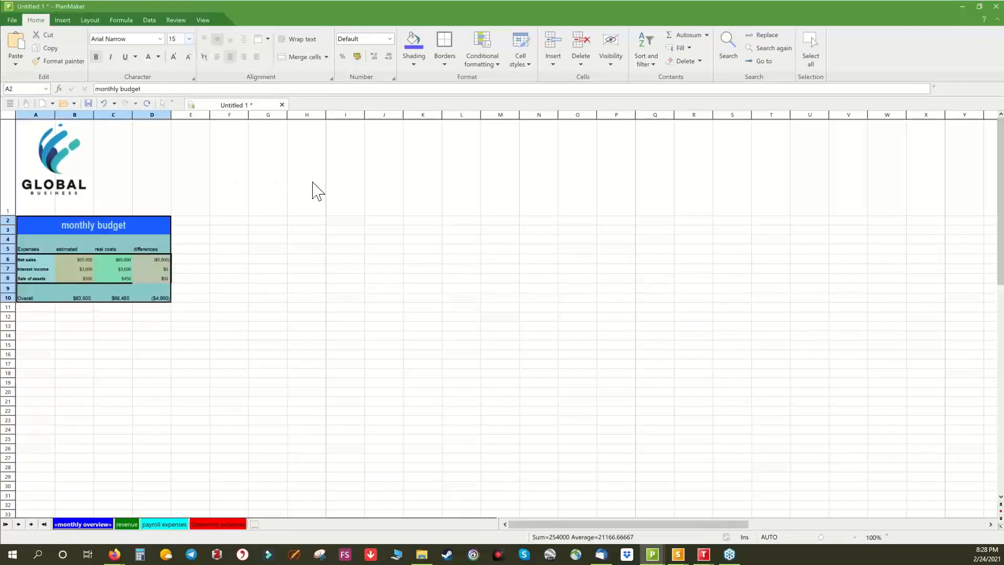
click(318, 192)
Widen column A on the monthly overview sheet and set a larger common width for columns B to D.
drag(56, 115, 189, 118)
right_click(187, 115)
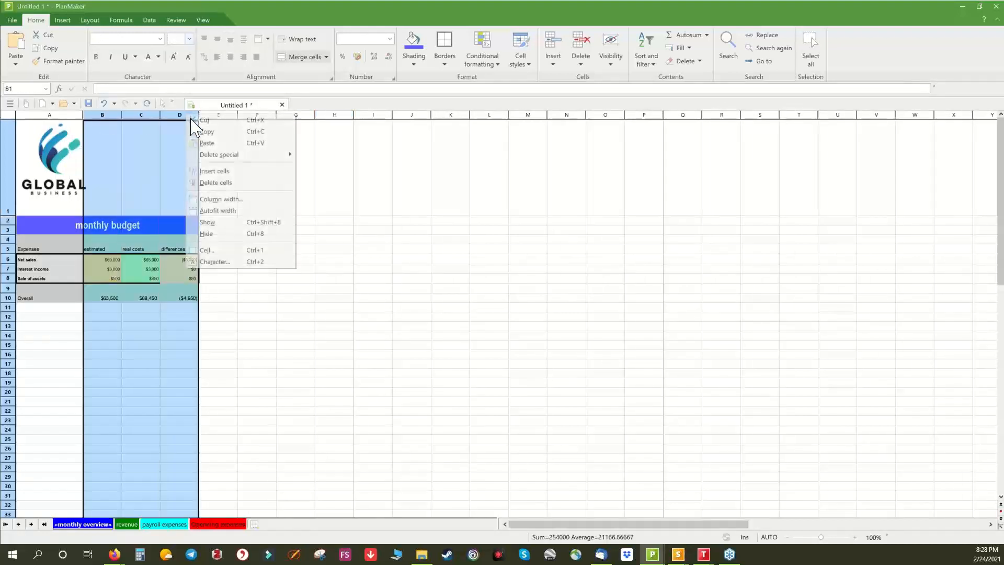
click(222, 221)
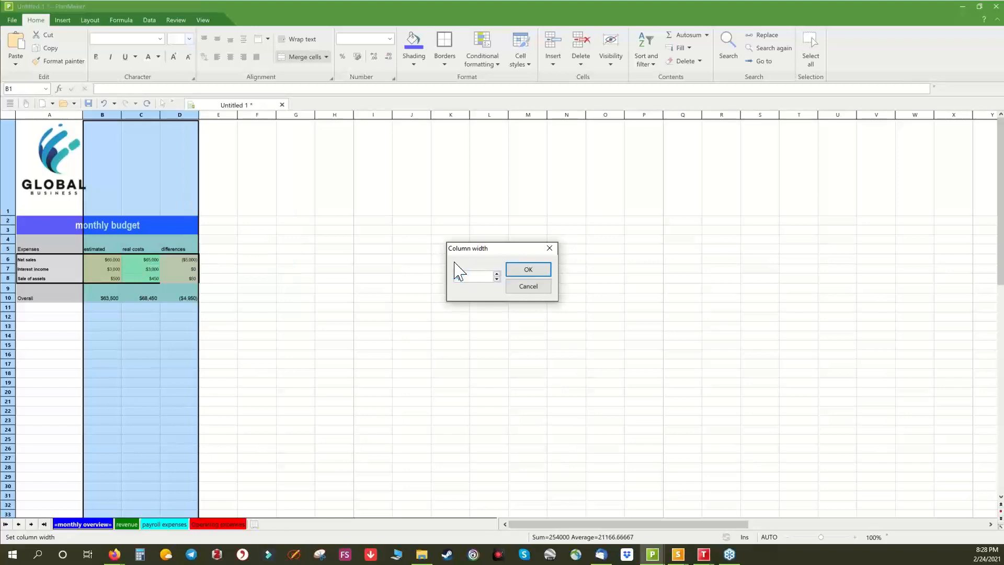
key(Return)
click(306, 336)
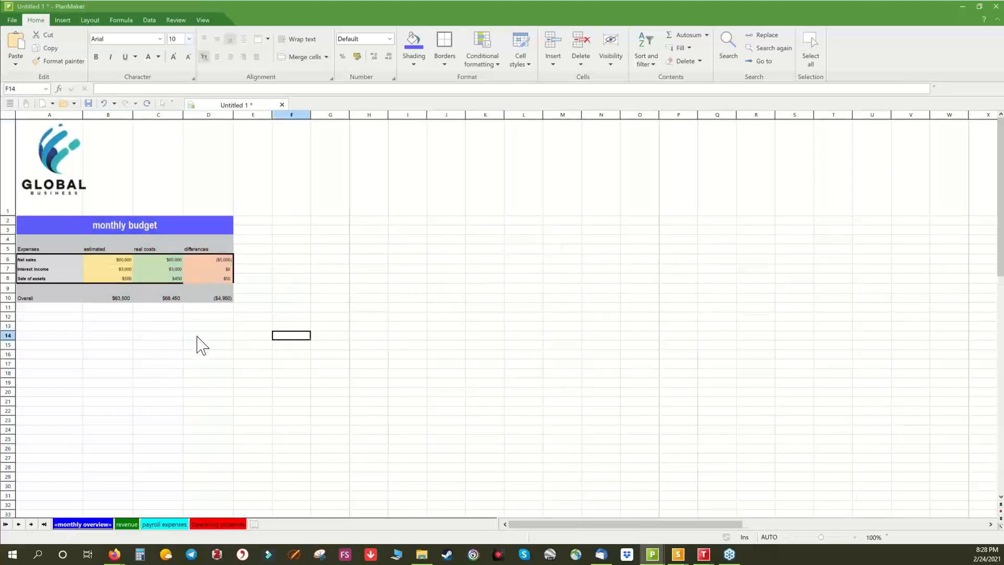
Delete the Sale of assets row from the monthly overview table.
scroll(202, 345, up, 4)
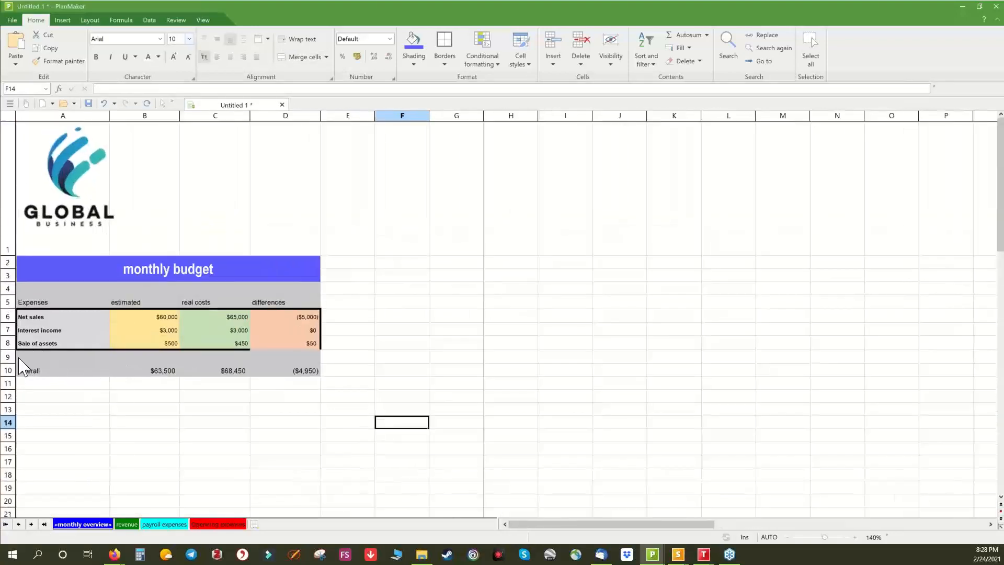
click(8, 343)
right_click(8, 343)
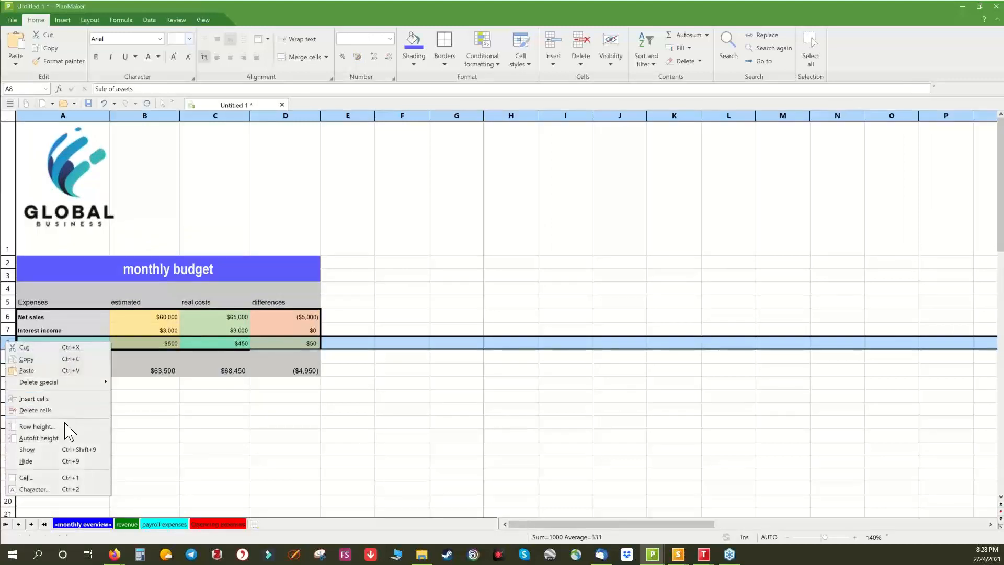
click(34, 411)
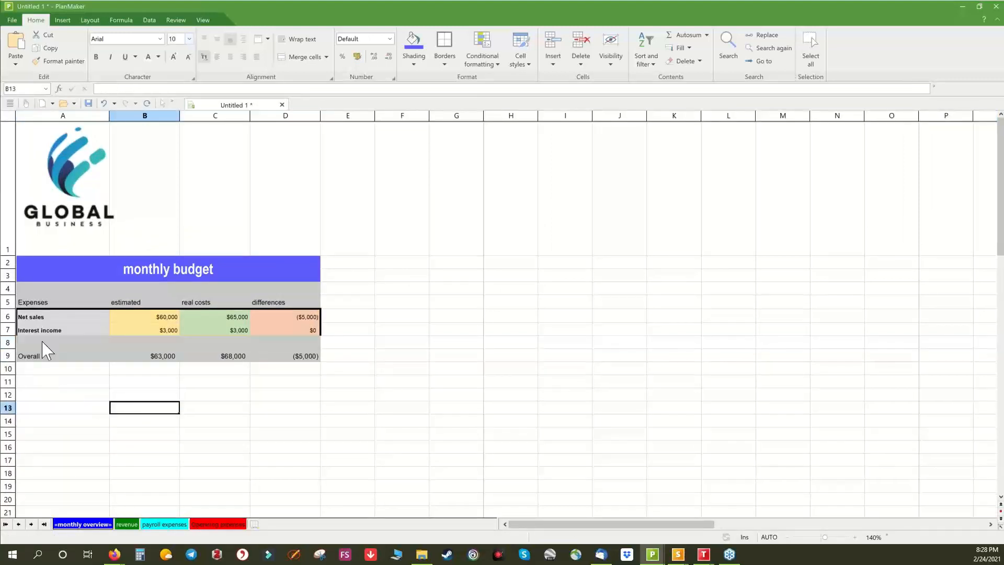
Replace the monthly overview labels in A6, A7 and A5 with Income, Expenditures and Budget.
click(36, 317)
text(Inc)
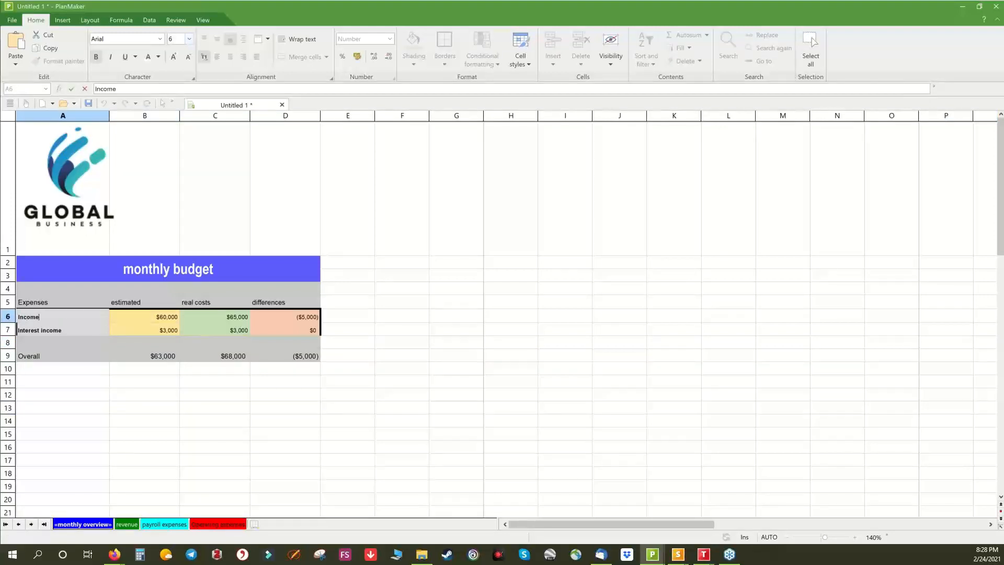
text(ome)
key(Return)
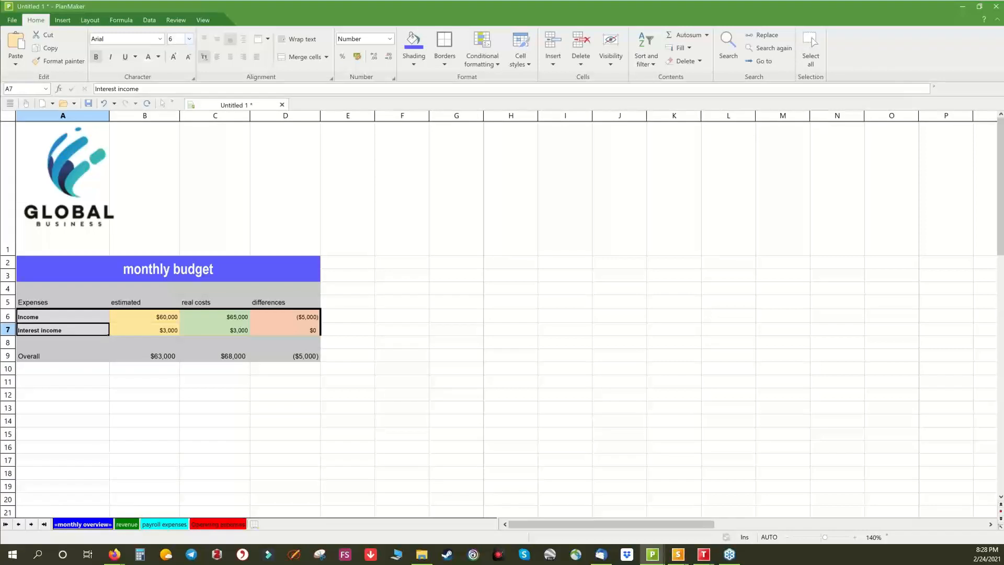
text(E)
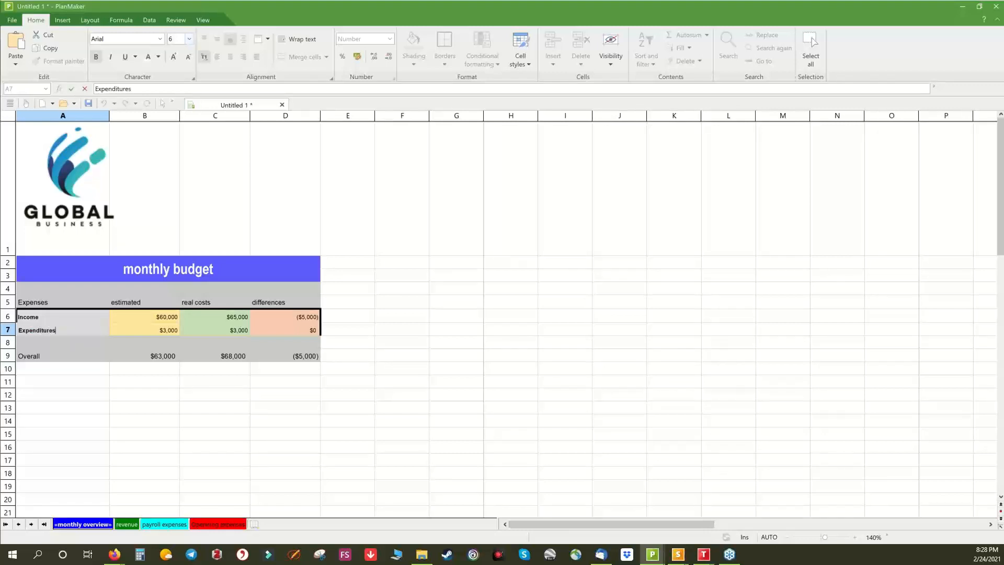
text(xpenditures)
key(Return)
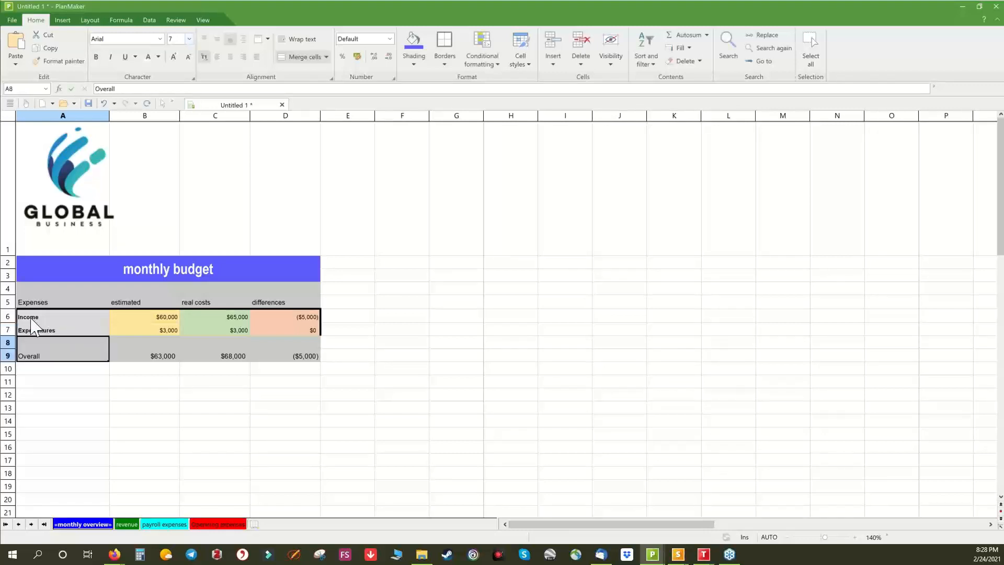
click(60, 304)
text(Budget)
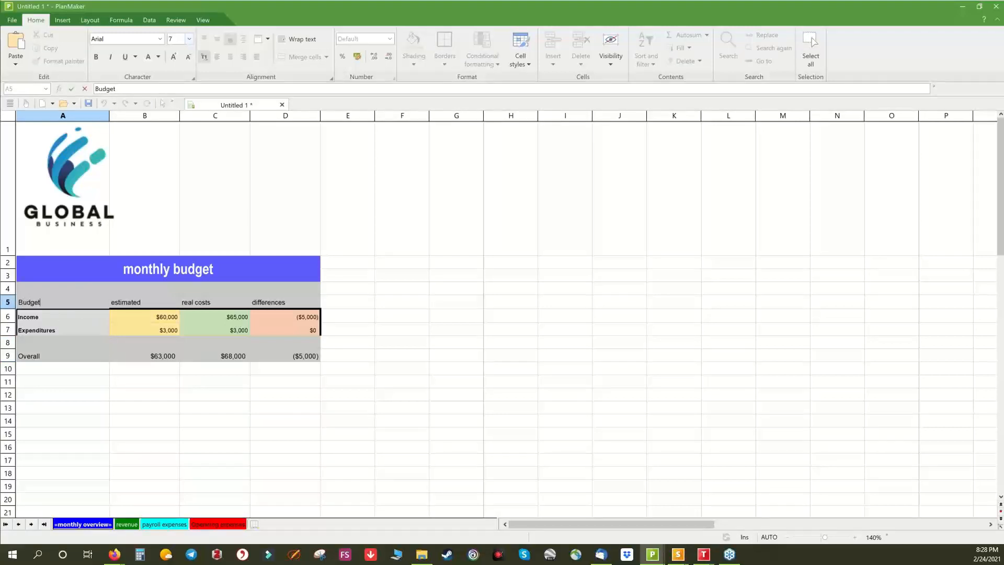
click(297, 394)
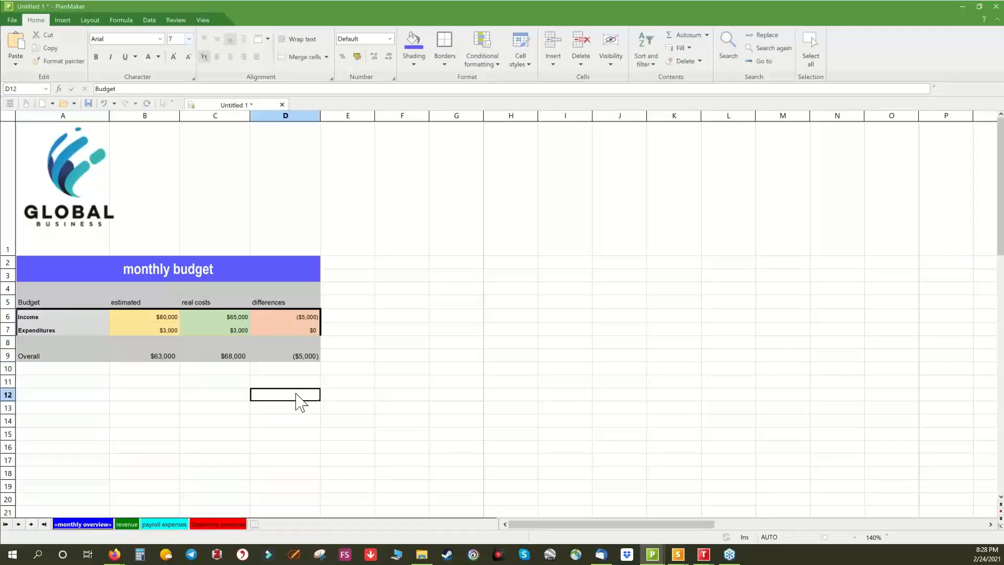
Clear the estimated and real cost values in B6:C7 of the monthly overview.
click(147, 324)
drag(151, 329, 208, 330)
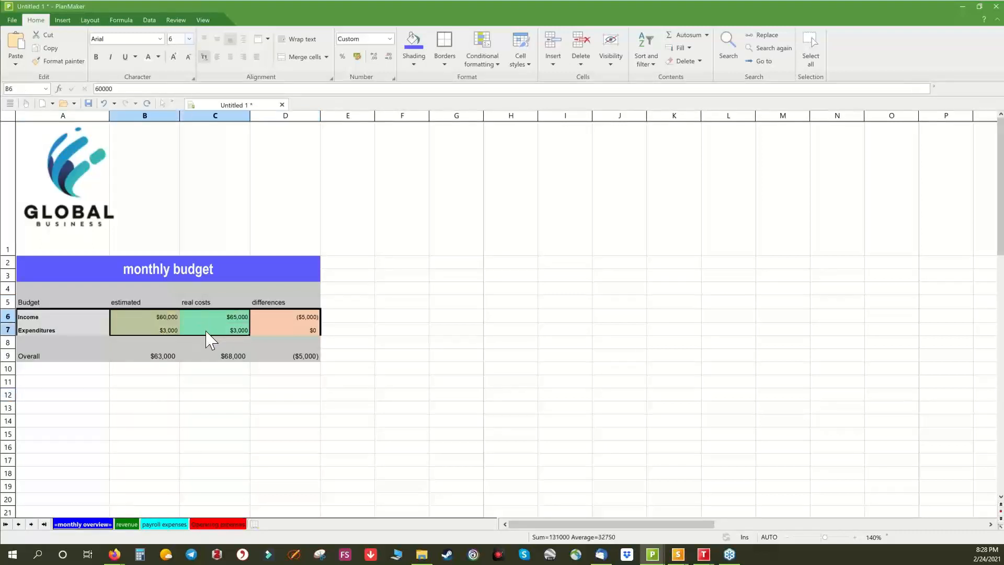
key(Delete)
click(191, 424)
Enter a sum formula in B6 that takes the overall estimated amount from revenue!B12.
click(141, 318)
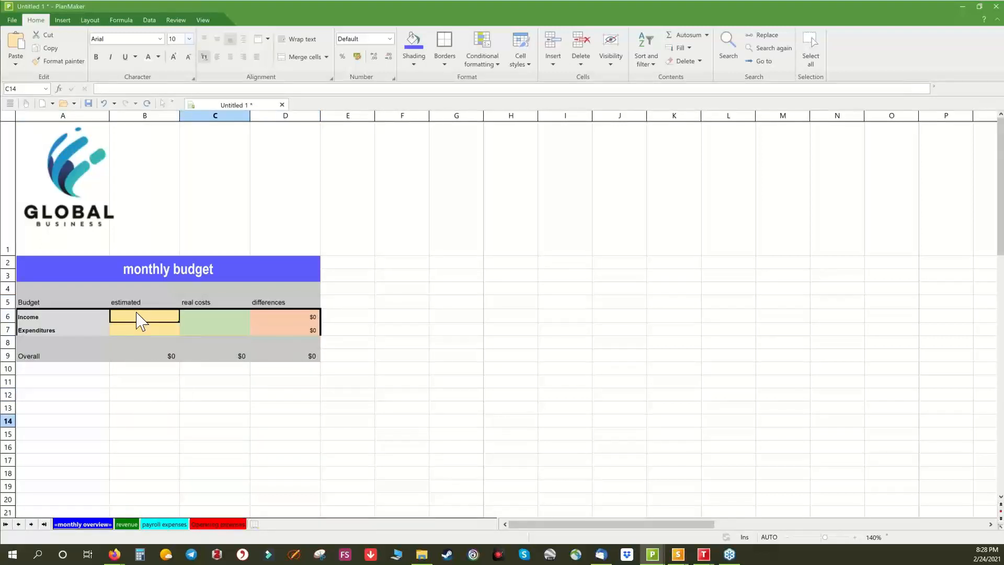
text(=sum()
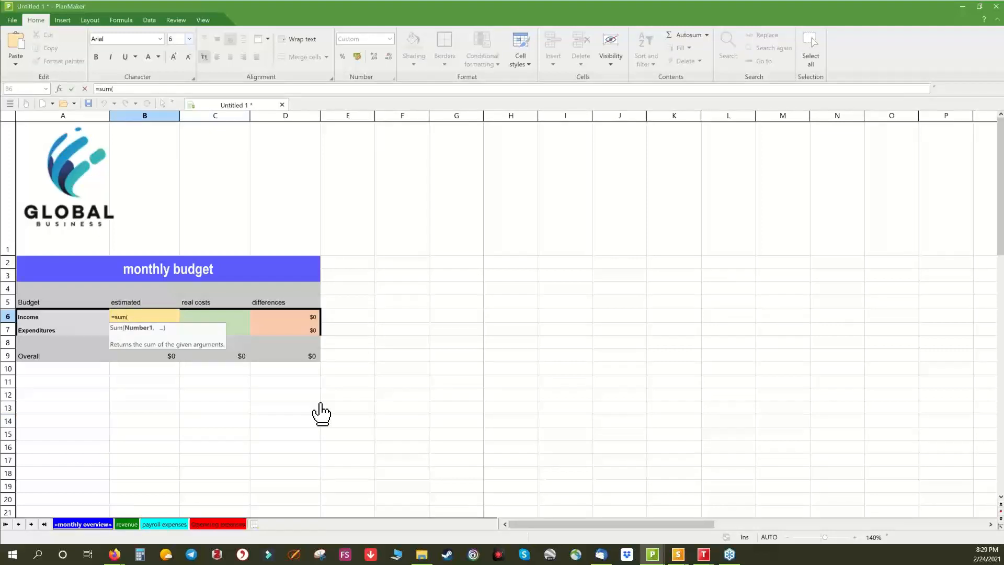
click(126, 524)
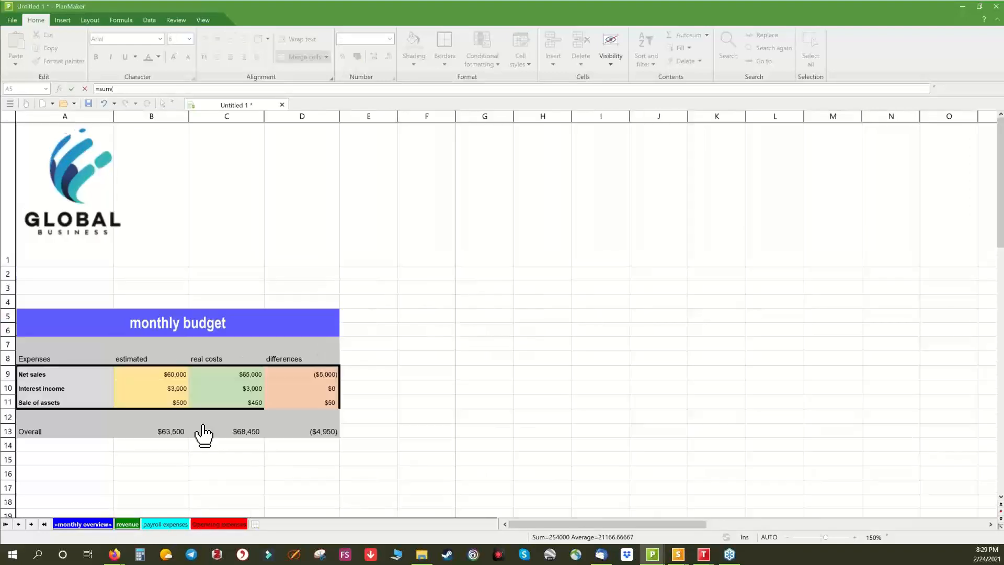
click(150, 433)
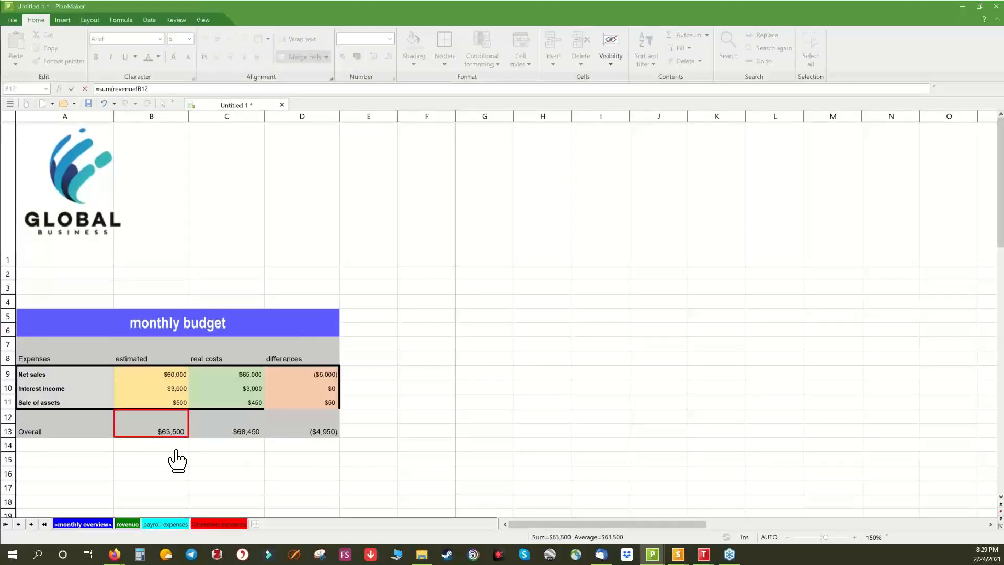
key(Return)
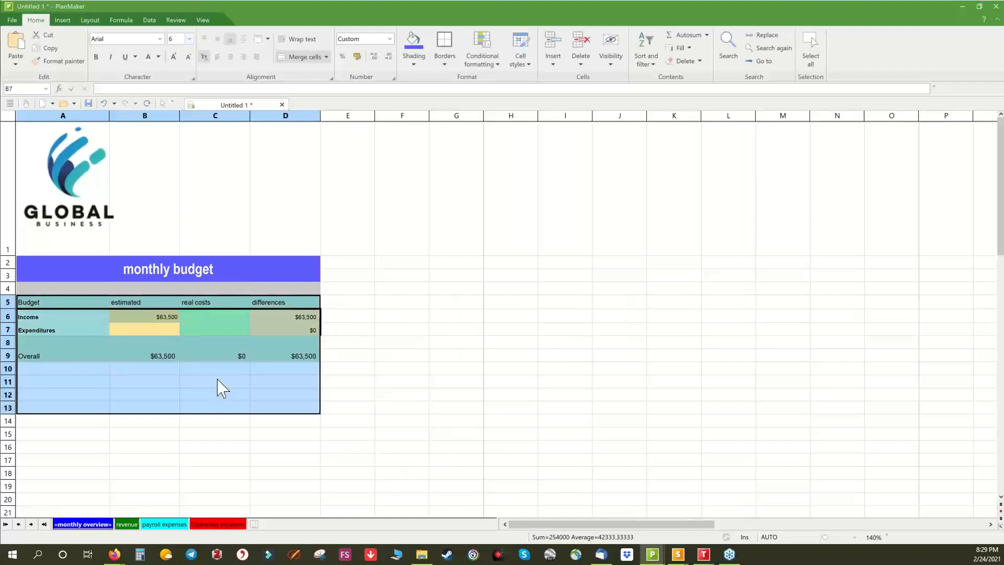
Link C6 of the monthly overview to the overall real costs cell on the revenue sheet.
click(215, 318)
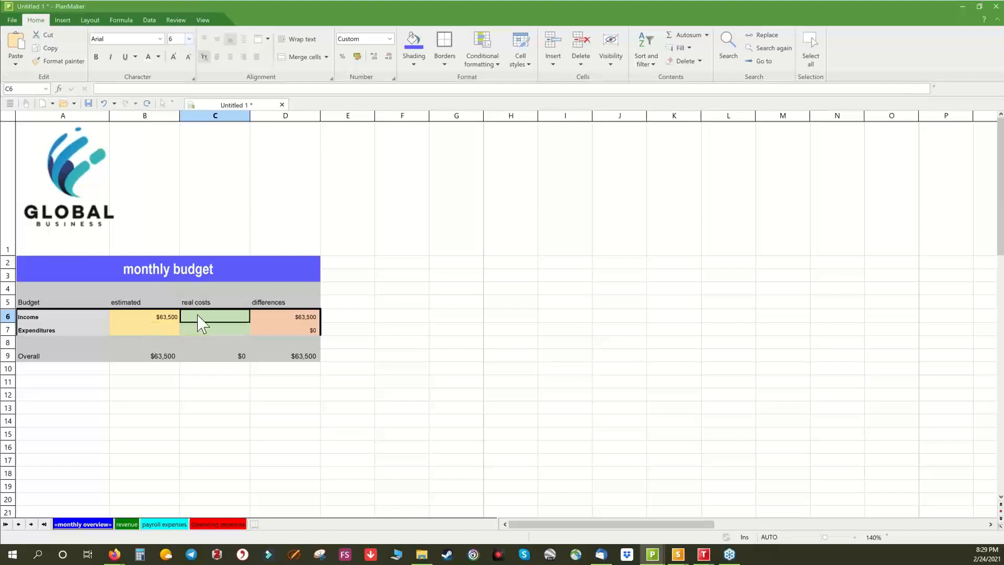
text(=)
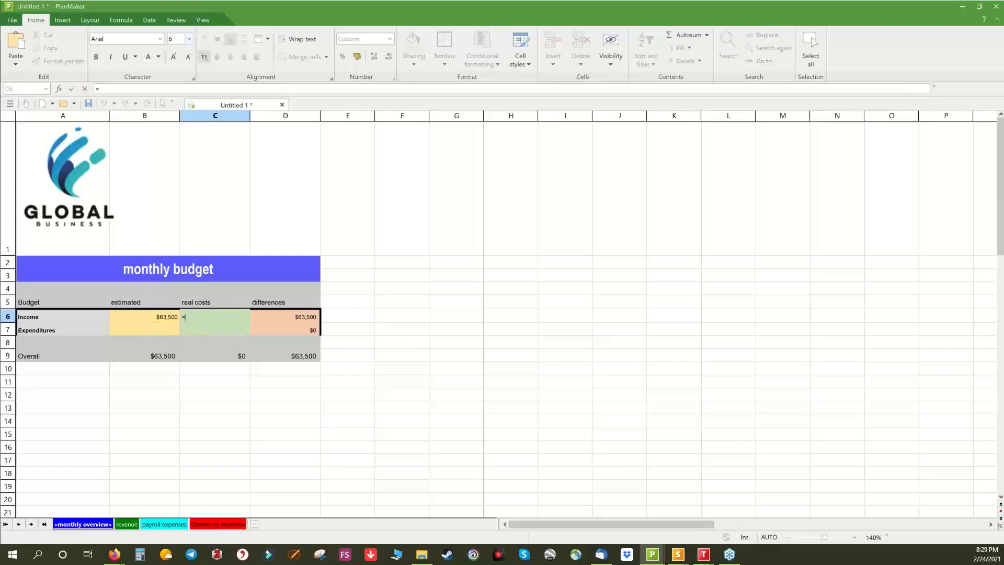
click(128, 525)
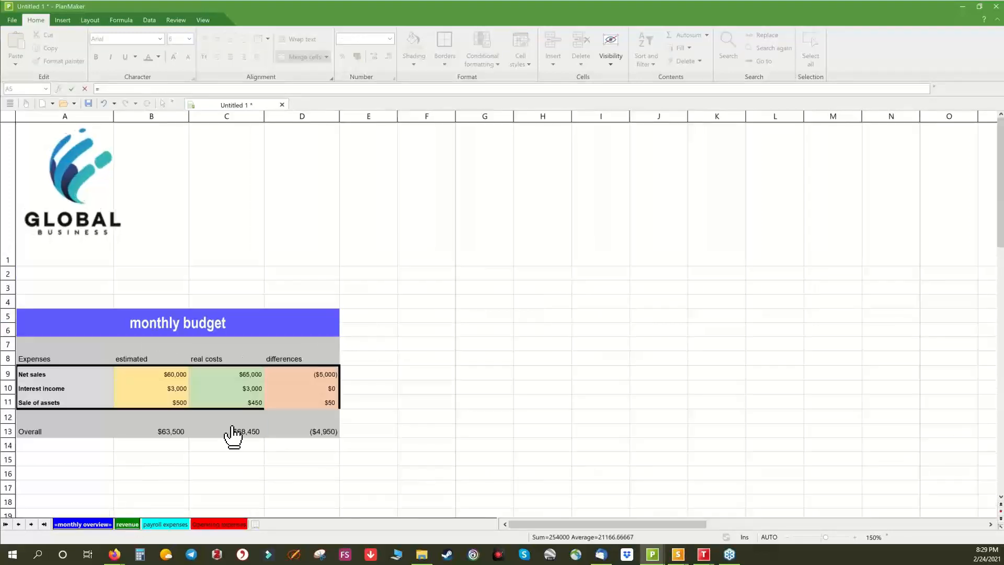
click(231, 431)
key(Return)
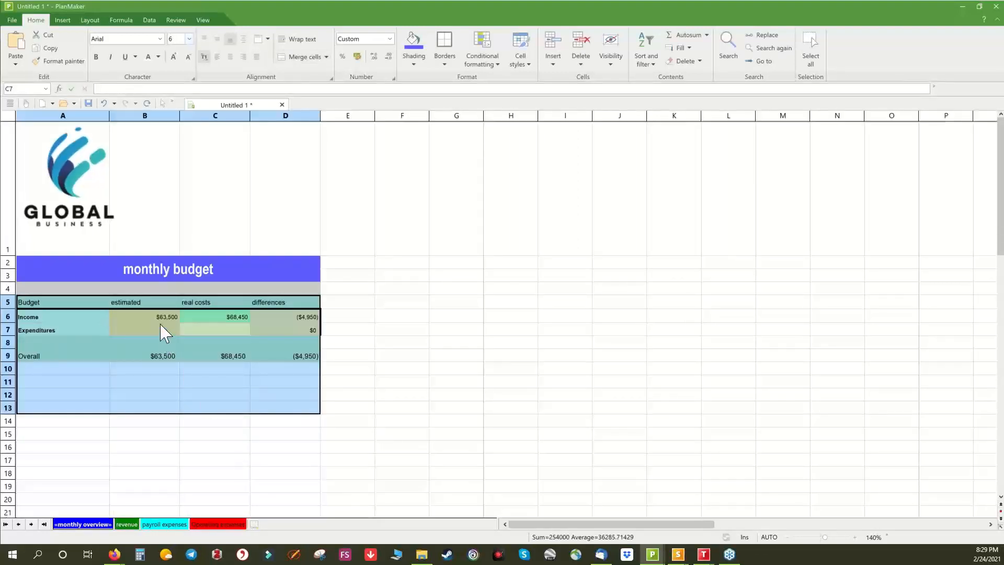
Enter a sum formula in B7 of the monthly overview that adds 'payroll expenses'!B12 and 'Operating expenses'!B27.
click(161, 331)
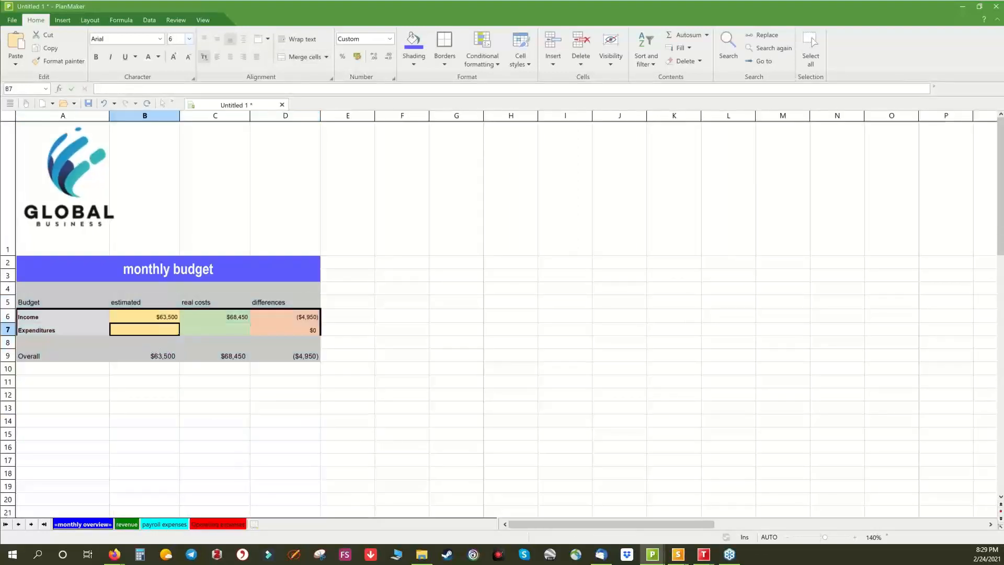
text(=sum()
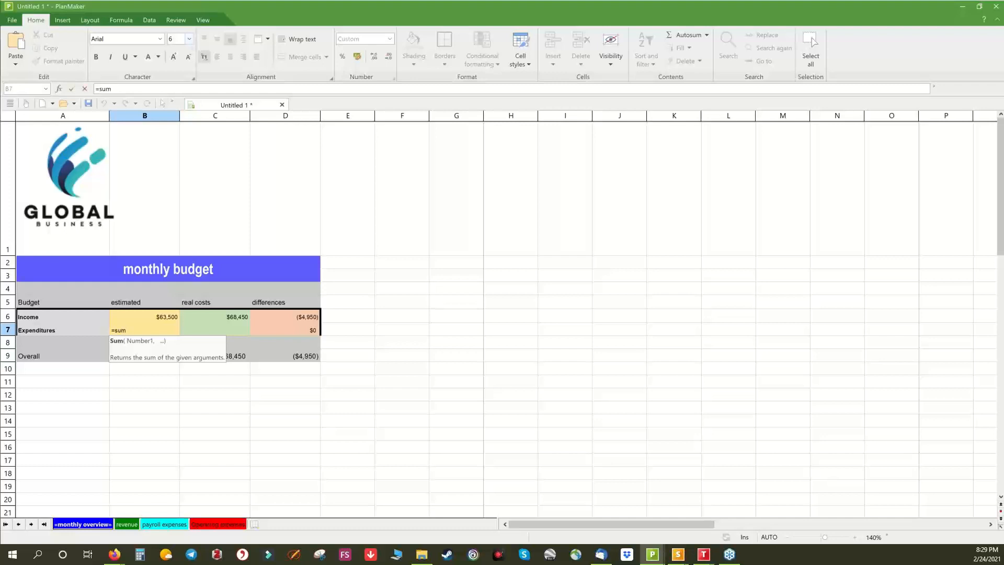
click(165, 524)
click(156, 459)
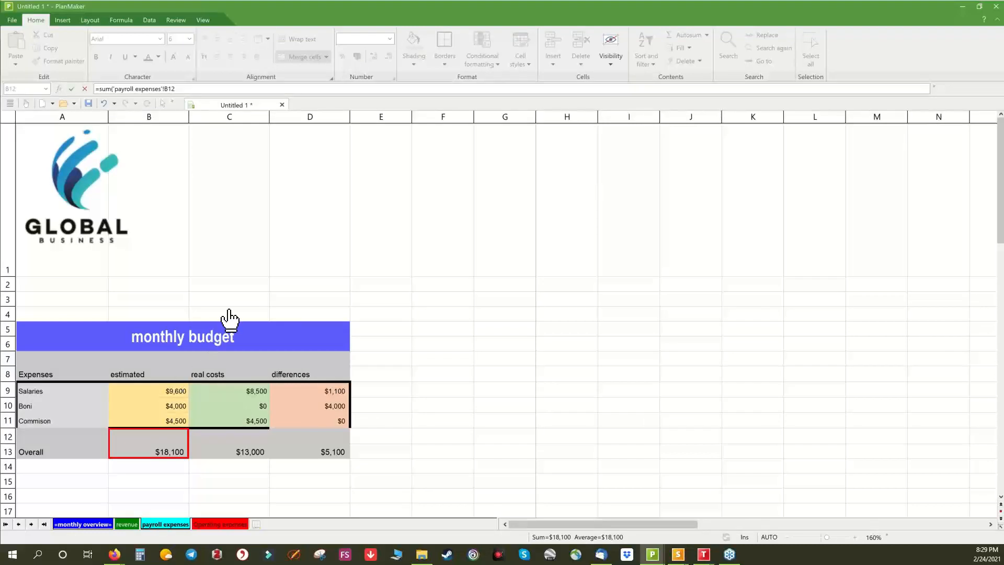
text(+)
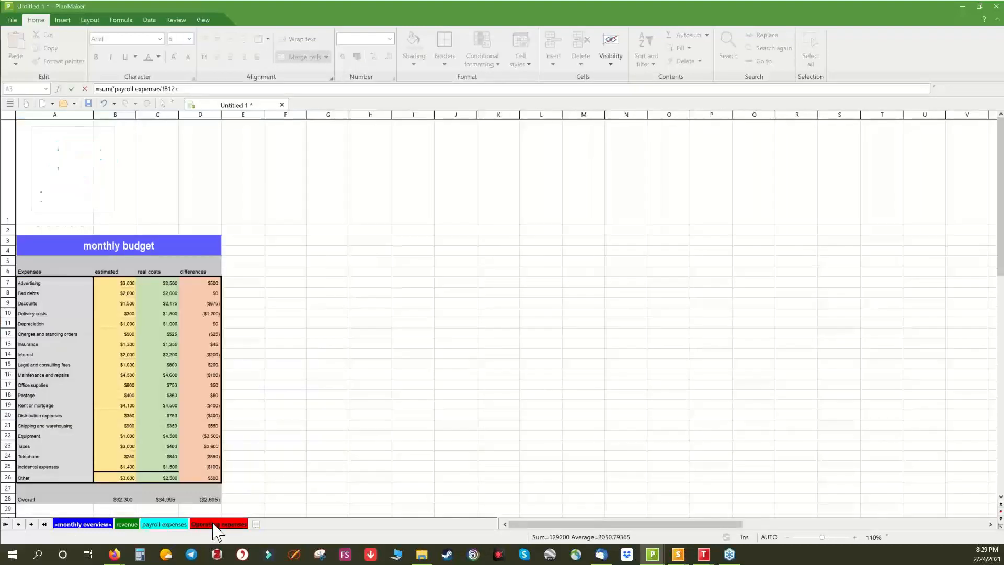
click(218, 524)
click(118, 500)
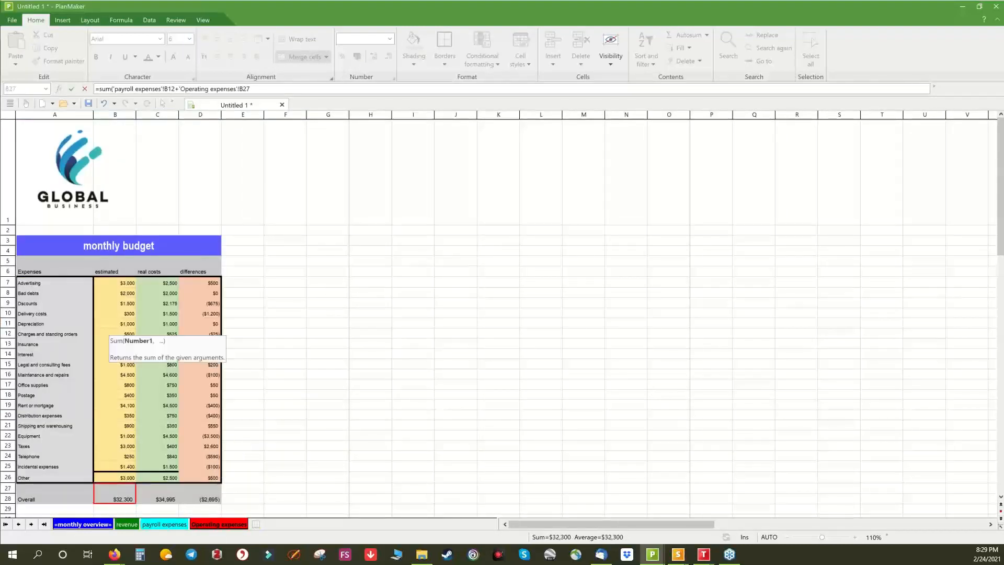
text())
key(Return)
click(410, 252)
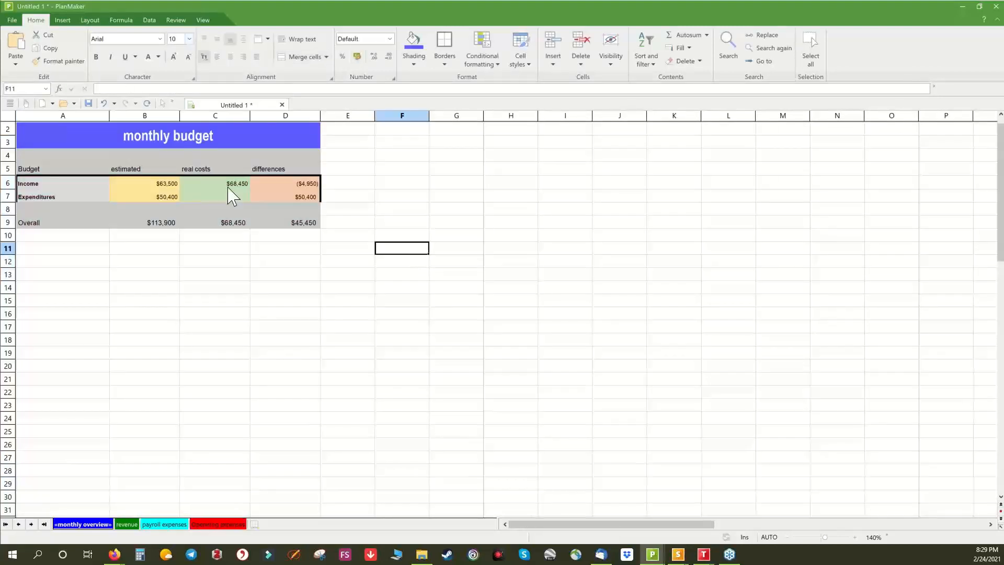
Enter a sum formula in C7 of the monthly overview that adds 'payroll expenses'!C12 and 'Operating expenses'!C27.
click(228, 186)
click(229, 195)
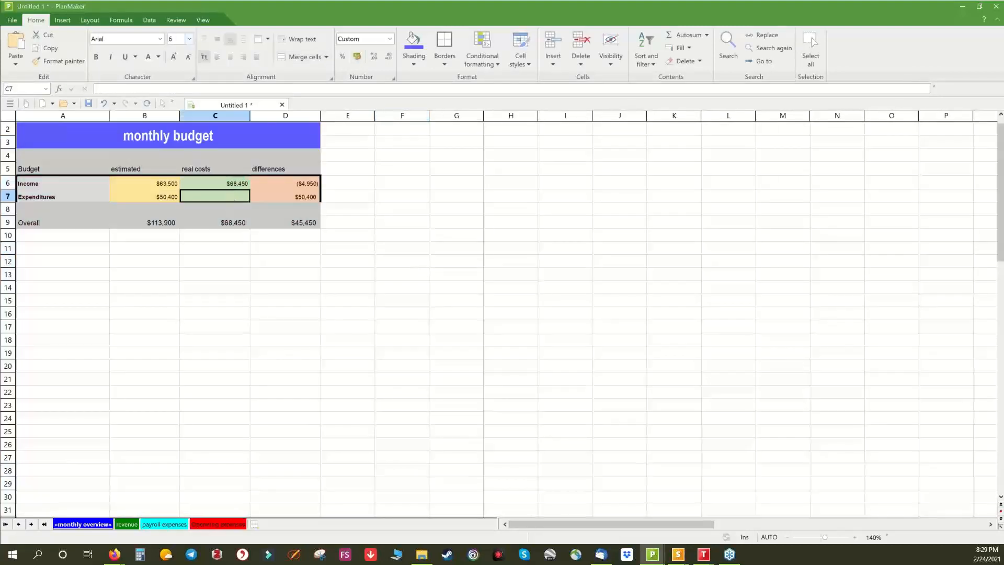
text(=sum()
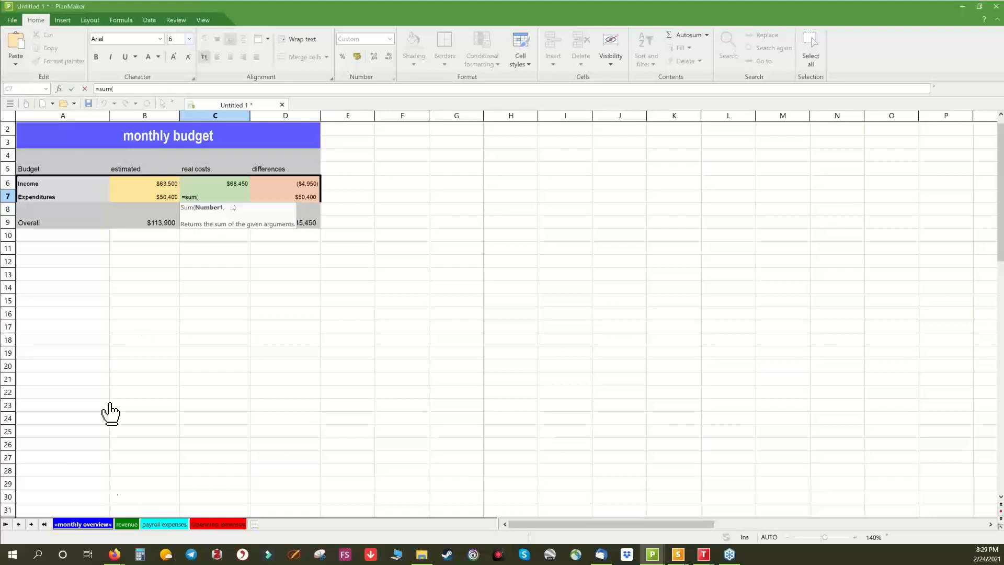
click(168, 524)
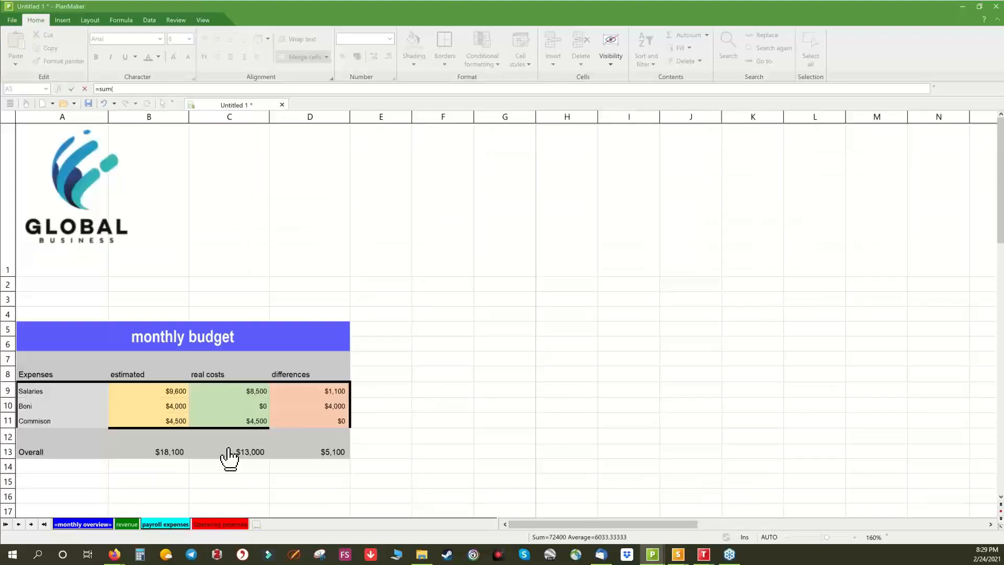
click(226, 453)
text(+)
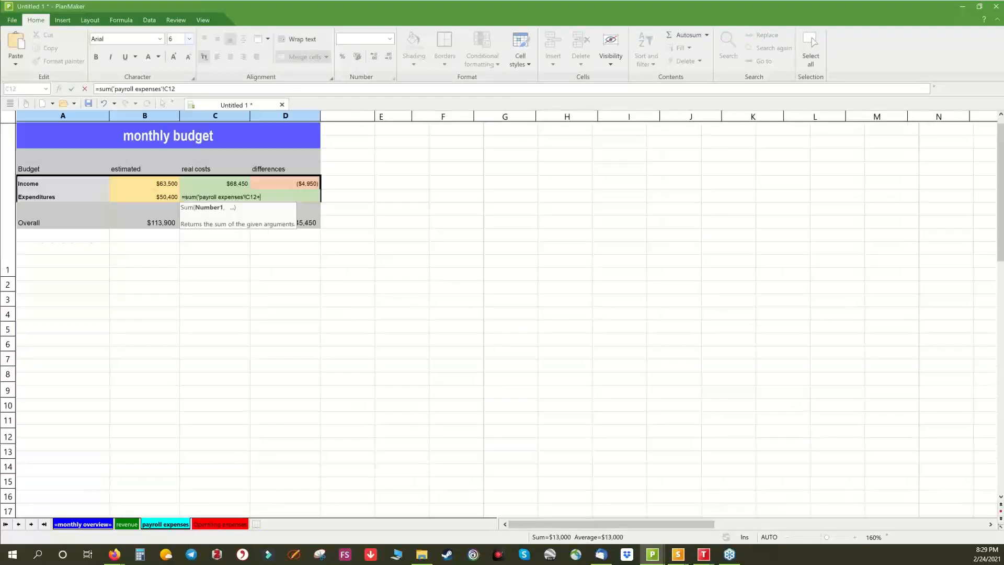
click(218, 525)
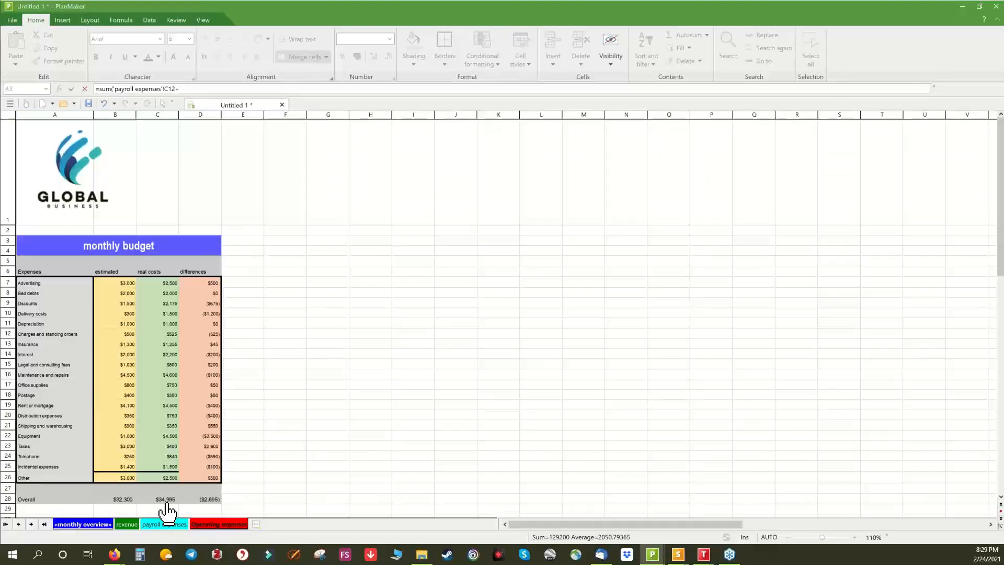
click(164, 499)
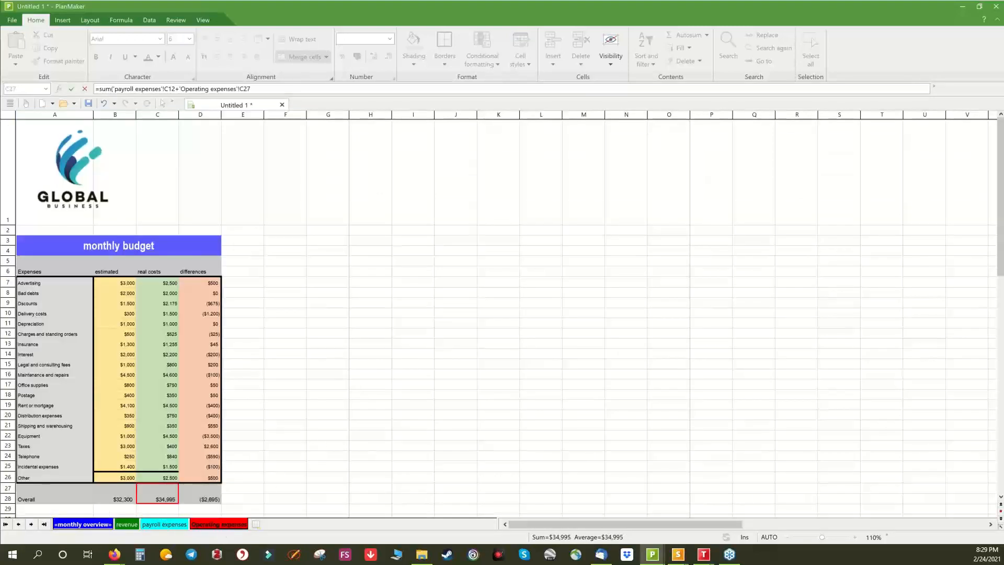
text())
click(400, 326)
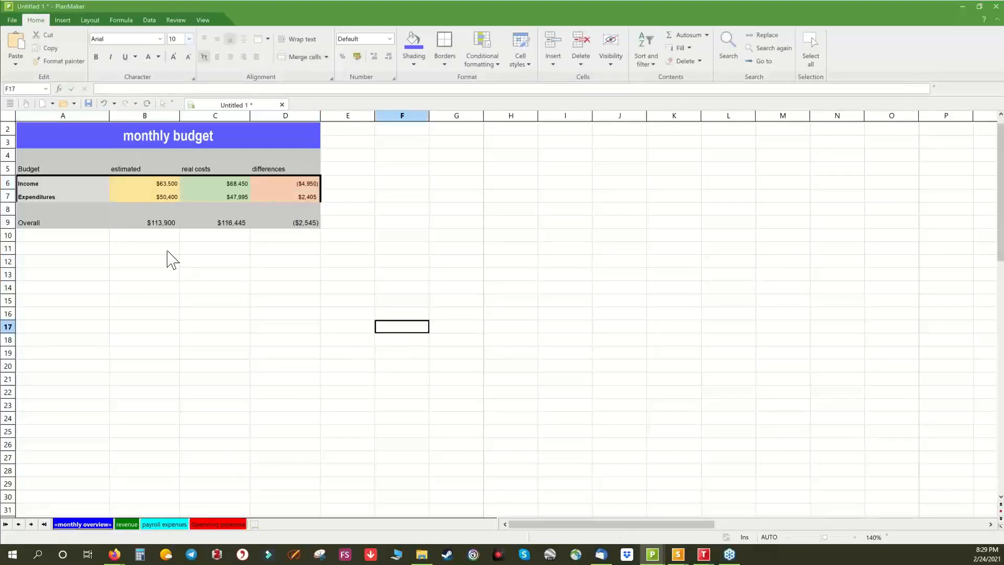
Apply a thick outside border around the Income and Expenditures rows, A6:D7, of the monthly overview.
drag(46, 187, 293, 197)
click(448, 43)
click(245, 328)
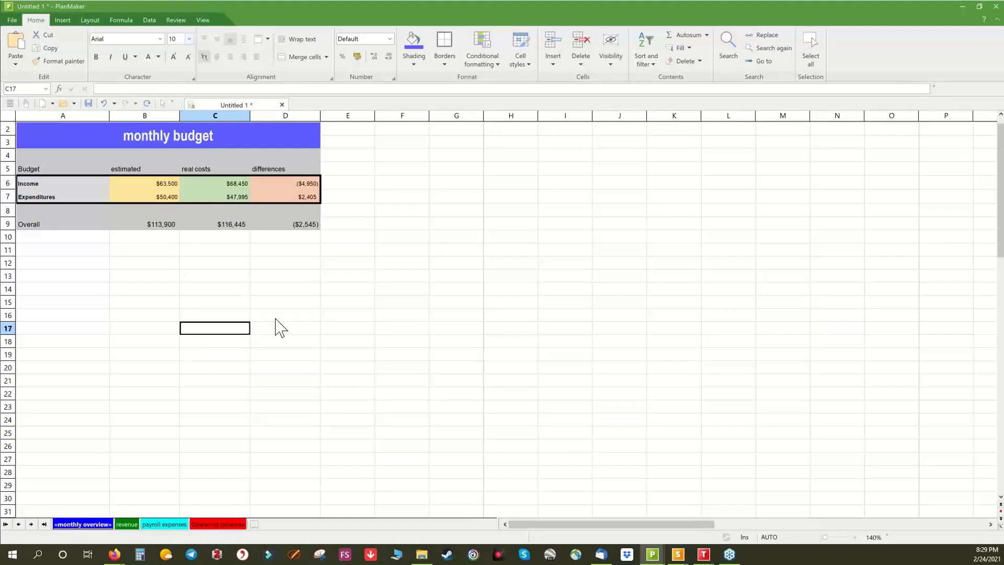
scroll(290, 335, up, 1)
click(226, 385)
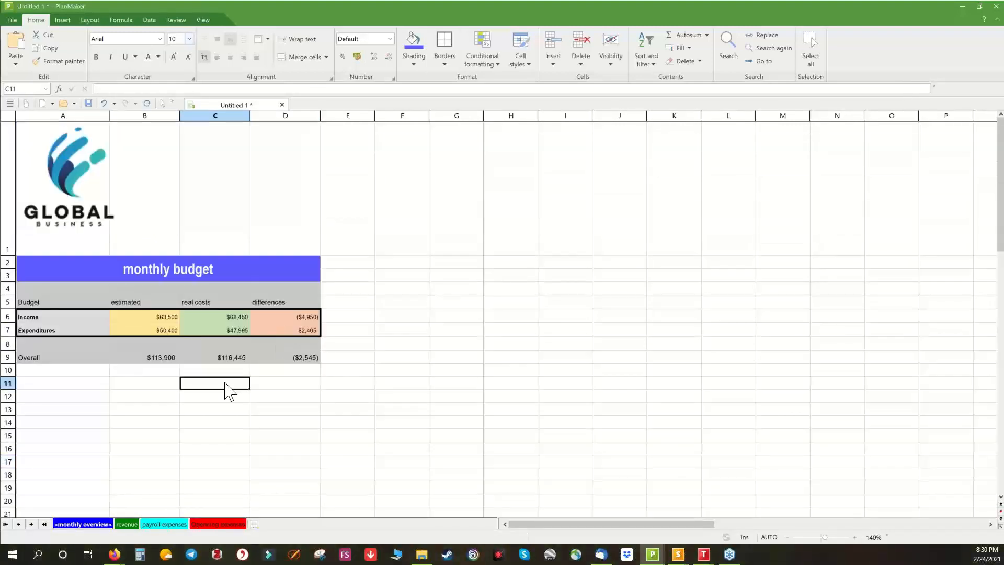
Insert a grouped column chart from A4:C7 and place it beside the budget table, over columns E to I.
mouse_move(39, 292)
mouse_down()
mouse_move(175, 331)
mouse_move(209, 327)
mouse_up()
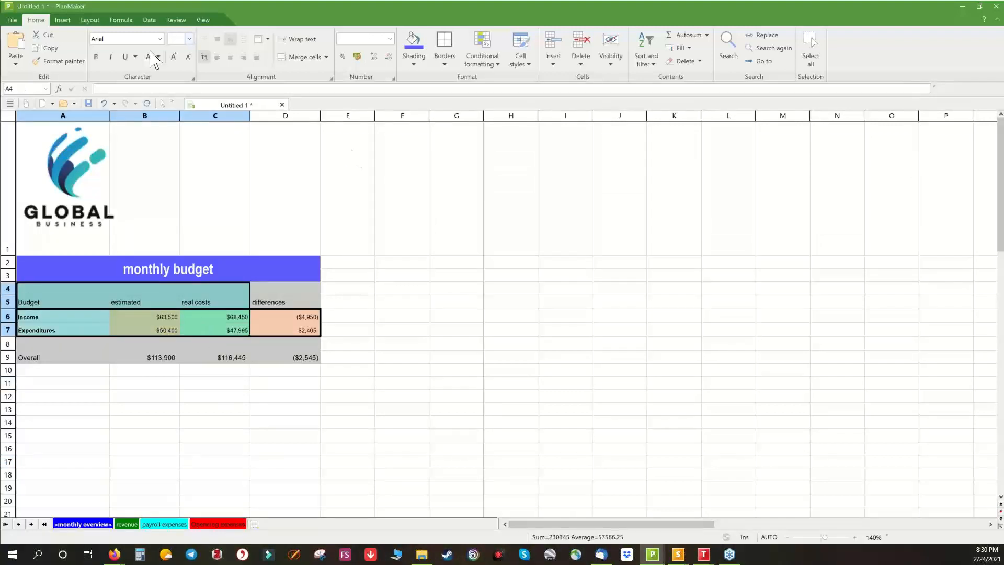
click(63, 20)
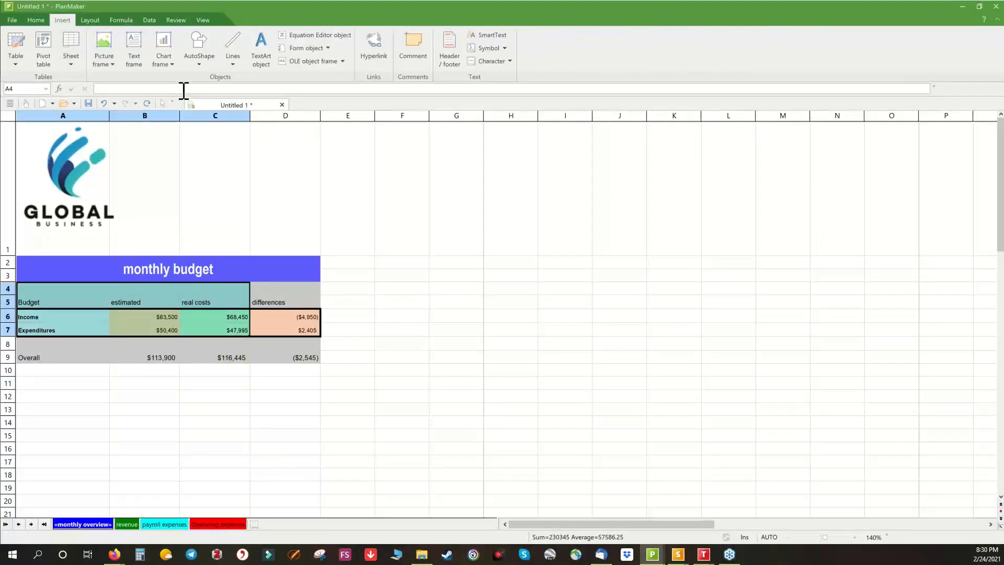
click(164, 44)
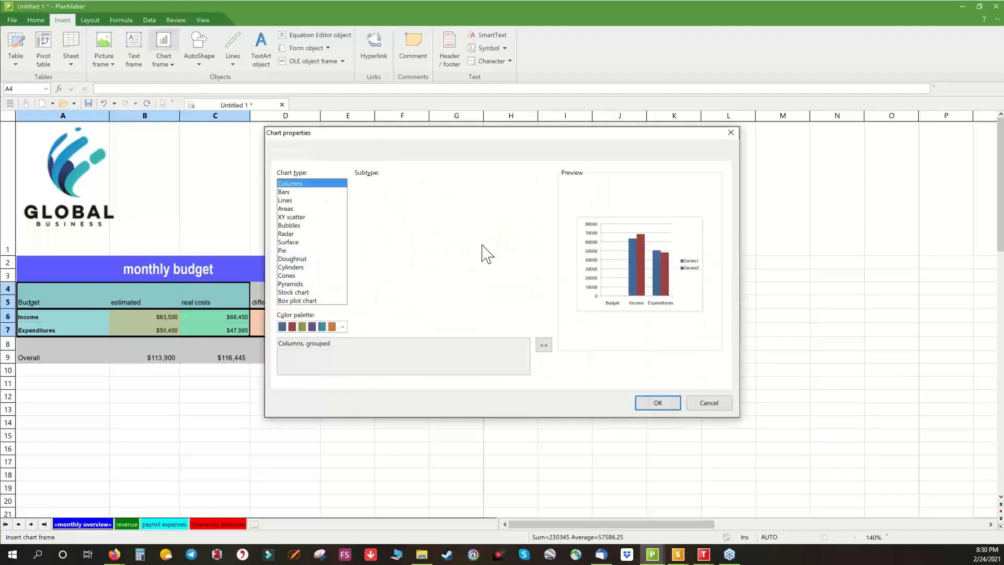
click(663, 405)
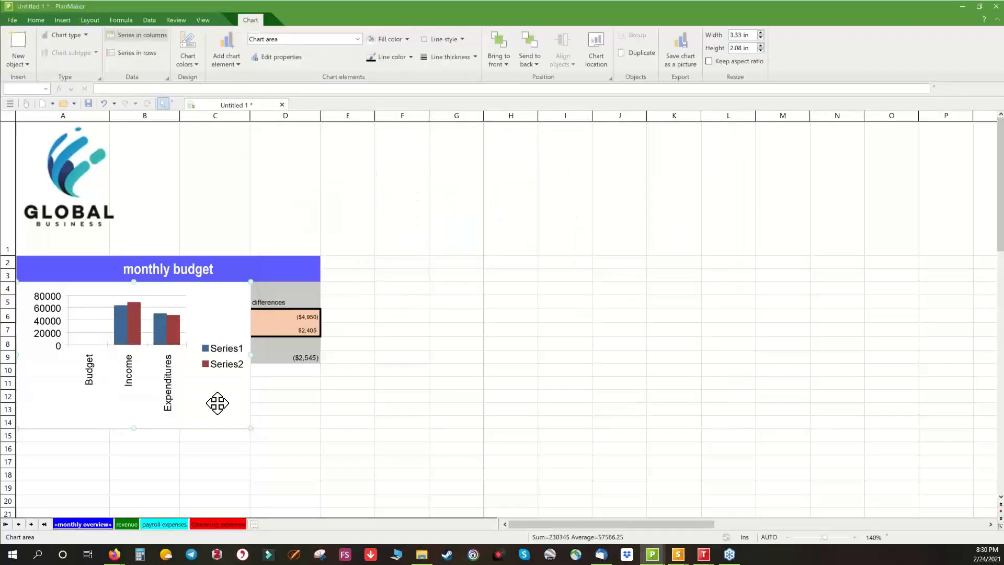
drag(218, 402, 552, 343)
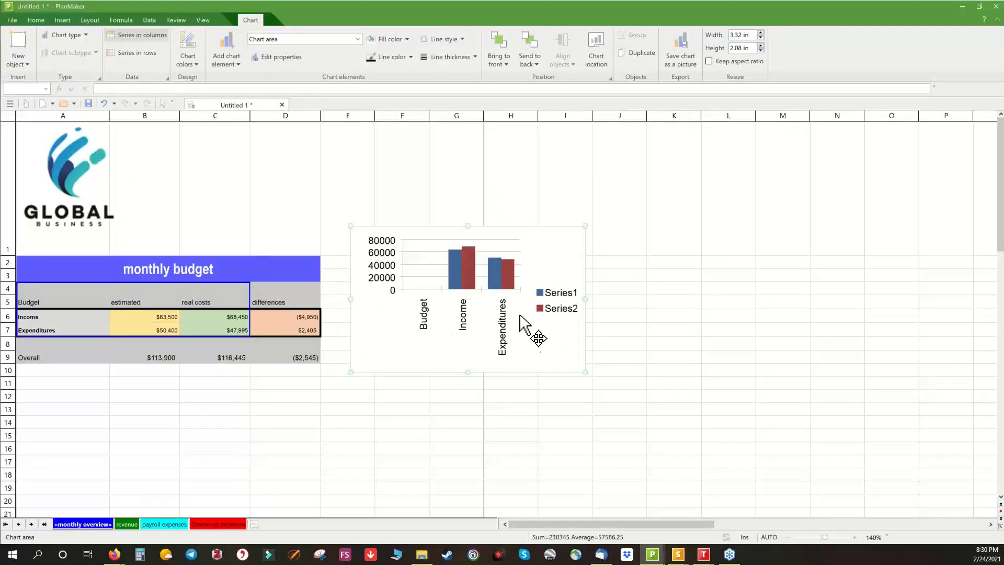
Compare the chart's series arrangements and set its data series to rows.
click(114, 56)
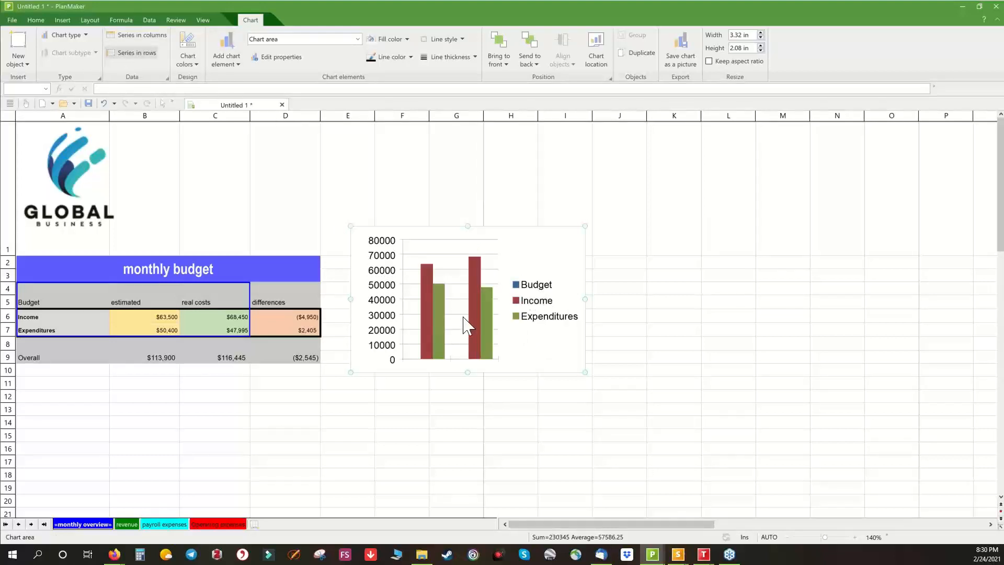
click(151, 37)
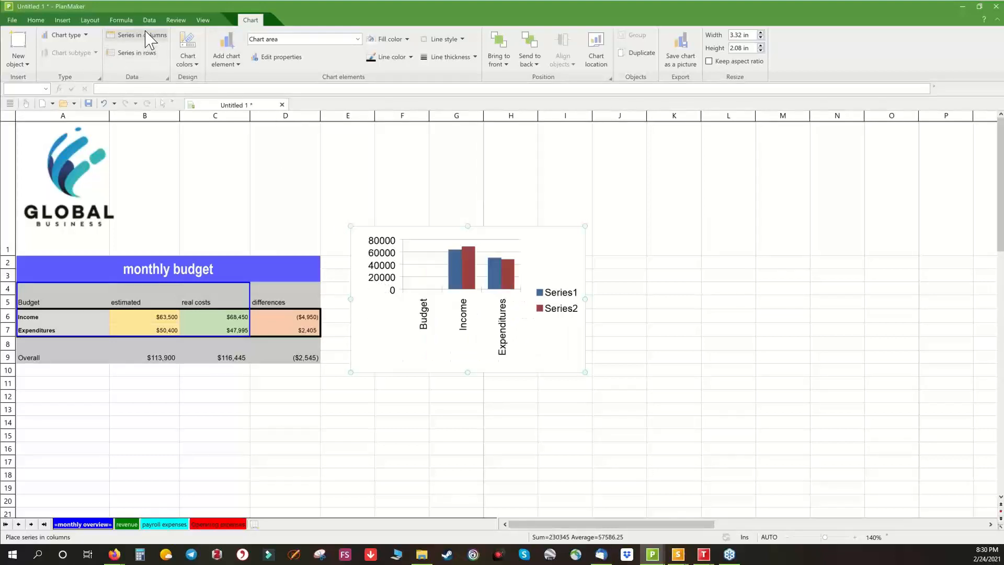
click(132, 52)
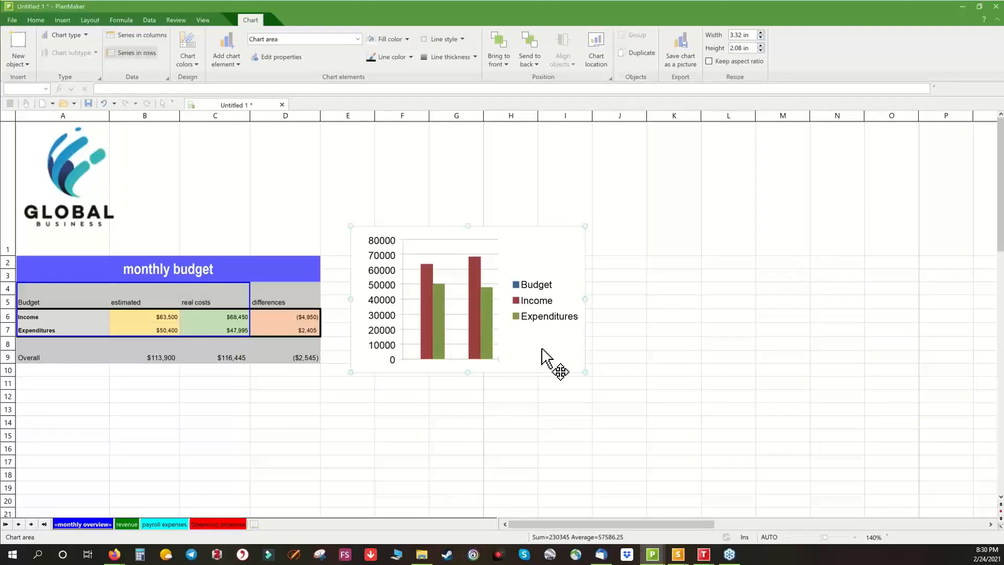
Fill the chart's estimated Income column with dark green and show its value as a data label.
click(427, 309)
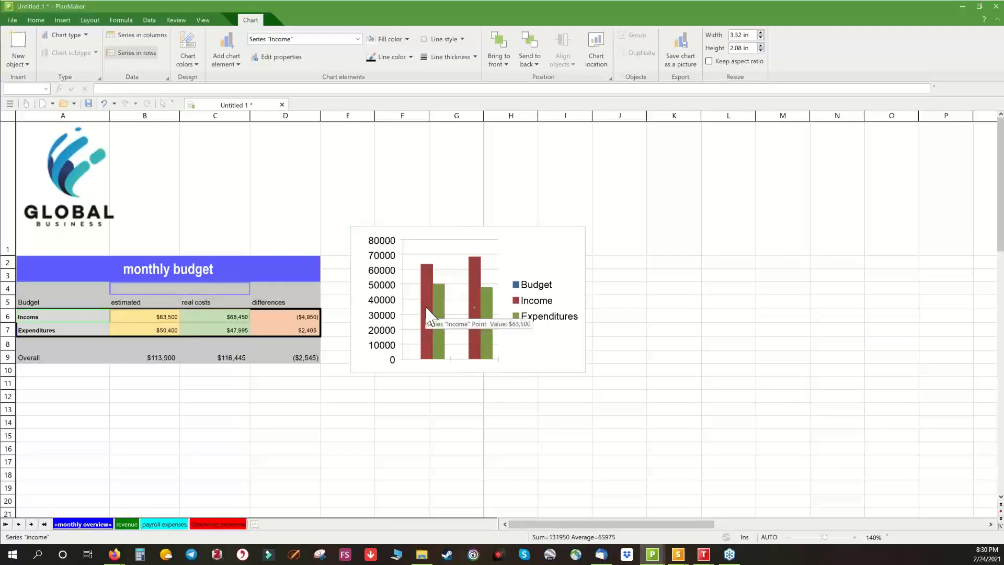
double_click(426, 309)
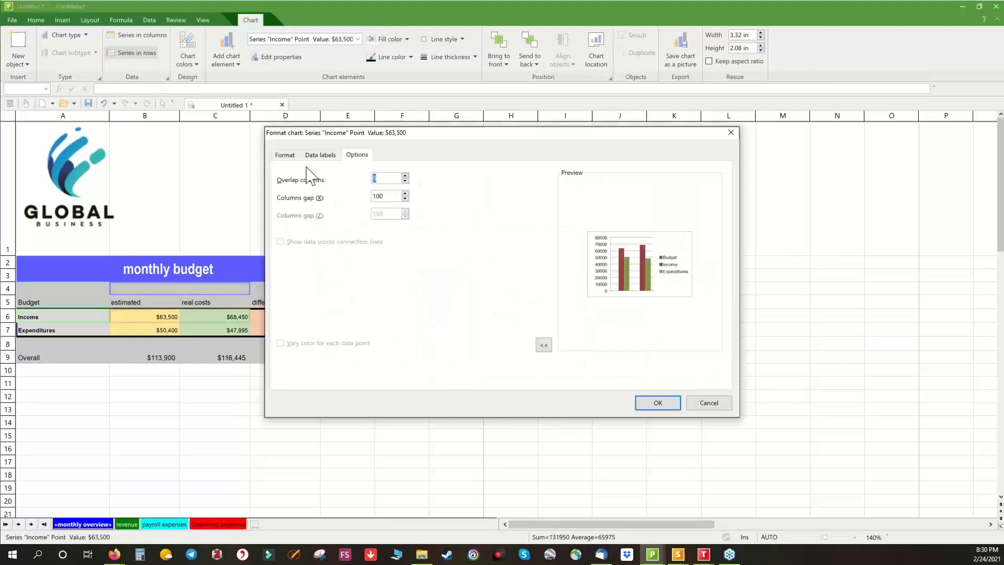
click(285, 156)
click(452, 217)
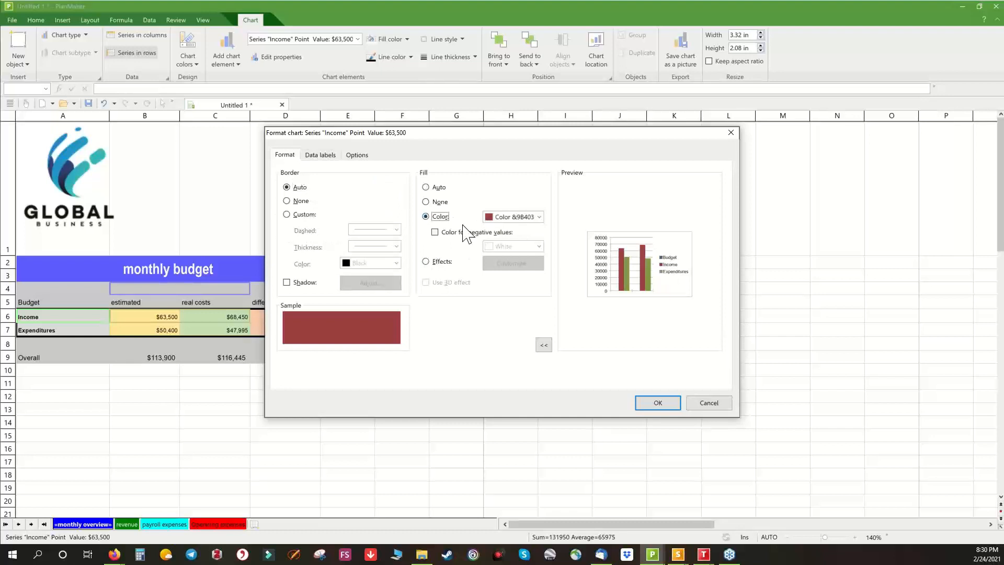
click(522, 218)
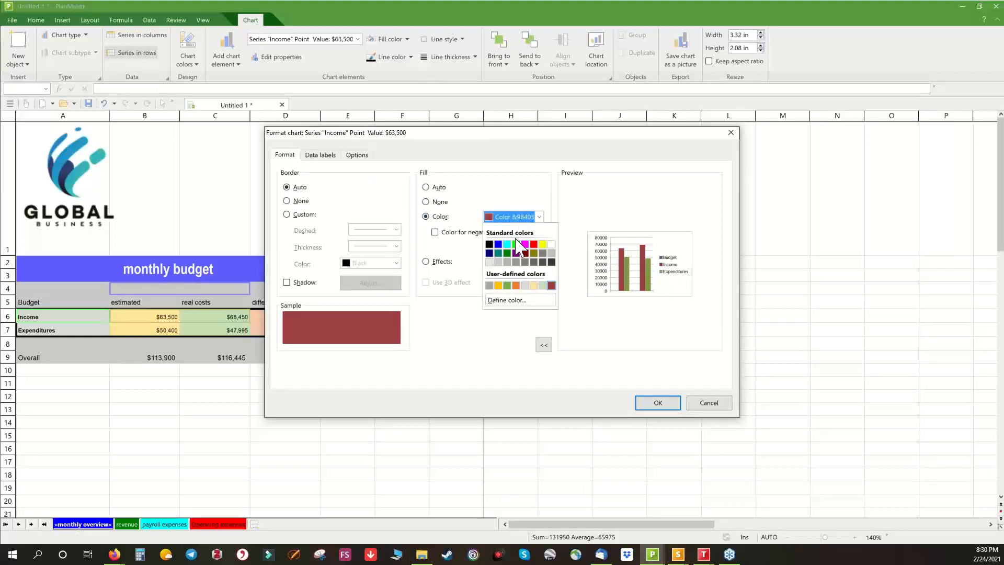
click(507, 254)
click(320, 155)
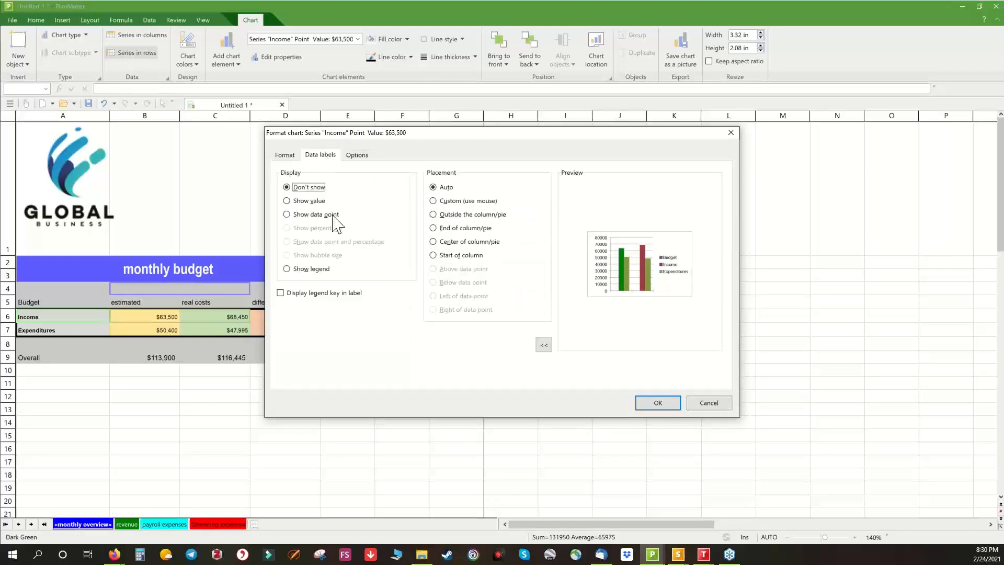
click(307, 202)
click(358, 155)
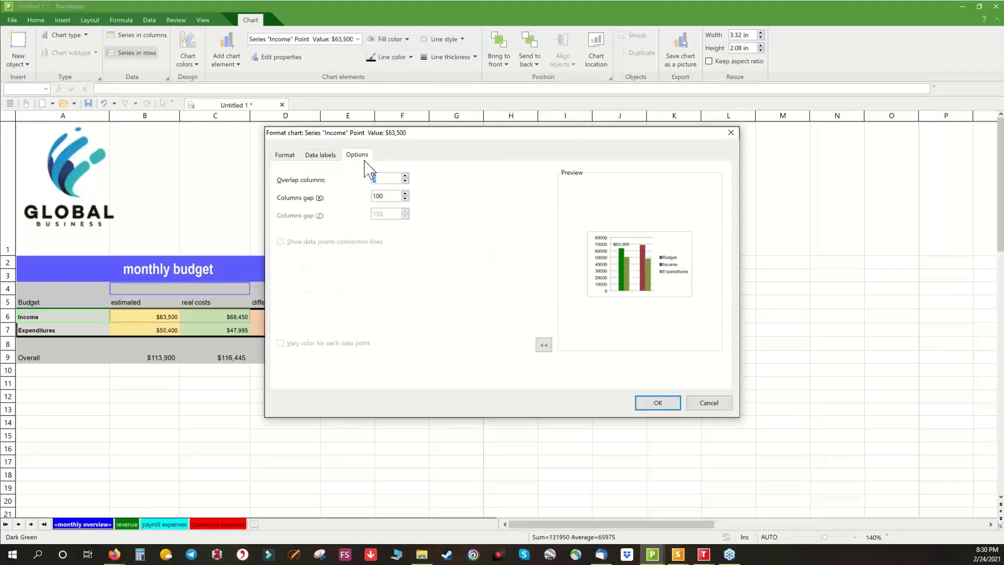
click(657, 403)
Fill the chart's real costs Income column with dark green and show its value as a data label.
double_click(472, 285)
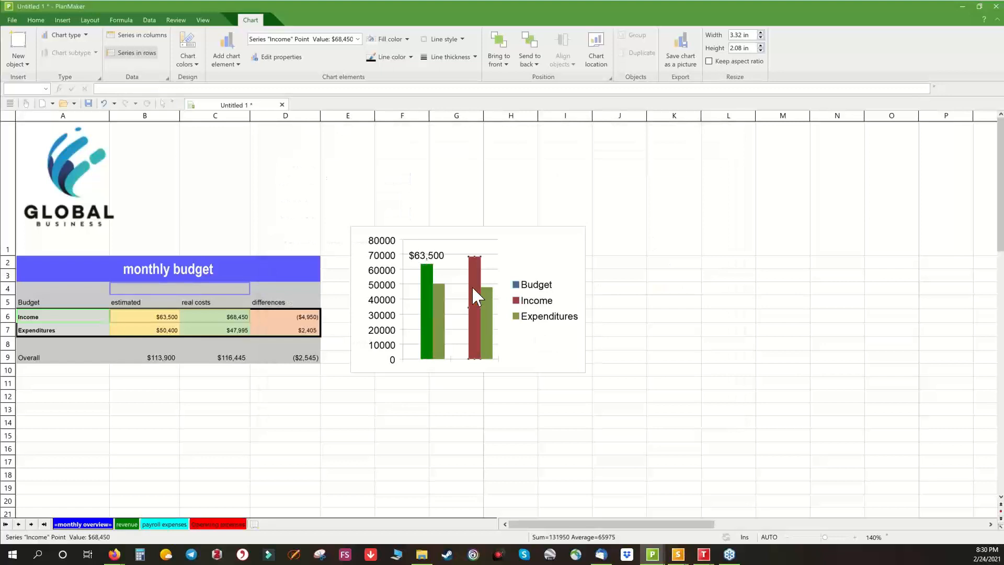
click(286, 156)
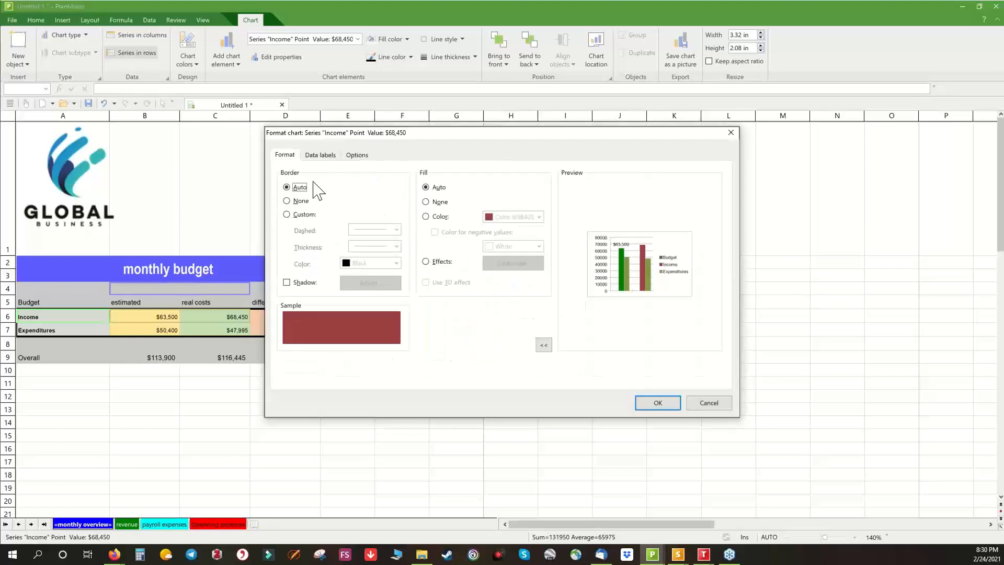
click(447, 216)
click(522, 217)
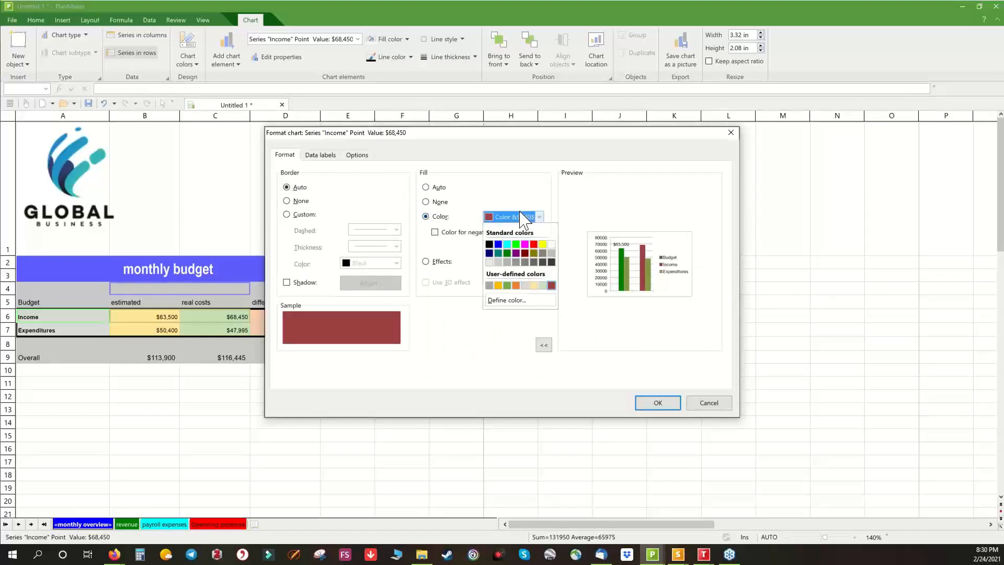
click(507, 254)
click(320, 155)
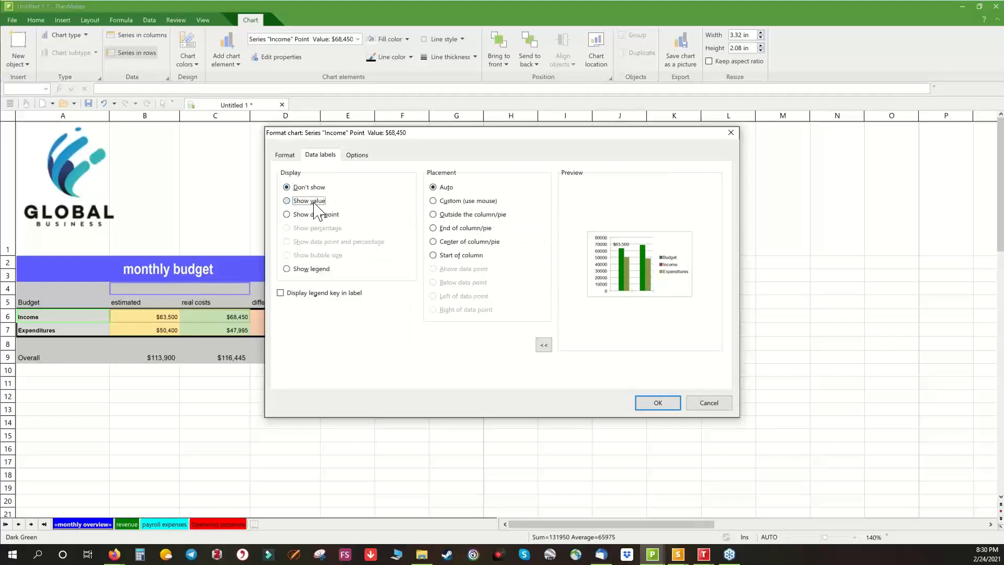
click(658, 404)
Format the chart's estimated Expenditures column with a dark red fill, a value data label and a column overlap of 20.
click(441, 309)
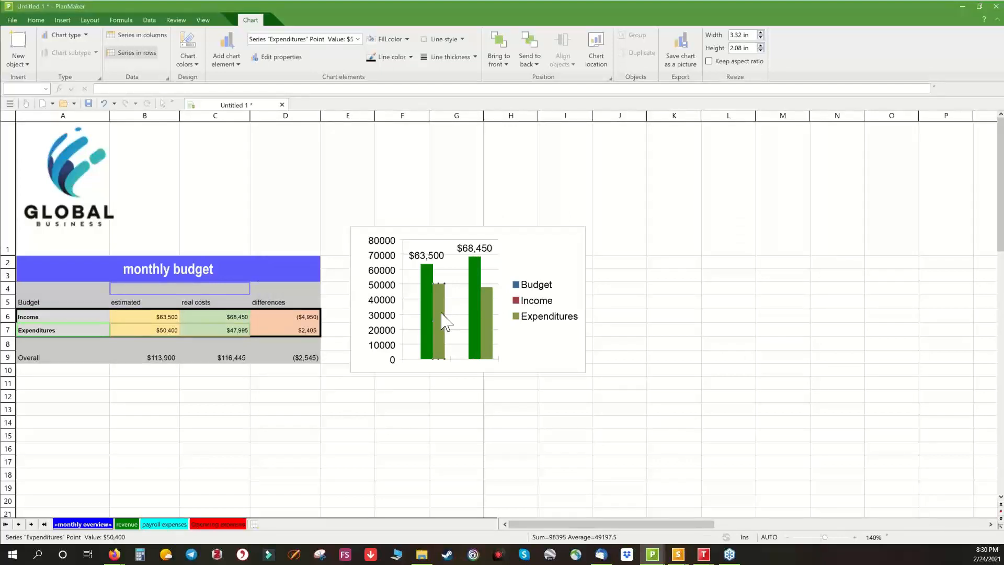
double_click(444, 320)
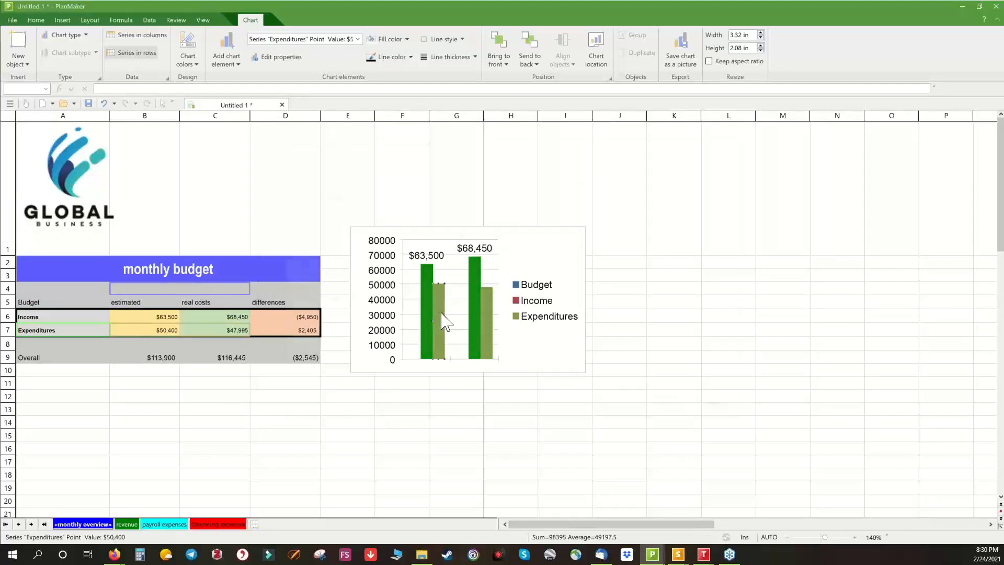
click(515, 216)
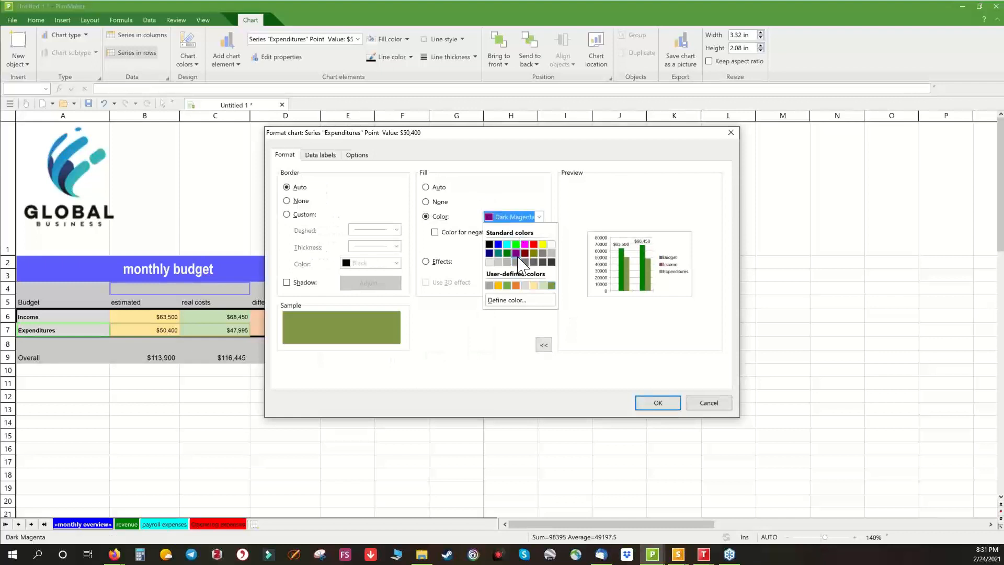
click(525, 253)
click(320, 155)
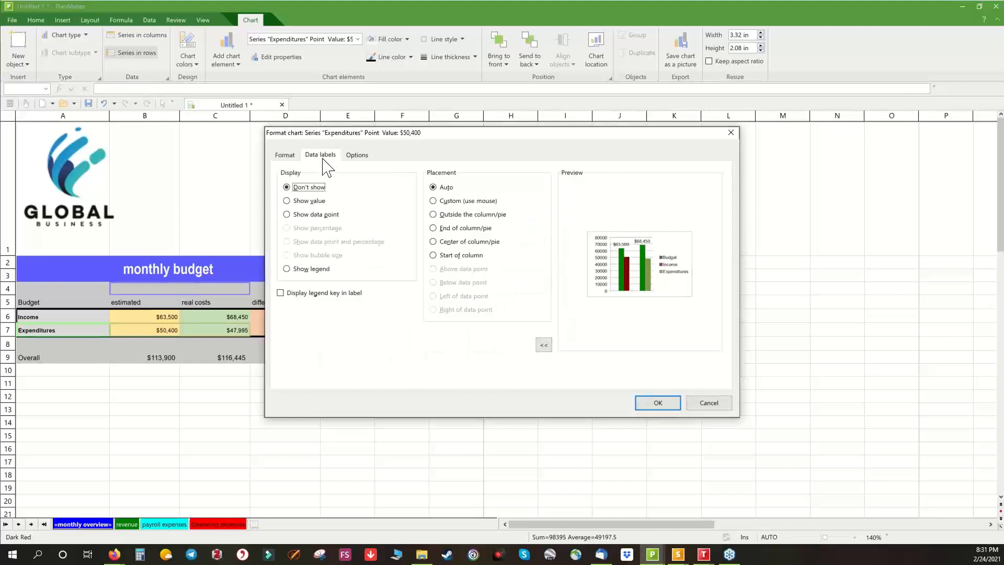
click(290, 200)
click(356, 155)
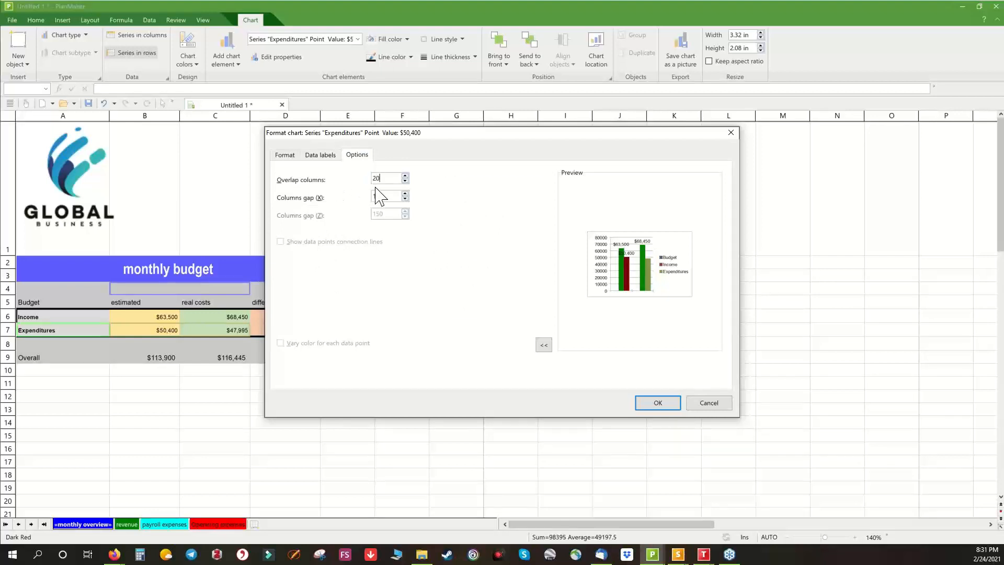
click(647, 404)
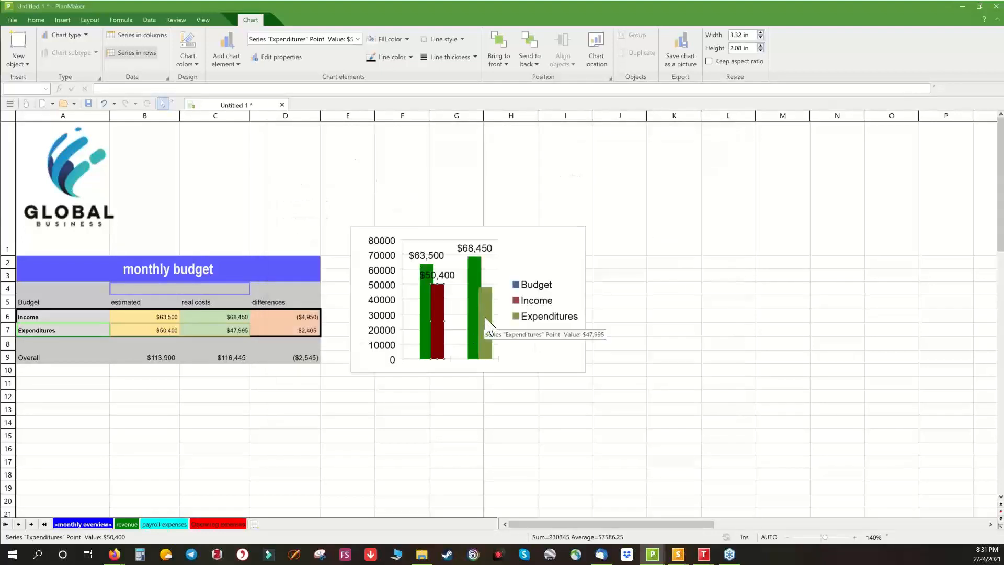
Fill the chart's real costs Expenditures column with dark red and show its value as a data label.
double_click(486, 320)
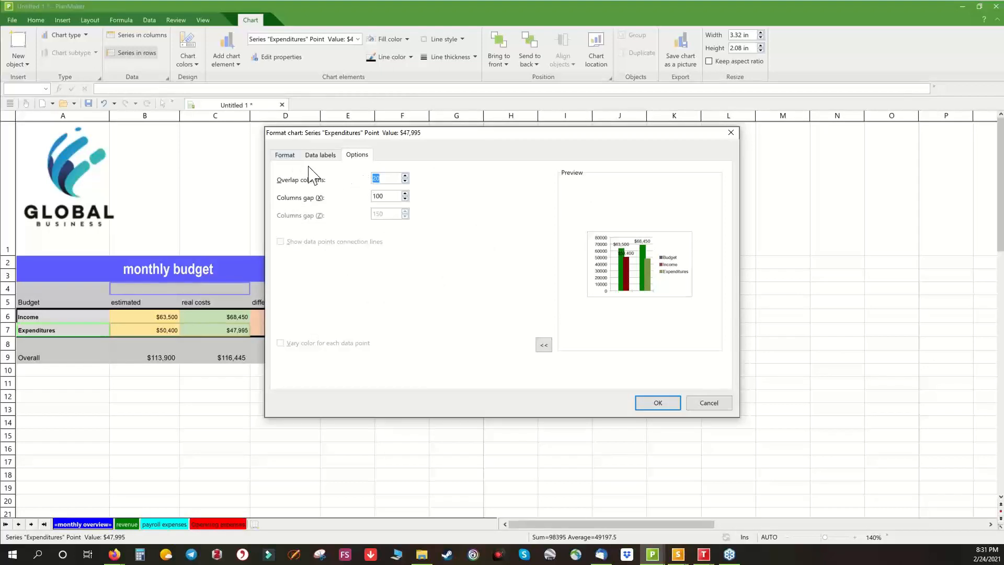
click(321, 155)
click(309, 201)
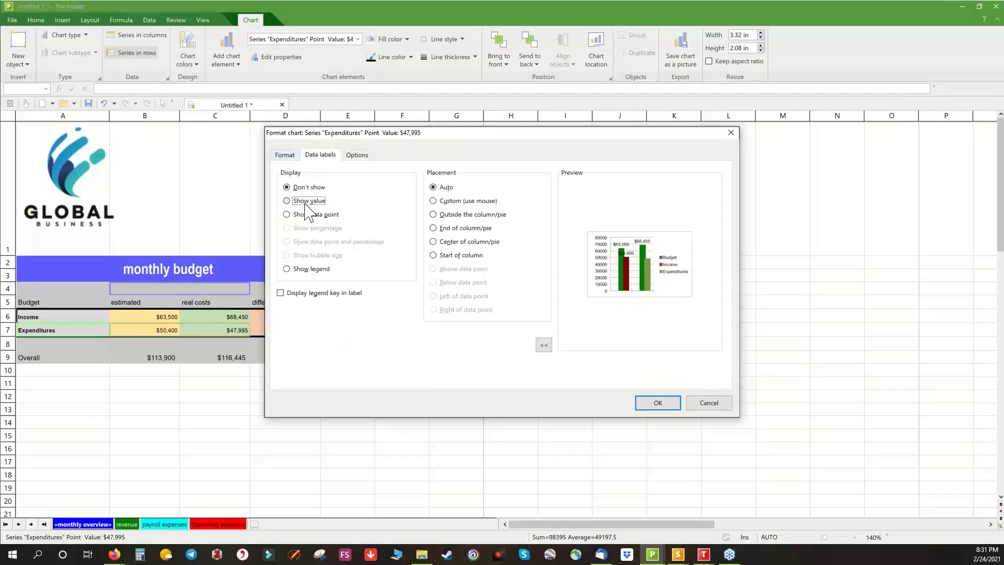
click(285, 155)
click(438, 216)
click(504, 217)
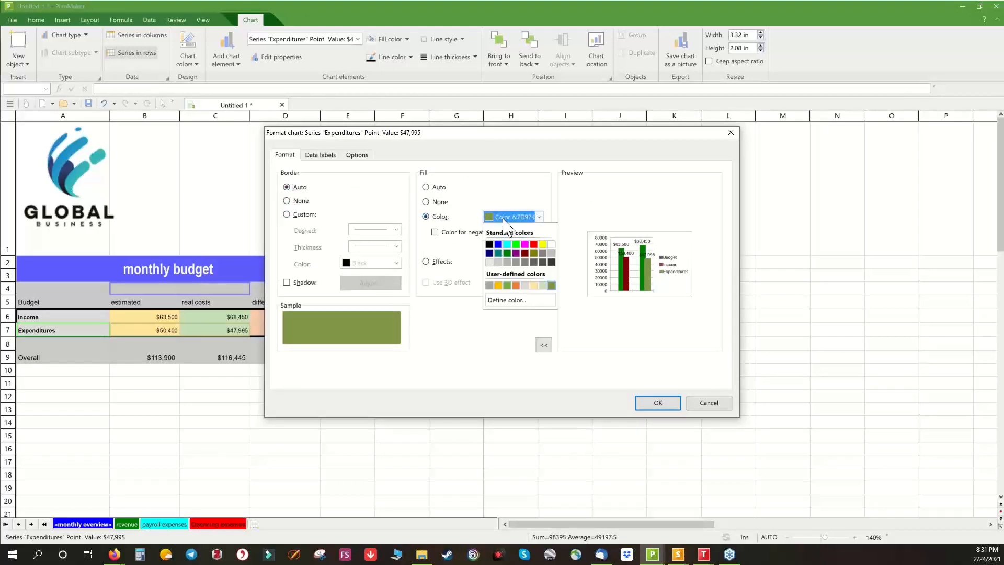
click(524, 253)
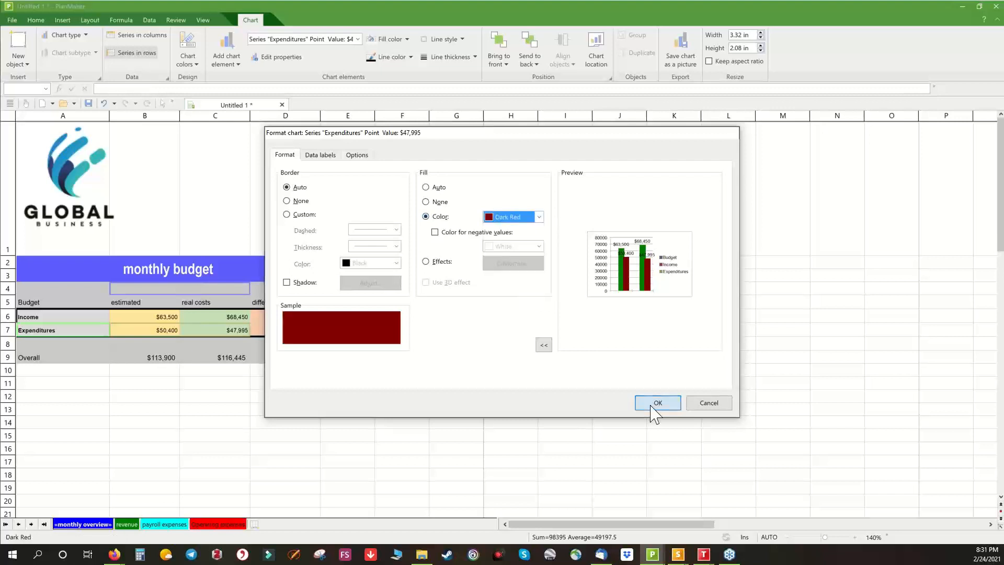
click(657, 403)
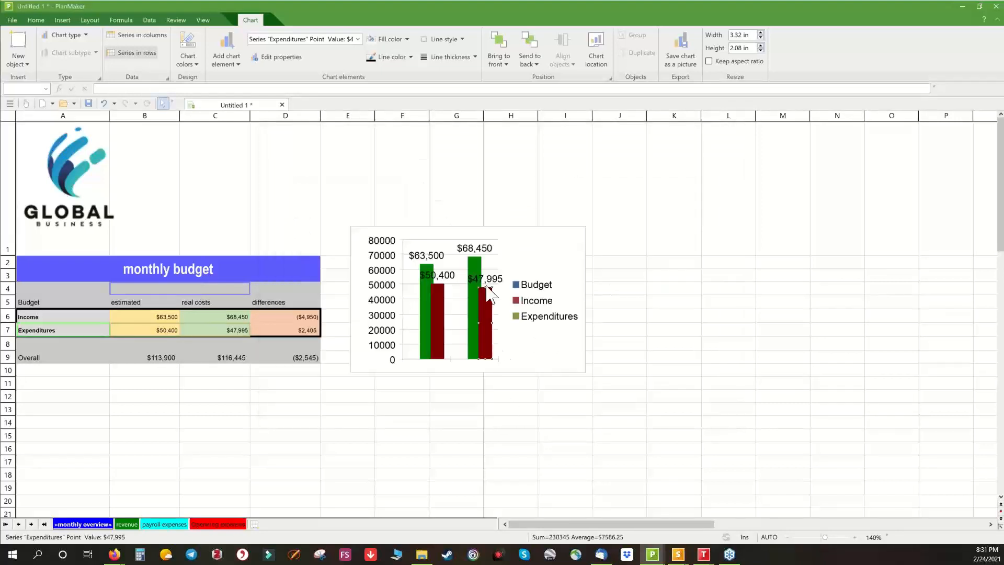
Delete the horizontal gridlines from the chart's plot area.
click(434, 241)
right_click(434, 242)
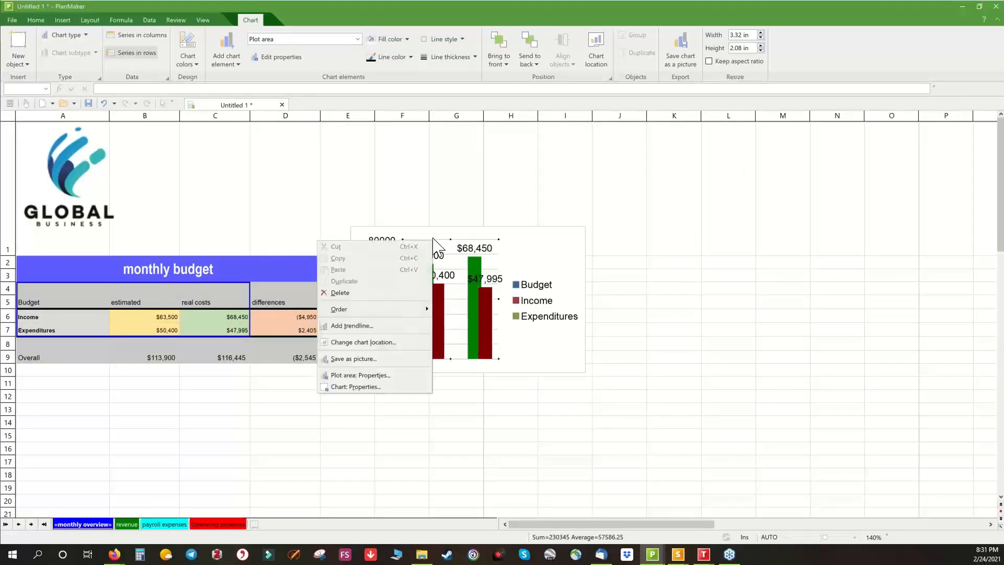
click(376, 289)
click(412, 240)
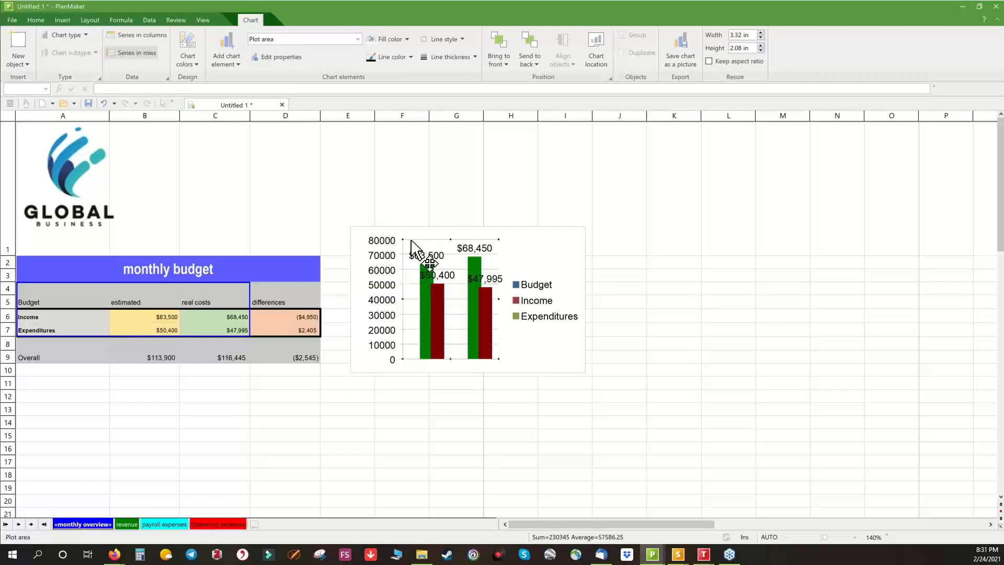
right_click(410, 241)
click(325, 294)
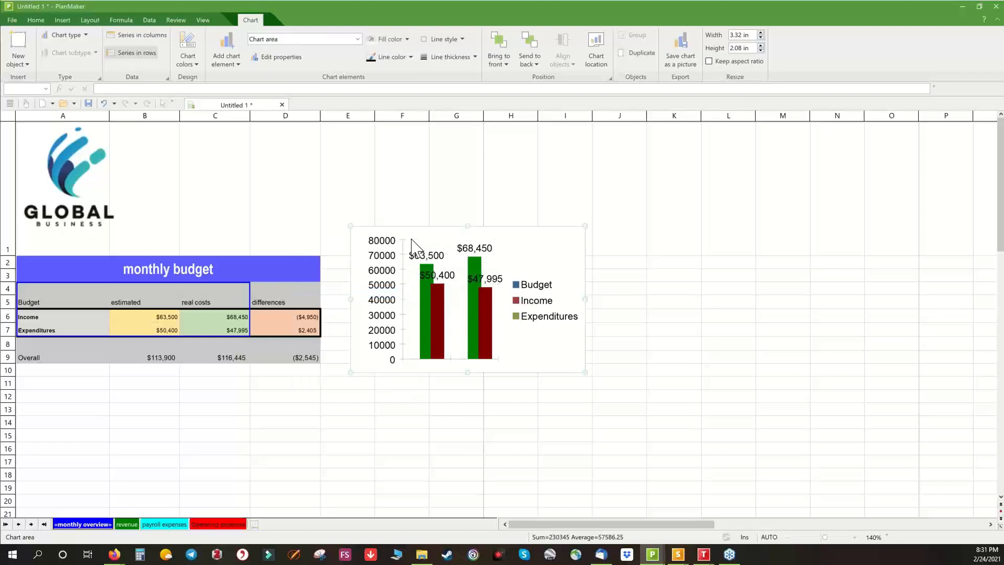
Set the real costs Income column's data label to bold at font size 7.
click(477, 253)
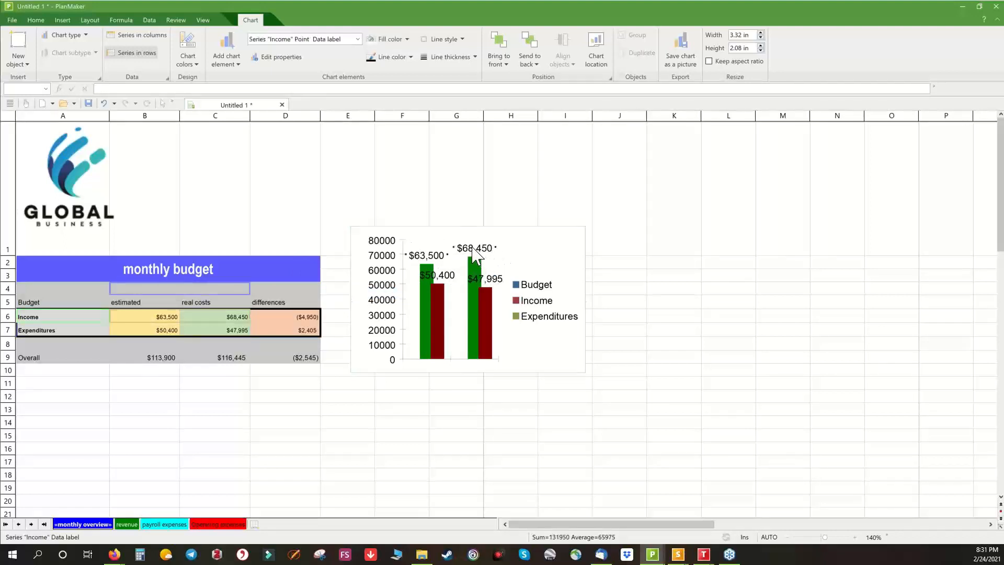
double_click(473, 253)
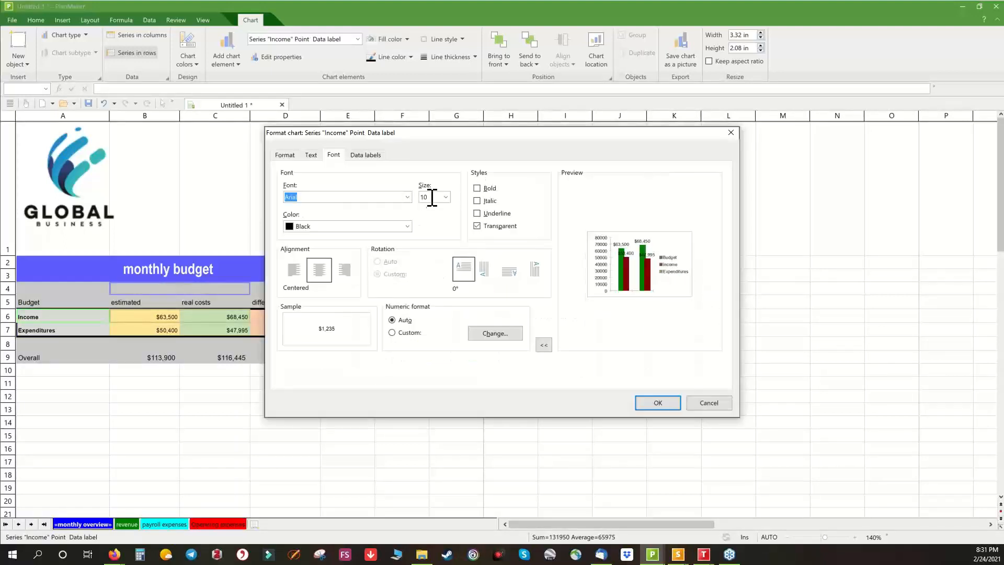
double_click(432, 197)
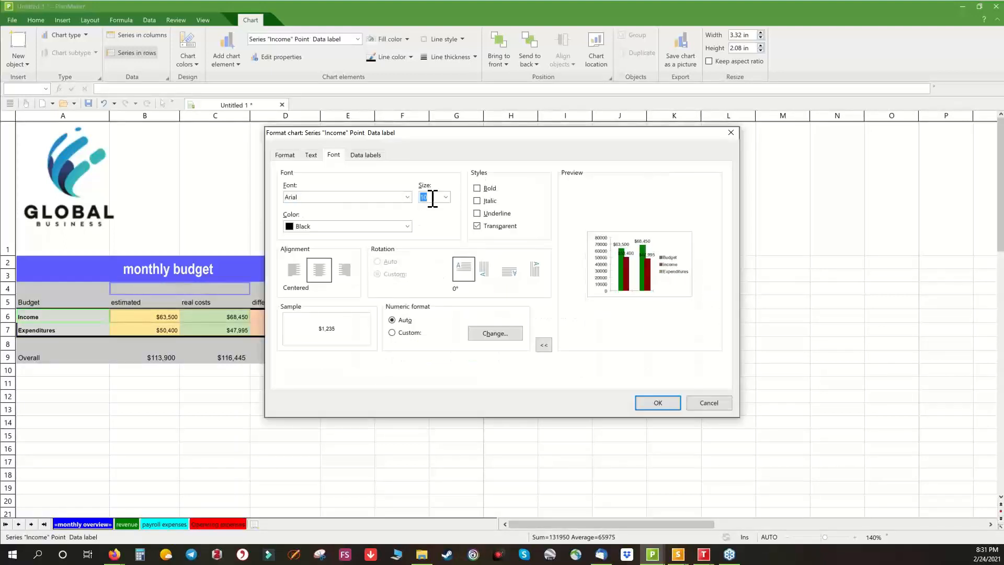
click(489, 188)
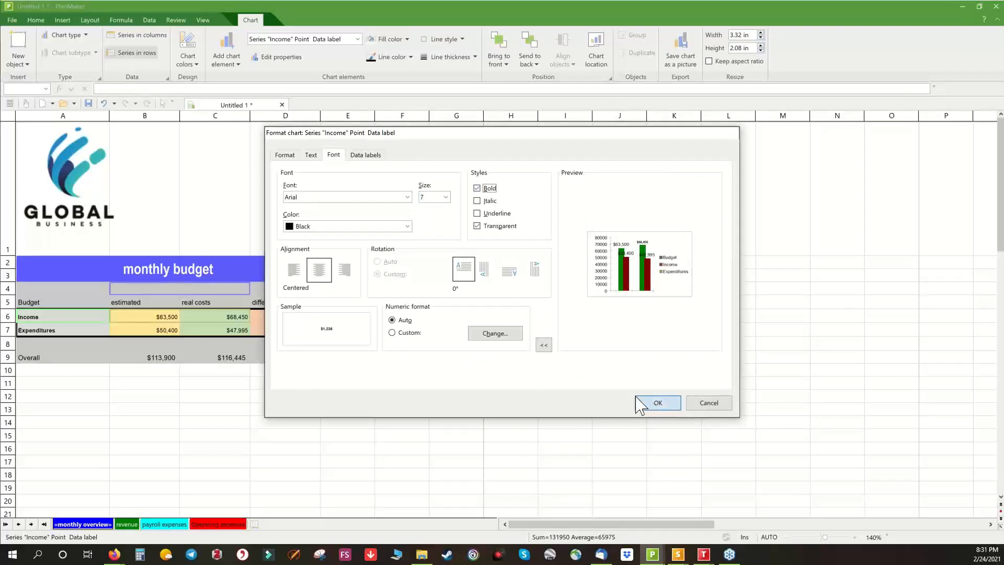
click(637, 398)
Set the estimated Income column's data label to bold at font size 7.
click(437, 257)
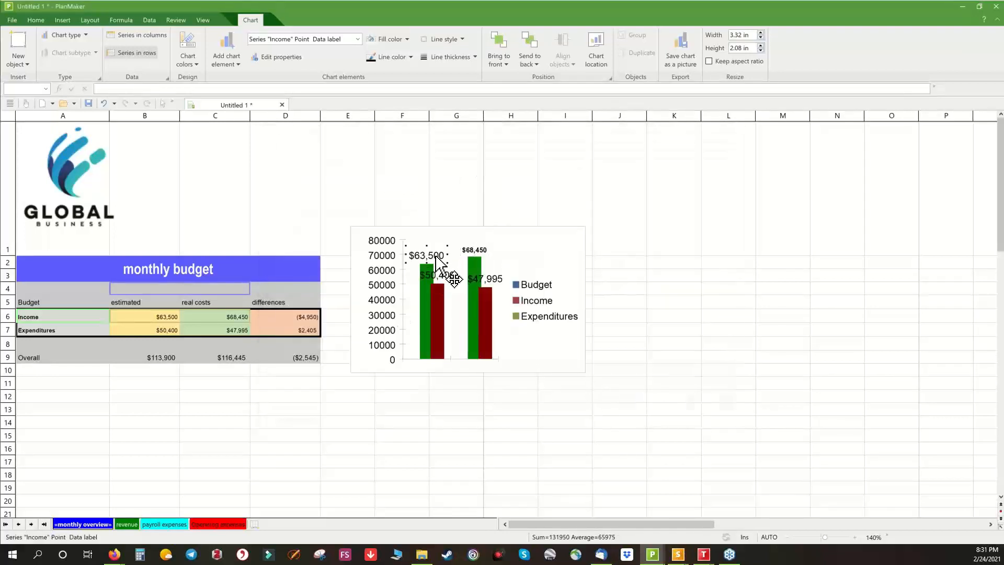
double_click(437, 257)
click(486, 190)
click(436, 197)
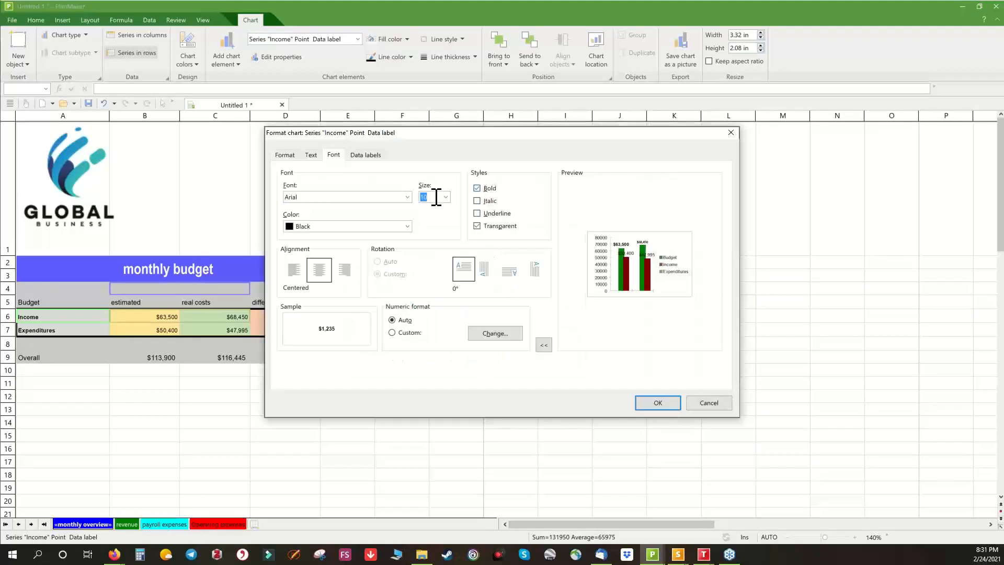
text(7)
key(Return)
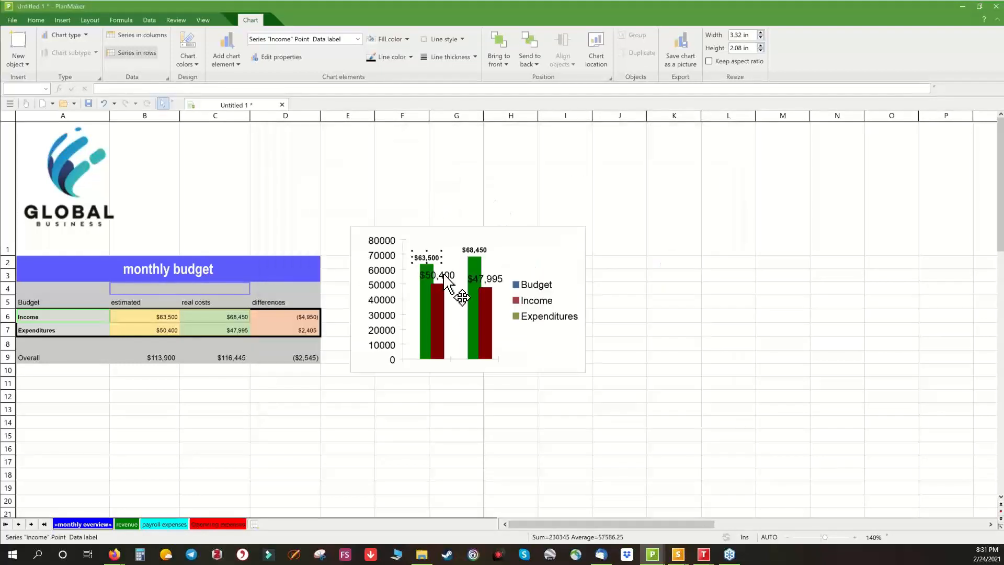
Try to set the estimated Expenditures column's data label to bold at font size 7.
click(445, 274)
double_click(443, 275)
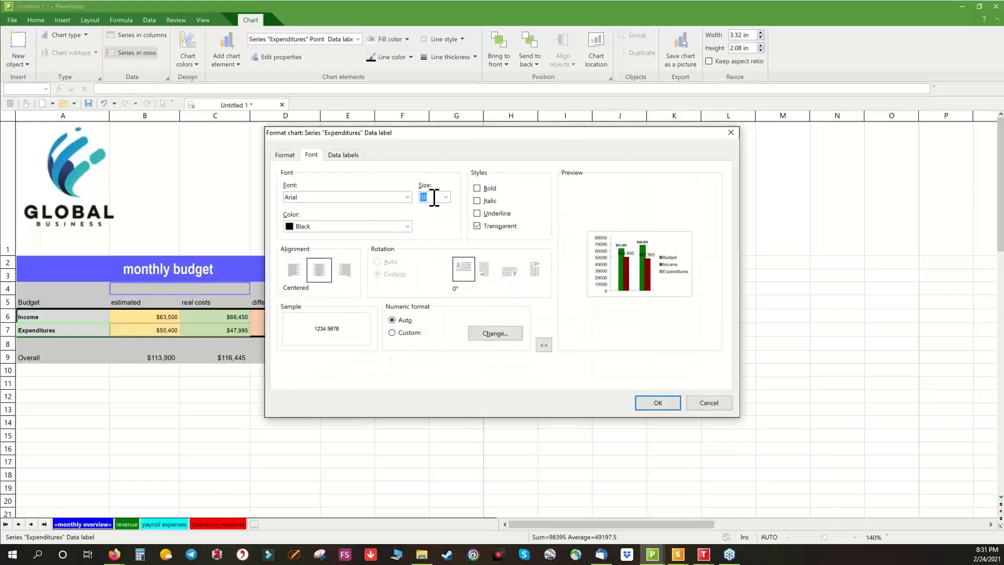
click(476, 189)
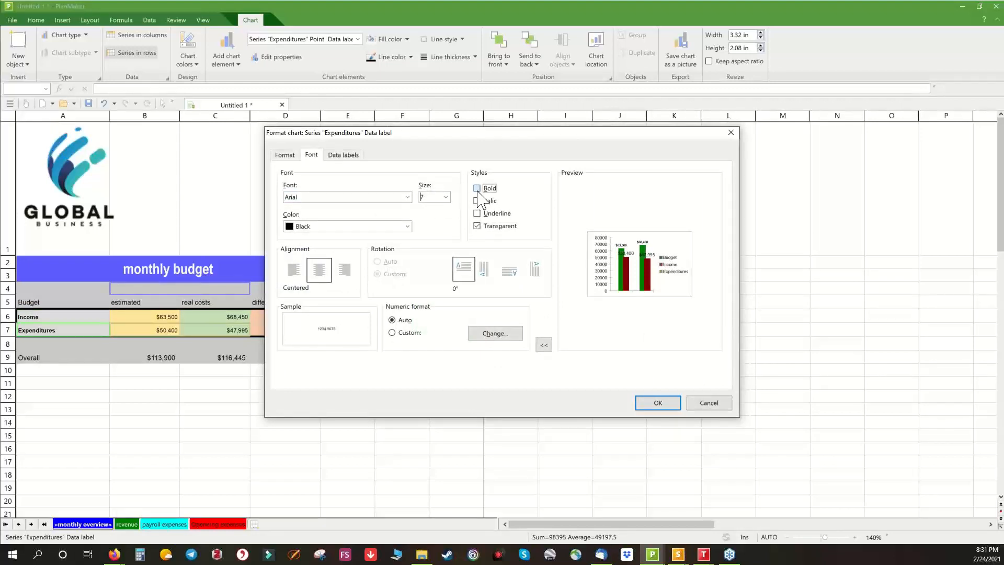
click(655, 409)
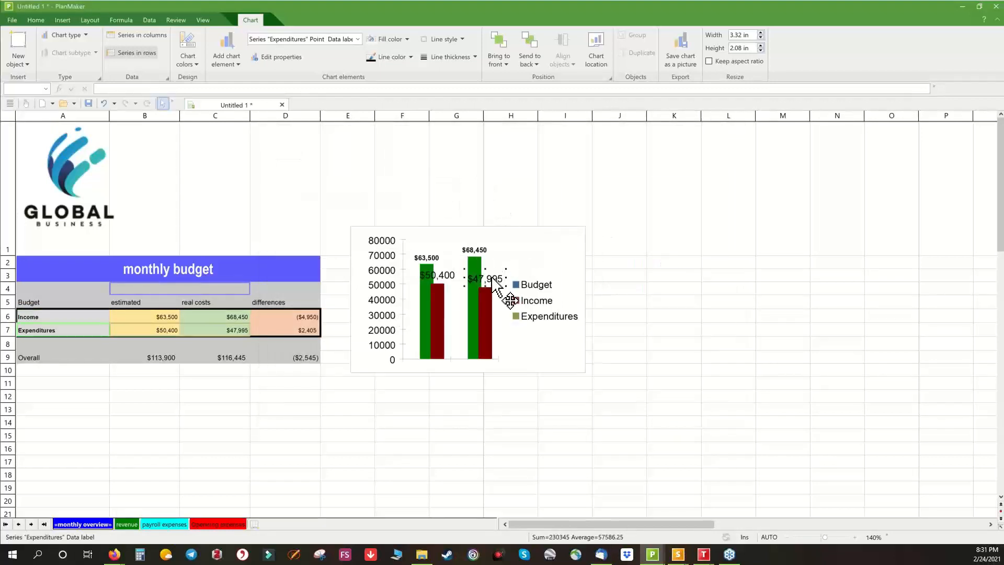
Set the real costs Expenditures column's data label to bold at font size 7.
double_click(492, 280)
double_click(434, 194)
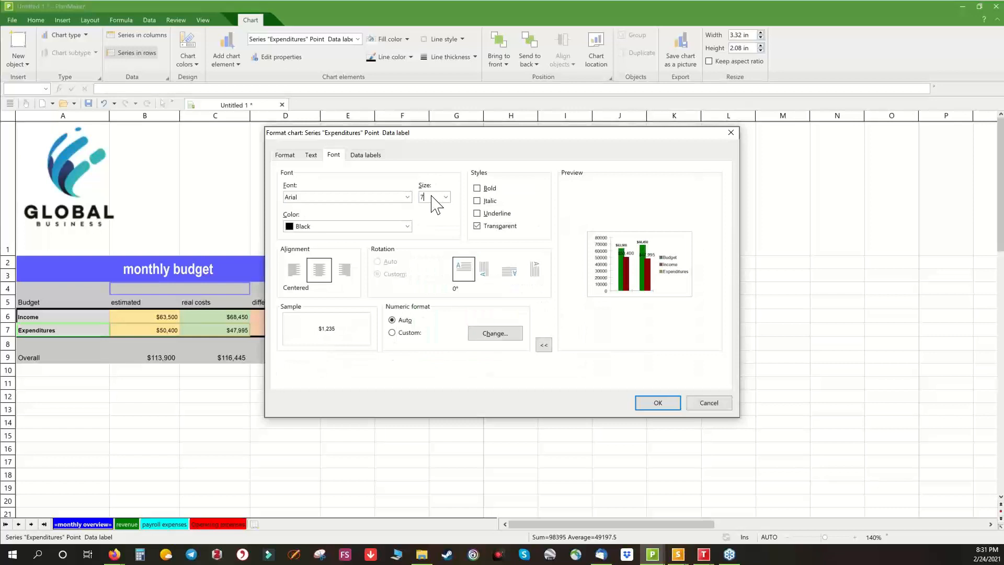
click(477, 189)
click(658, 404)
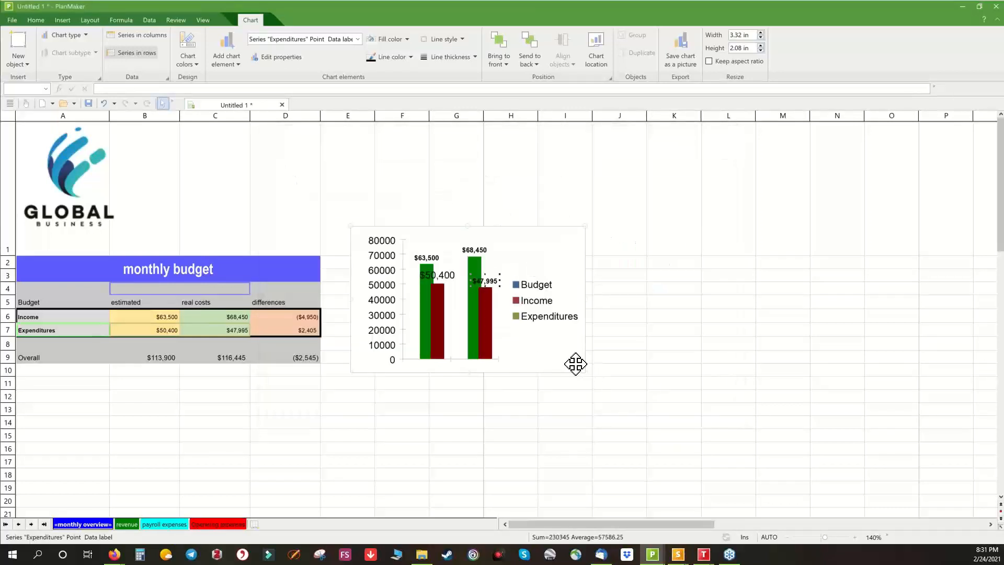
Enlarge the chart to about 4.74 by 2.87 in and give it the title "Real and estimated cashflow".
click(576, 364)
drag(583, 372, 634, 397)
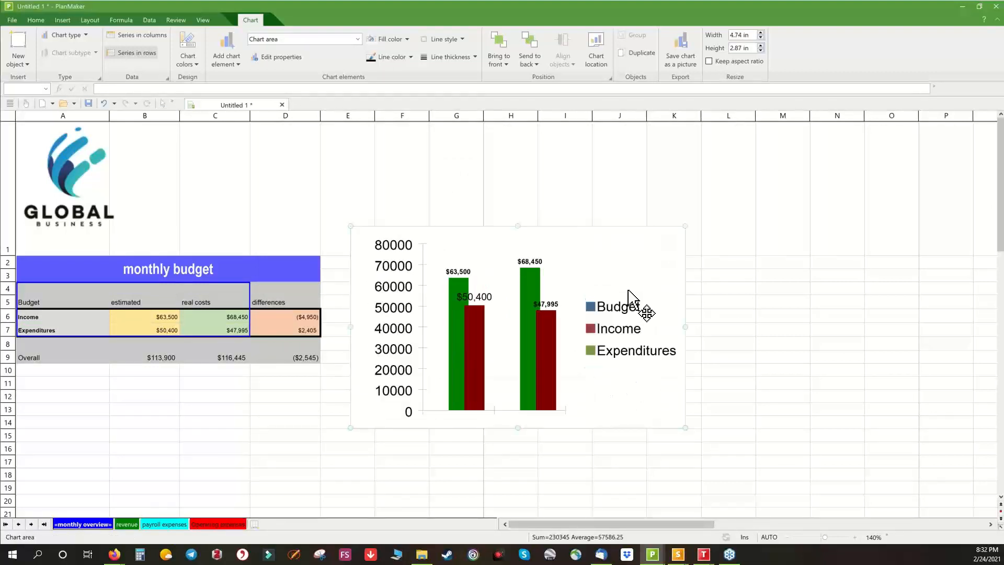
right_click(628, 385)
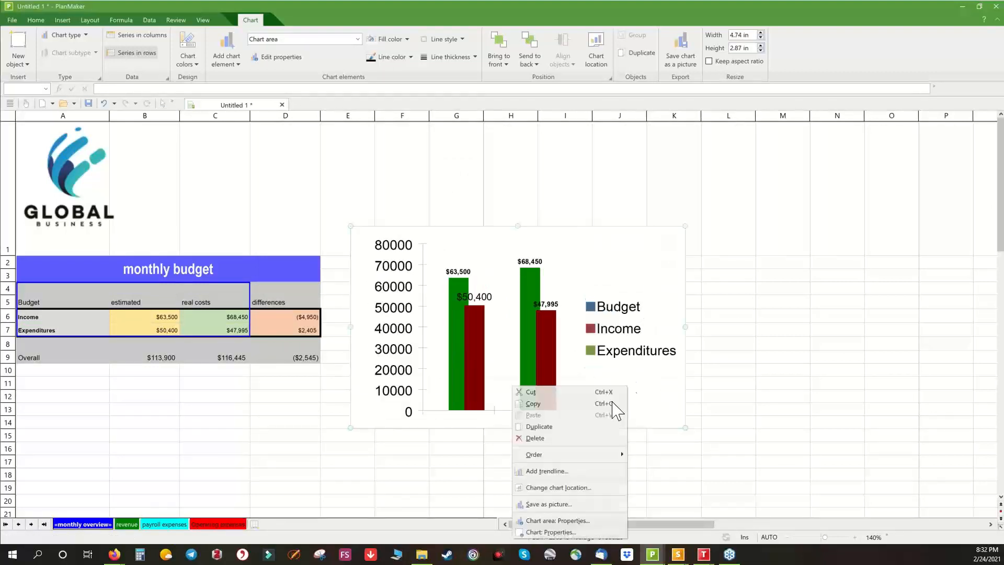
click(550, 533)
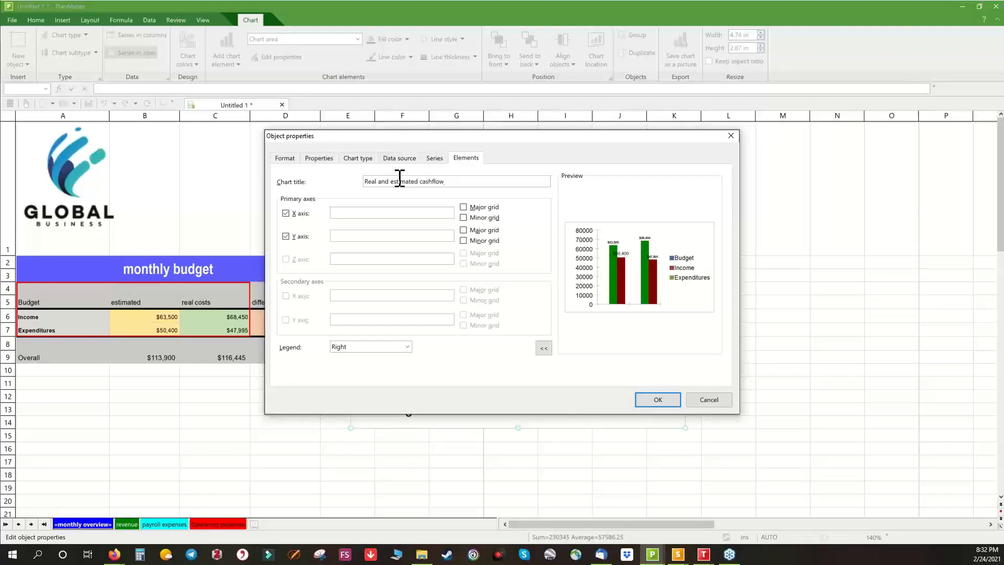
Delete the Budget series from the chart, apply the chart properties and deselect the chart.
click(434, 161)
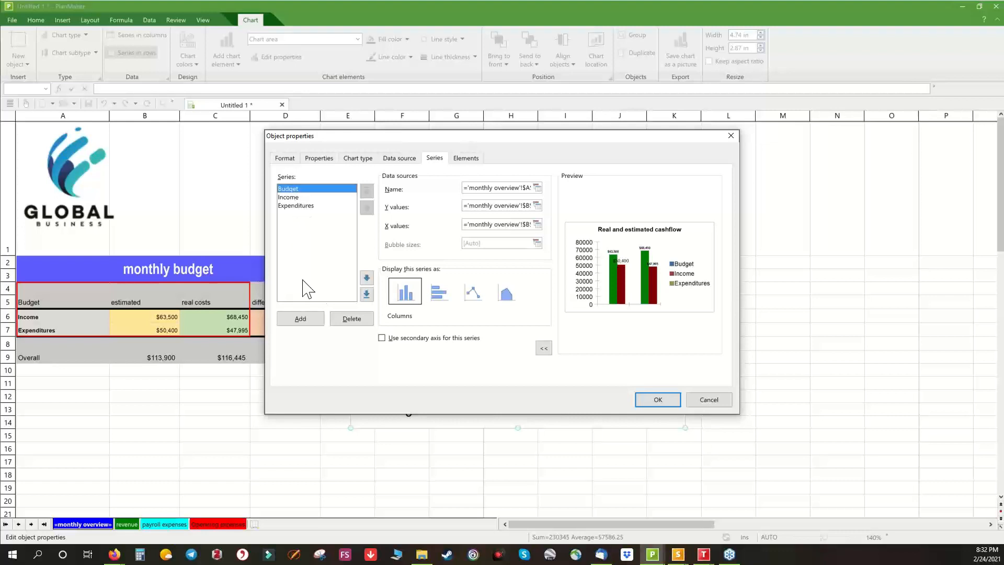
click(352, 320)
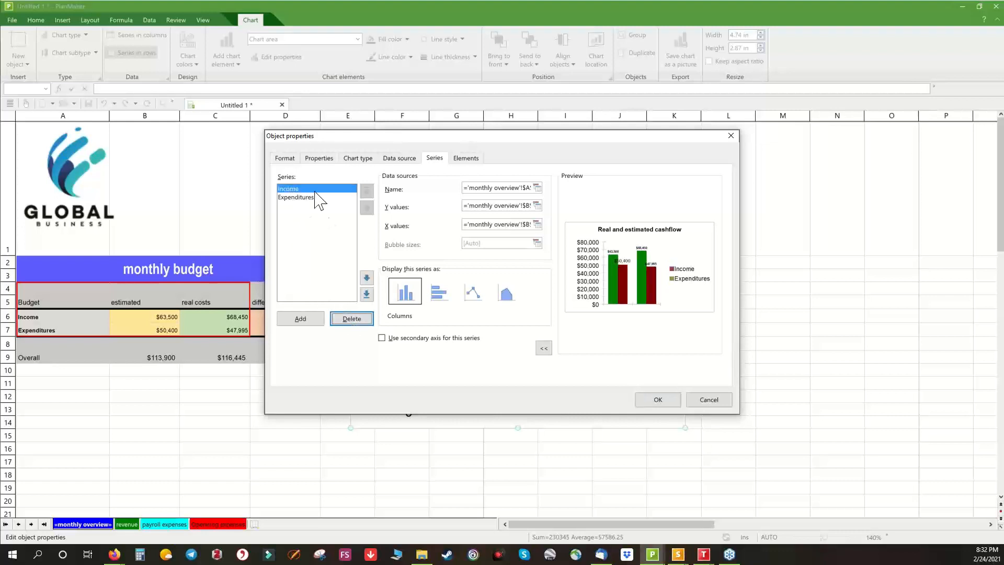
click(399, 158)
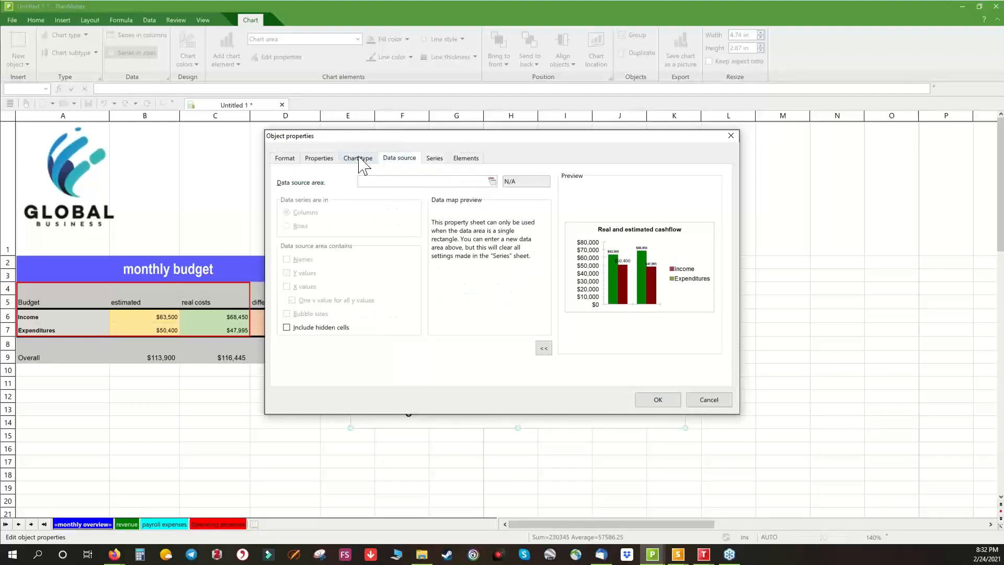
click(358, 159)
click(285, 161)
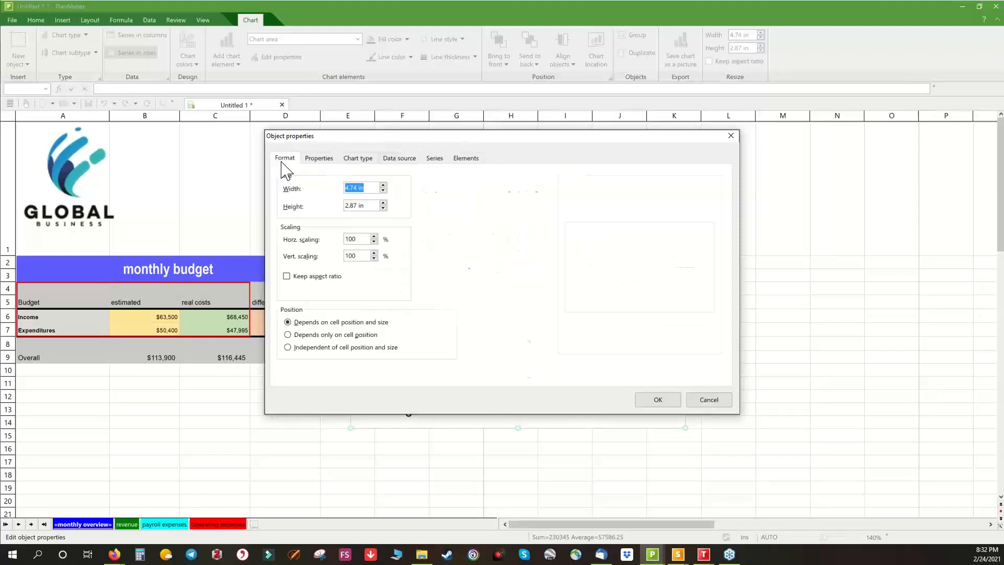
click(674, 400)
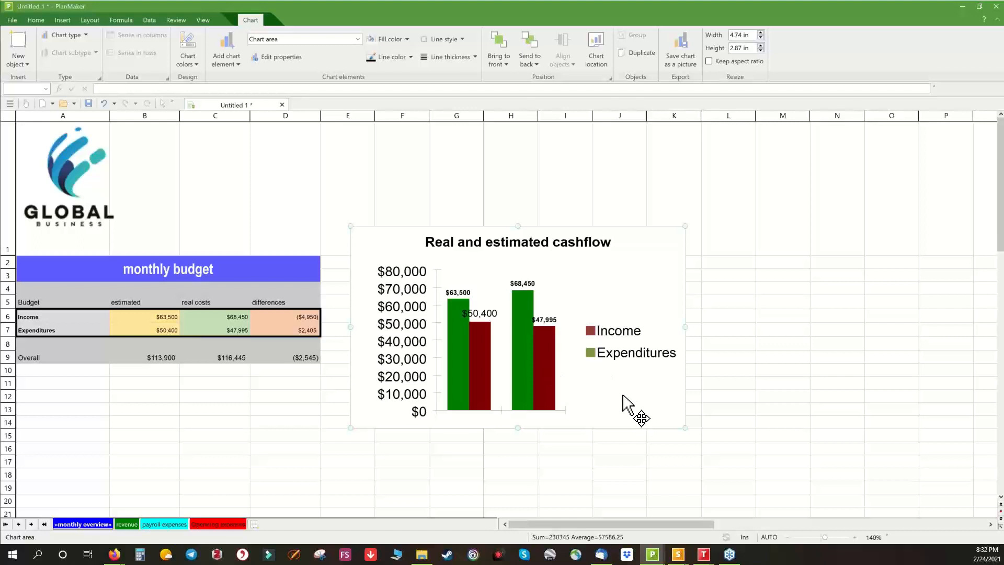
click(78, 185)
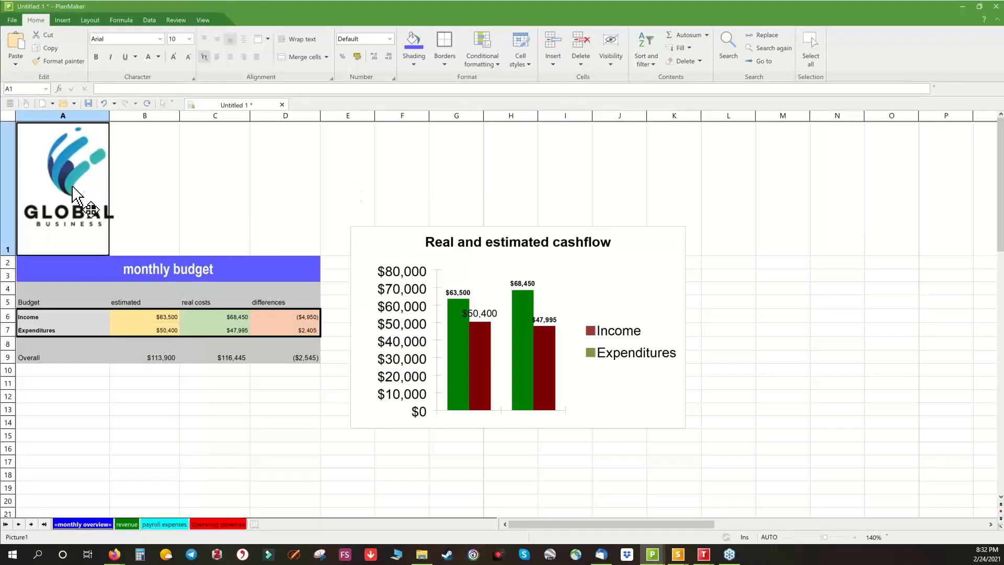
Duplicate the Global Business logo, shrink and place the copy above the chart's legend, and position the original logo in row 1 above the table's first columns.
drag(73, 187, 269, 197)
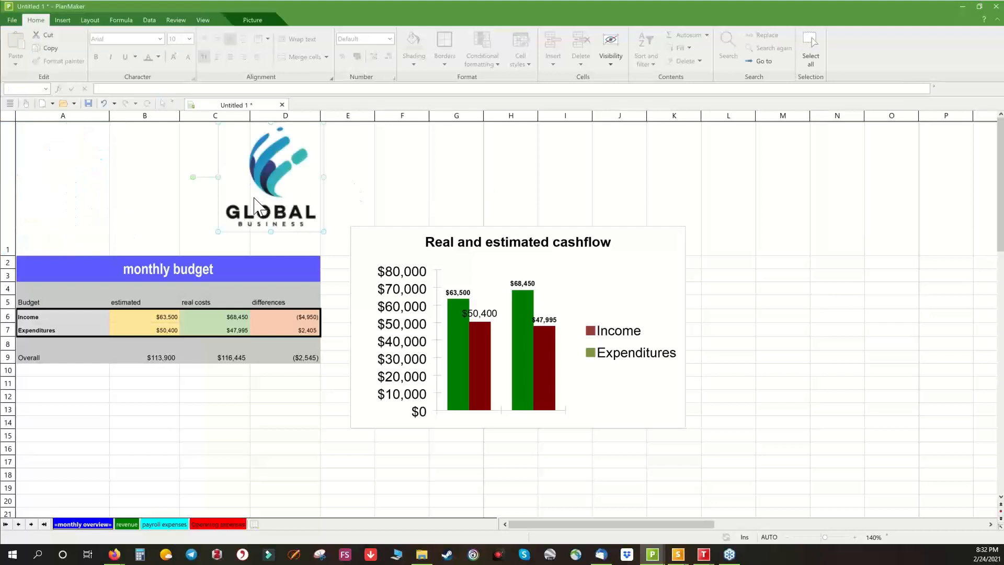
key(ctrl+c)
key(ctrl+v)
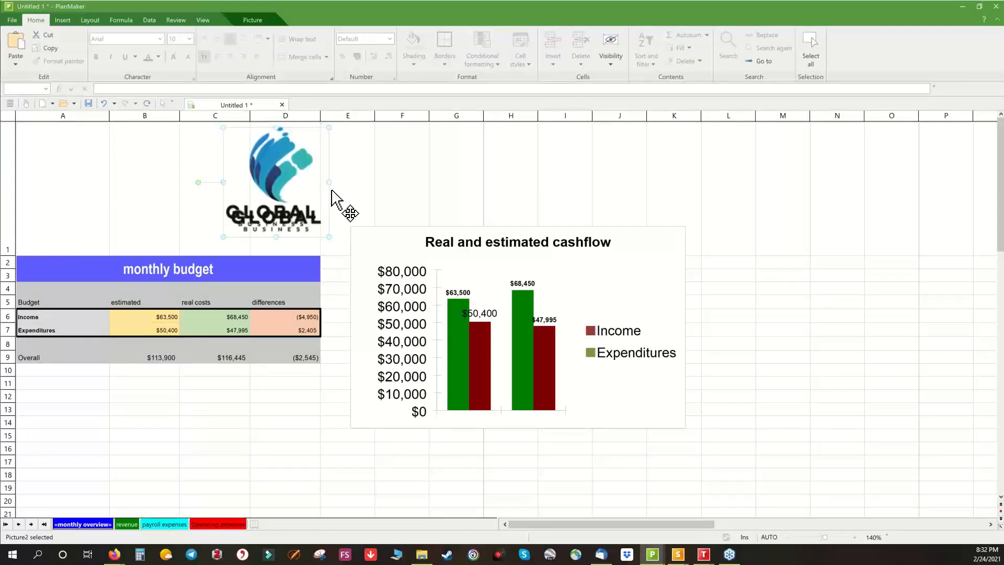
drag(332, 191, 724, 263)
drag(617, 199, 632, 277)
click(291, 174)
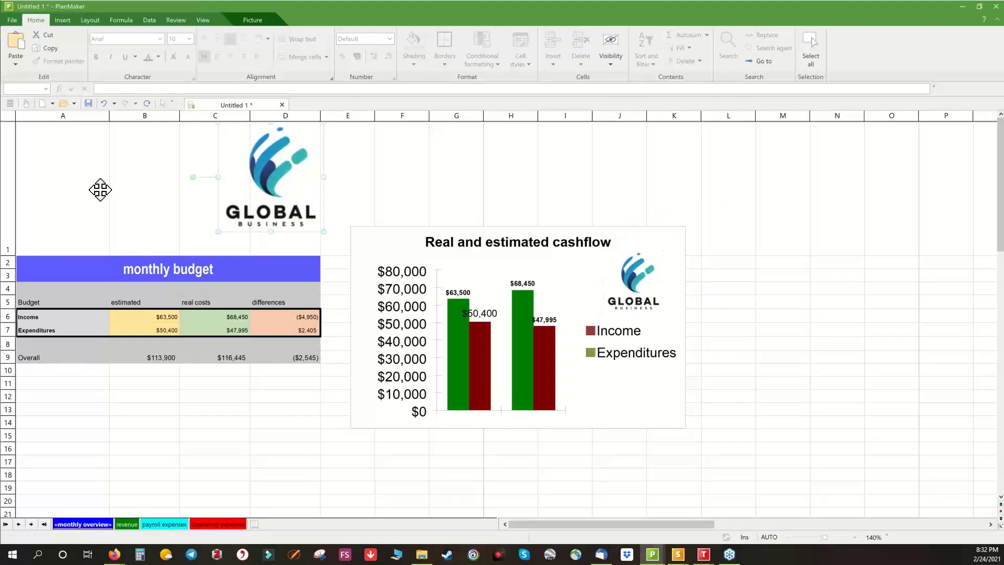
drag(100, 189, 100, 188)
Set the chart area's font size to 10 and the legend's font size to 8.
double_click(384, 308)
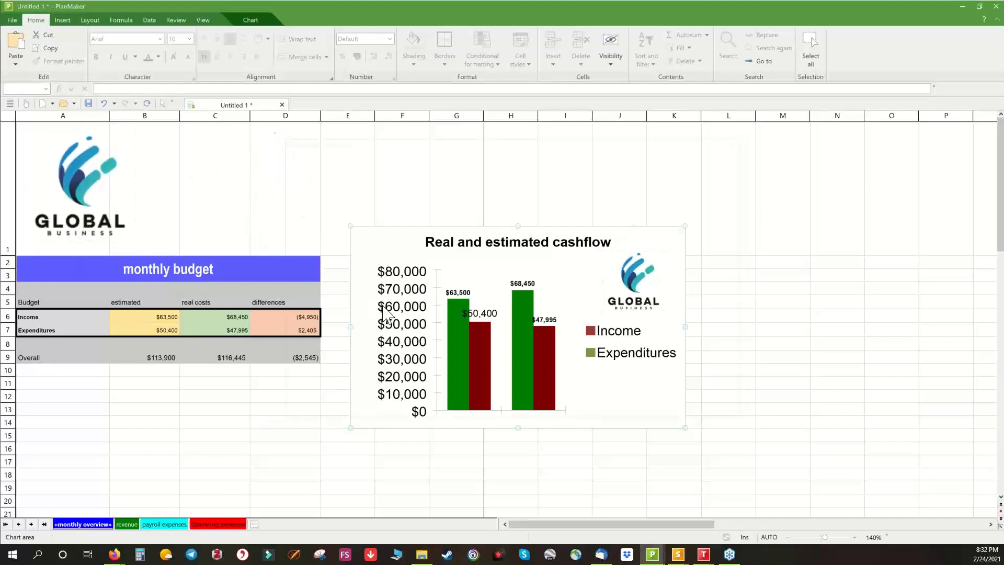
double_click(433, 199)
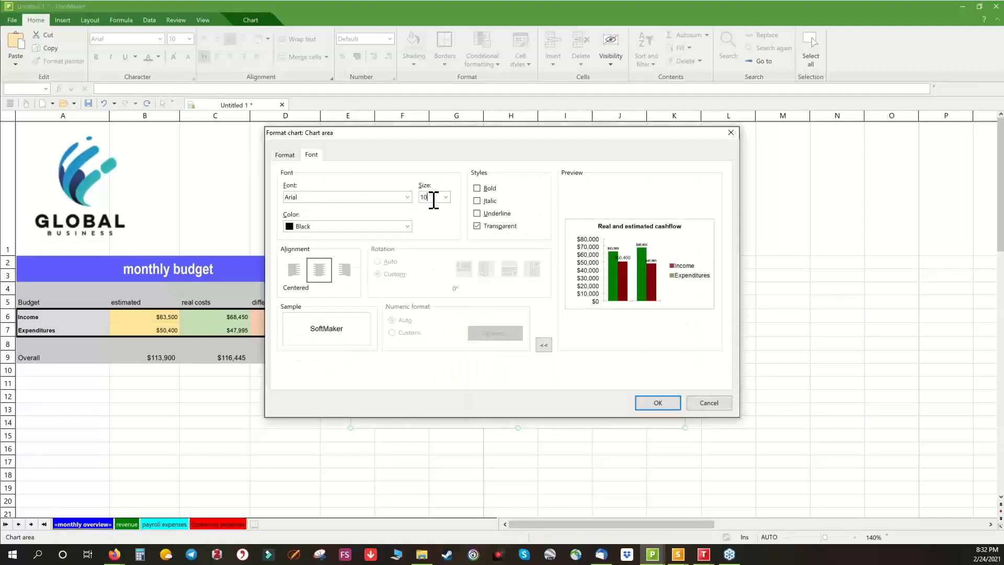
key(Return)
double_click(642, 346)
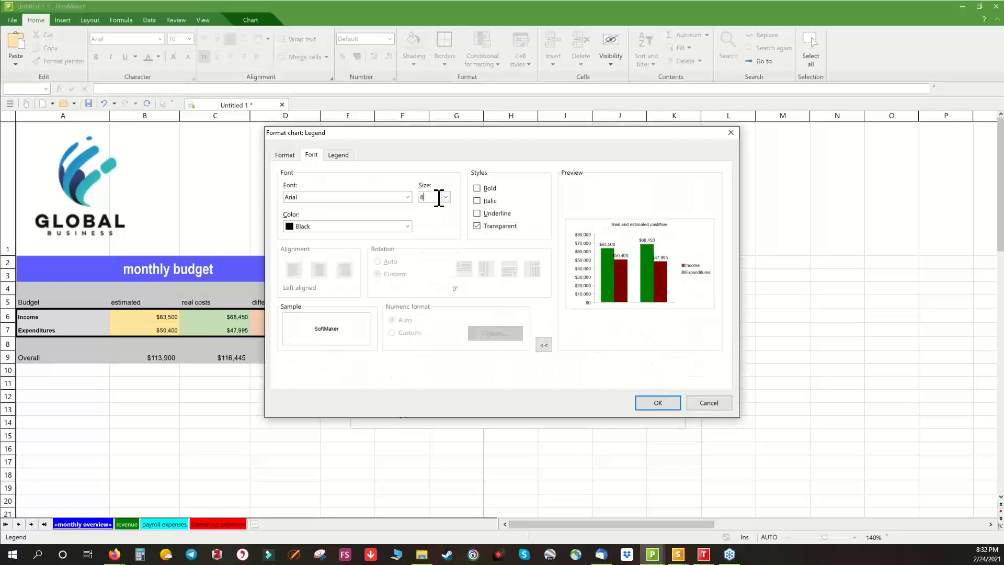
key(Return)
click(772, 358)
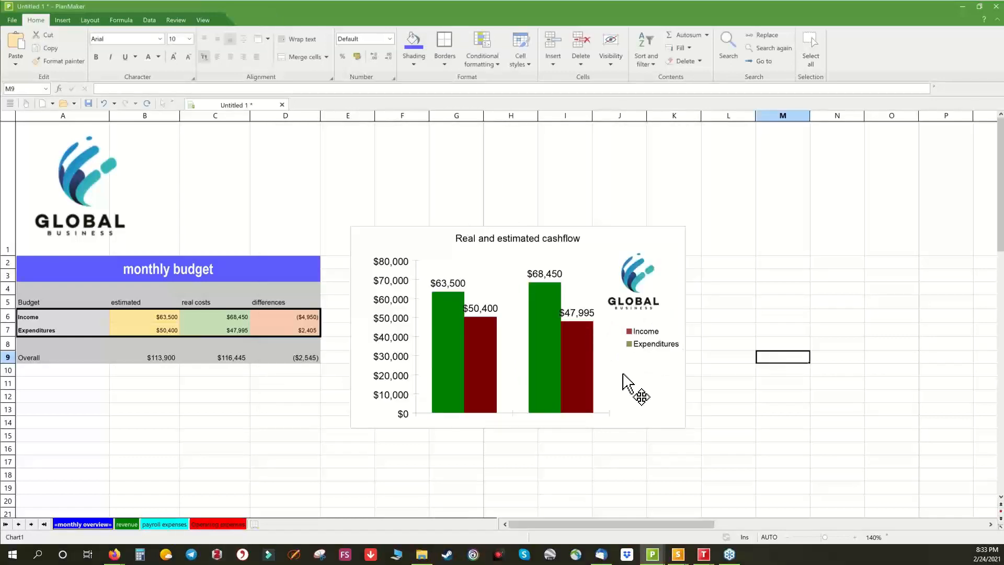
click(486, 358)
double_click(485, 357)
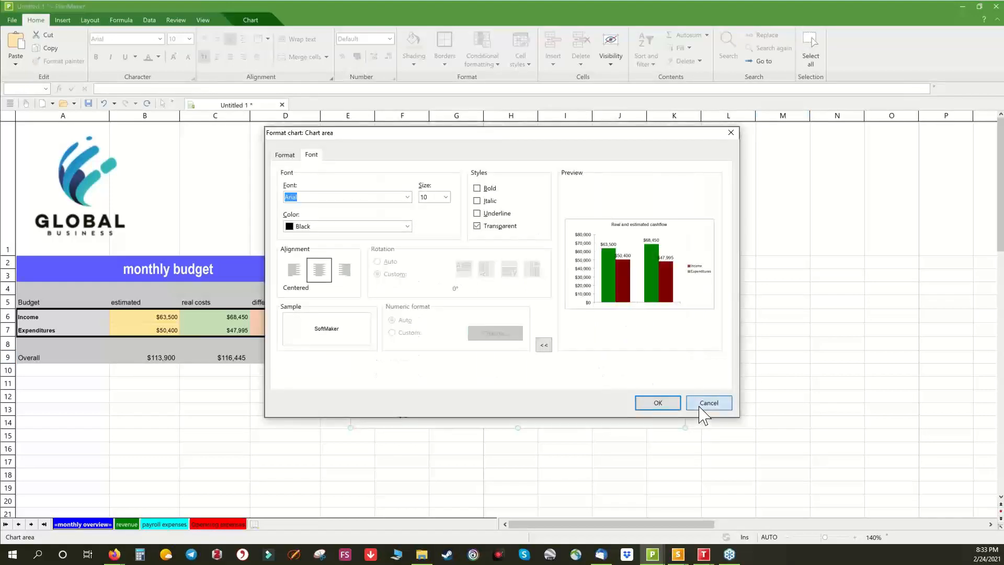
click(700, 405)
Make the chart's Income and Expenditures columns partly overlap through the Expenditures column's overlap option.
click(485, 347)
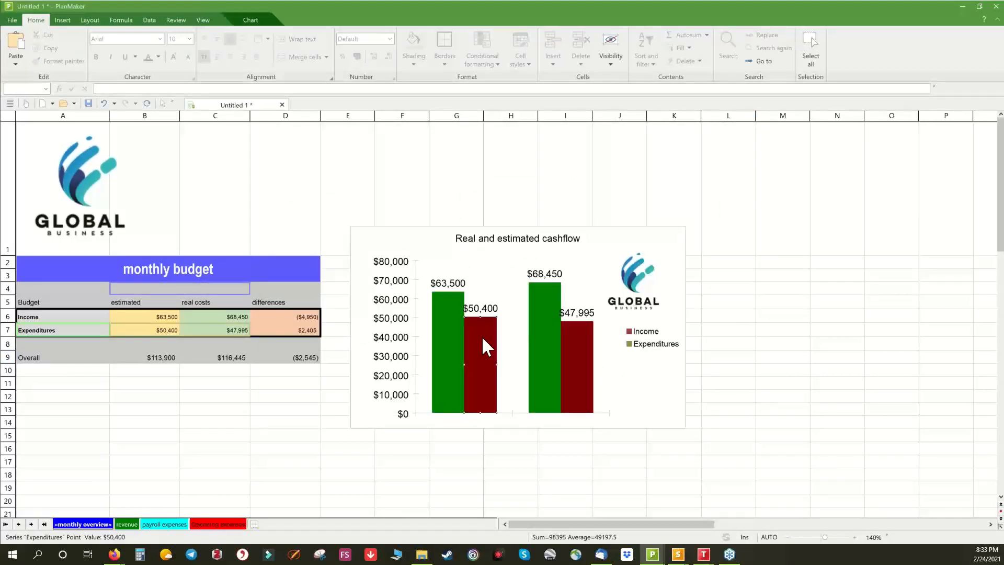
double_click(481, 336)
click(358, 154)
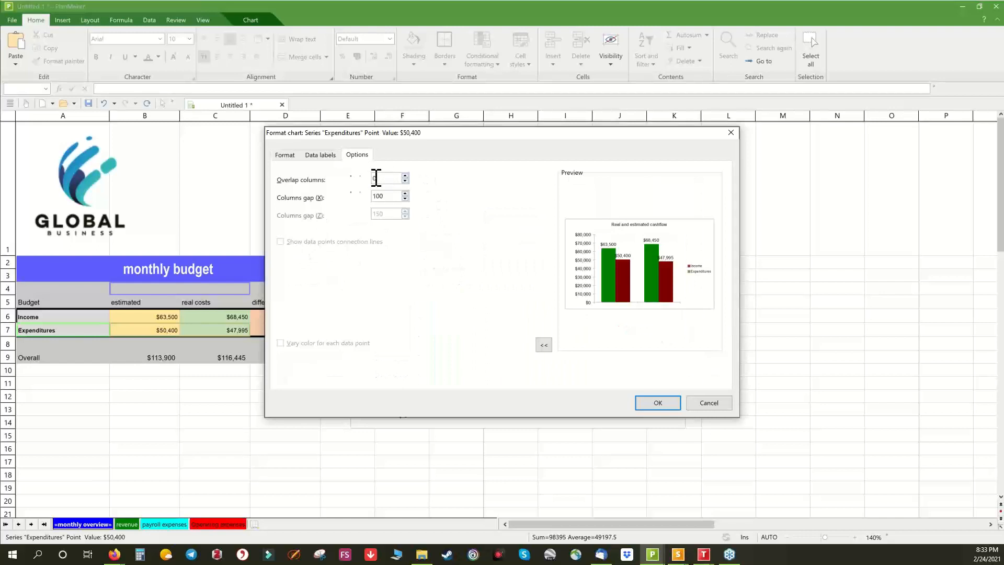
key(Return)
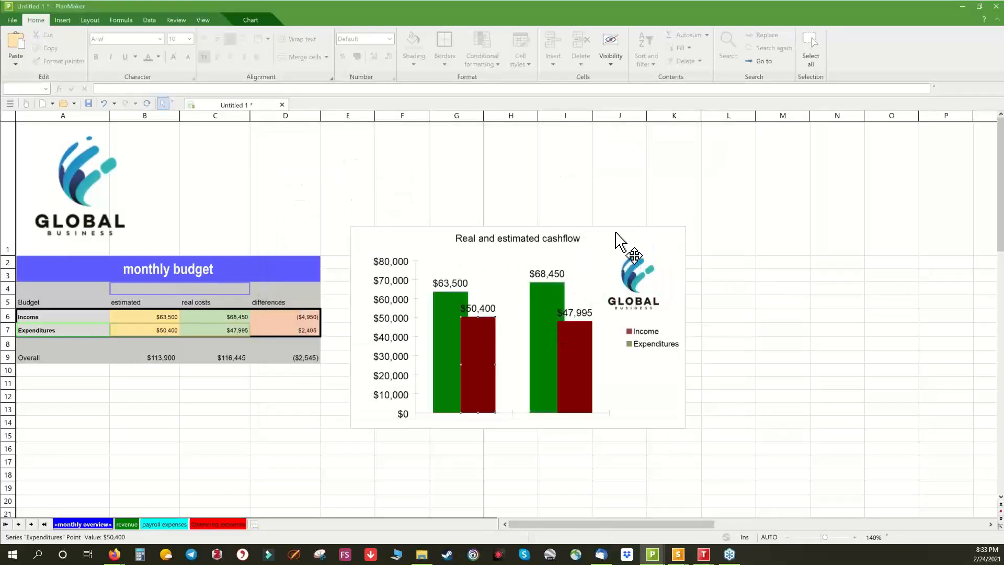
Move the cashflow chart up beside the logo and table, and paste a copy of it directly below.
drag(618, 240, 616, 157)
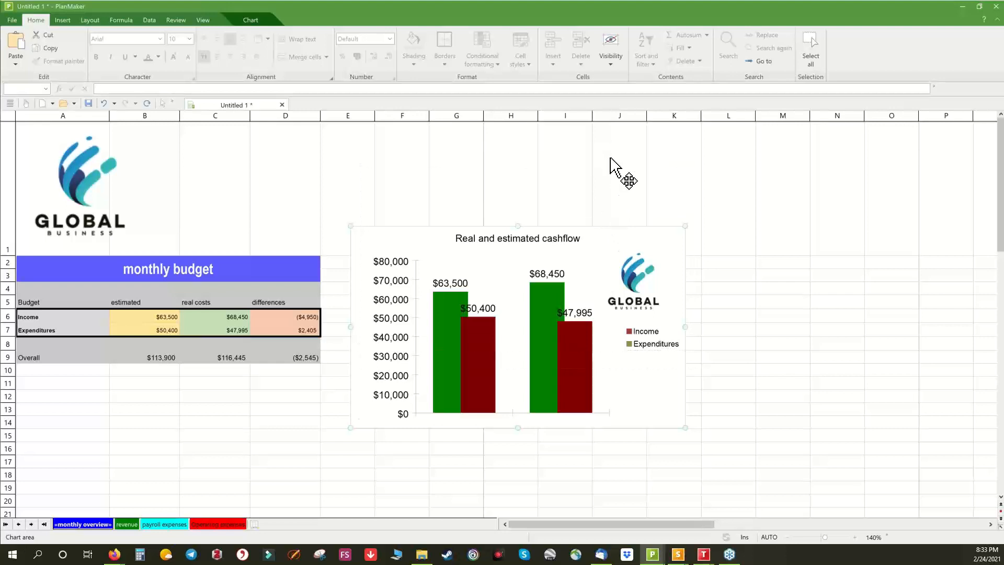
right_click(381, 346)
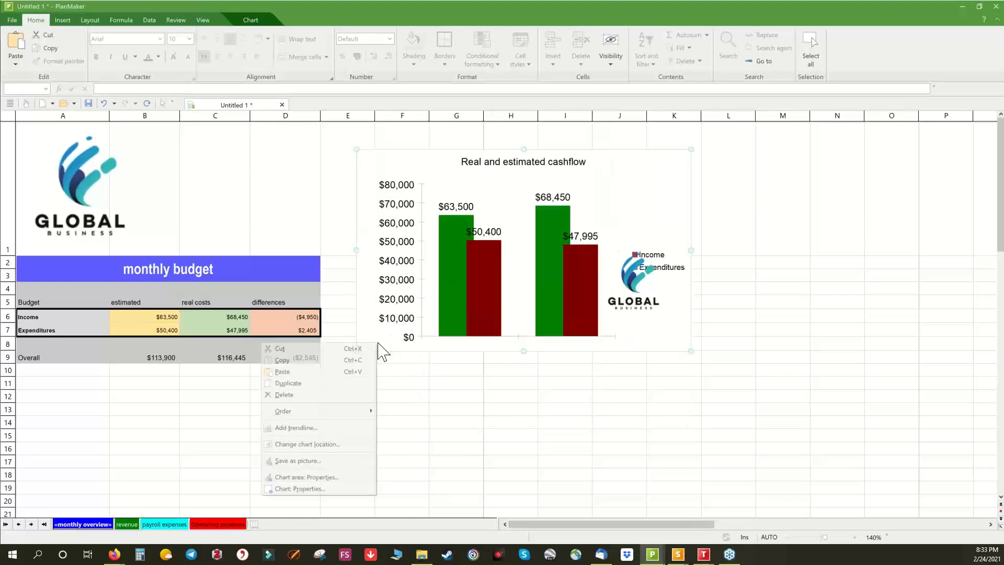
click(293, 359)
click(384, 386)
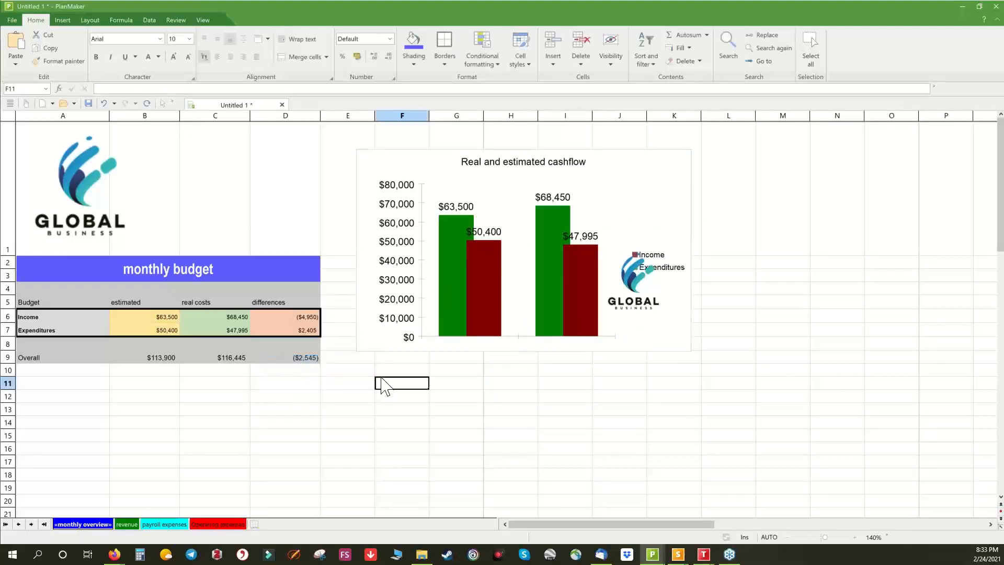
right_click(382, 386)
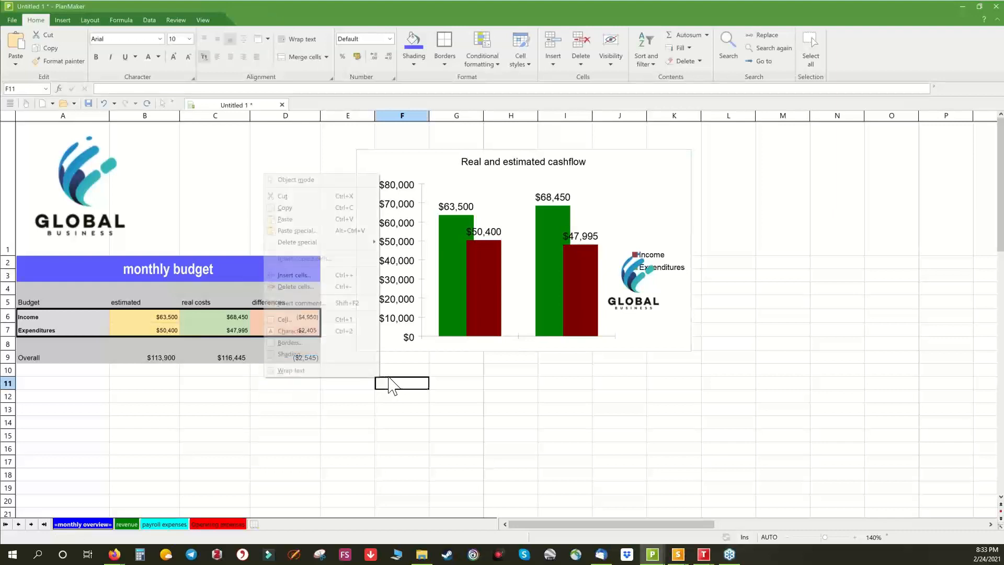
click(283, 220)
drag(401, 370, 387, 357)
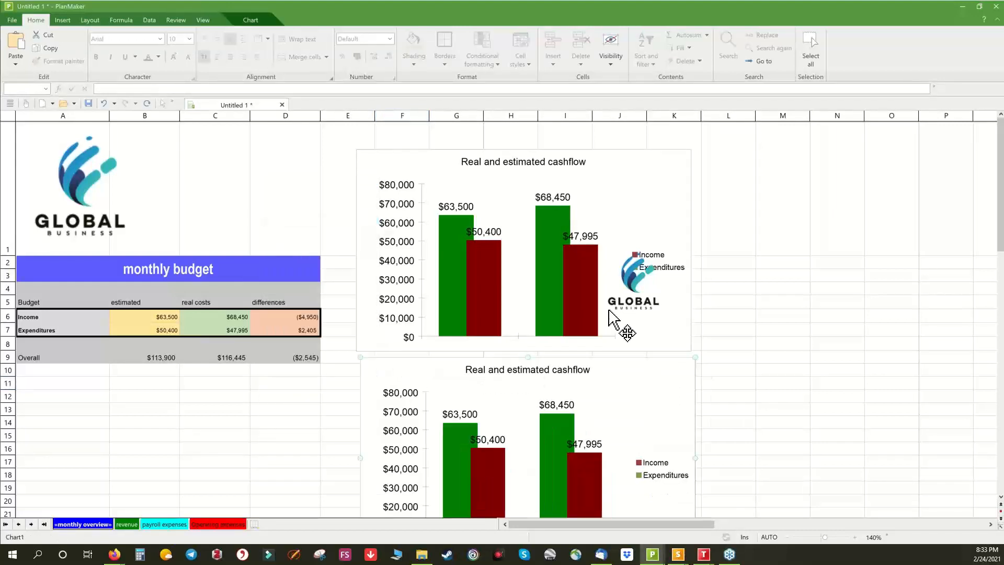
Change the copied chart's title to "02/21 cashflow".
scroll(642, 327, down, 5)
right_click(647, 335)
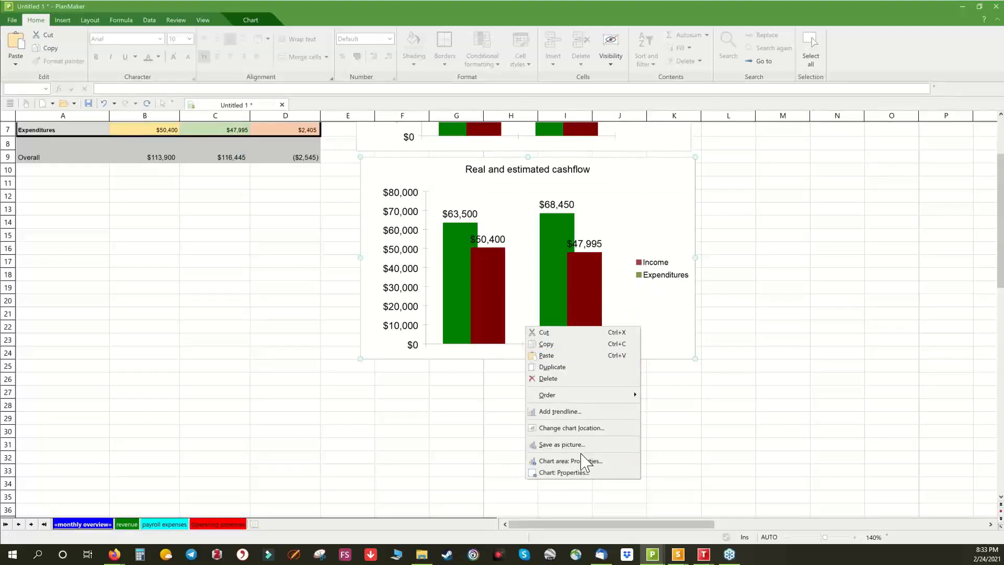
click(575, 473)
click(466, 159)
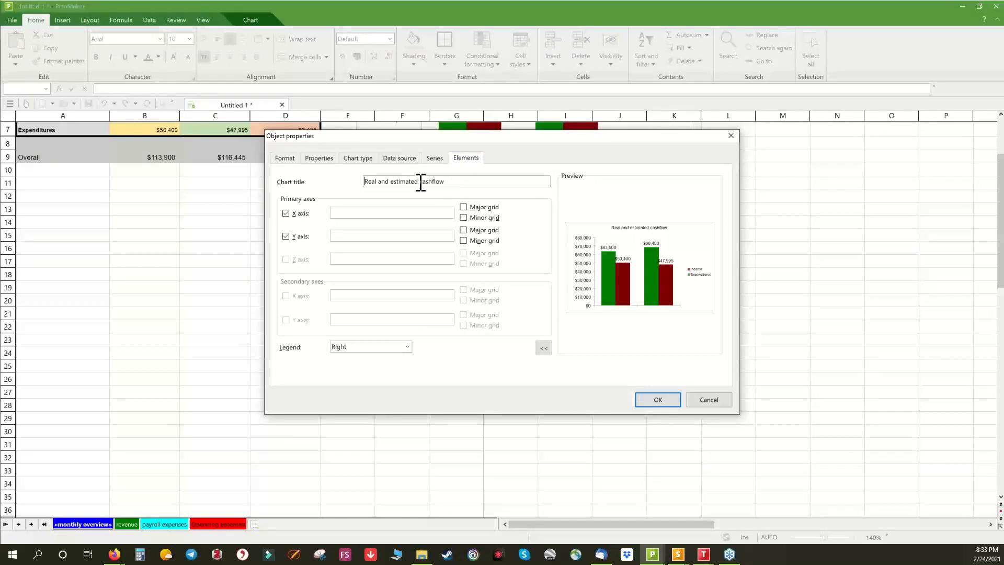
drag(420, 181, 283, 204)
text(02/21)
Set the copied chart's Income series Y values to cell C6 of the monthly overview sheet.
click(399, 158)
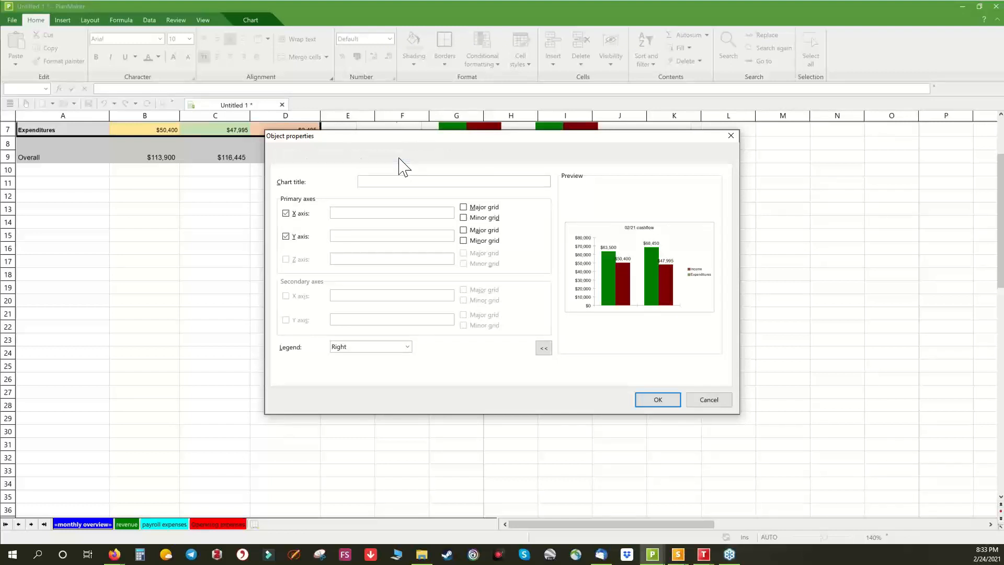
click(434, 158)
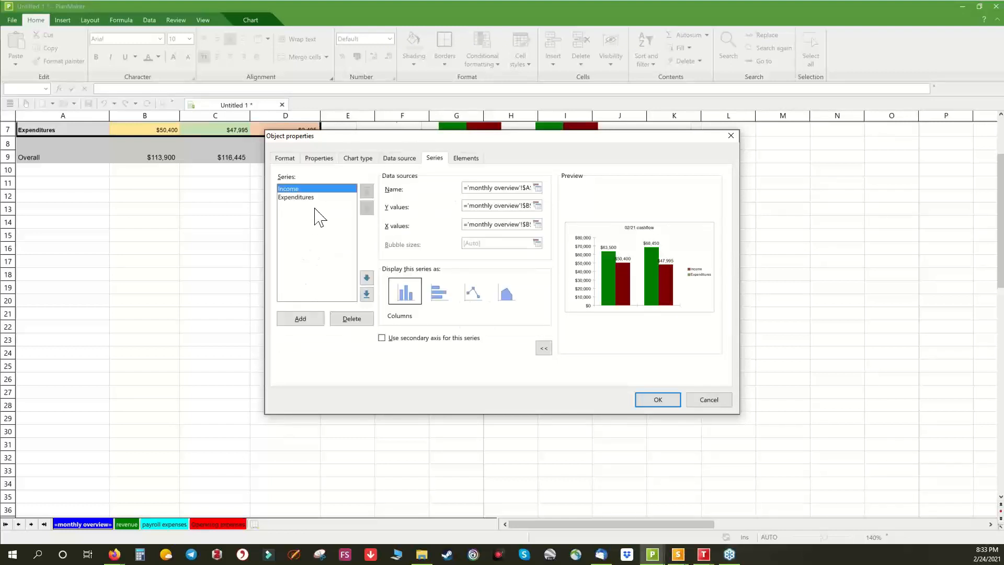
scroll(125, 283, up, 2)
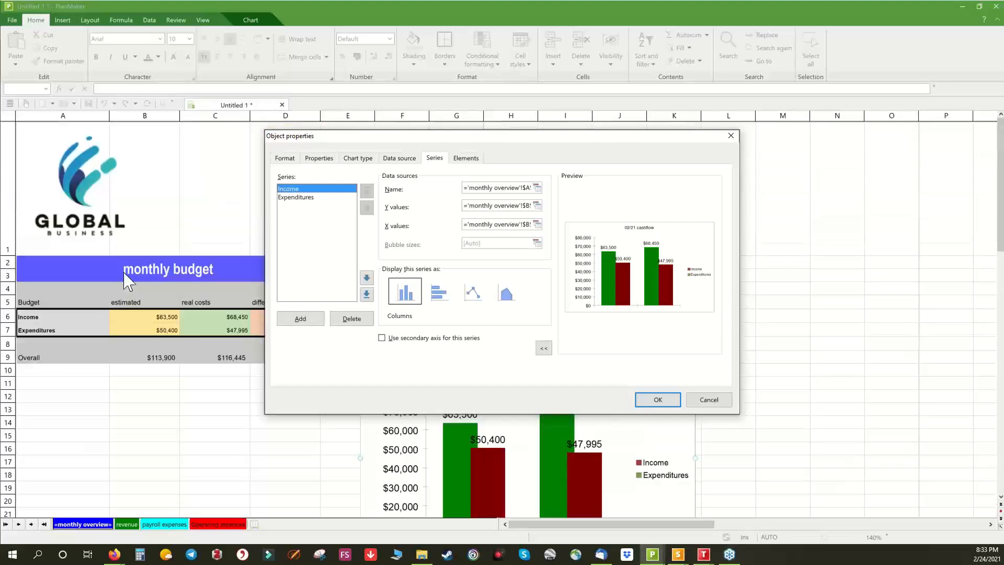
click(537, 205)
click(207, 321)
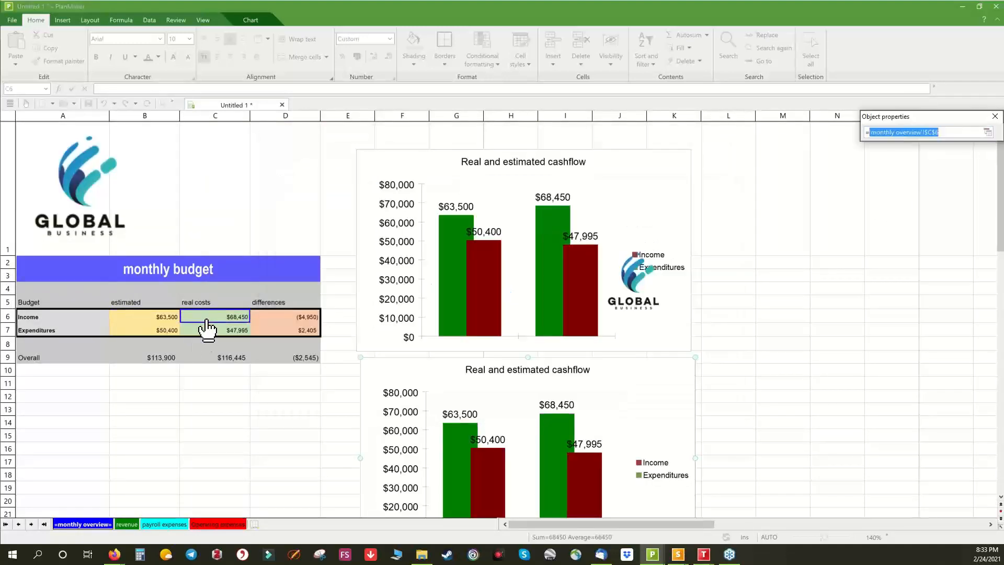
key(Return)
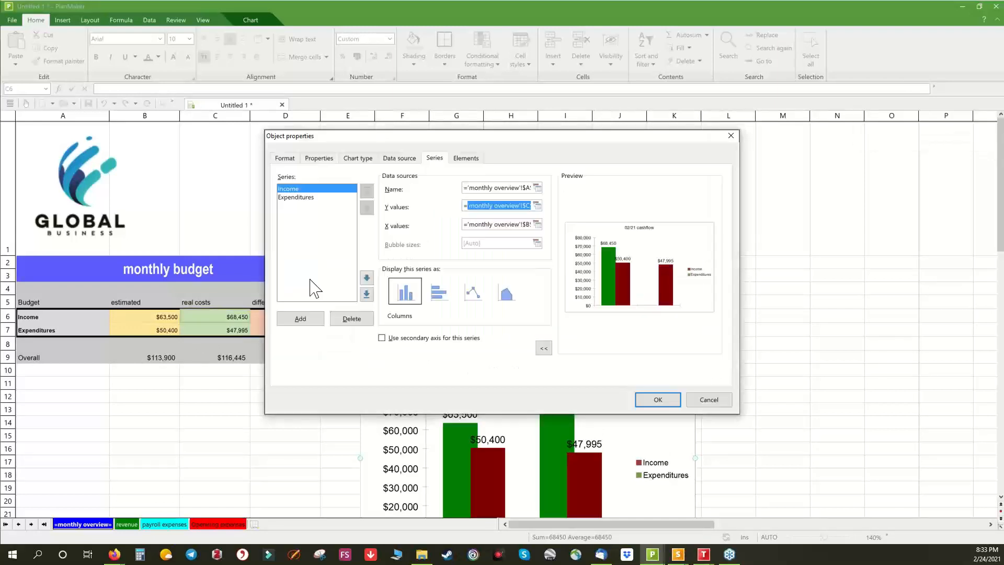
Set the copied chart's Expenditures series Y values to cell C7 and apply the chart properties.
click(313, 198)
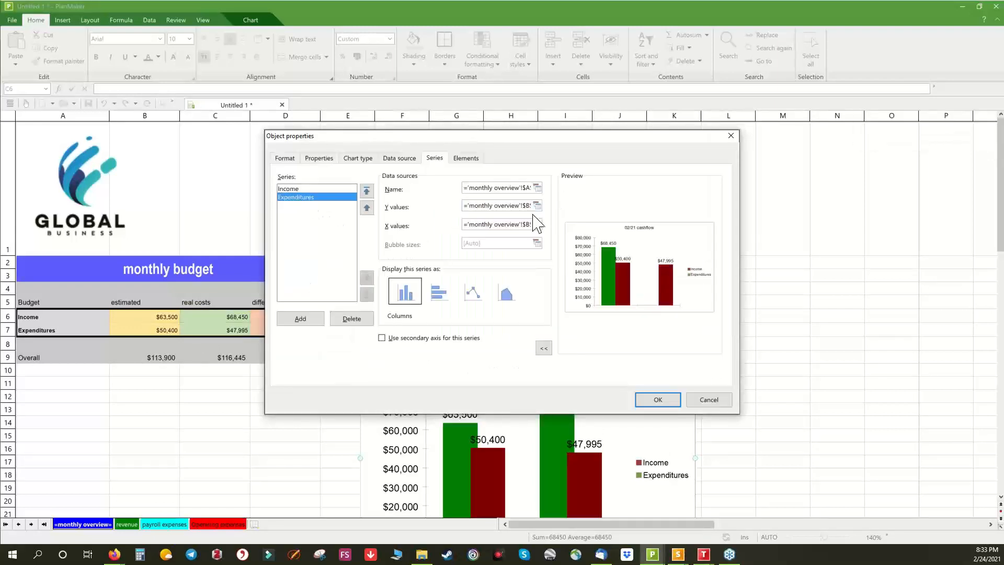
click(537, 206)
click(217, 332)
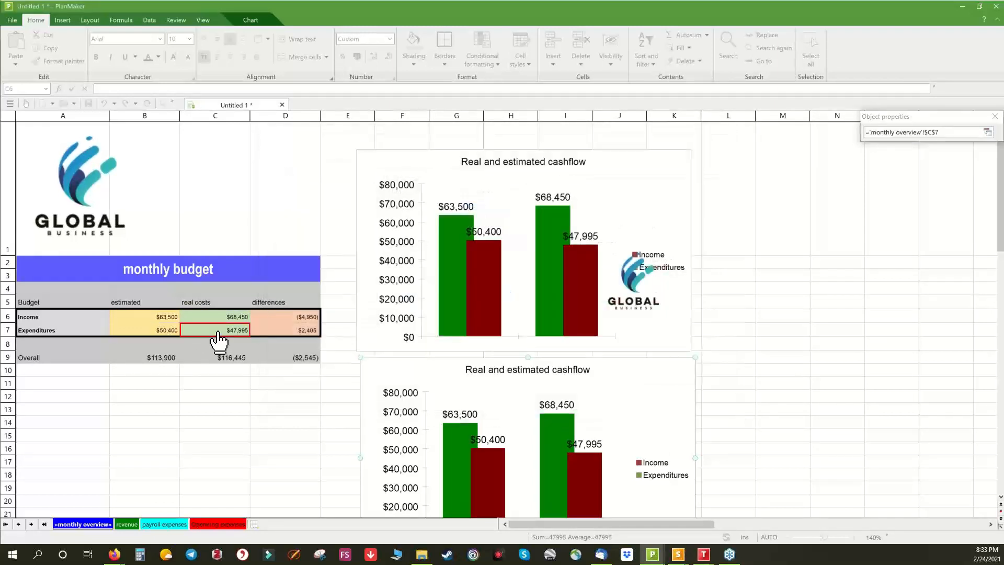
key(Return)
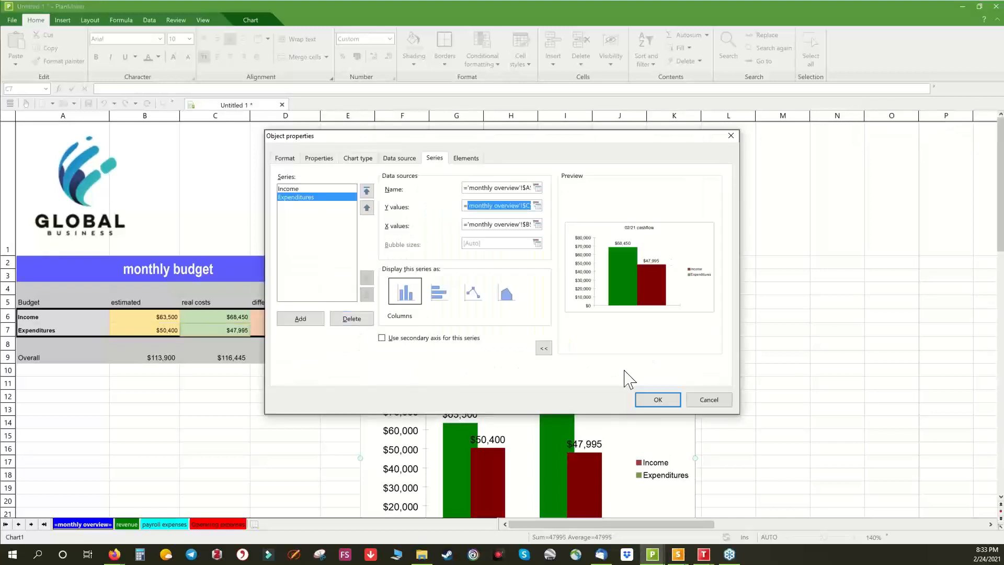
click(657, 400)
scroll(638, 410, down, 2)
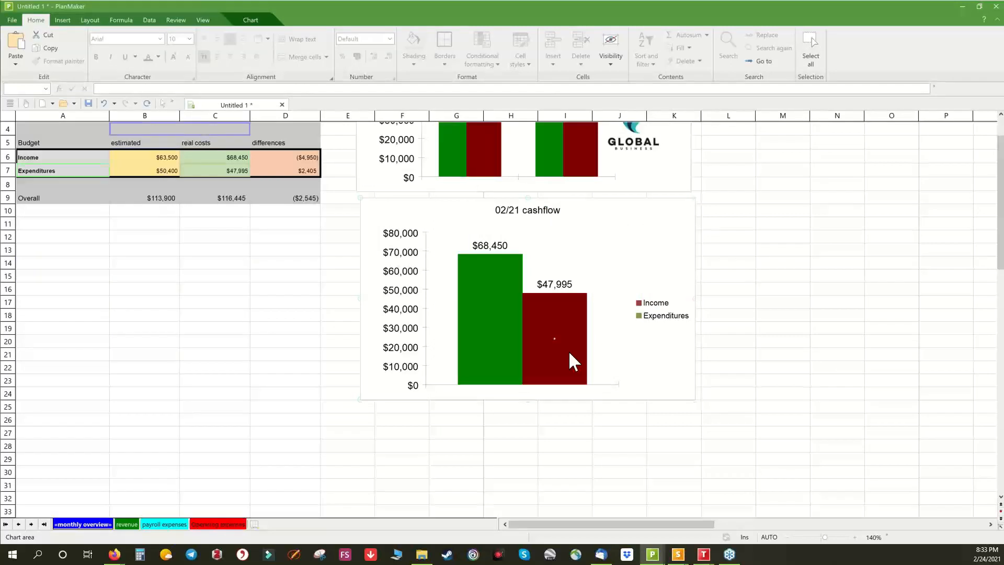
Move the small logo above the first chart's legend and place a copy of it above the 02/21 cashflow chart's legend.
scroll(569, 351, up, 2)
click(634, 281)
drag(634, 280, 637, 199)
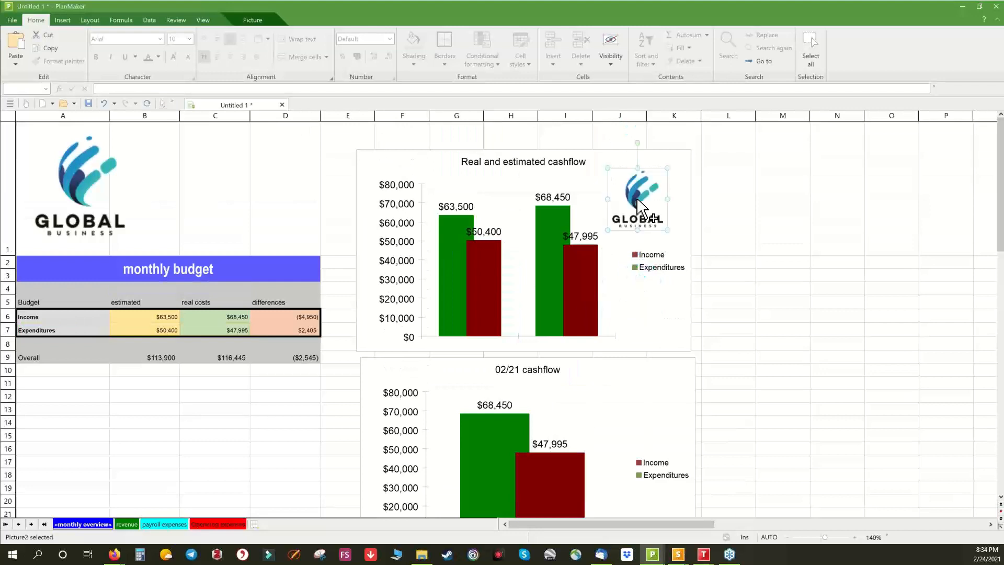
click(649, 387)
key(ctrl+v)
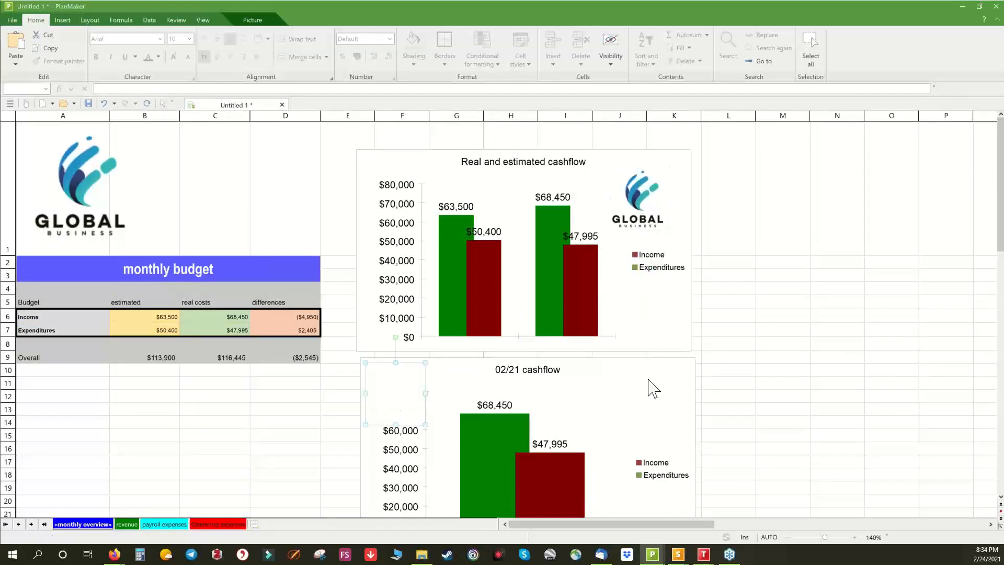
drag(396, 395, 659, 396)
scroll(765, 292, down, 1)
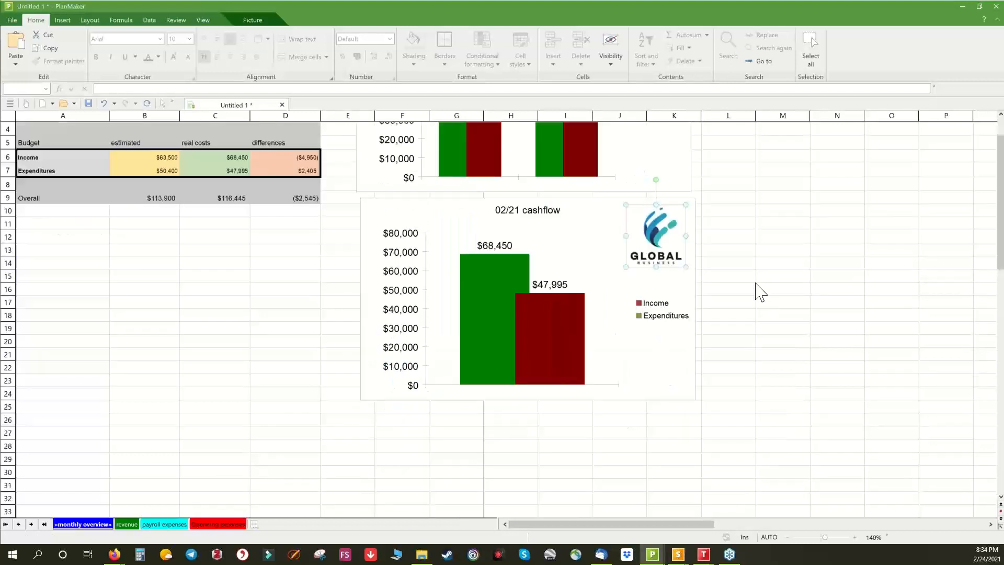
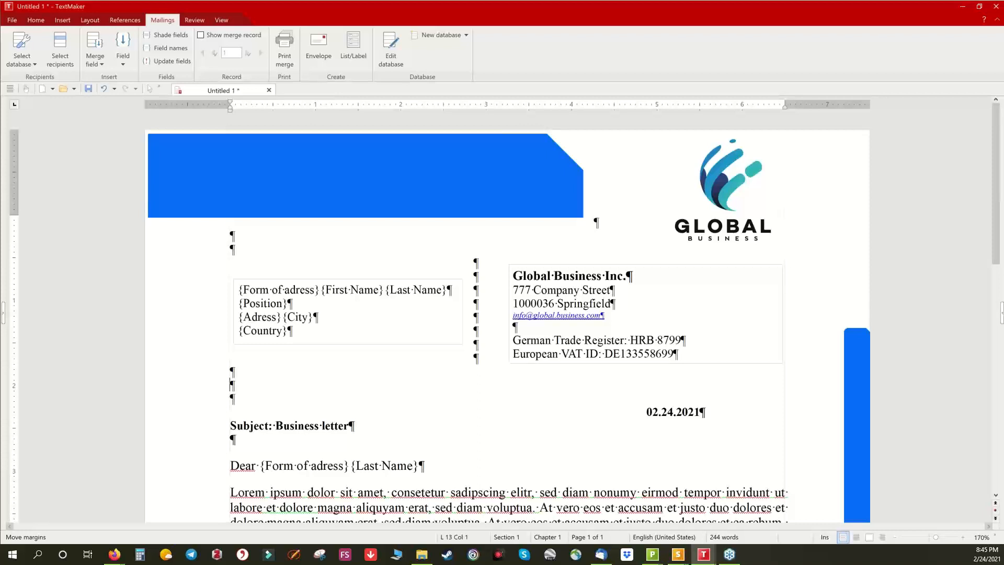
In the TextMaker business letter, enter "Stratosphere" in the first empty paragraph below the blue banner.
click(233, 238)
text(Stratos)
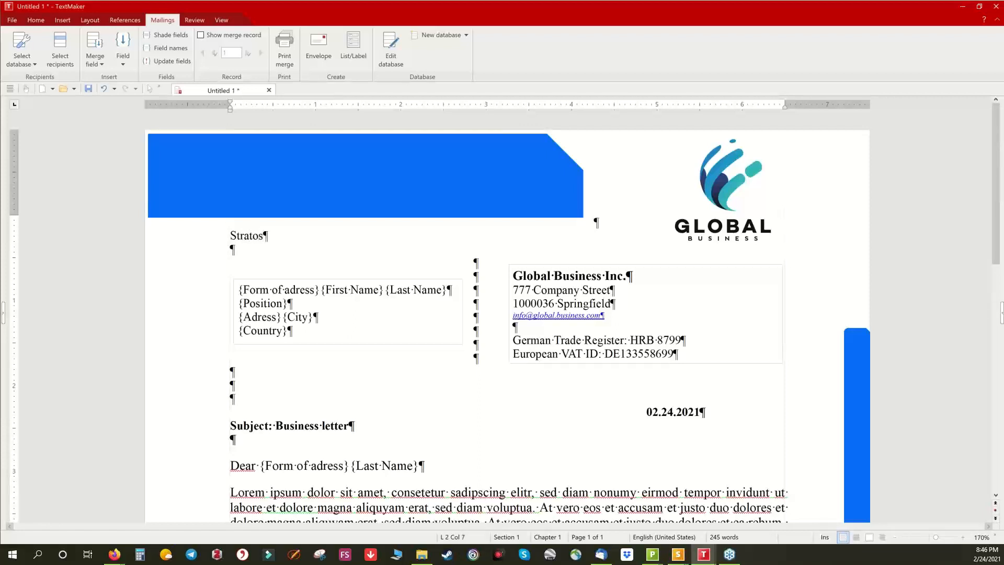
text(phere)
Research the word "Stratosphere" in the letter on the English Wikipedia, enlarge the article's browser window, and minimize it again.
click(194, 20)
click(246, 238)
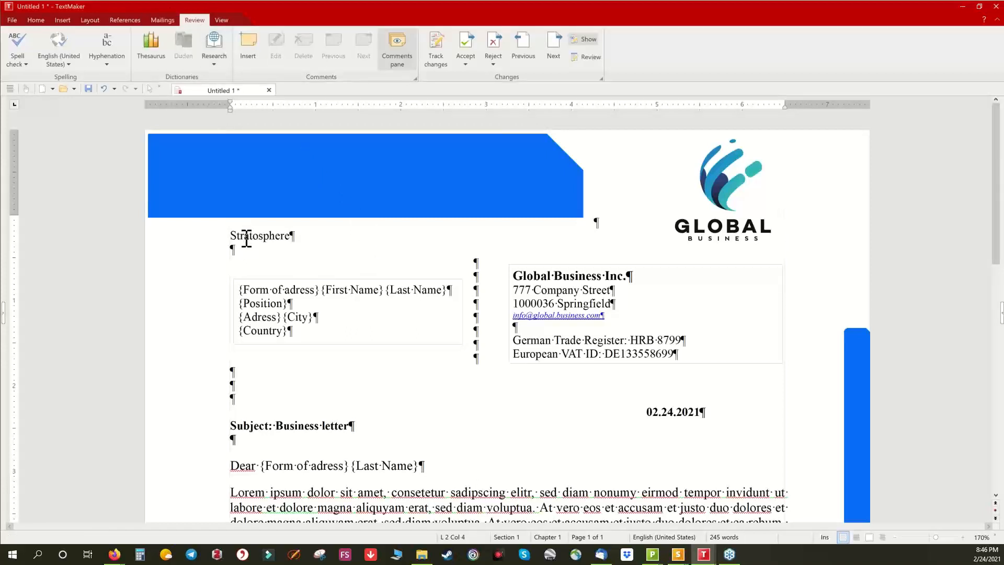
double_click(246, 238)
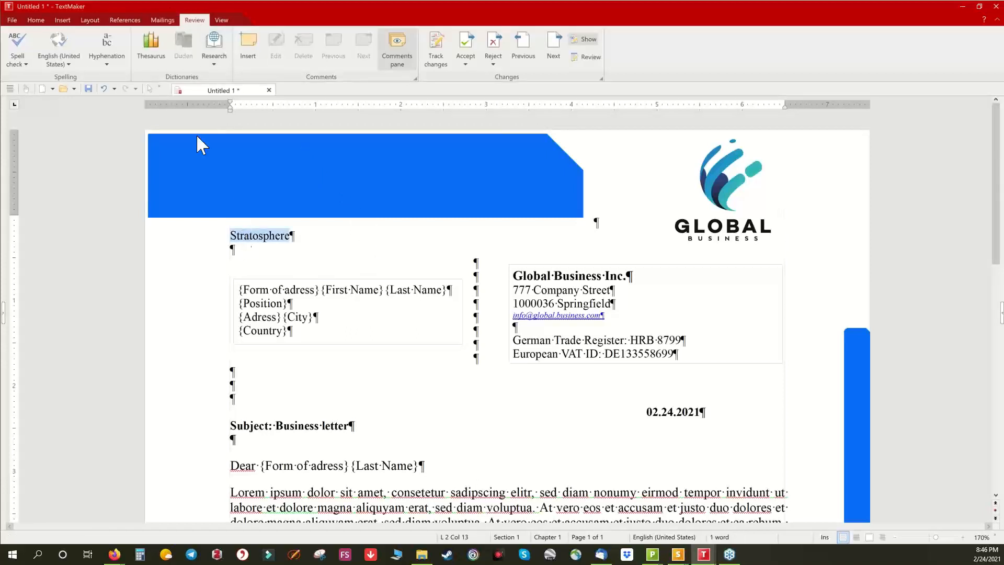
click(212, 72)
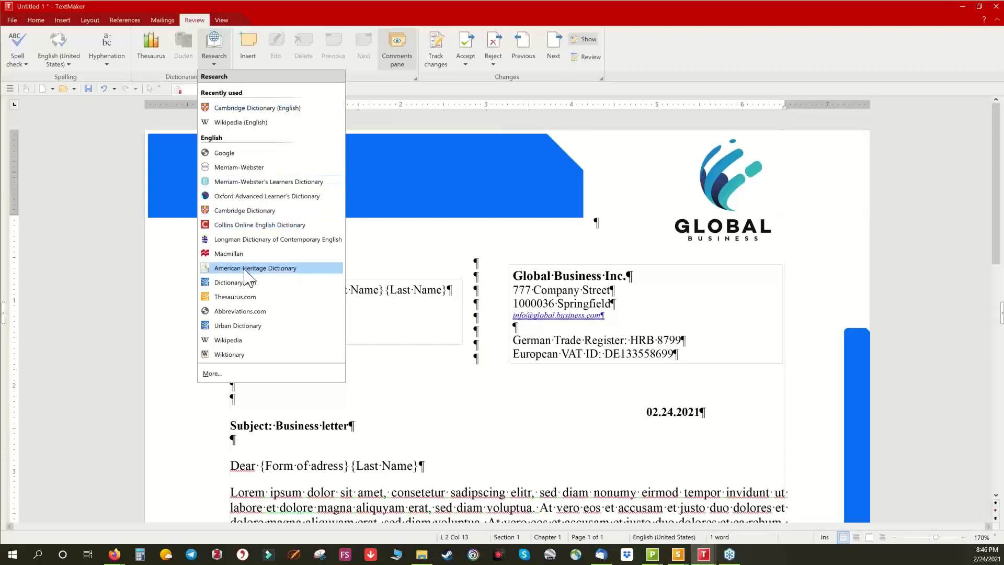
click(235, 340)
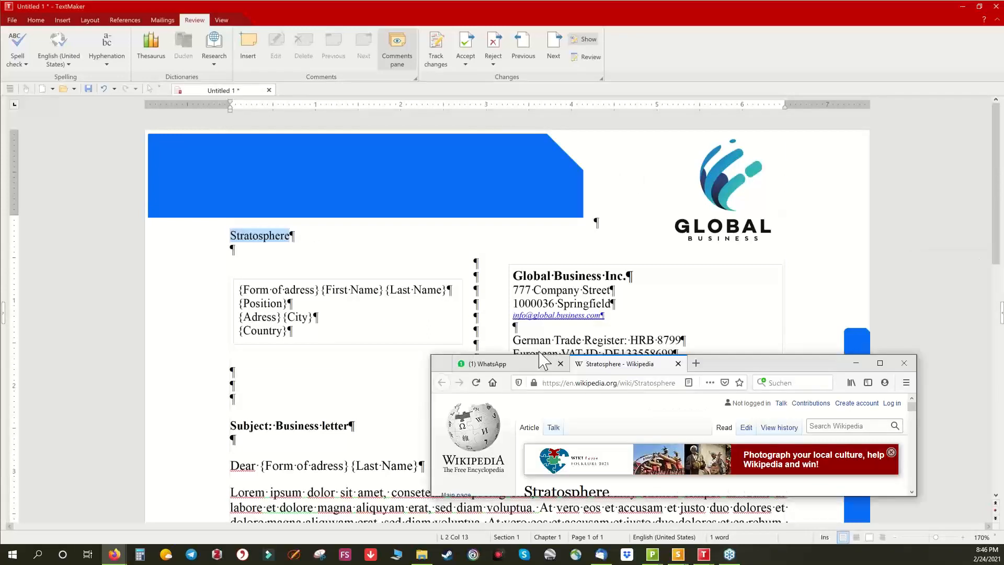
drag(540, 352, 398, 3)
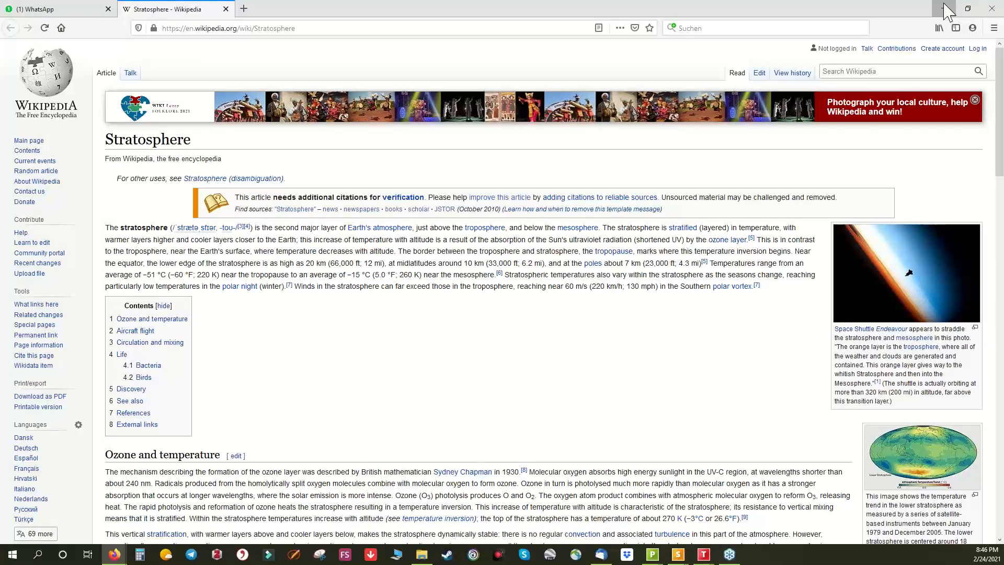
click(944, 5)
Research the selected word "Stratosphere" in the English Cambridge Dictionary, read through its entries, and return to the letter.
click(210, 63)
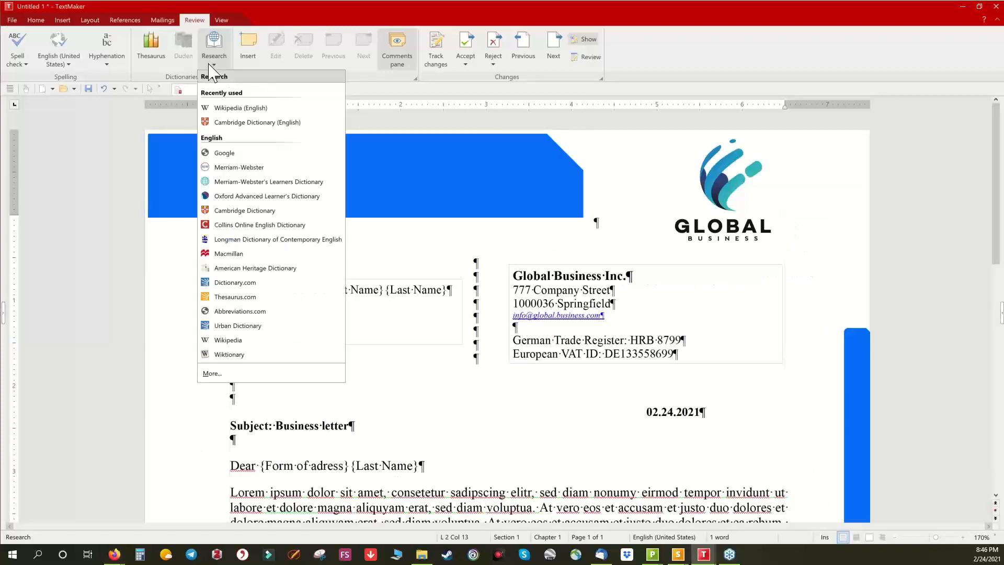
click(250, 125)
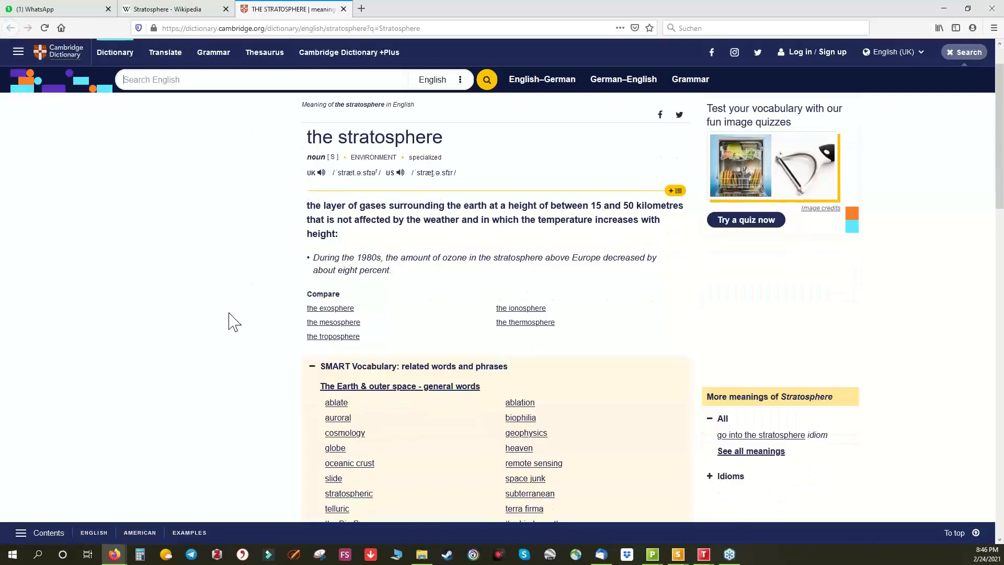
scroll(230, 327, down, 10)
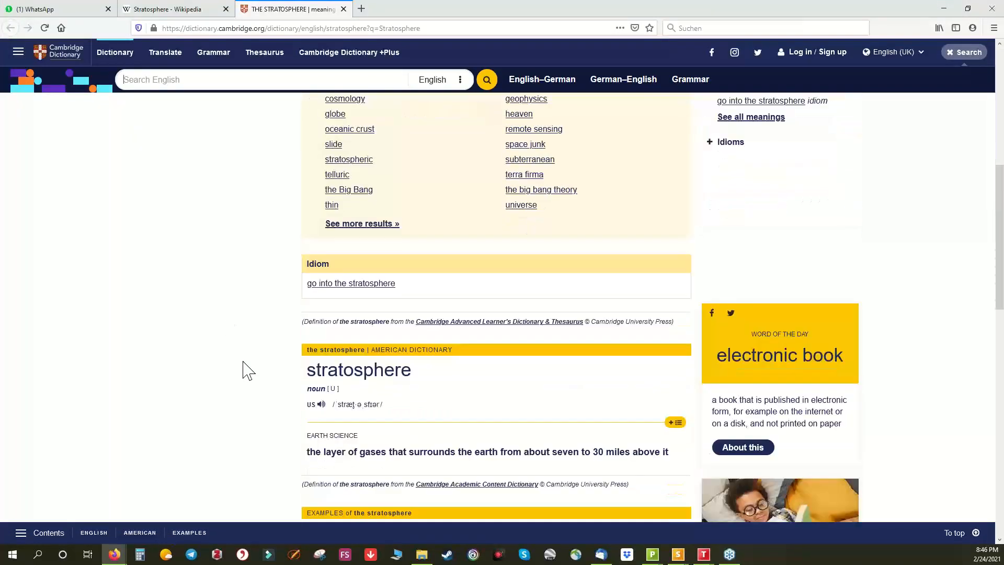
click(936, 15)
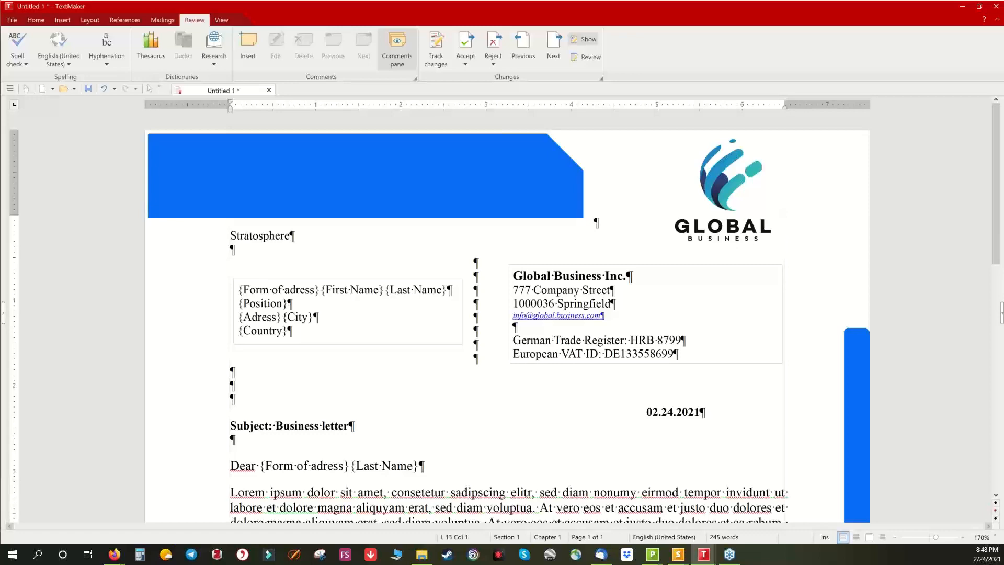
scroll(295, 305, down, 1)
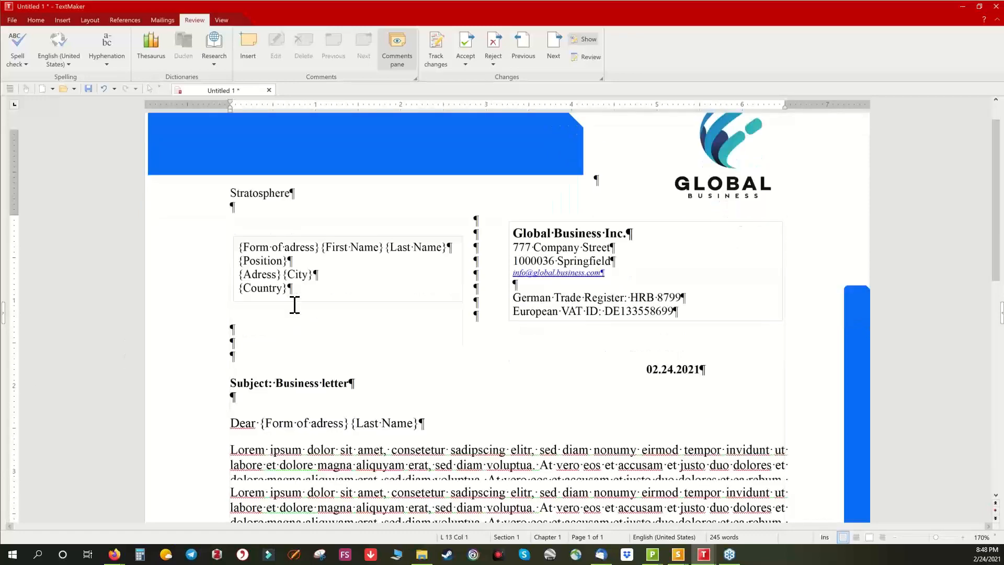
scroll(294, 305, down, 2)
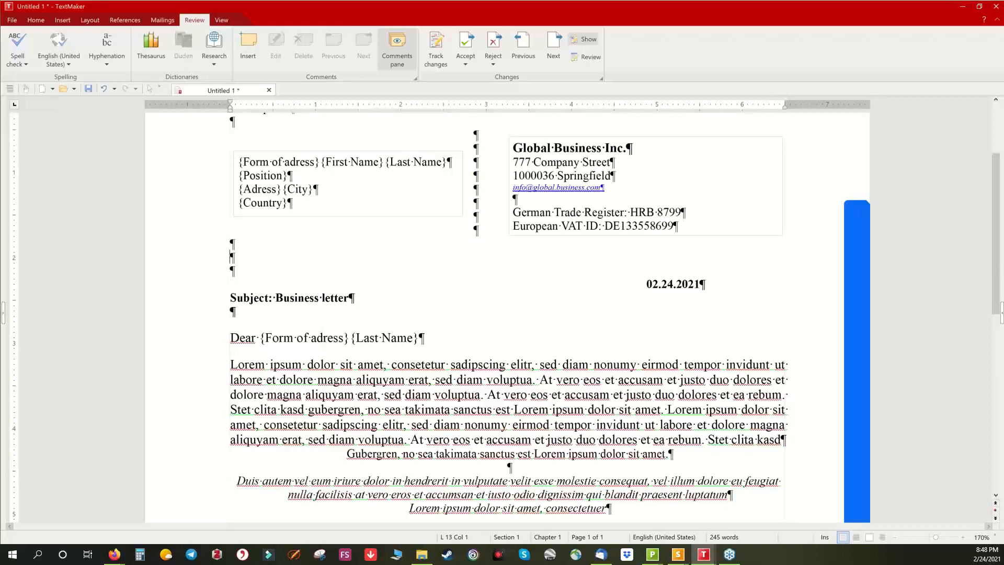
click(392, 271)
click(36, 20)
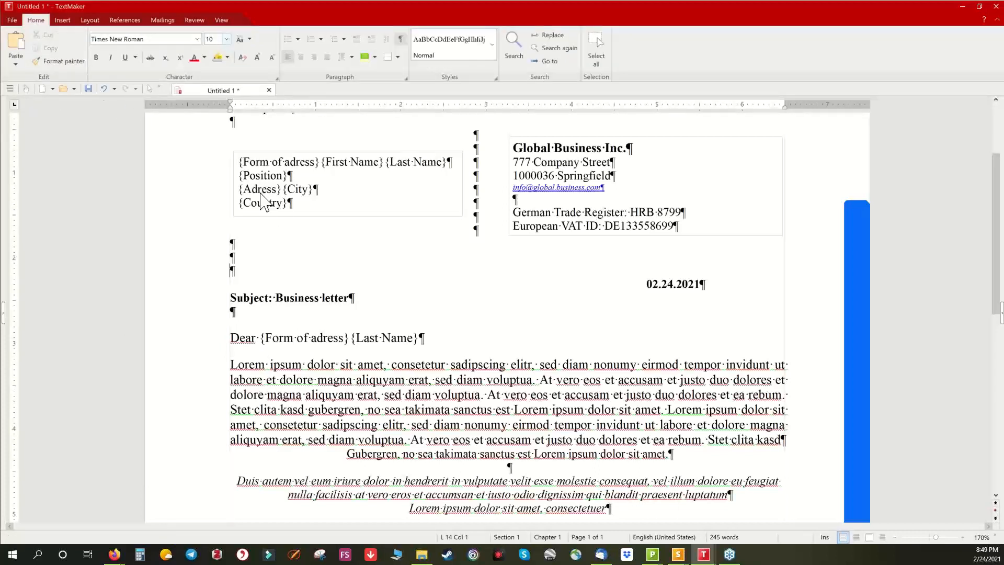
Examine the protection, view, preferences and general options for exporting the letter as PDF, and cancel the export.
click(11, 21)
click(317, 260)
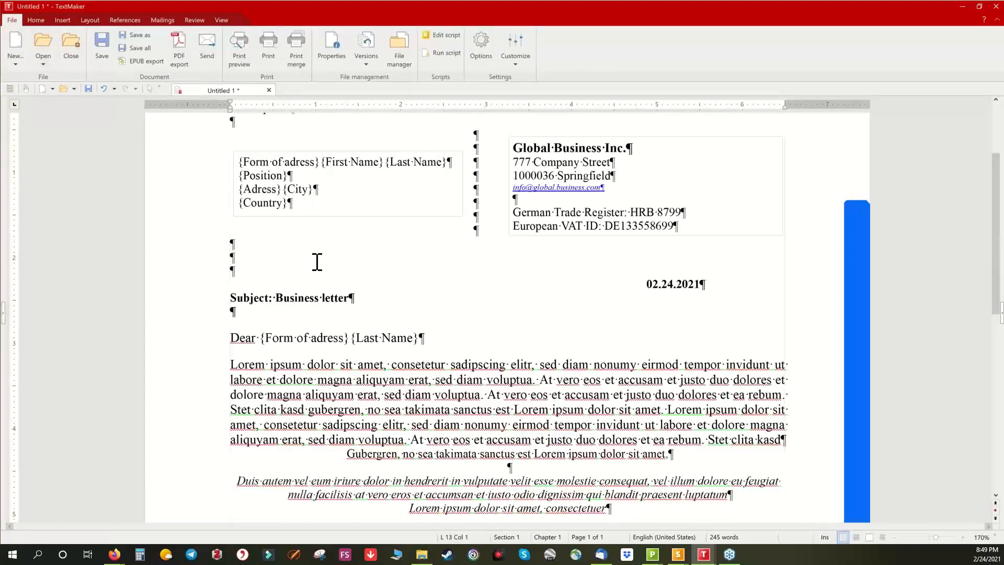
click(180, 53)
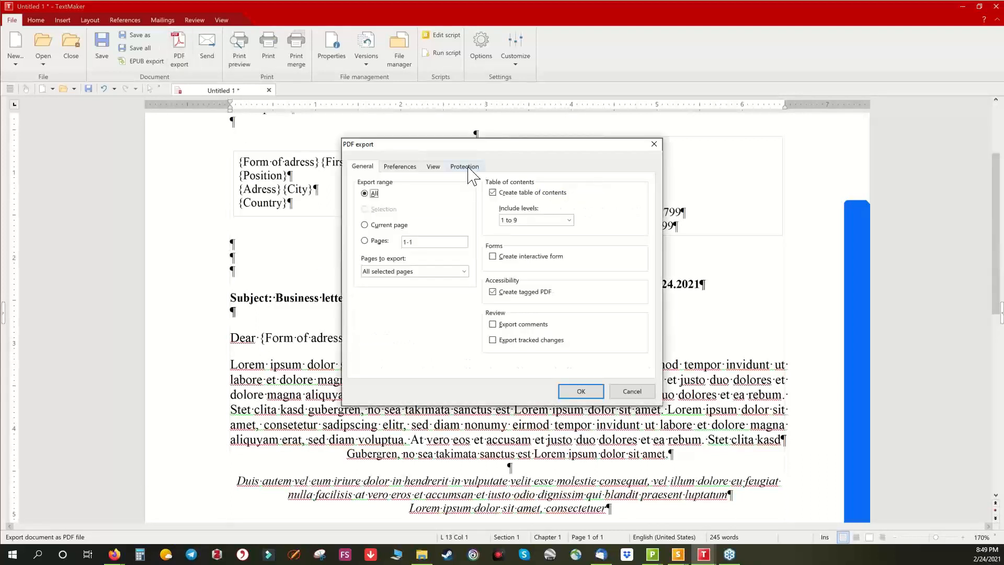
click(466, 167)
click(430, 168)
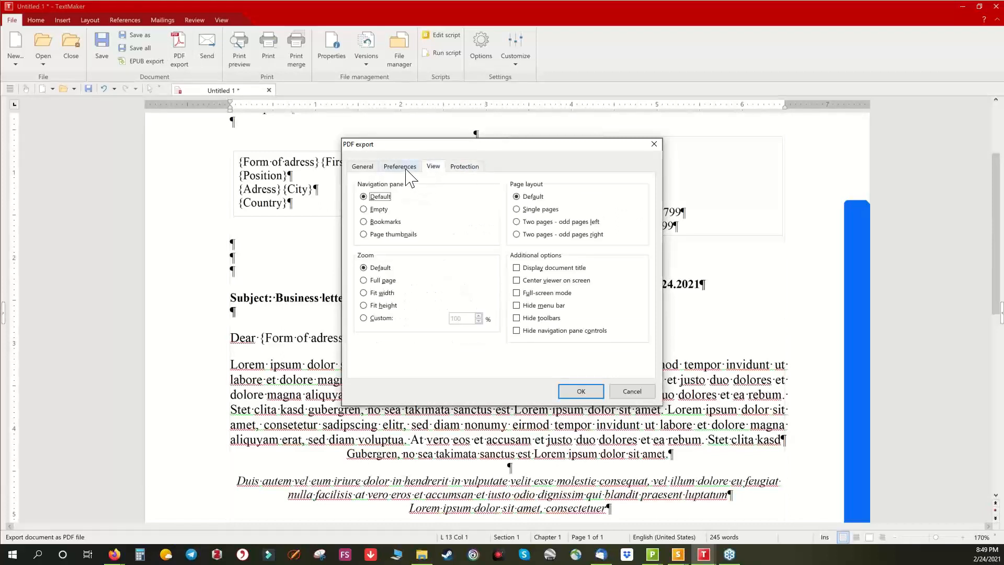
click(405, 168)
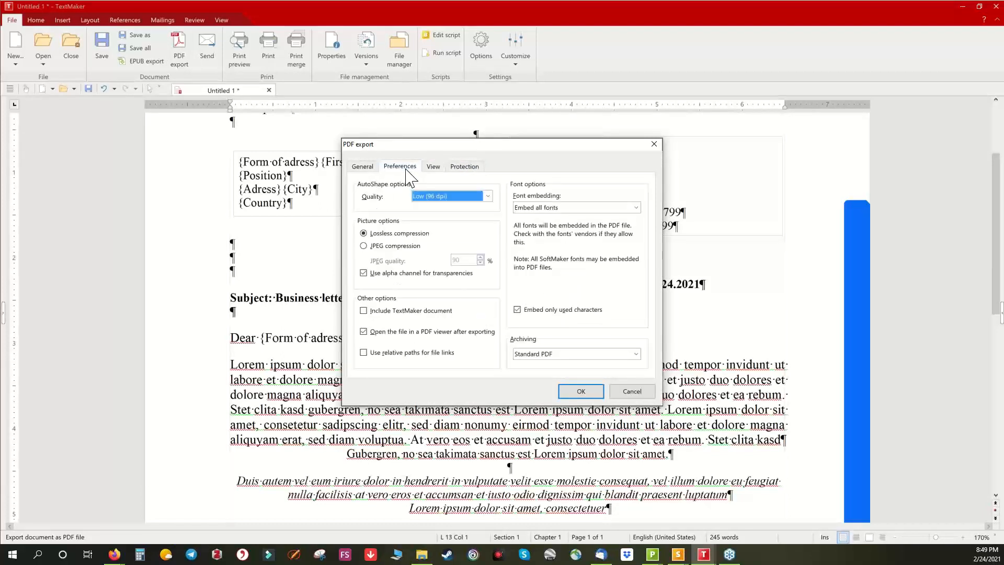
click(363, 168)
click(633, 393)
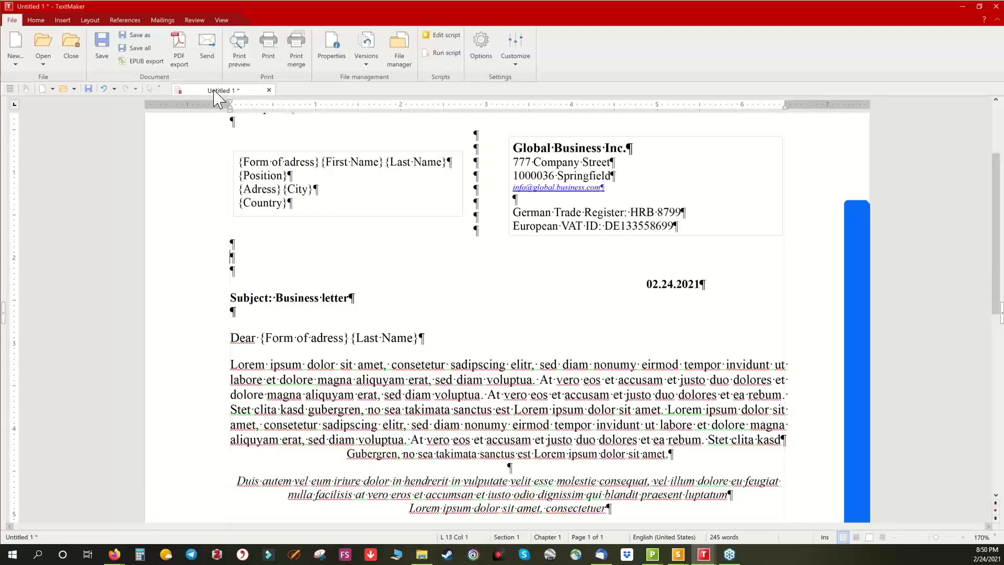
Create a new document from the English (US) "Business letter 1" template, closing the address database without inserting a record.
click(14, 64)
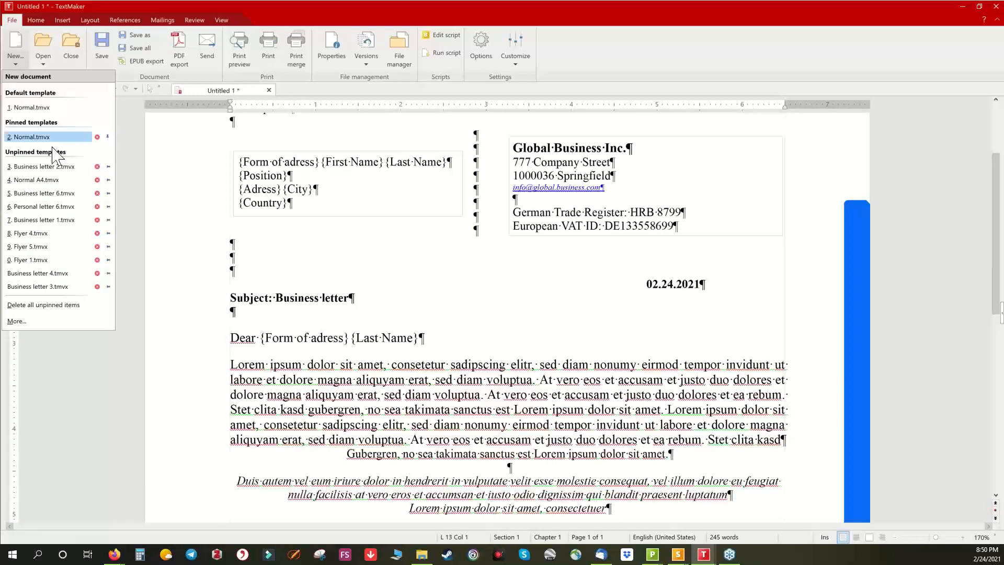
click(15, 320)
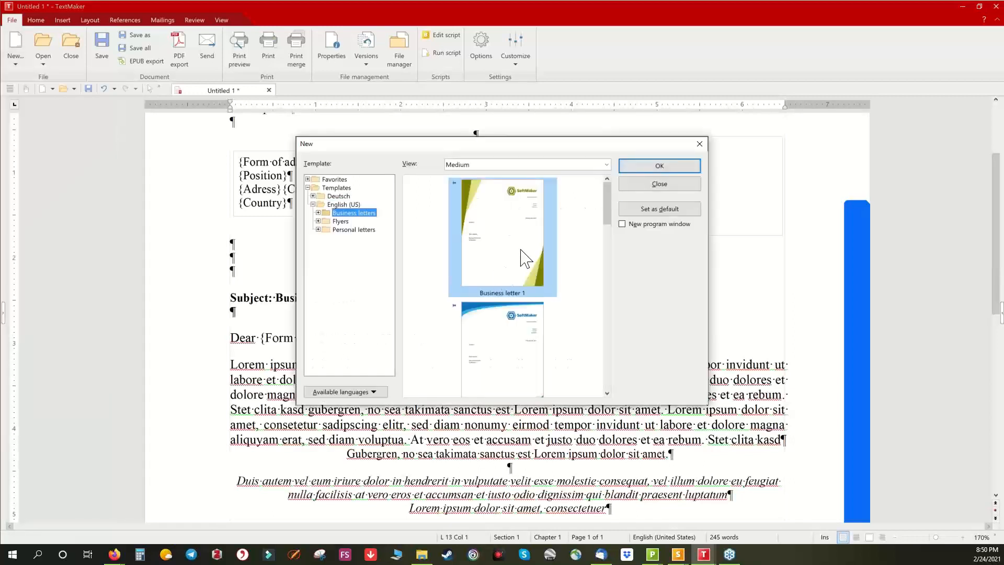
click(658, 170)
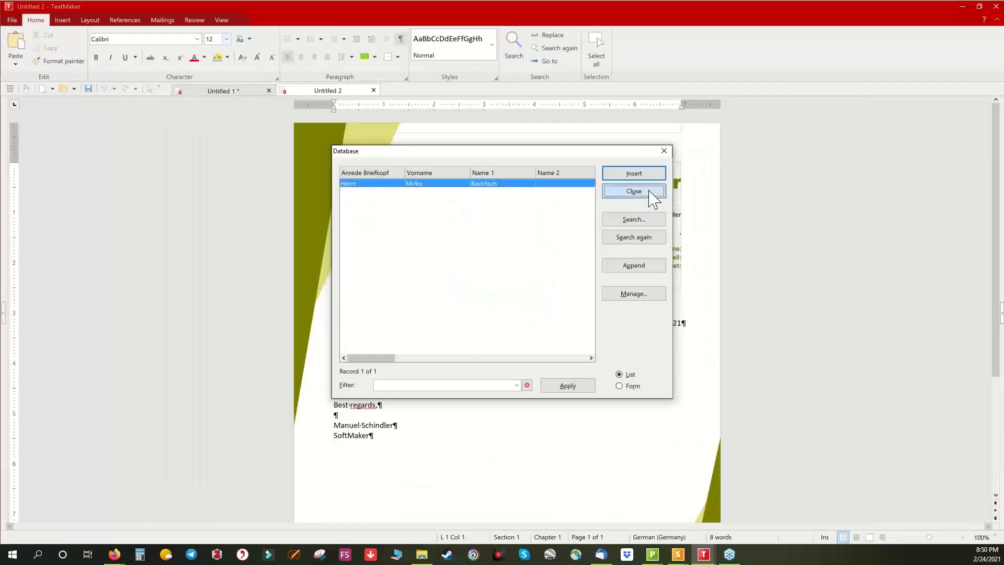
click(649, 192)
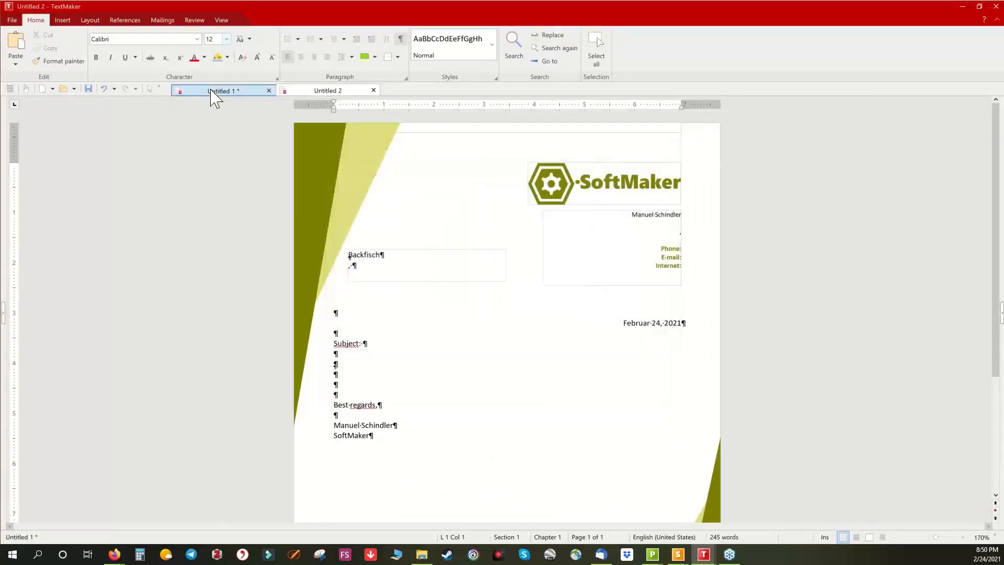
Detach the Untitled 2 letter into its own program window and minimize the window holding the other open documents.
click(215, 93)
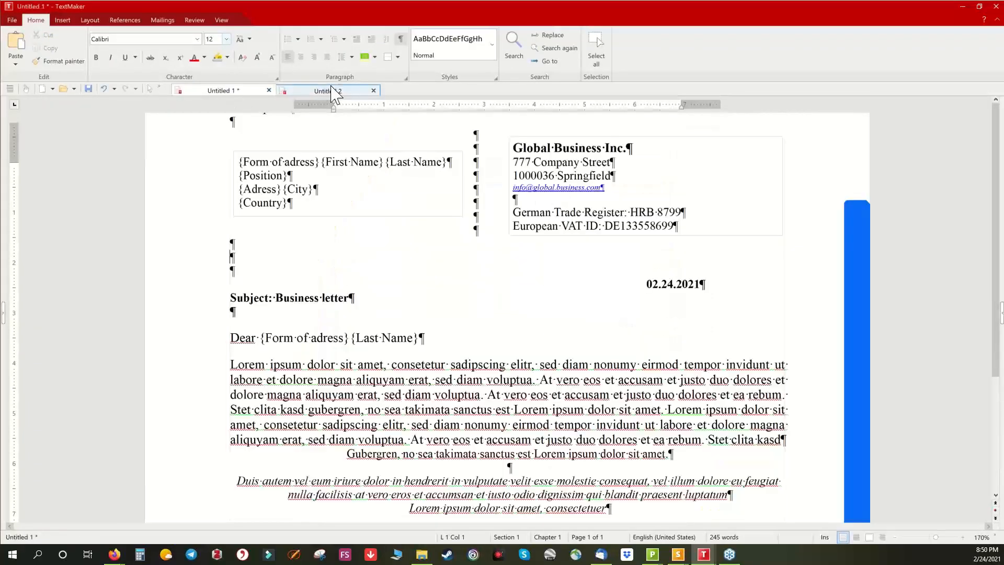
click(337, 93)
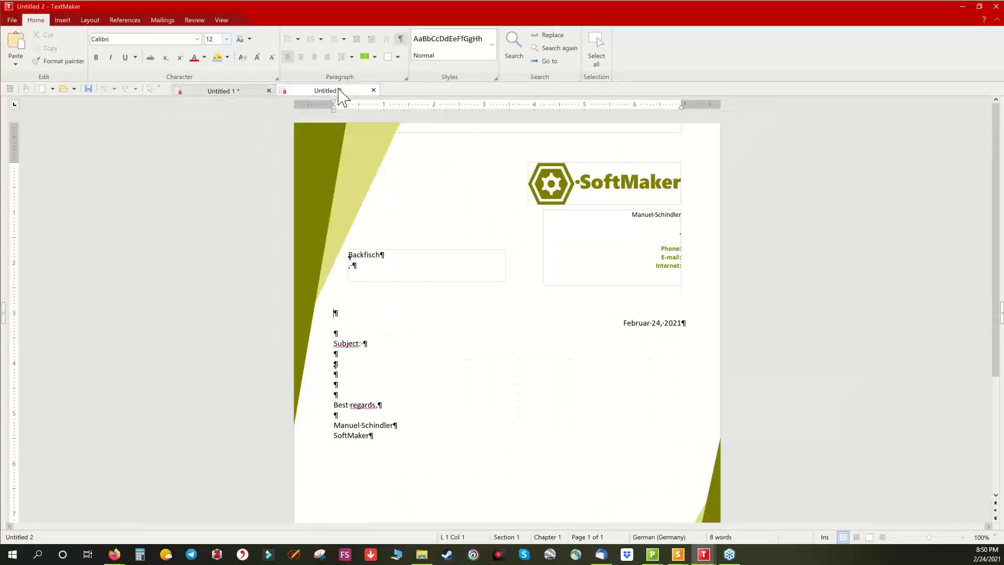
drag(339, 90, 142, 220)
drag(326, 94, 143, 240)
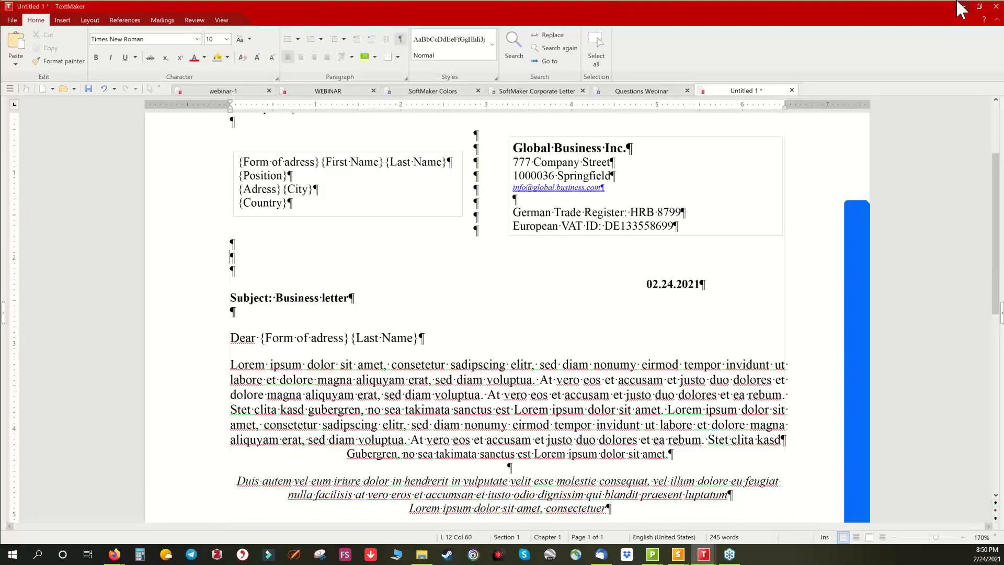
click(962, 9)
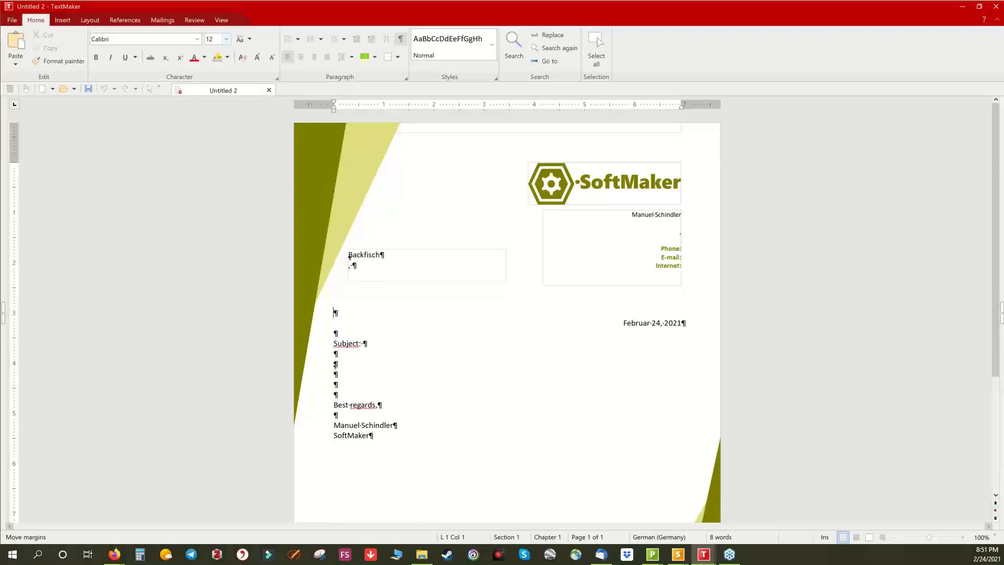
key(alt+F4)
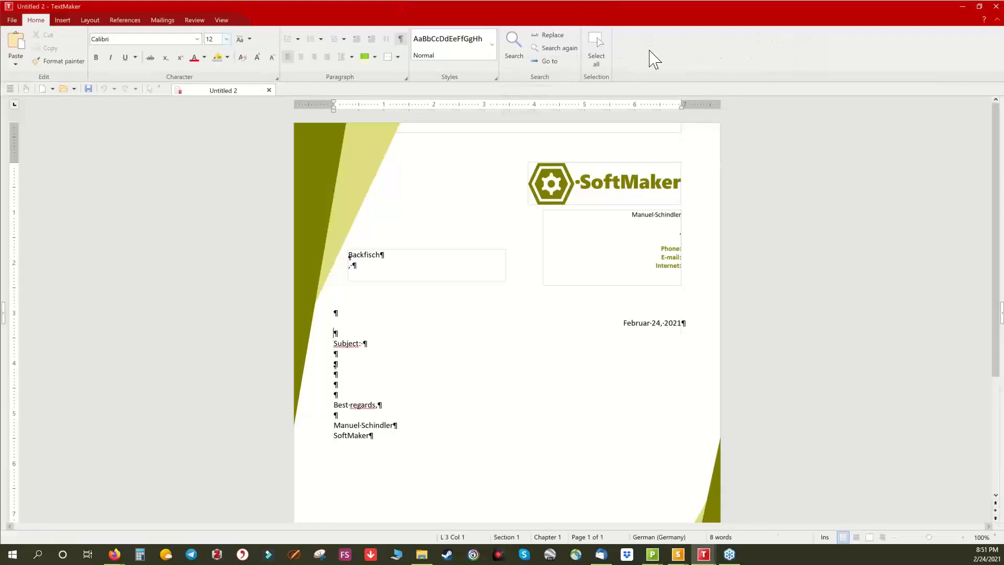
Set the user interface to the dark ribbon design and agree to restart TextMaker.
right_click(653, 59)
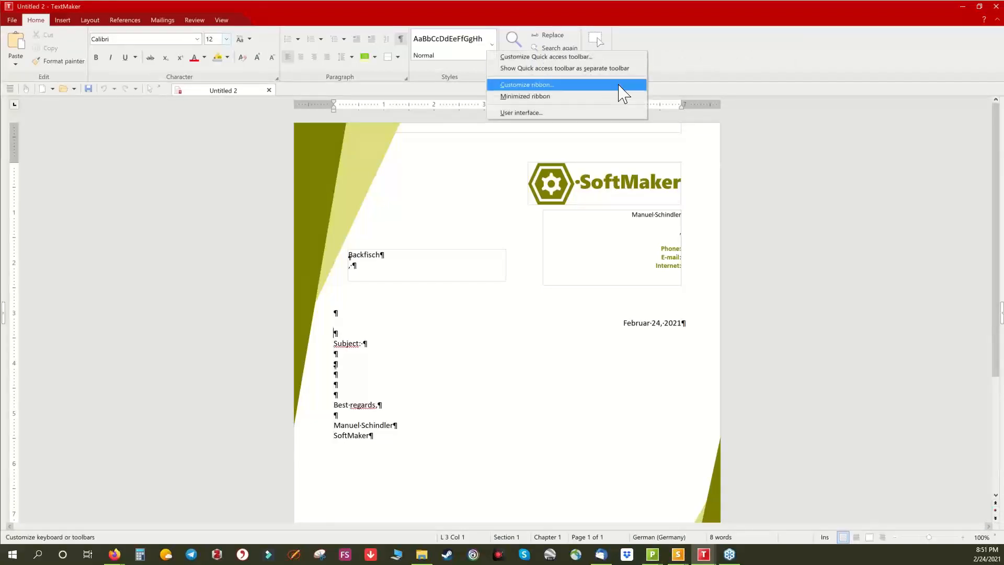
click(523, 113)
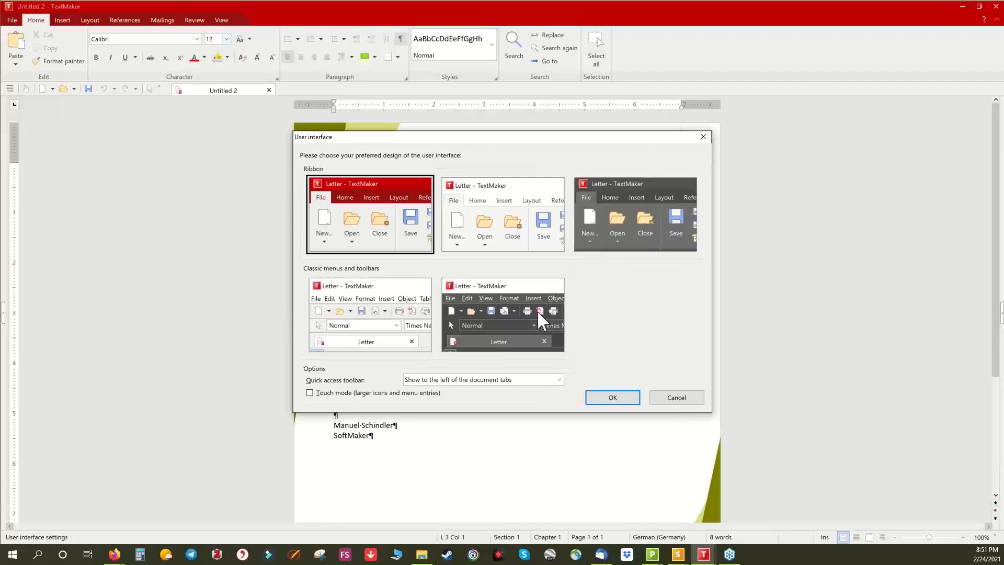
click(607, 224)
click(613, 398)
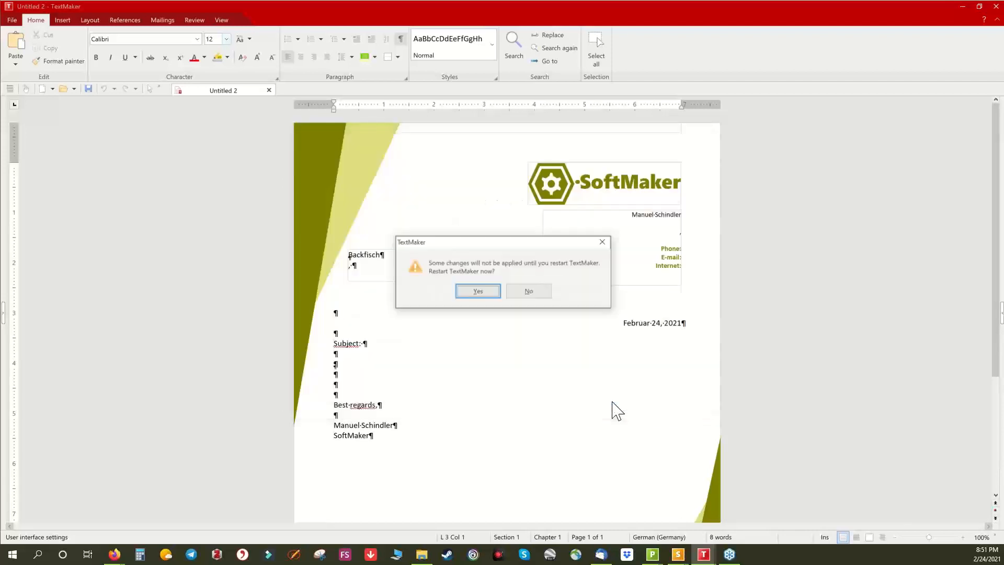
click(479, 289)
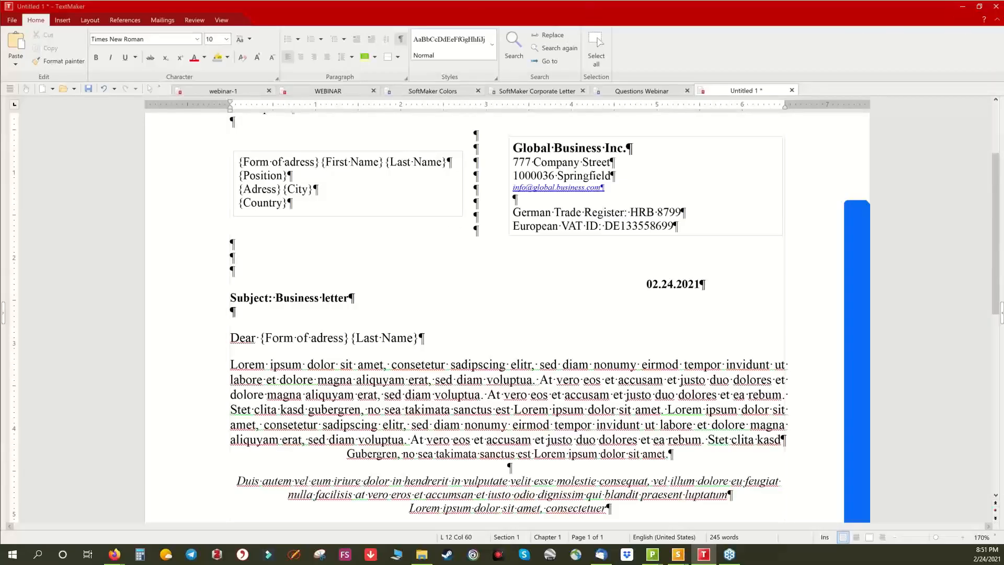
Close the window with the Global Business letter, discarding its unsaved changes so the restart can proceed.
key(ctrl+s)
click(605, 503)
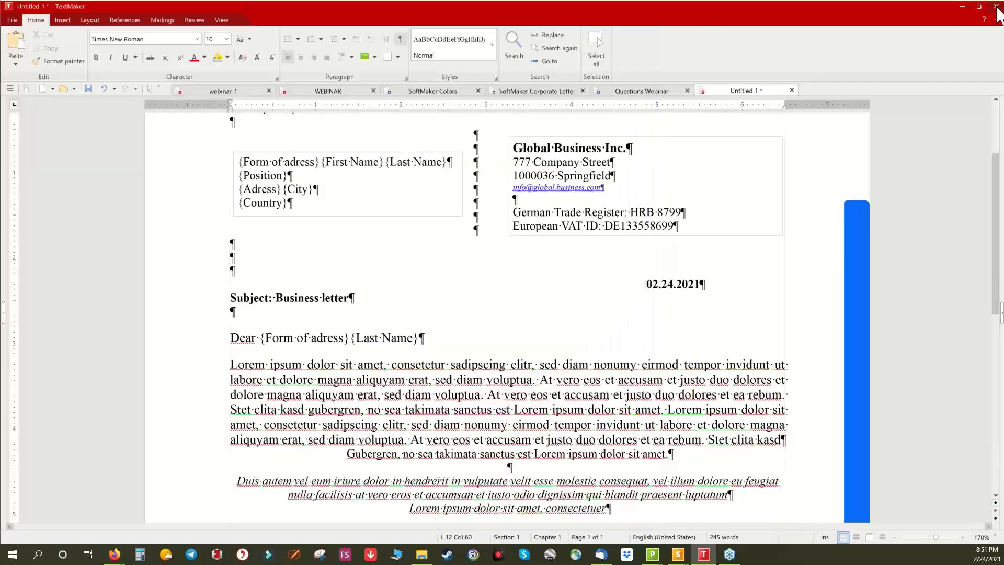
click(995, 7)
click(509, 291)
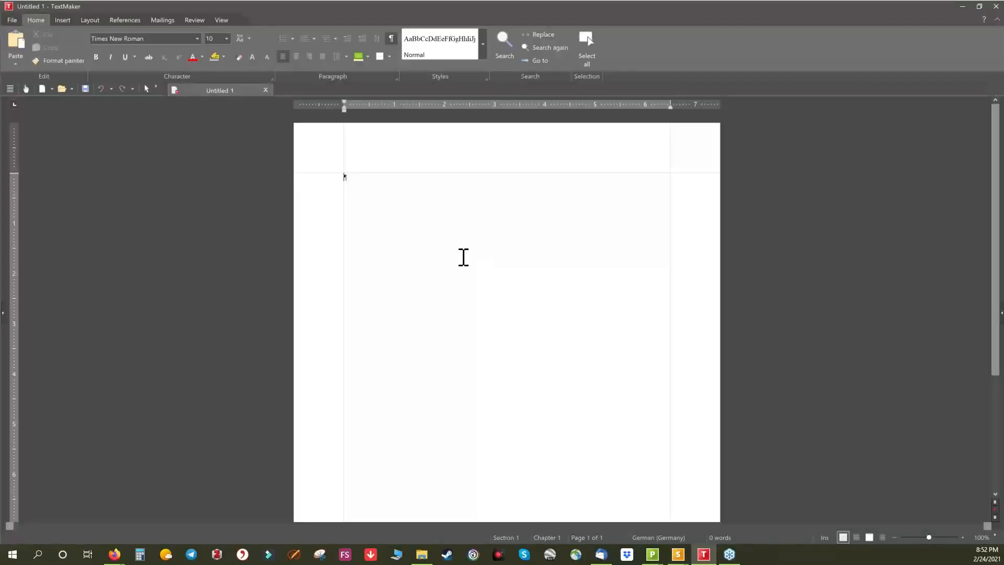
Set the user interface to the white ribbon design and agree to restart TextMaker.
right_click(652, 46)
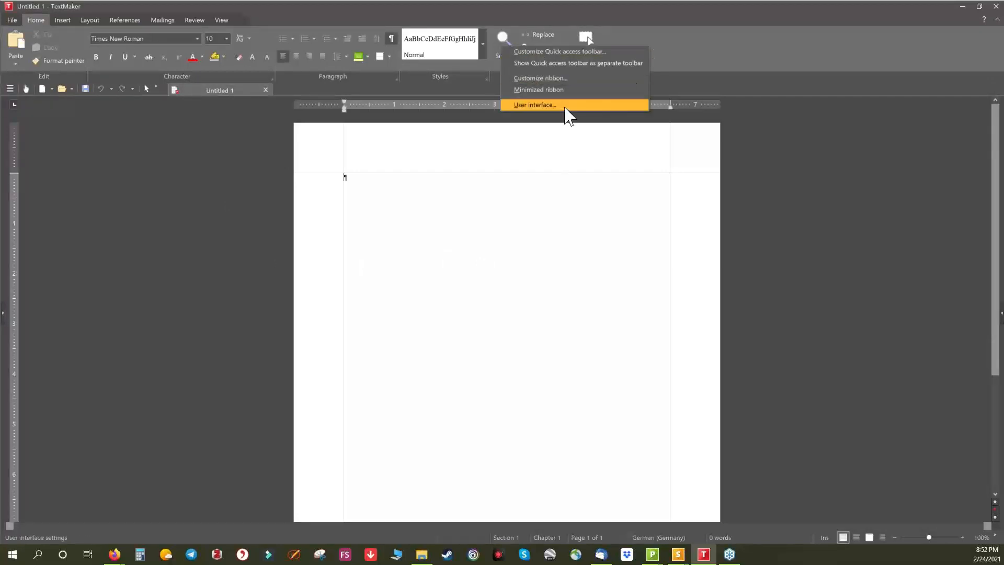
click(567, 115)
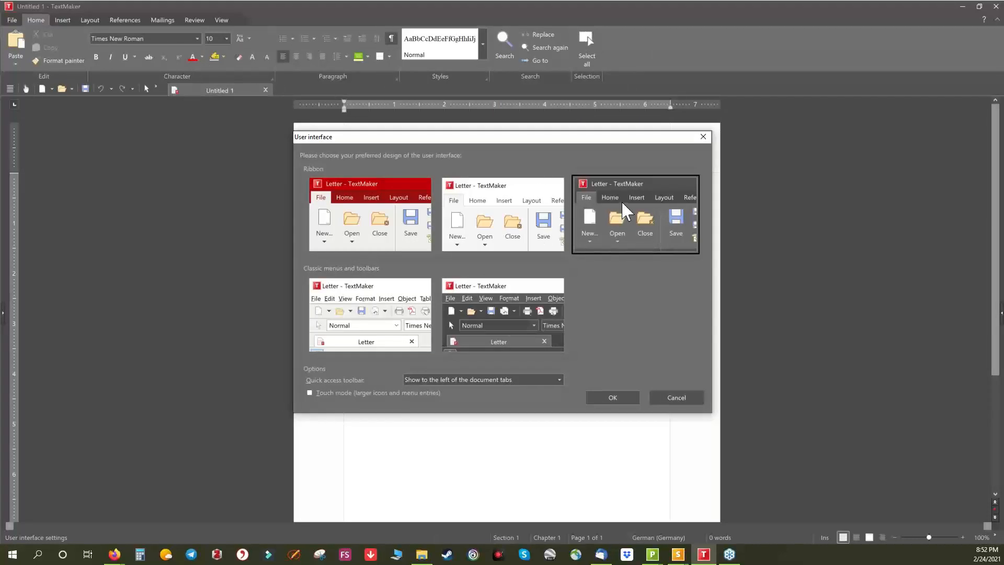
click(473, 222)
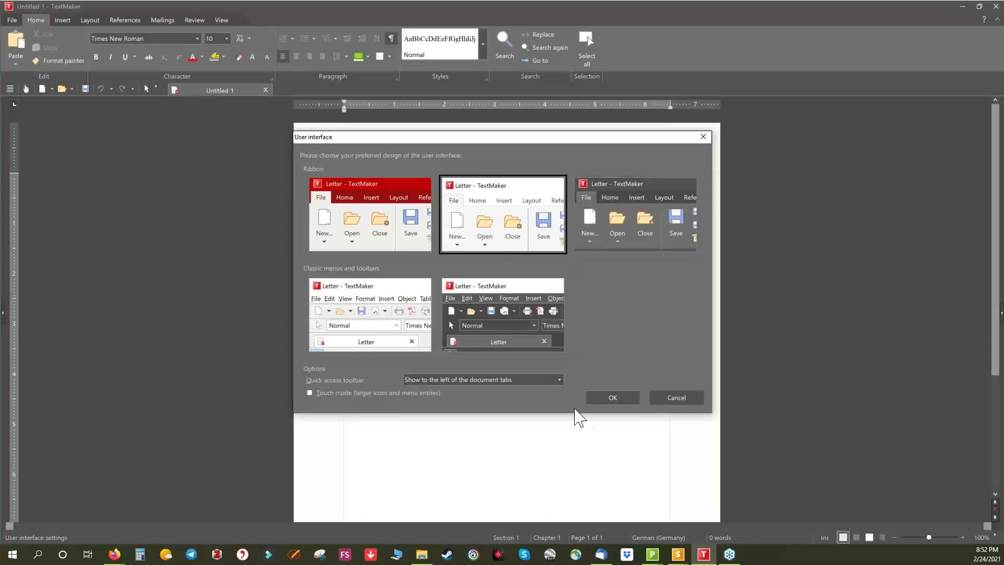
click(610, 397)
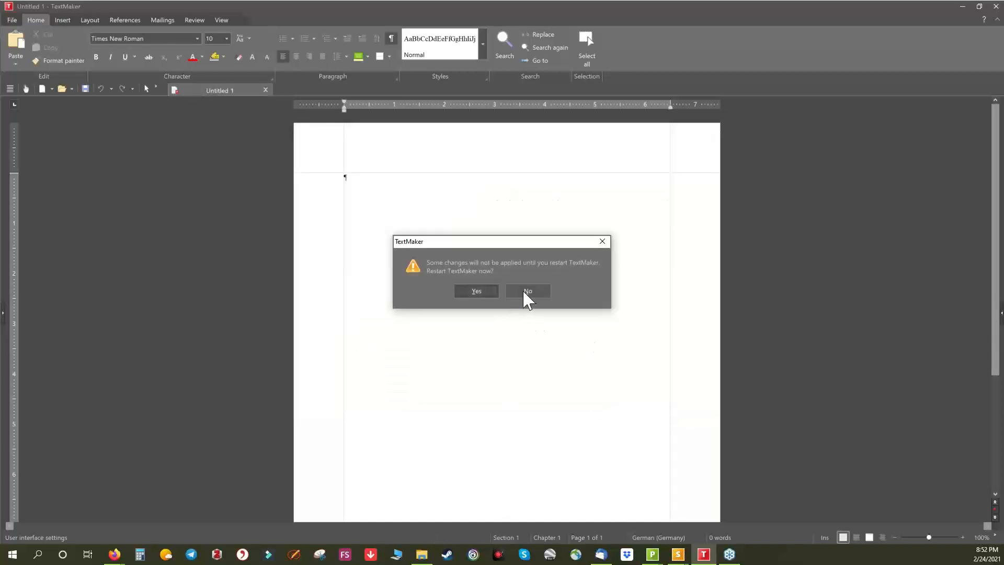
click(490, 290)
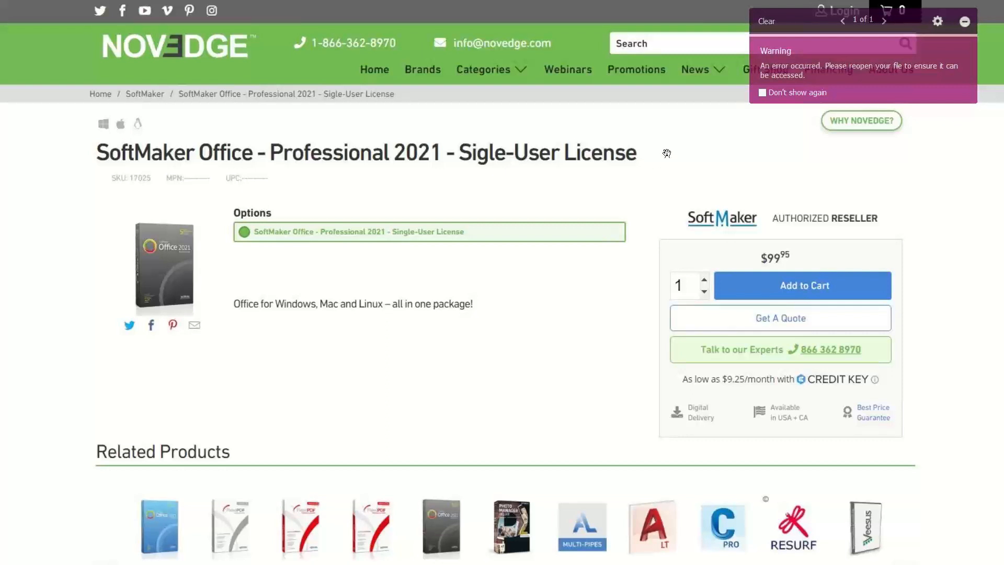
click(695, 177)
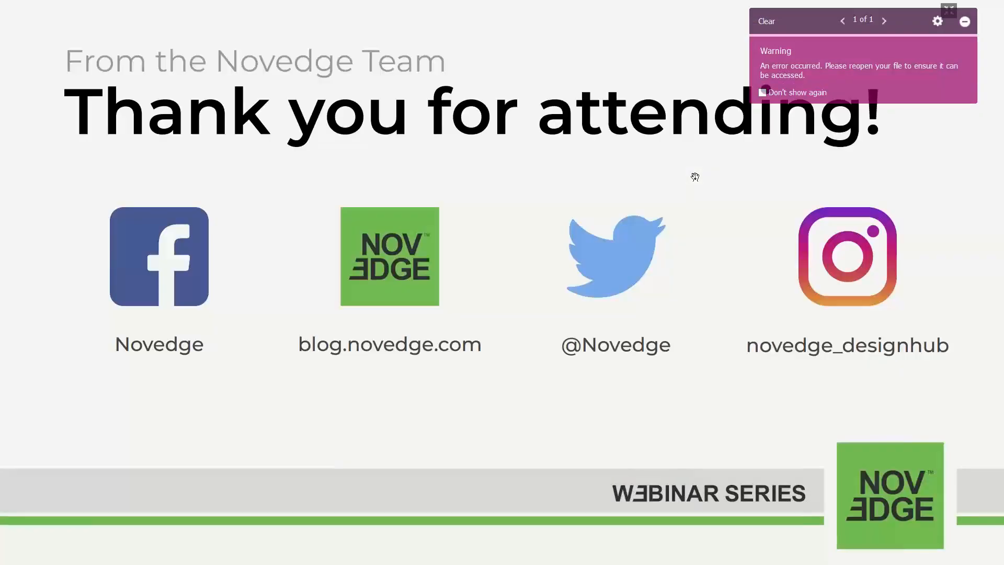
key(Left)
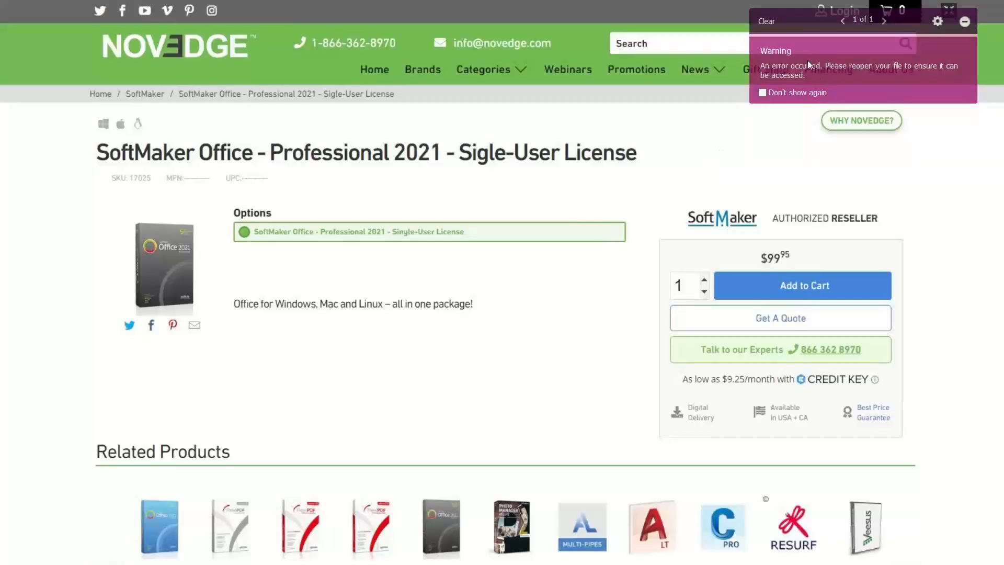